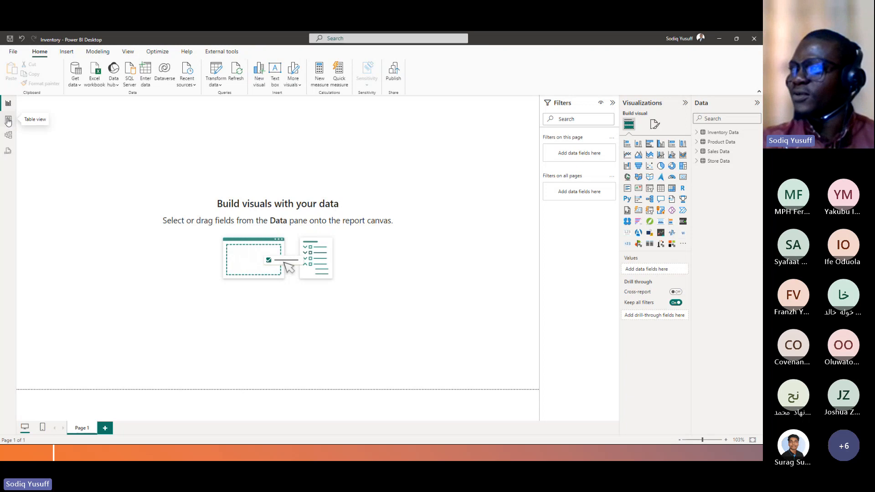
Step: Examine the rows of the Inventory Data table, focusing on the Product_ID and Stock_On_Hand columns
click(8, 120)
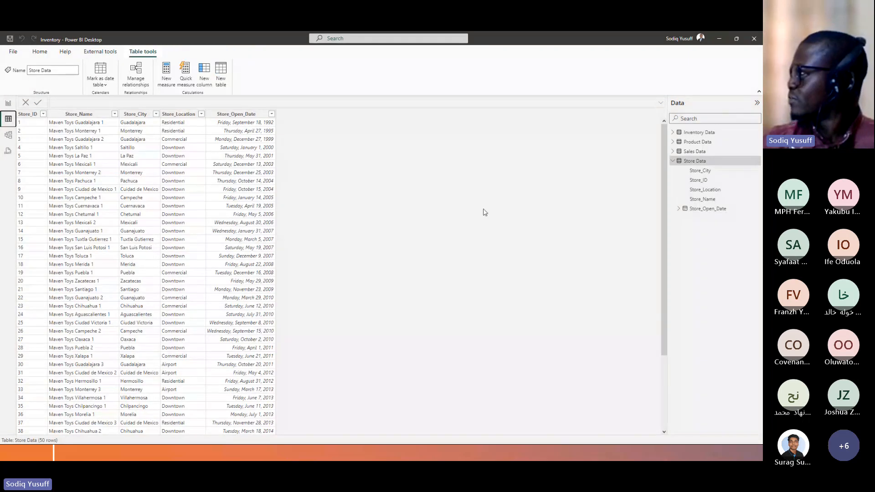
click(697, 132)
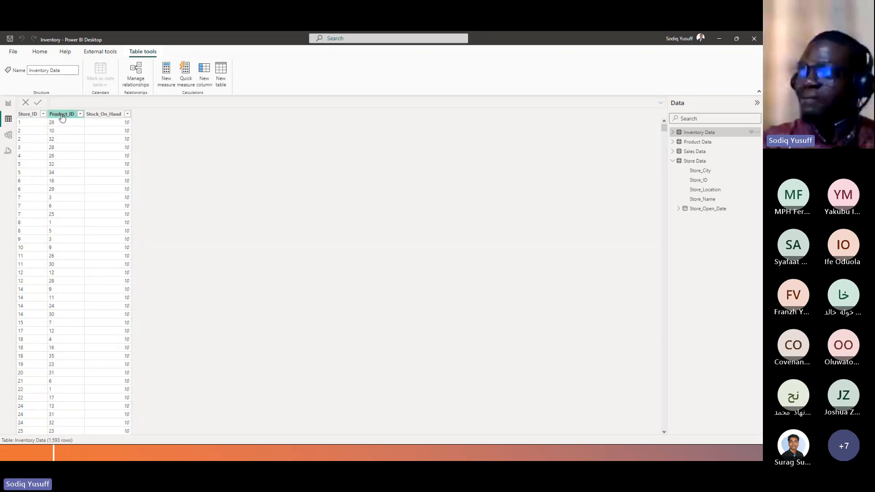
click(76, 116)
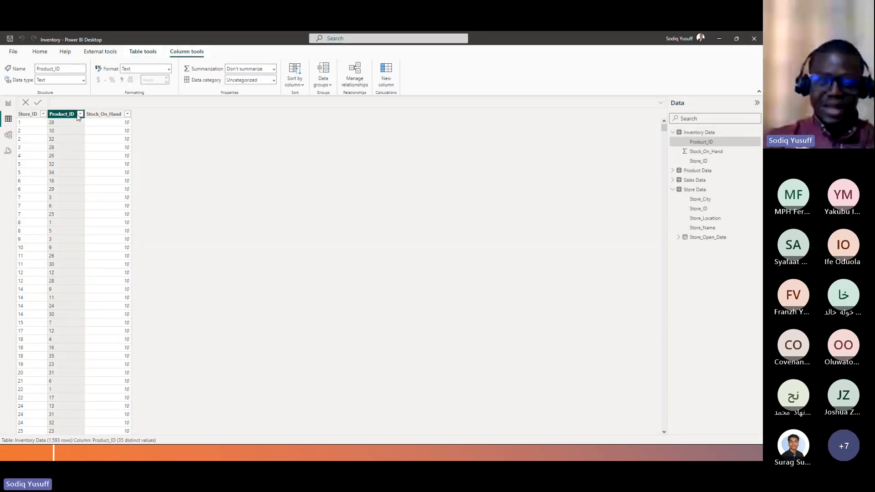
click(114, 116)
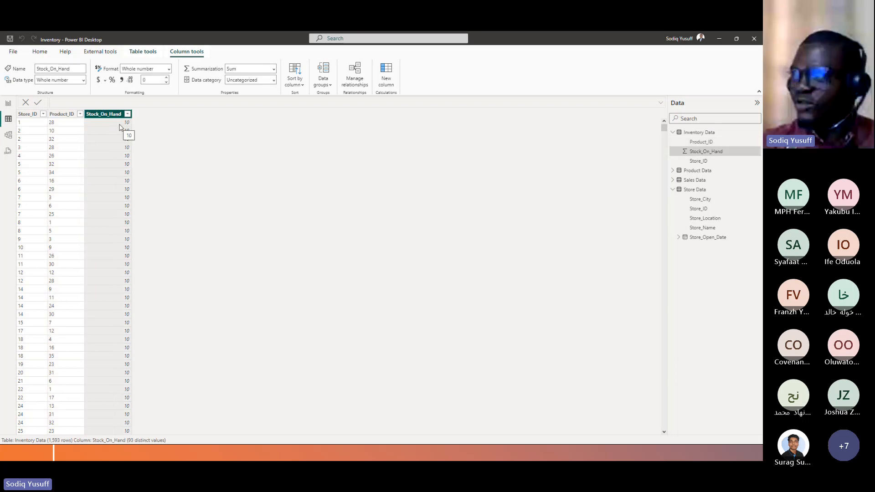
scroll(120, 127, down, 13)
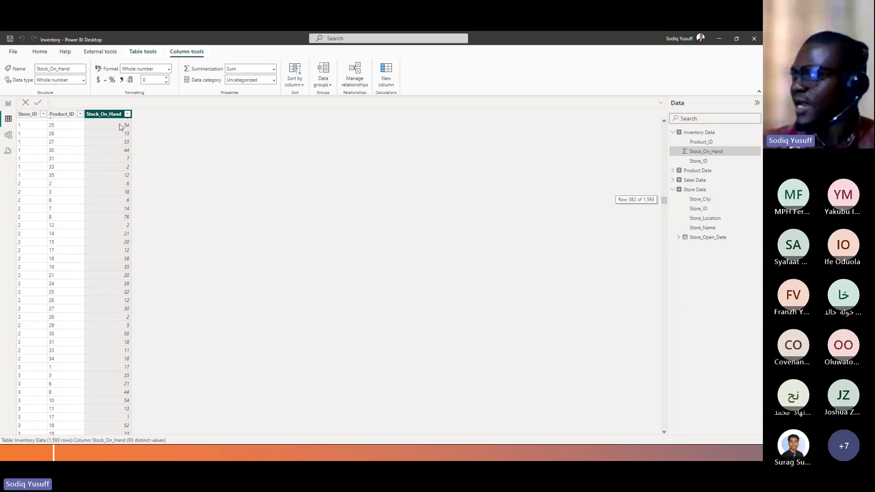
scroll(121, 127, up, 13)
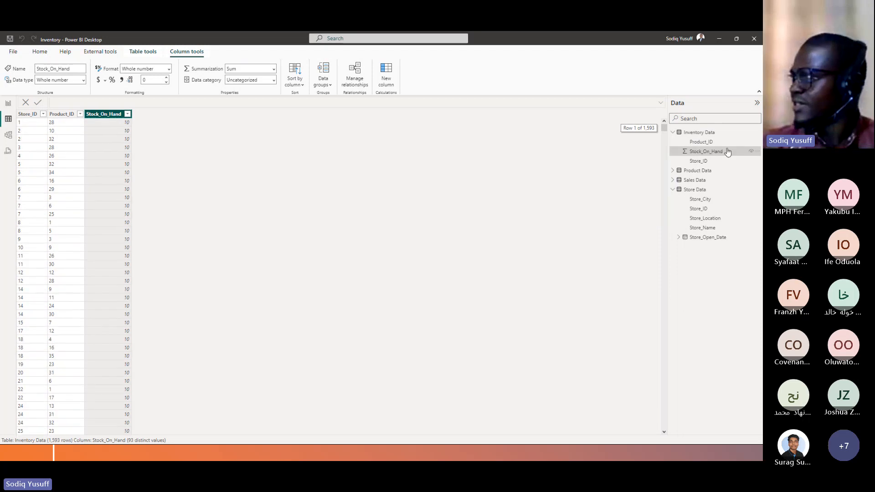
Step: Review the contents of the Product Data table and the Units column of the Sales Data table
click(696, 172)
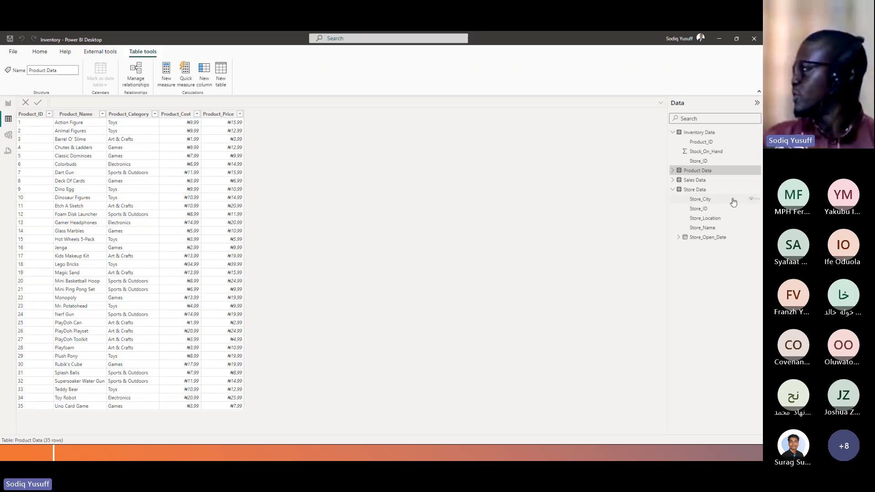
click(689, 182)
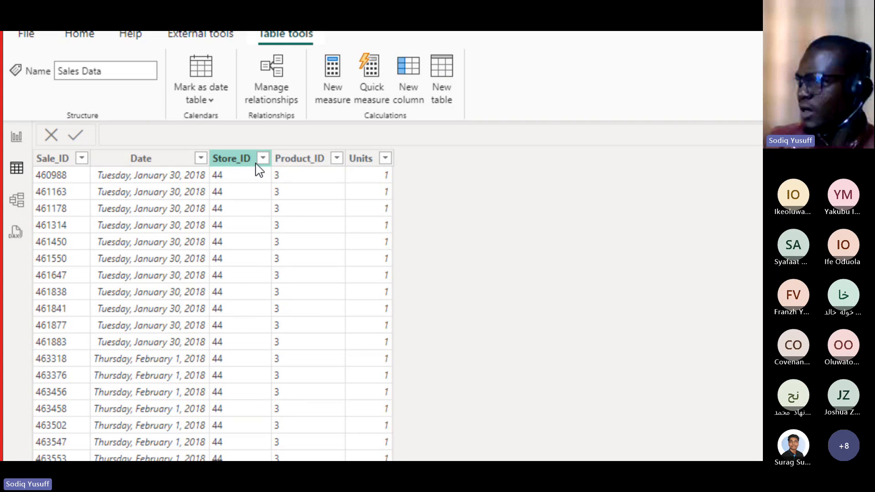
click(362, 167)
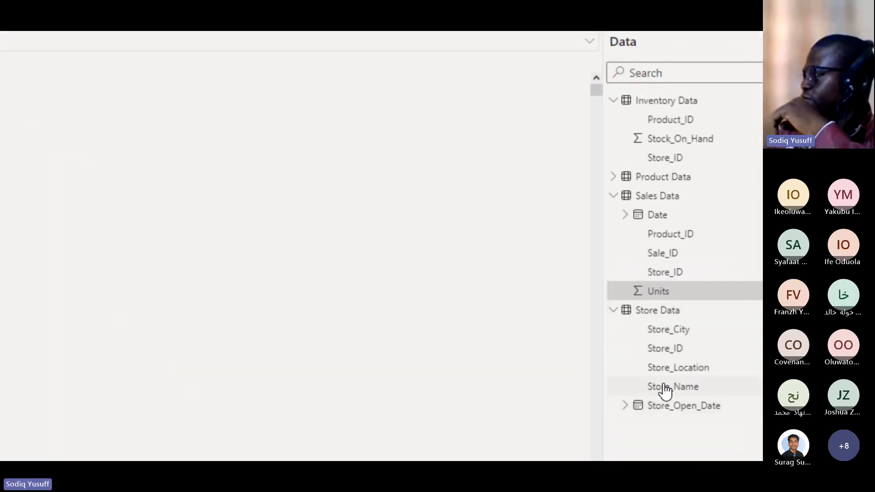
Step: Examine the Store Data table, checking the distinct Store_Location values and reading through all the store rows
click(654, 312)
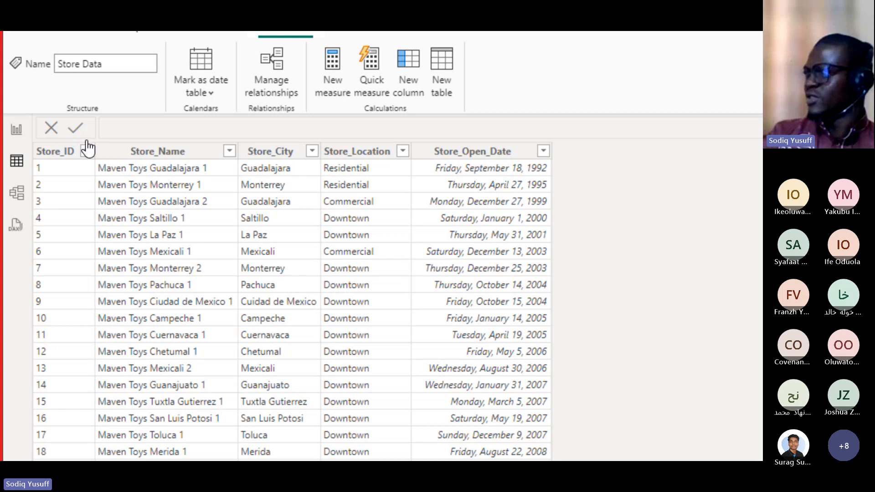
click(404, 153)
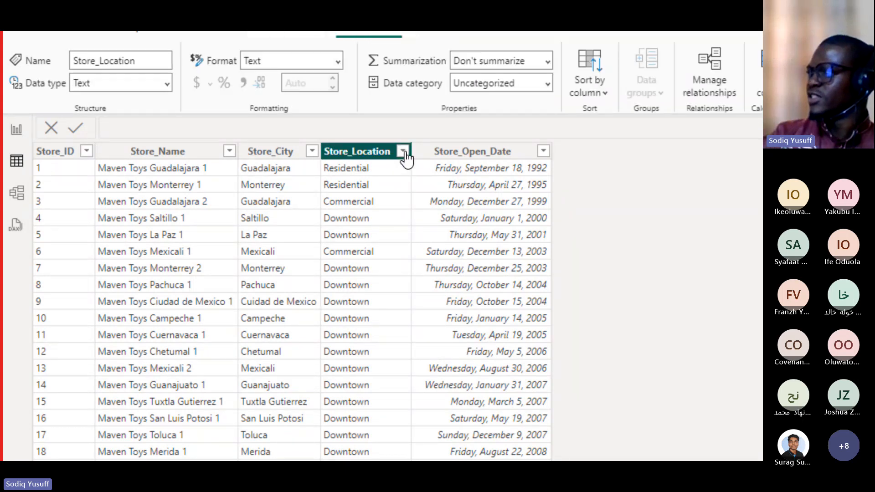
click(404, 152)
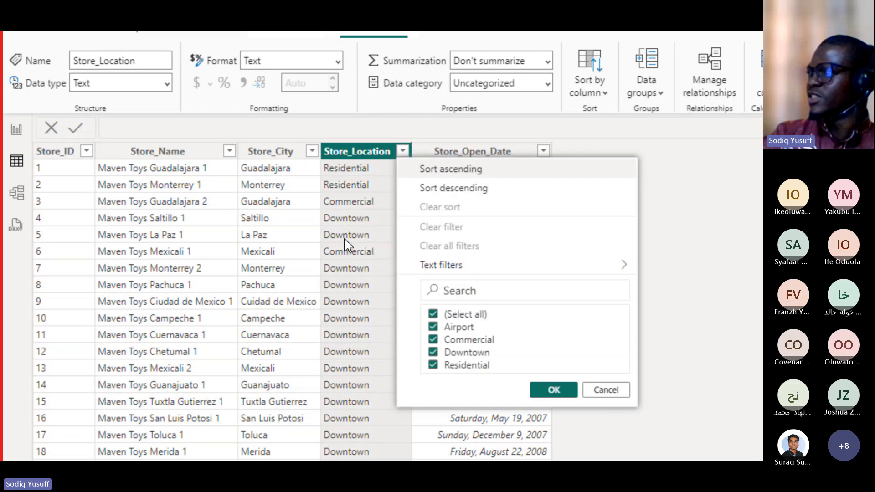
click(347, 238)
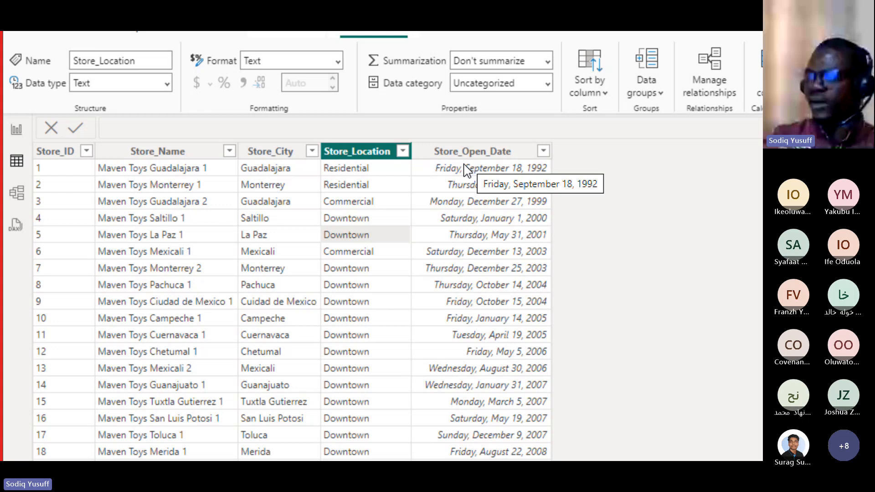
scroll(108, 411, down, 10)
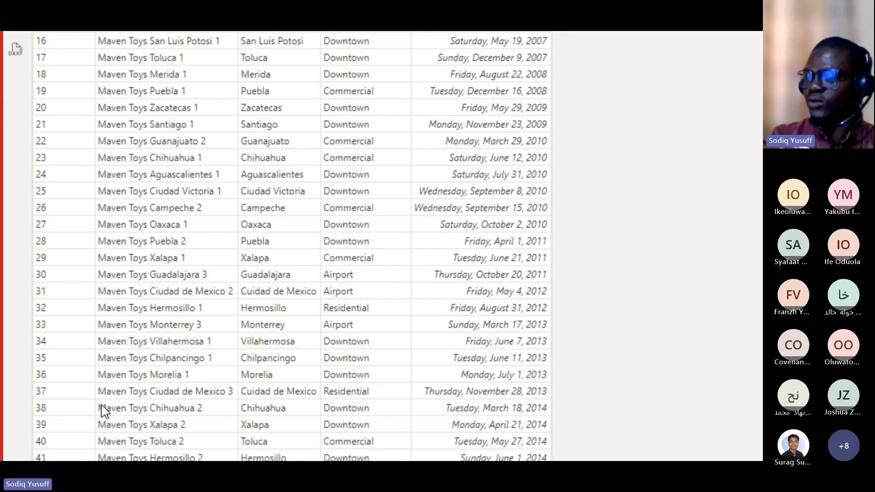
scroll(104, 410, down, 6)
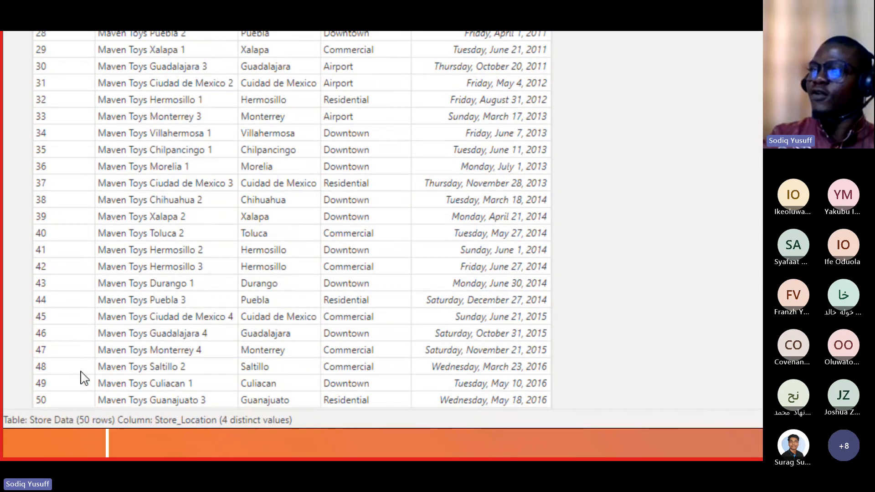
scroll(84, 379, up, 5)
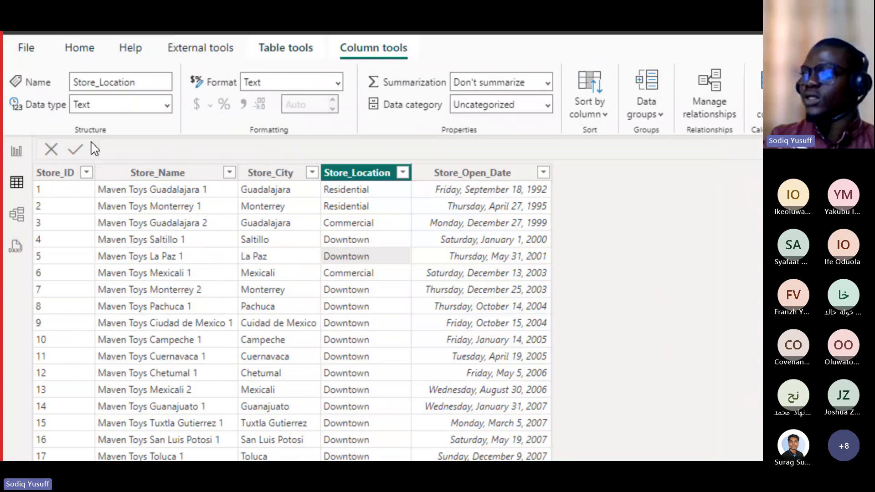
Step: Insert an empty stacked bar chart on the report page and enlarge it
click(17, 151)
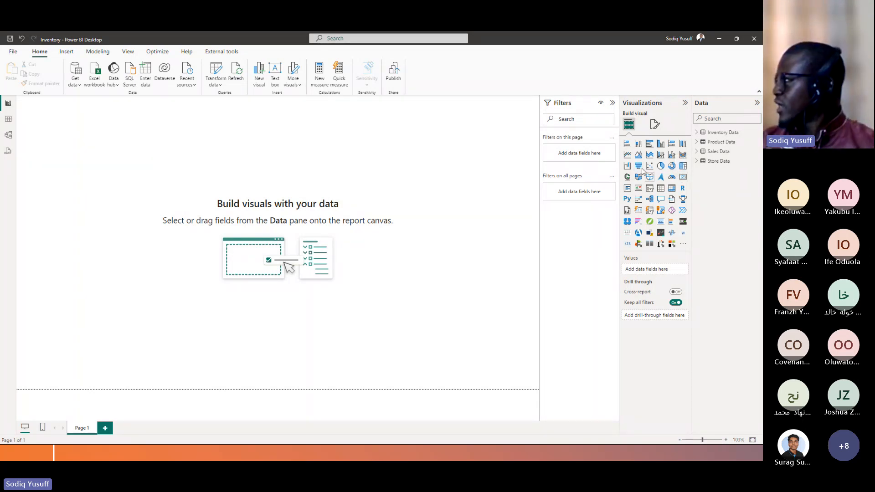
click(628, 144)
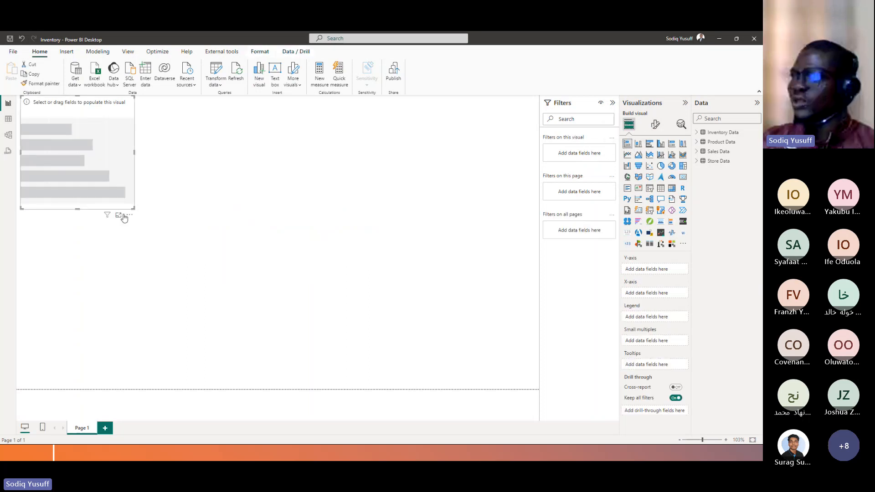
drag(137, 208, 171, 269)
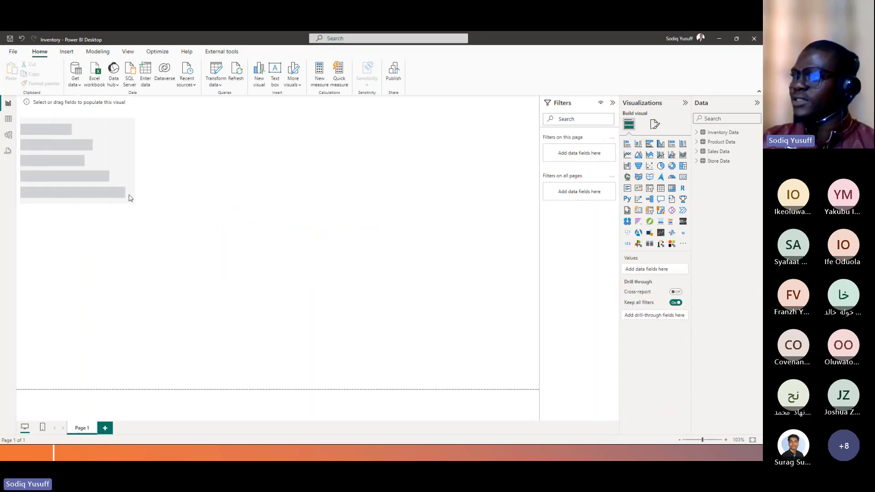
click(128, 193)
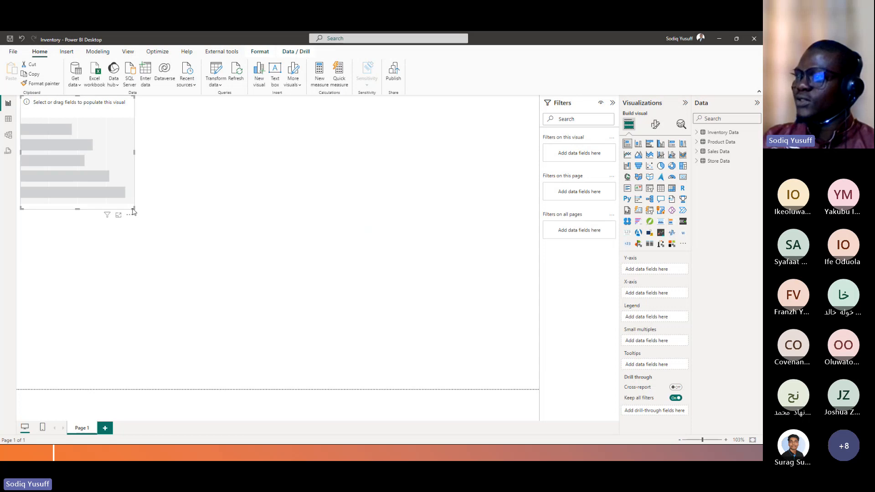
drag(133, 208, 180, 278)
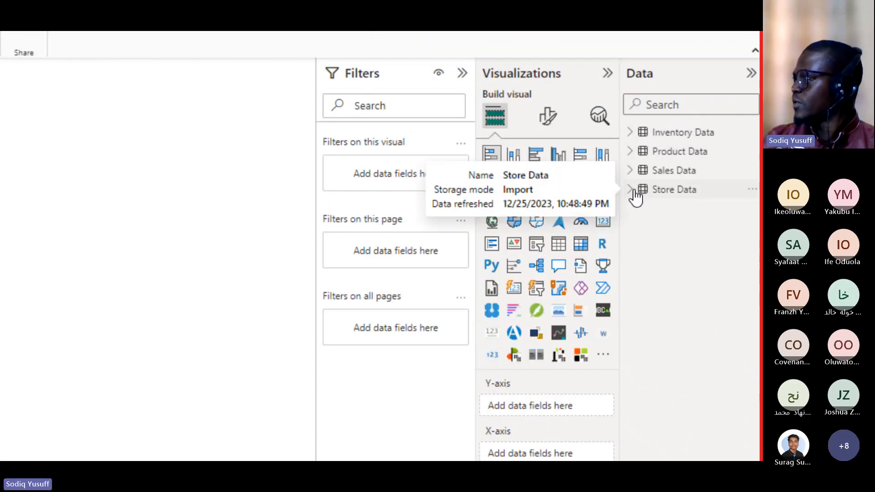
Step: Plot the sum of Units from Sales Data by Store_Location from Store Data in the bar chart and resize the chart
click(634, 191)
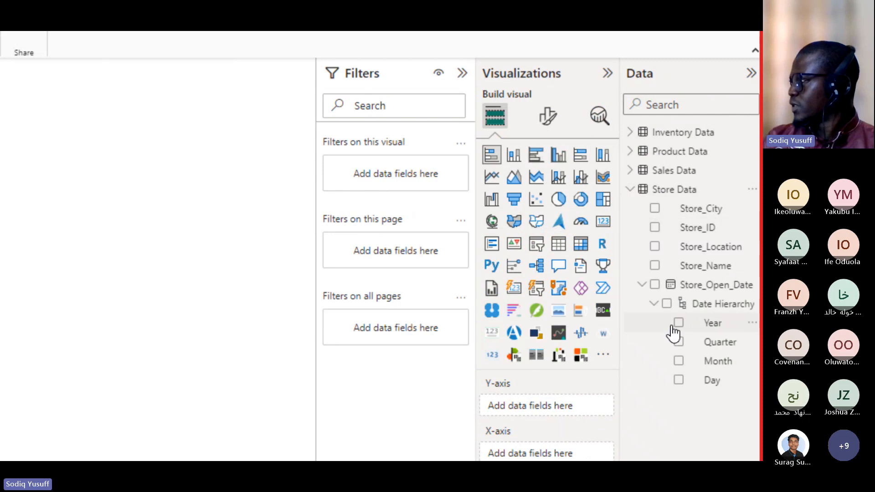
click(653, 257)
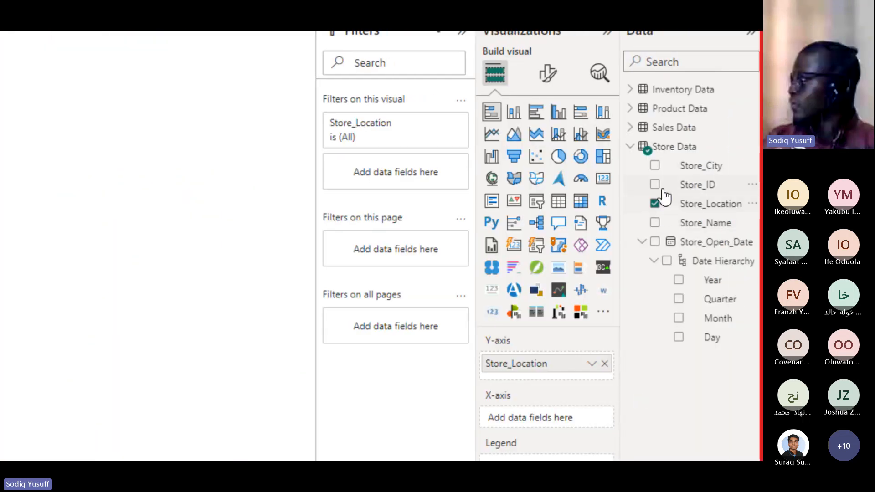
click(631, 129)
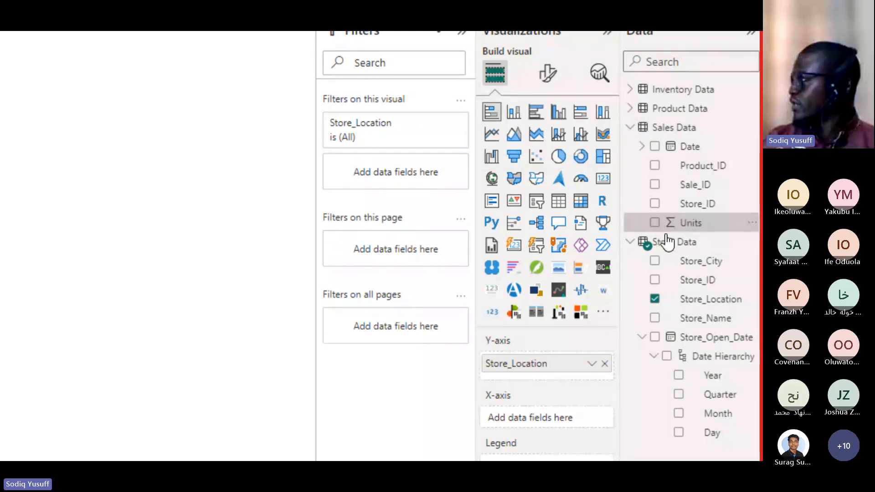
click(656, 223)
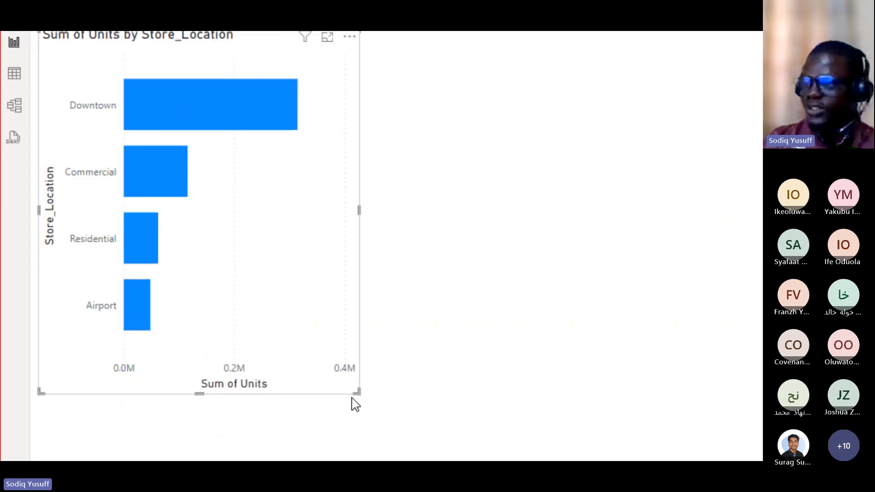
drag(357, 408, 378, 244)
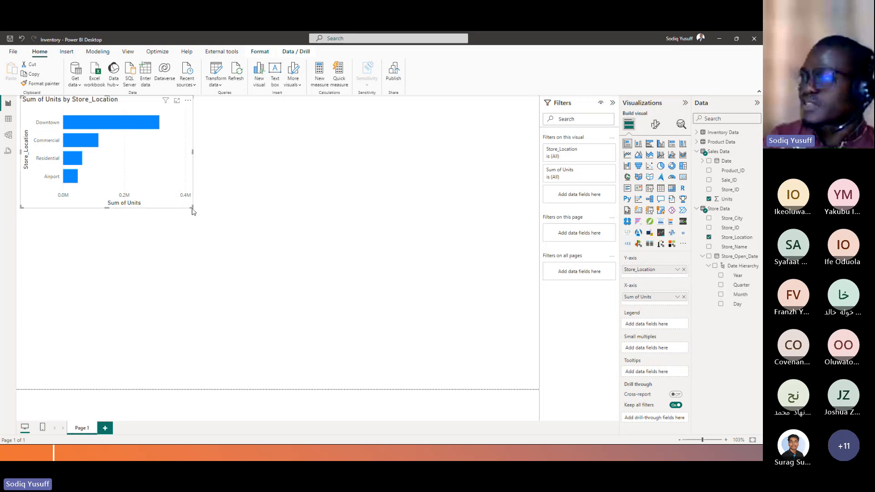
drag(192, 207, 322, 270)
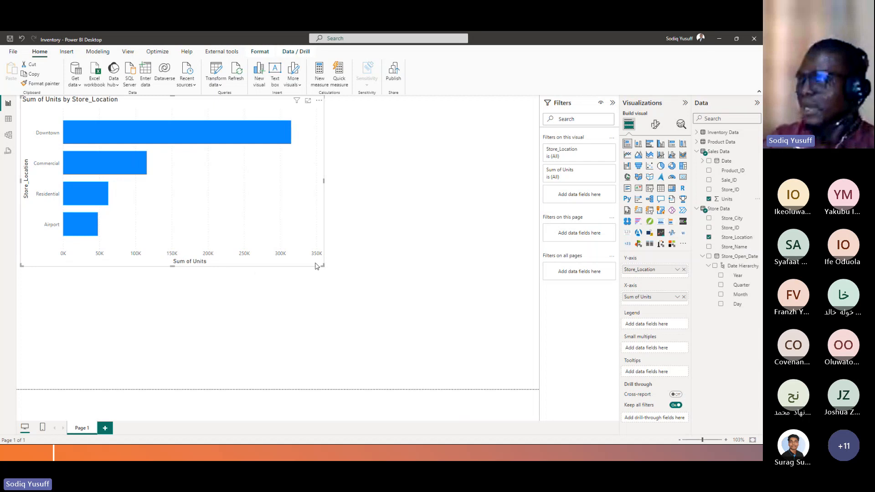
Step: Examine the Sales Data table's rows and the values of its Units column
click(8, 119)
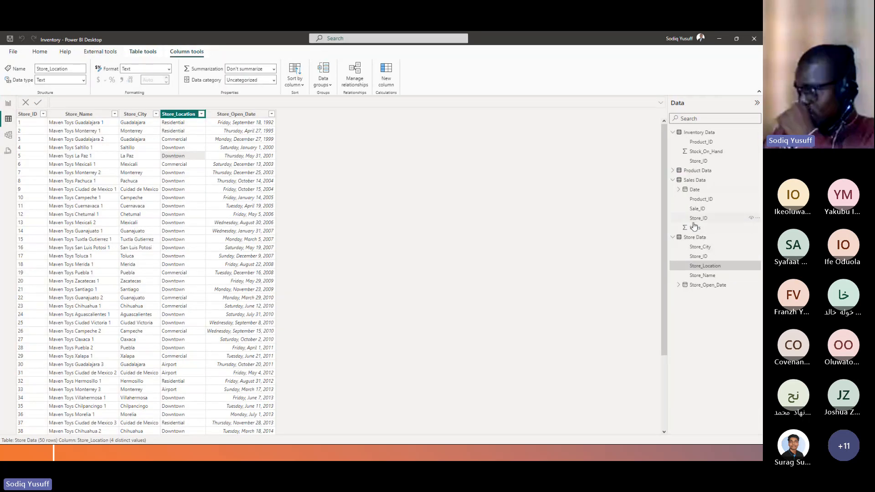
click(693, 181)
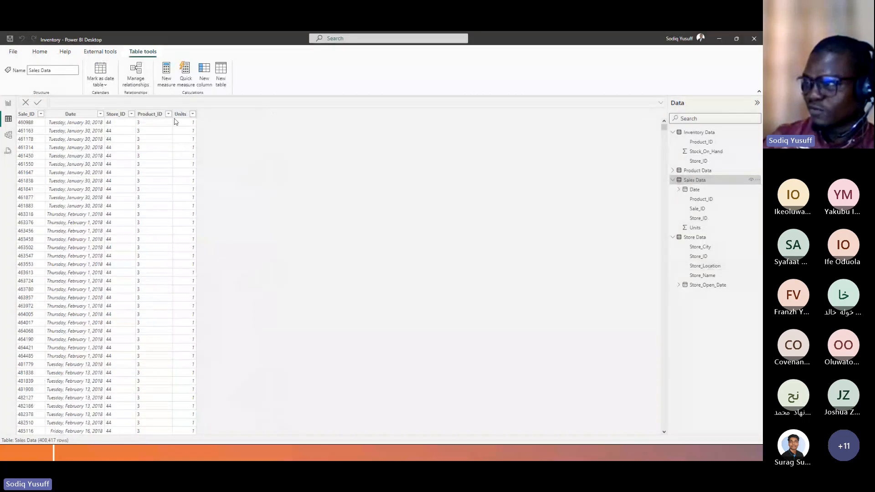
scroll(160, 163, down, 15)
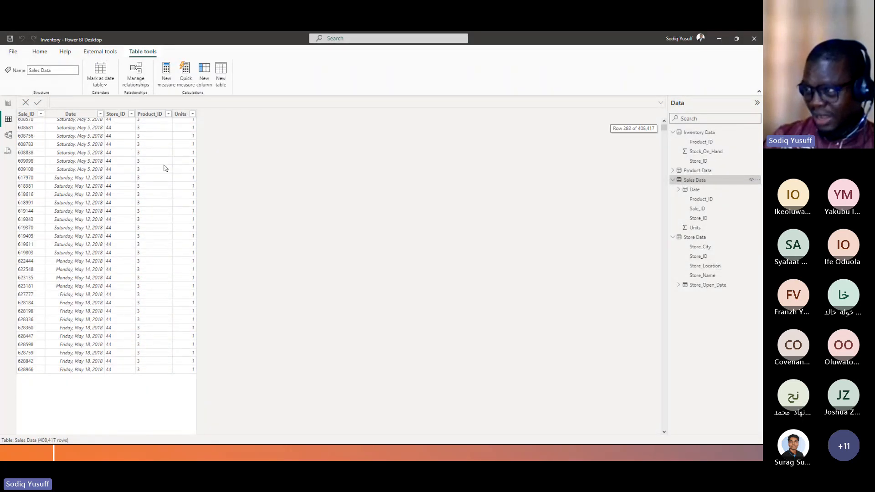
scroll(162, 165, up, 10)
scroll(165, 168, up, 5)
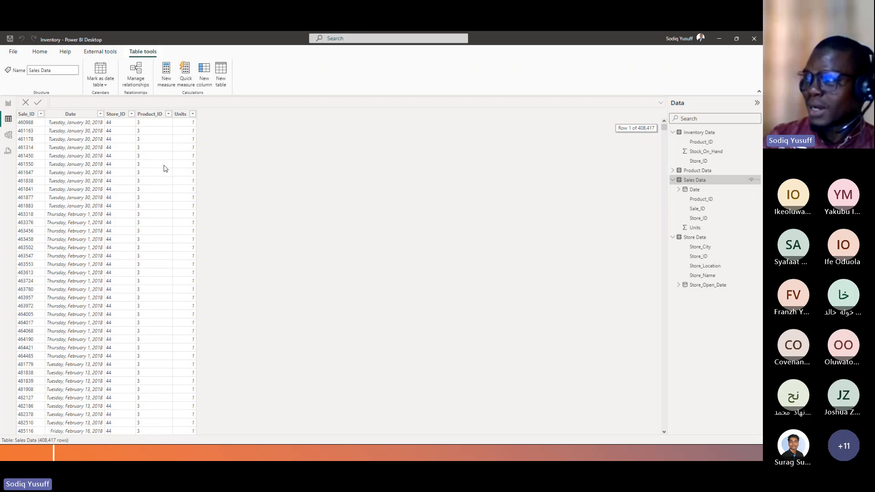
click(190, 115)
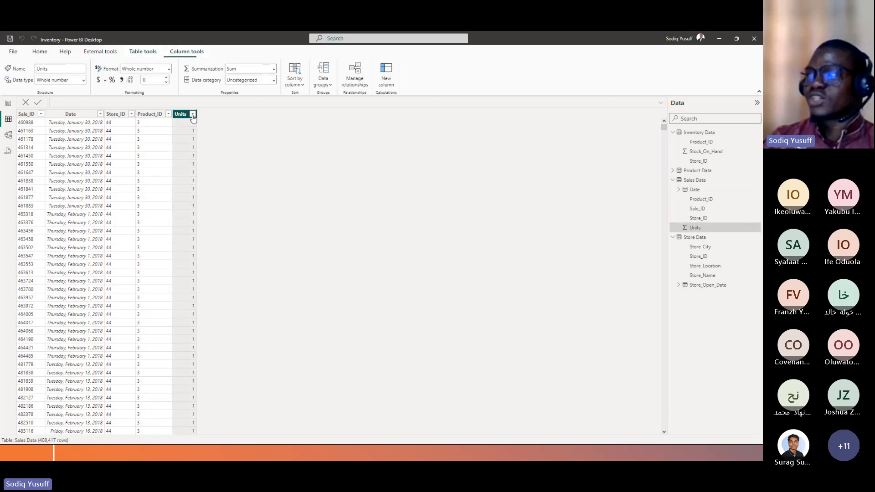
click(193, 114)
click(203, 116)
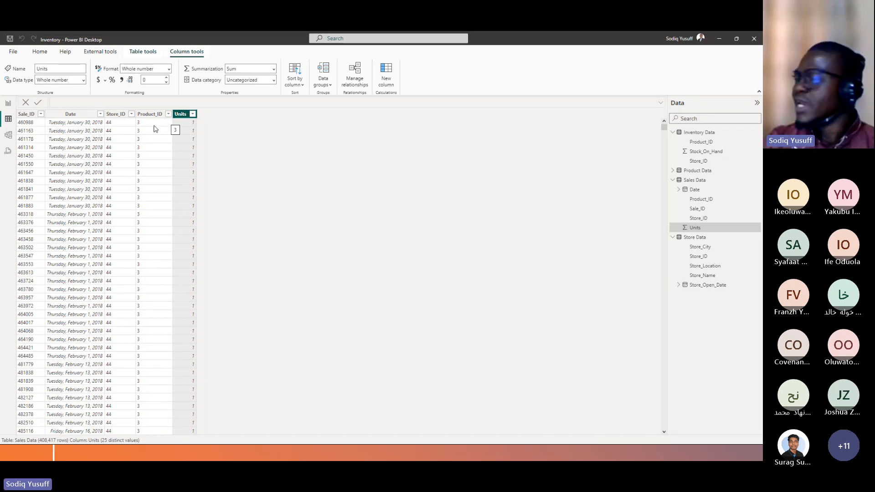
Step: Look over the product categories, costs and prices in the Product Data table and return to the report page
click(696, 171)
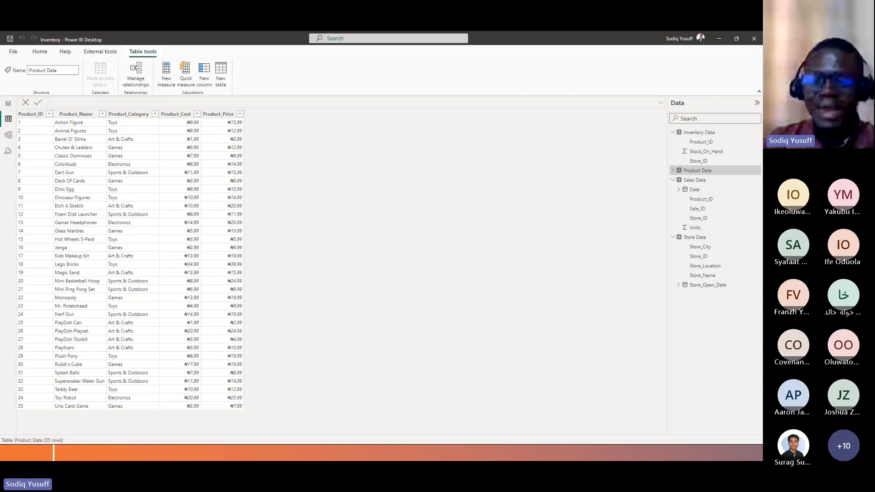
click(7, 104)
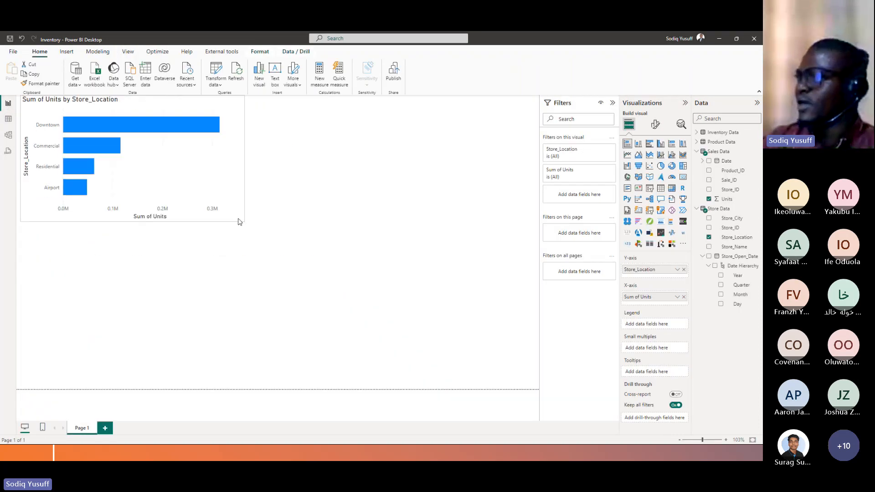
Step: Shrink the units-by-store-location bar chart, duplicate it and place the copy beside the original
drag(239, 222, 206, 213)
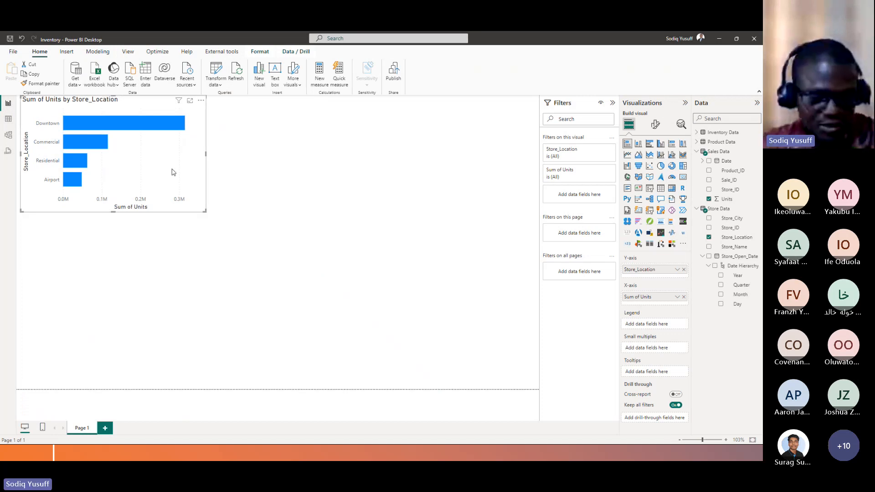
key(ctrl+c)
key(ctrl+v)
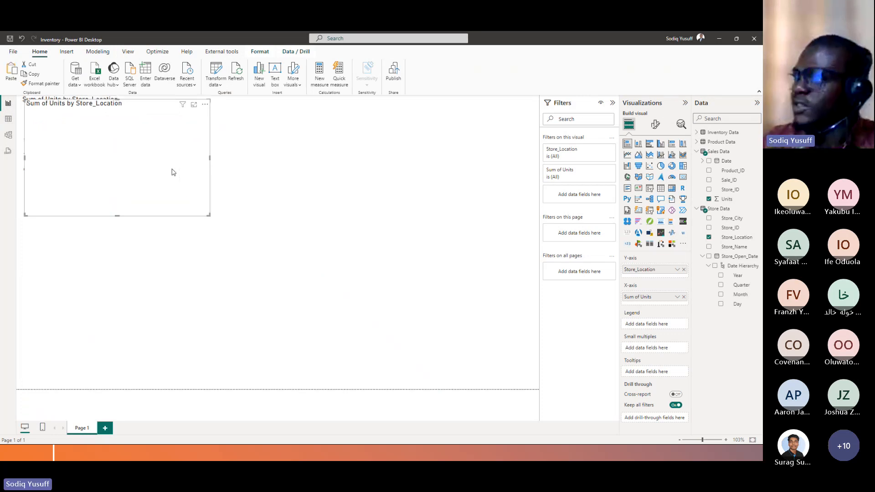
drag(172, 172, 377, 168)
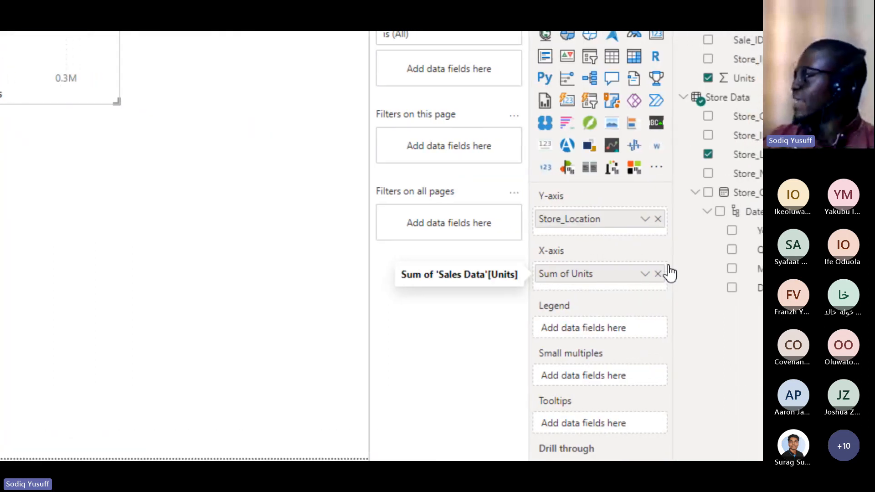
Step: Replace Sum of Units in the copied chart with Product_Price from the Product Data table
click(658, 274)
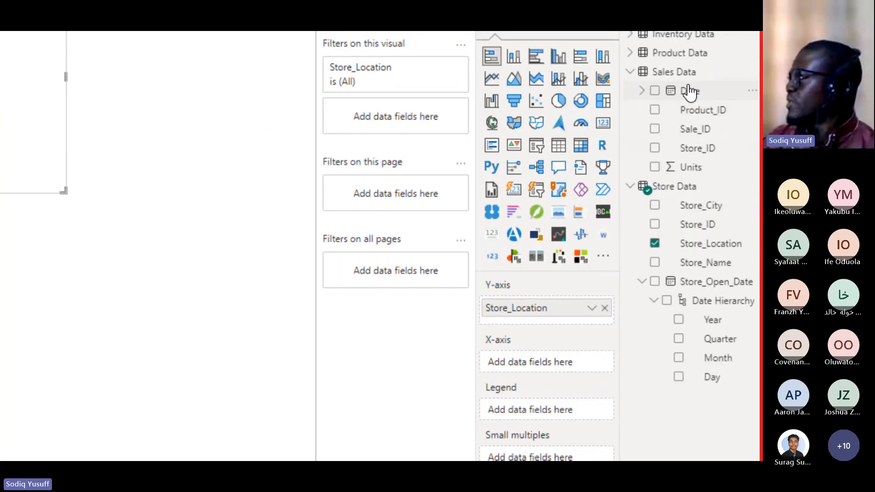
click(631, 54)
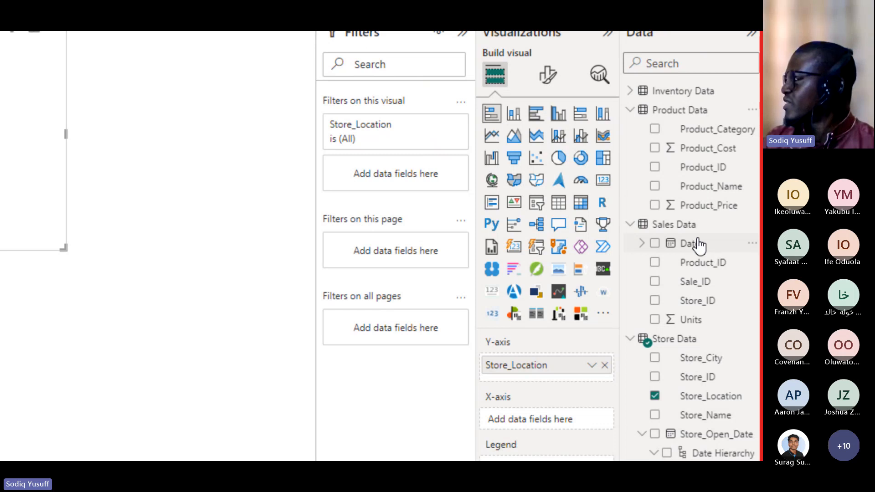
click(655, 205)
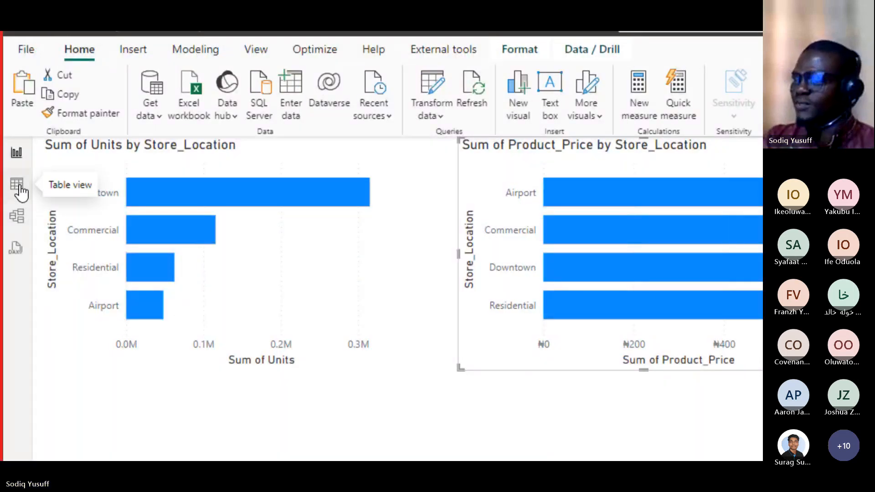
Step: Look at Product_ID 3 in the Sales Data rows and find the matching product in the Product Data table
click(20, 191)
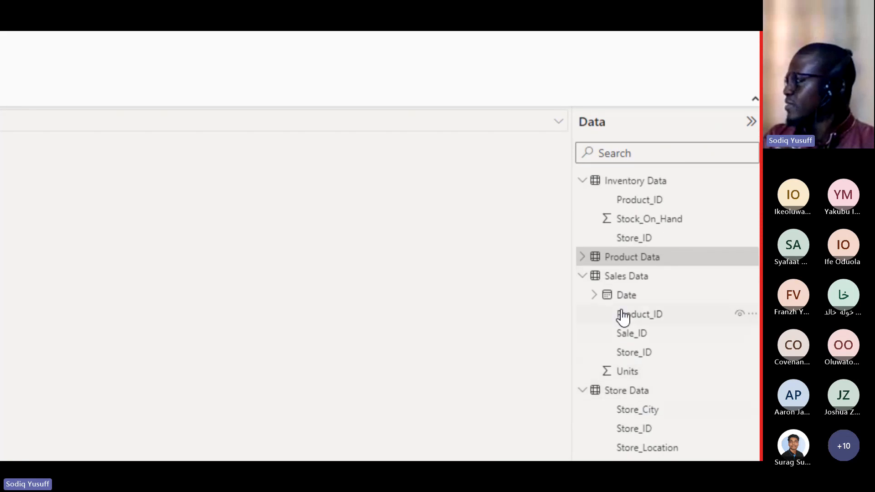
click(625, 279)
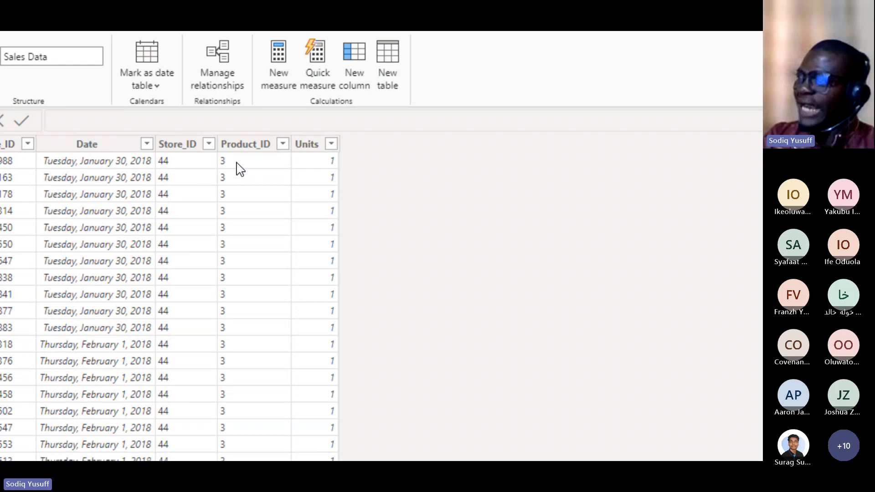
click(288, 164)
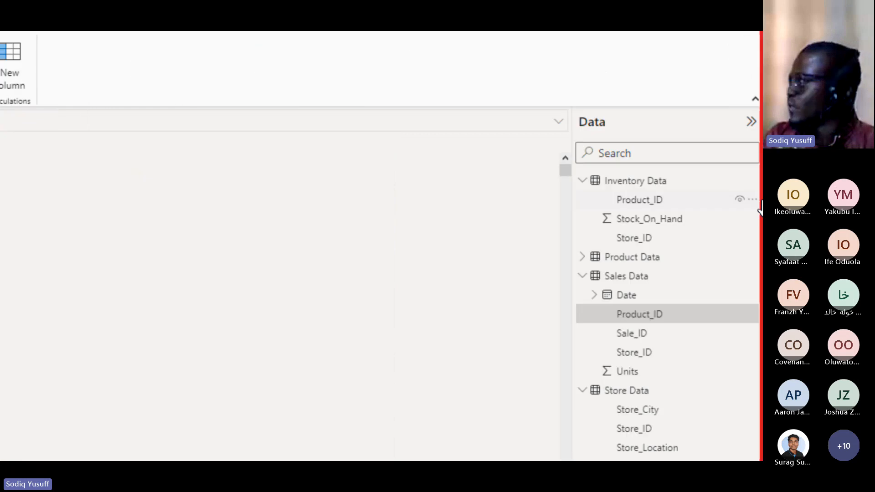
click(616, 263)
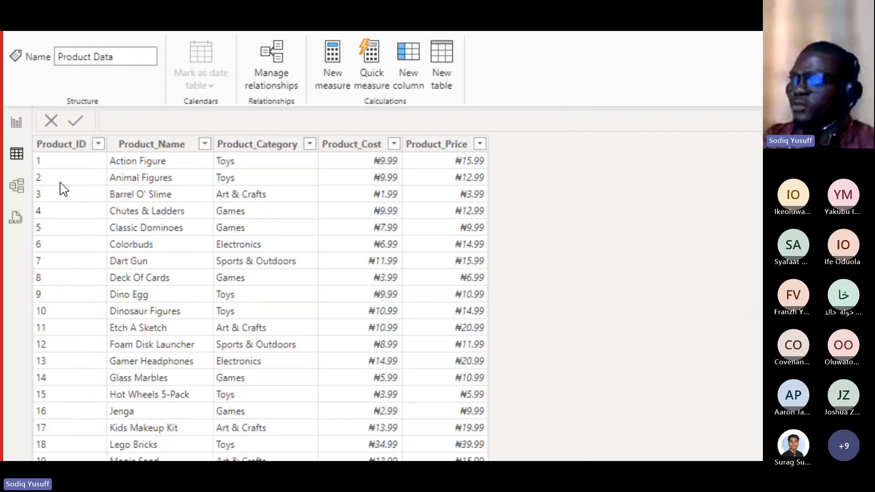
click(38, 196)
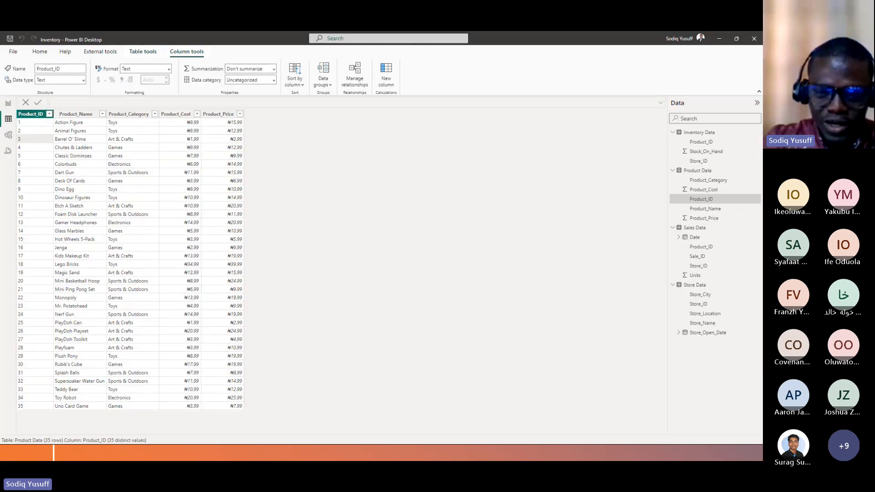
Step: Switch to the Word document, read the Critical Analysis Questions in a maximized window and minimize it
key(alt+Tab)
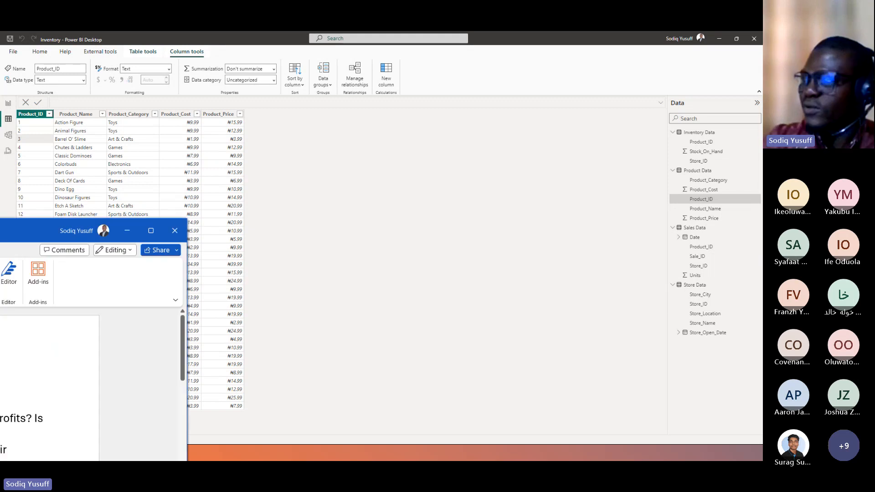
drag(78, 231, 462, 82)
drag(462, 80, 391, 74)
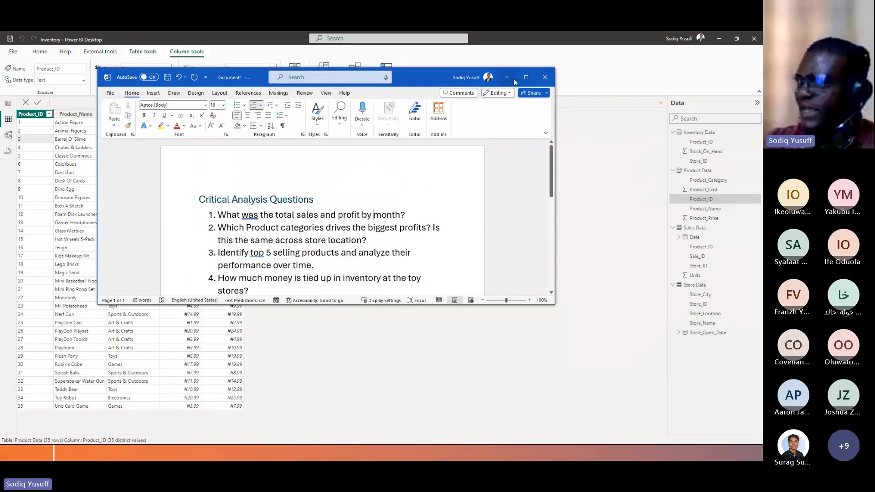
click(526, 76)
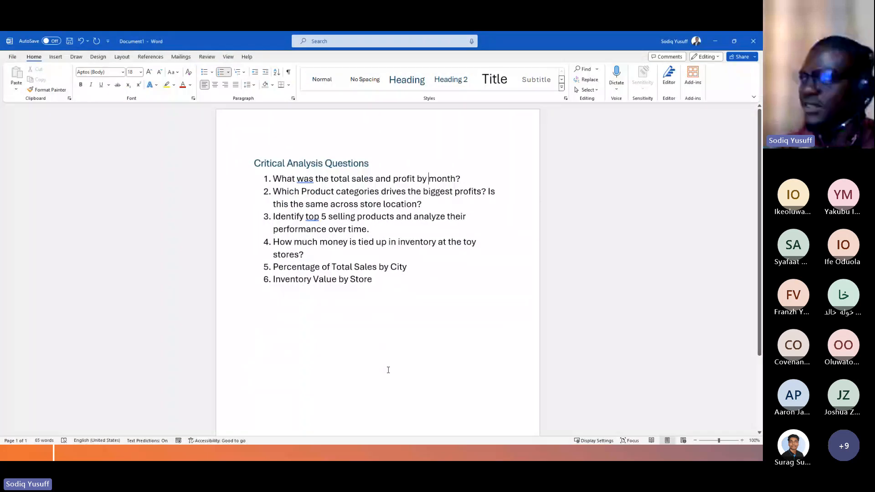
key(super+plus)
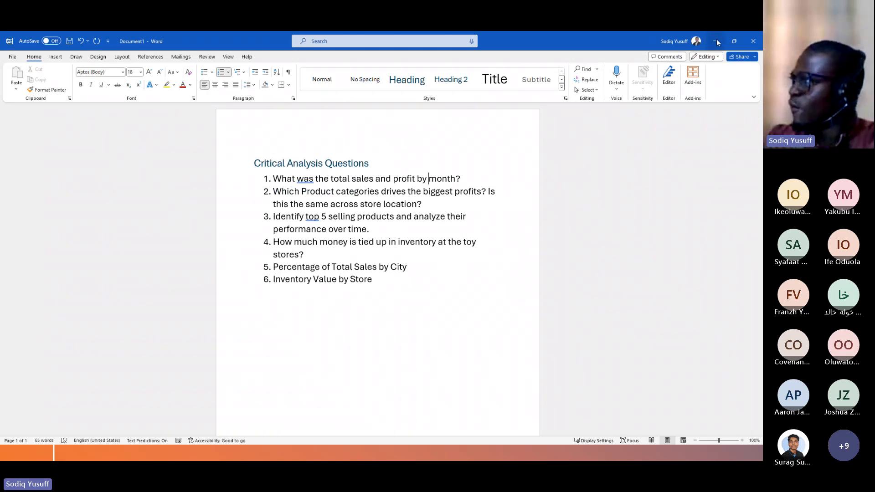
click(716, 43)
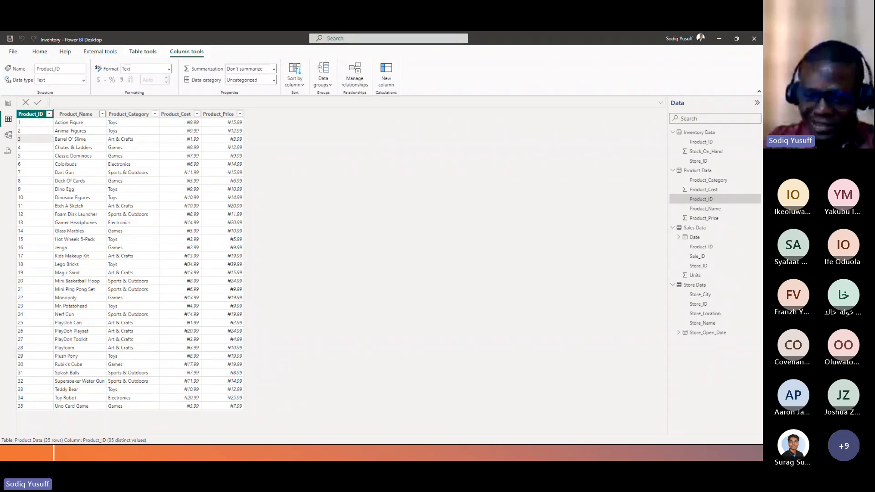
Step: View the "Use of DAX ?" slide and return to the report page in Power BI
key(alt+Tab)
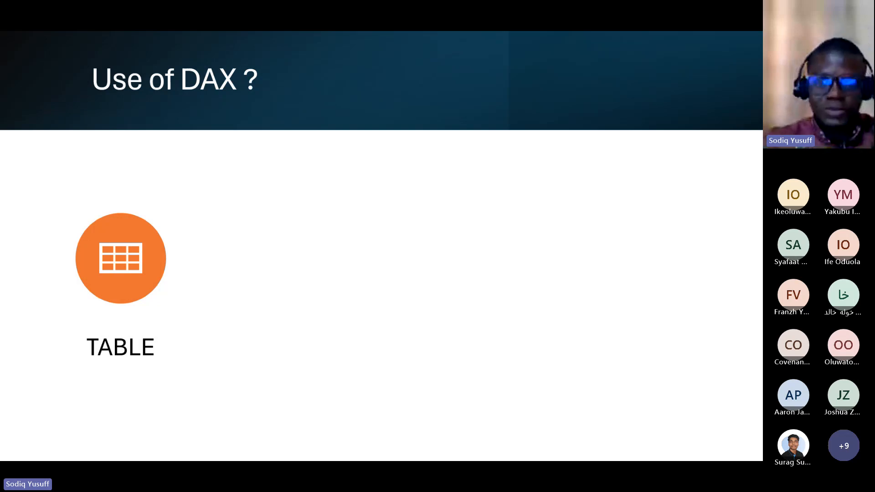
key(alt+Tab)
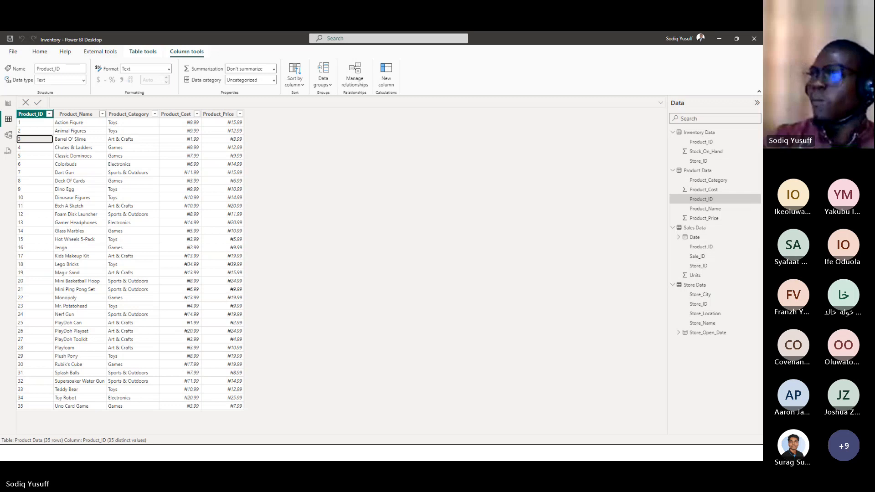
click(7, 106)
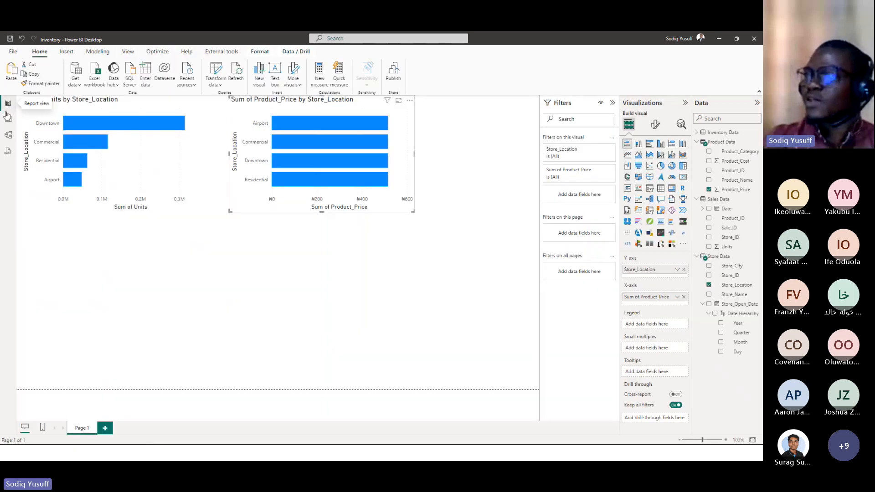
Step: Delete the TOPN expression below EVALUATE in the existing DAX query
click(8, 152)
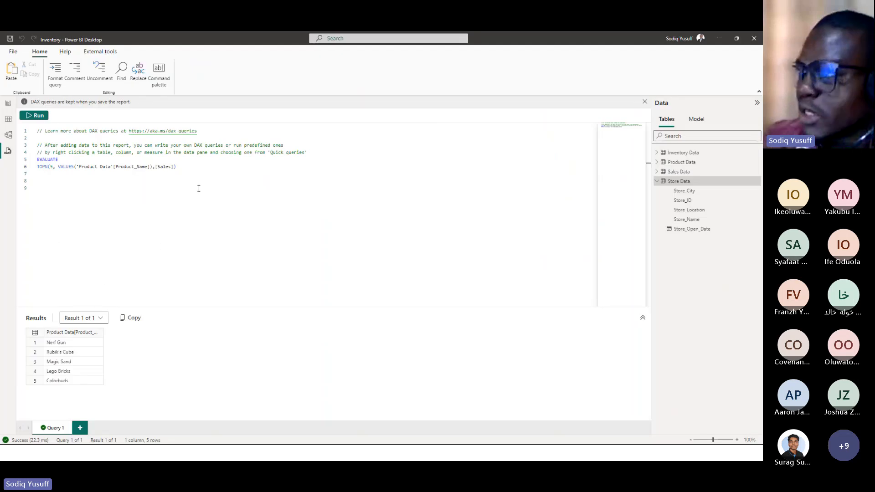
drag(177, 167, 38, 167)
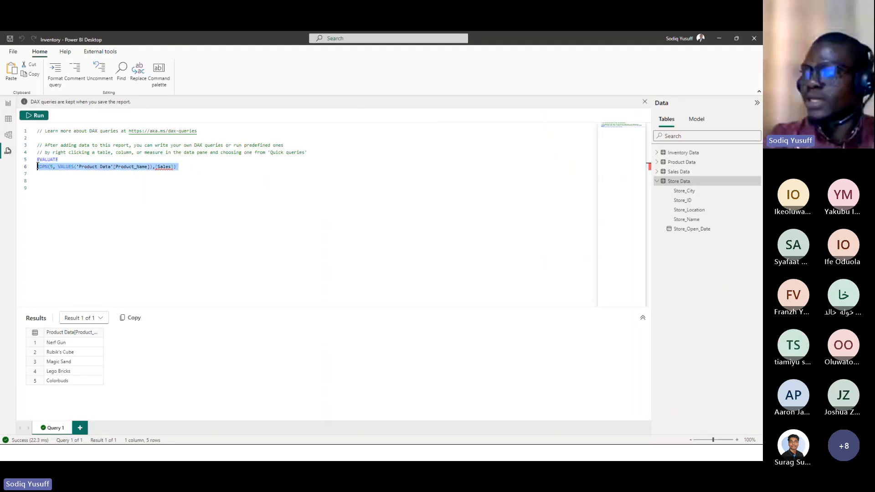
key(BackSpace)
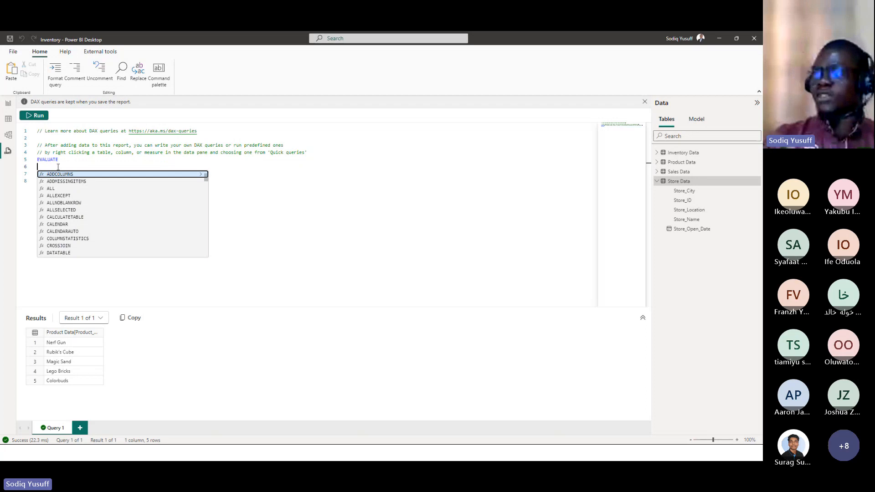
Step: Return to the report page and collapse the Sales Data and Store Data tables in the field list
click(8, 109)
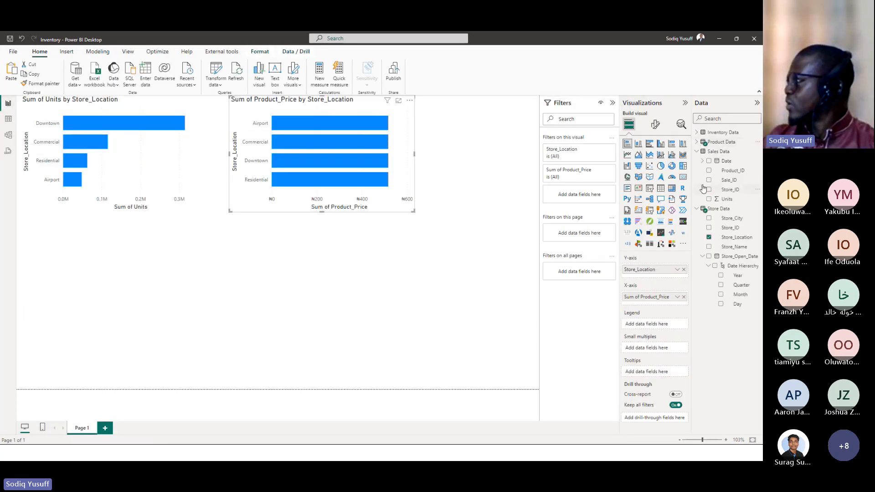
click(696, 152)
click(697, 161)
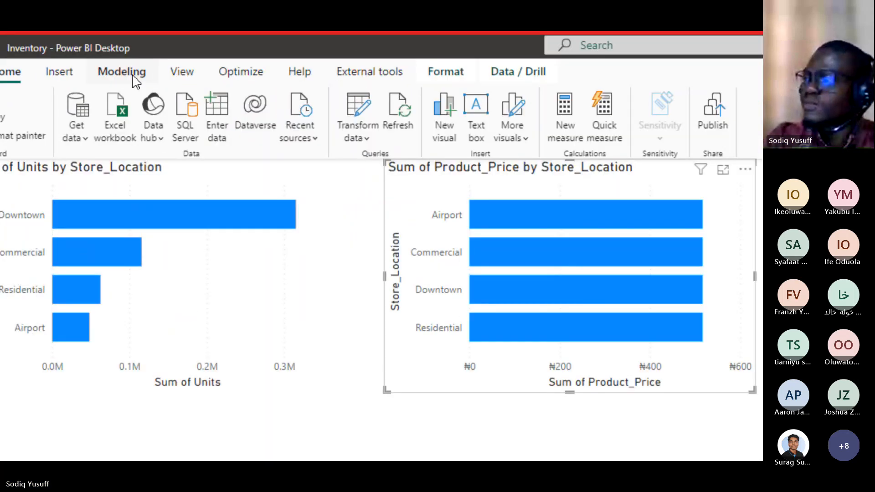
Step: Create a calculated column, name it Calendar and begin its formula with the ADDCOLUMNS function
click(131, 76)
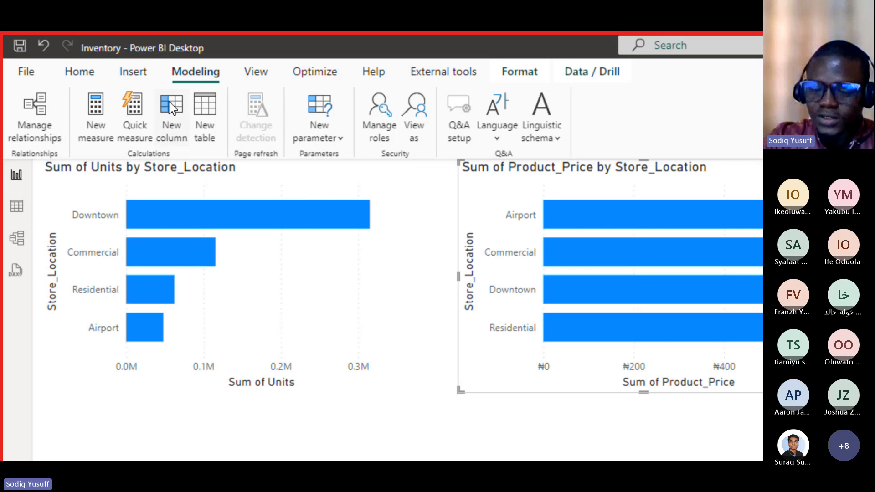
click(172, 108)
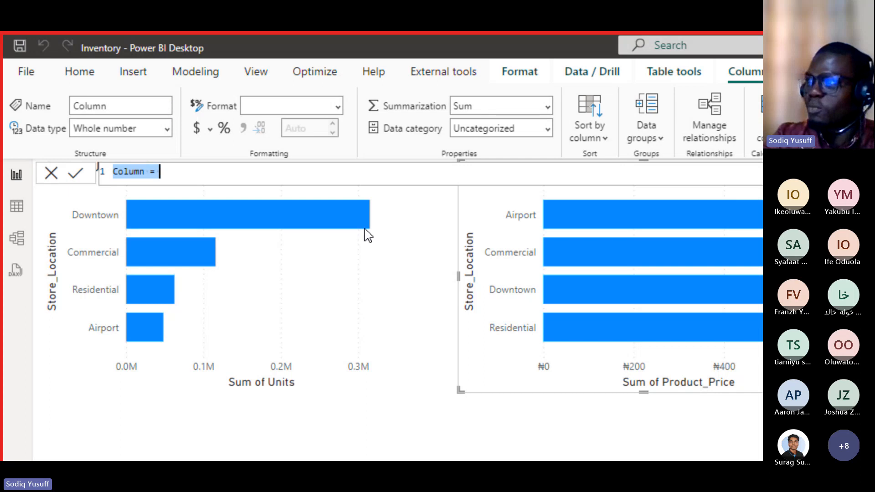
mouse_move(647, 228)
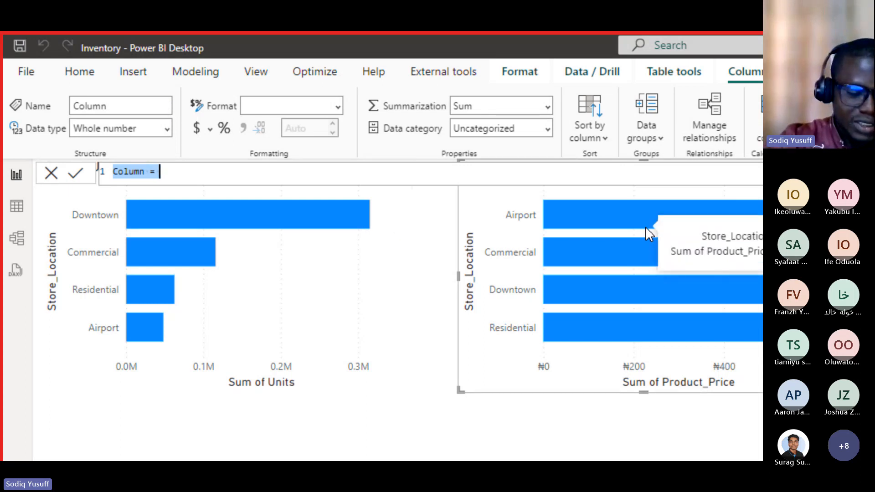
text(Calendar)
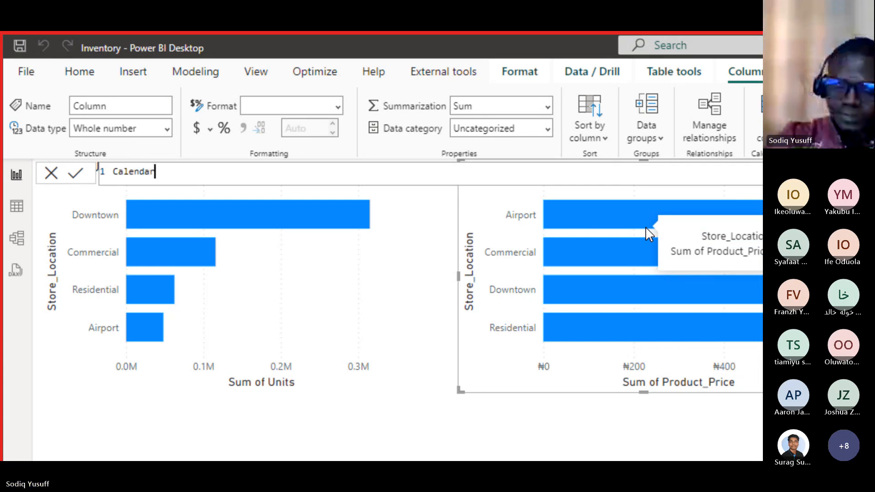
text(=)
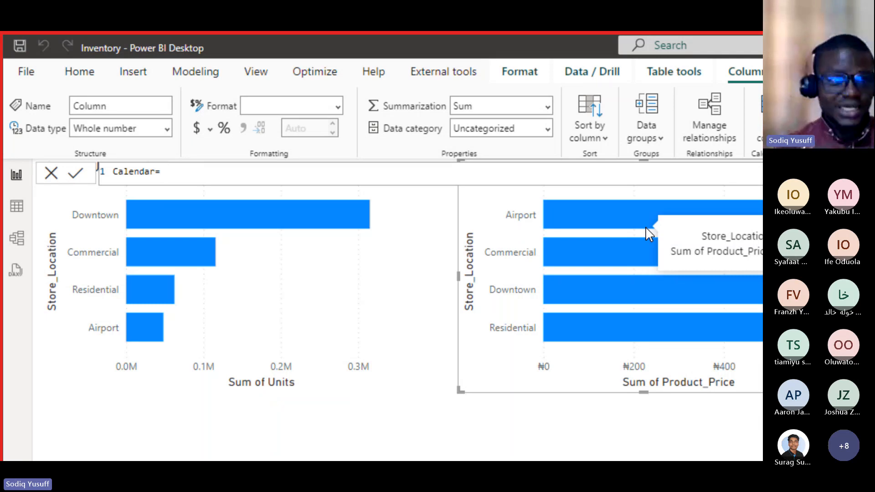
text(add)
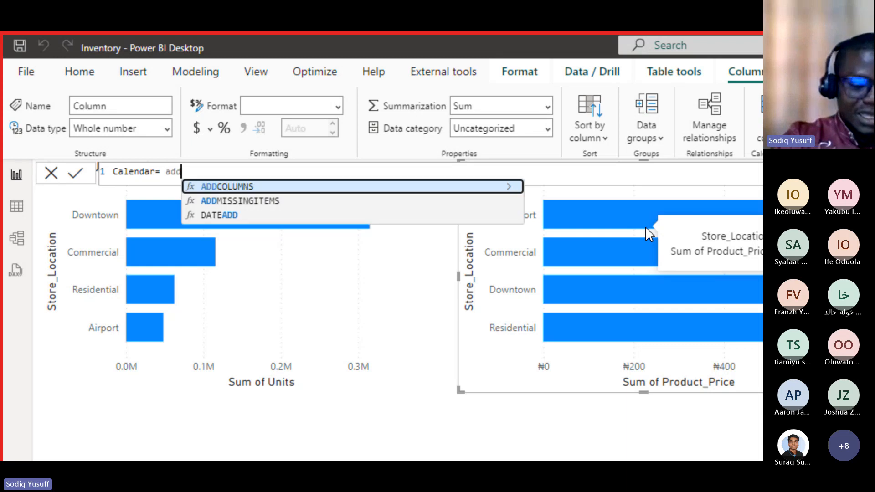
key(Tab)
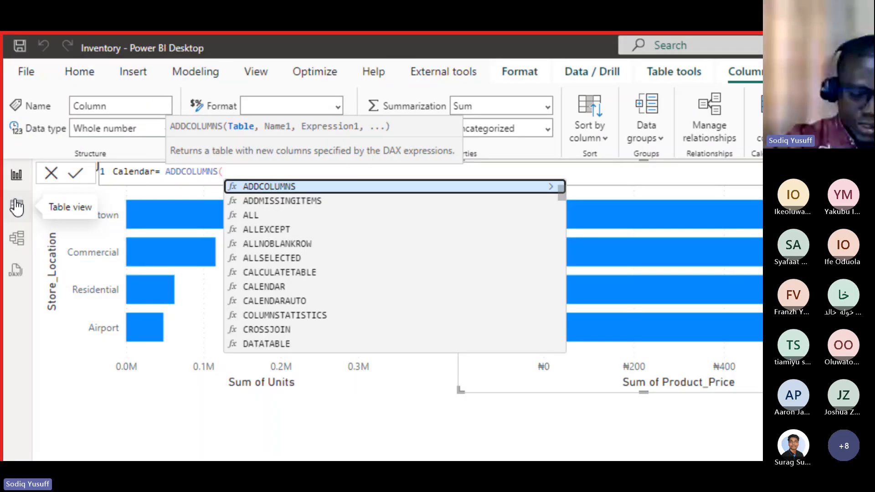
Step: Supply CALENDARAUTO() as the table argument of ADDCOLUMNS and start an indented second line in the Calendar formula
text(calenda)
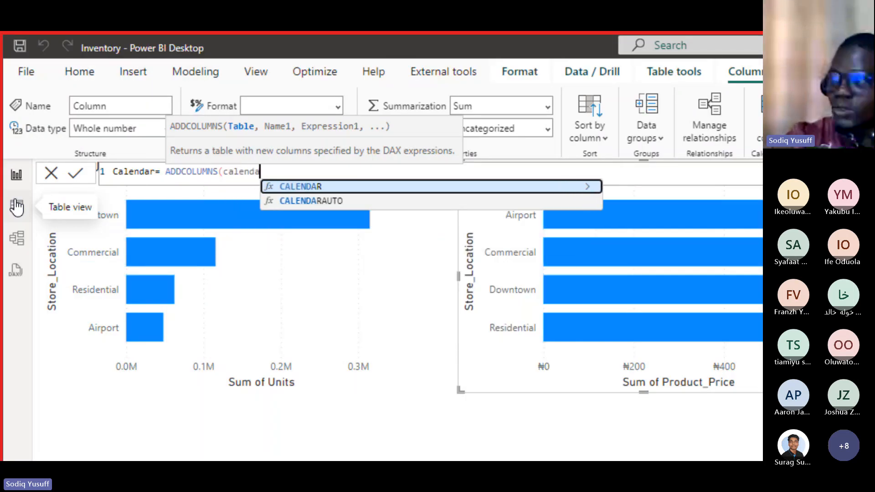
key(Down)
key(Tab)
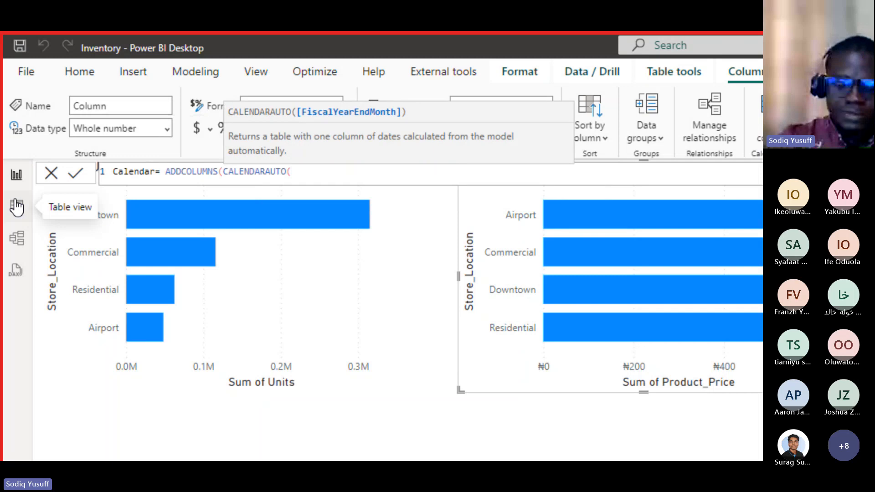
text())
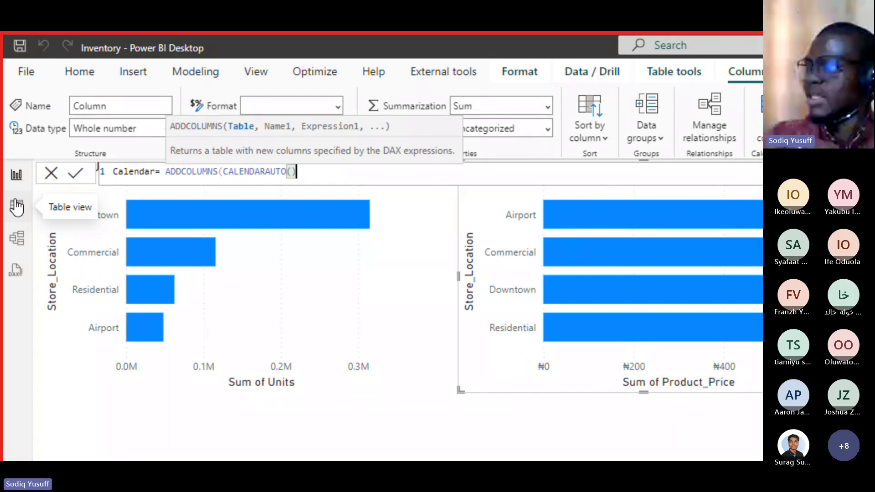
text(,)
key(shift+Return)
key(Tab)
key(Tab)
key(Tab)
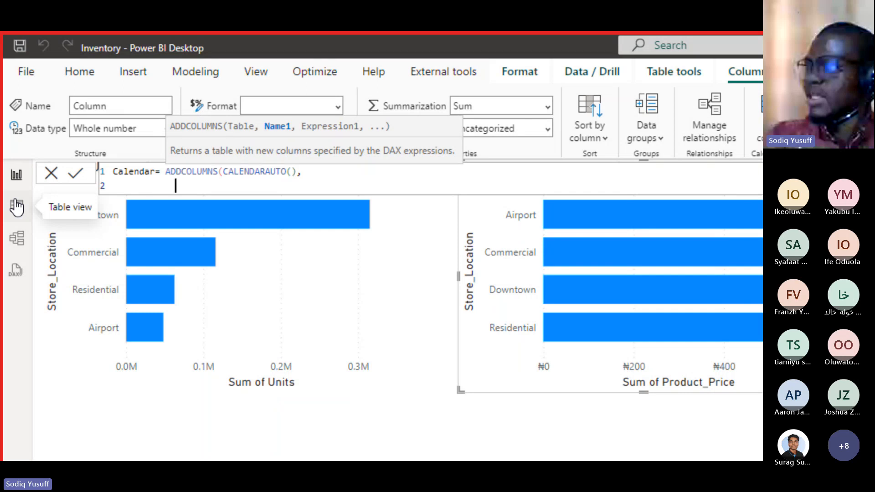
Step: Add a "Month" column to the Calendar formula, defined as FORMAT([Date],"mmm")
text("Month",)
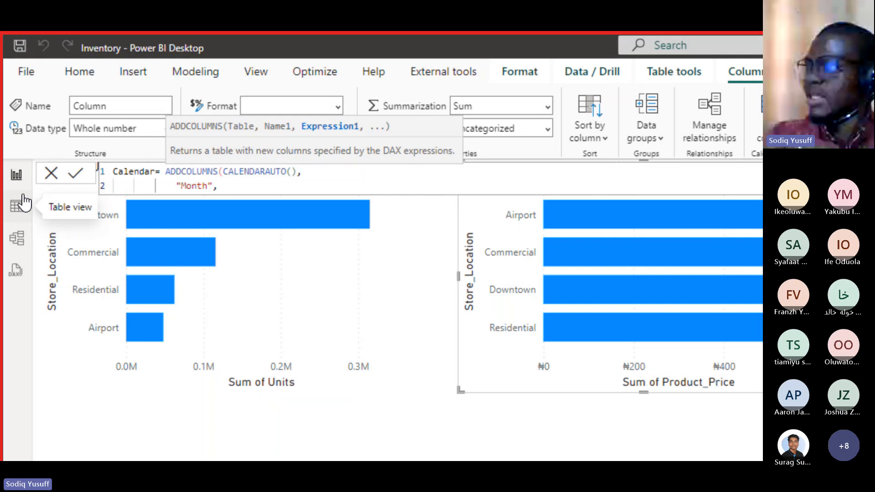
text(Format)
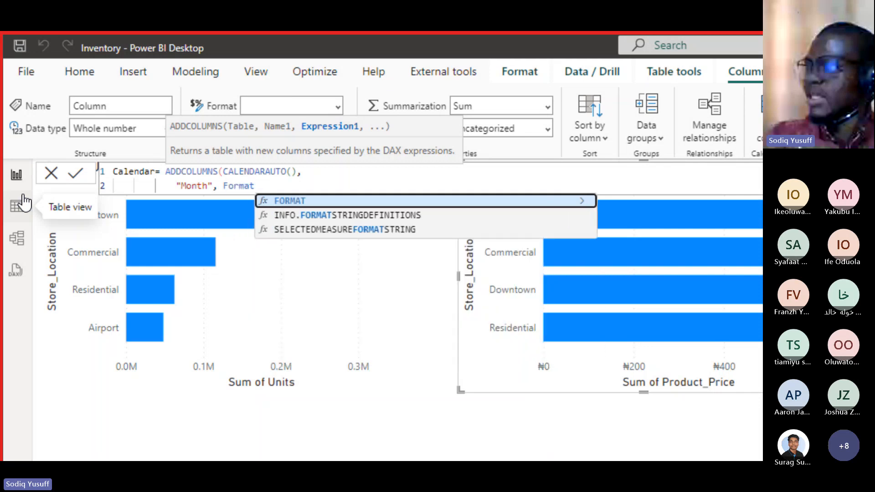
key(Tab)
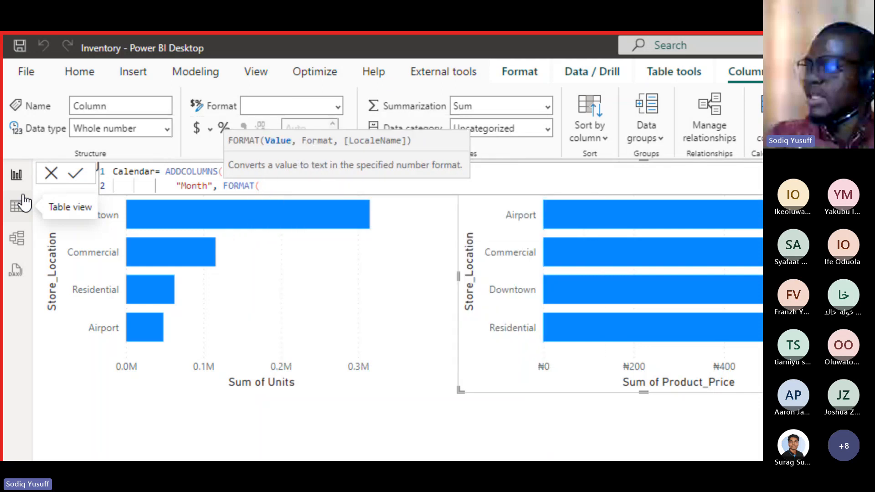
text(date)
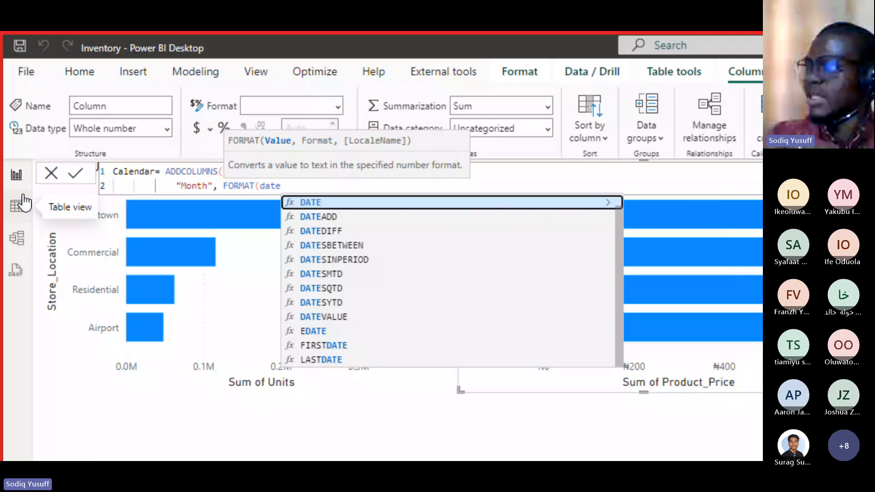
key(Tab)
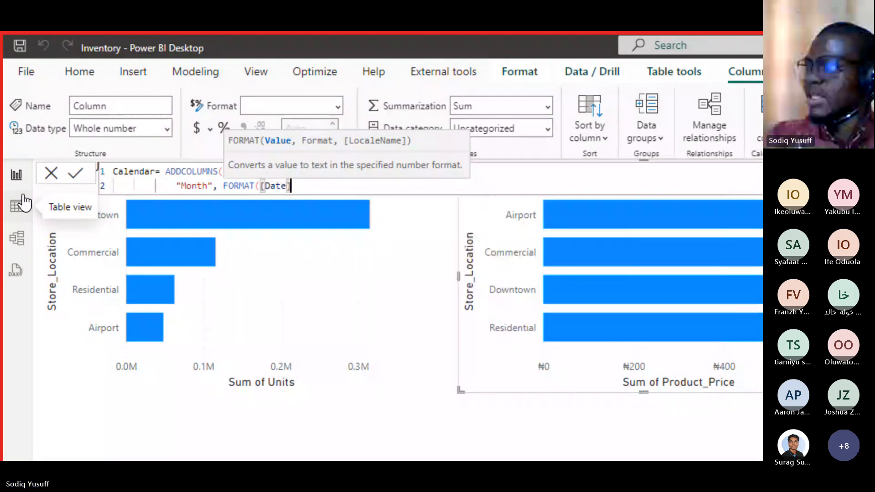
text(,)
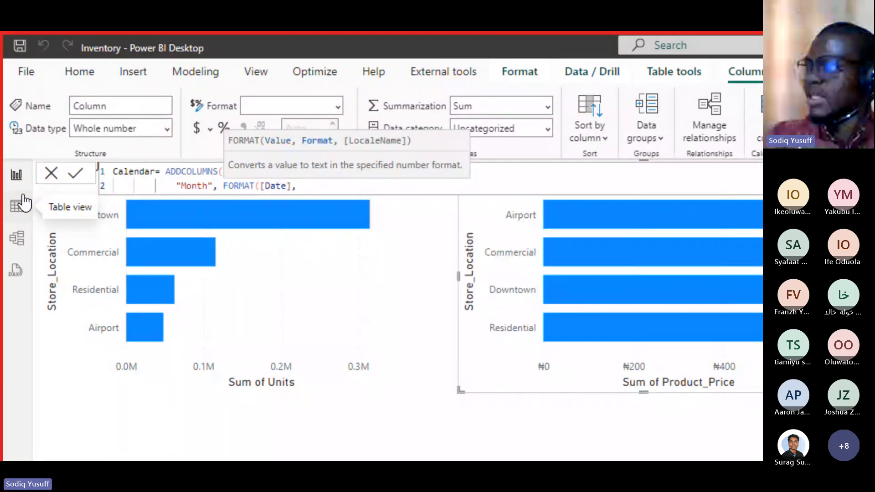
text(m)
key(BackSpace)
text("mmm")
text())
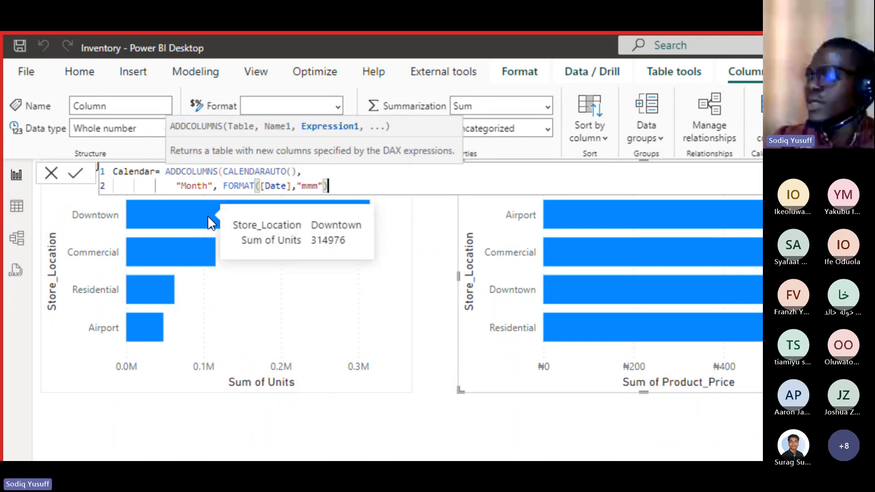
Step: Add a "MonthNumber" column on a new line of the Calendar formula, defined as MONTH([Date])
text(,)
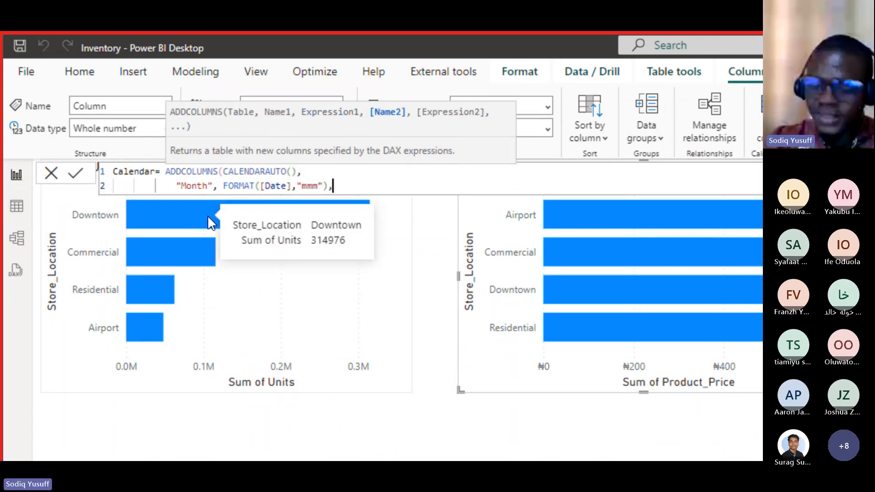
key(shift+Return)
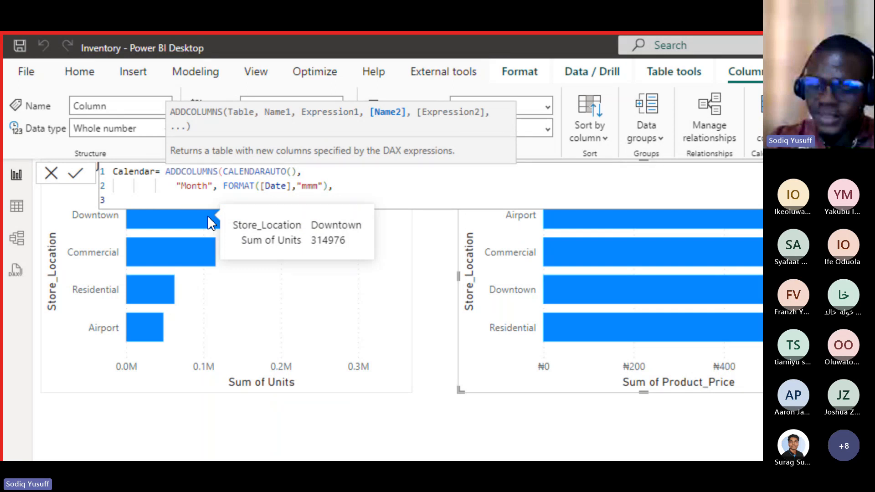
text(MonthNumber",)
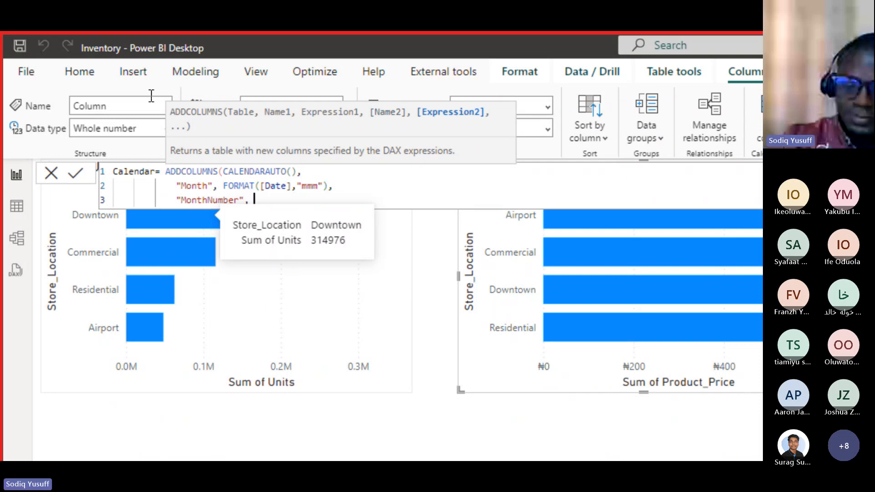
text( month)
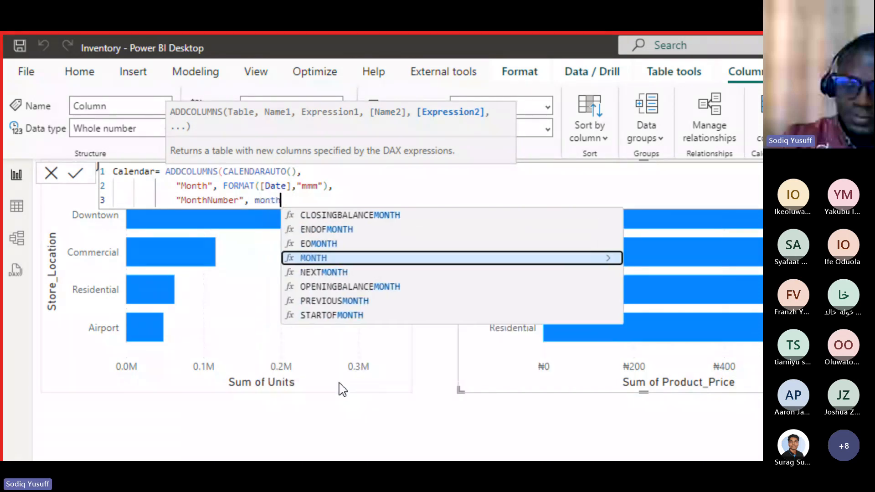
key(Tab)
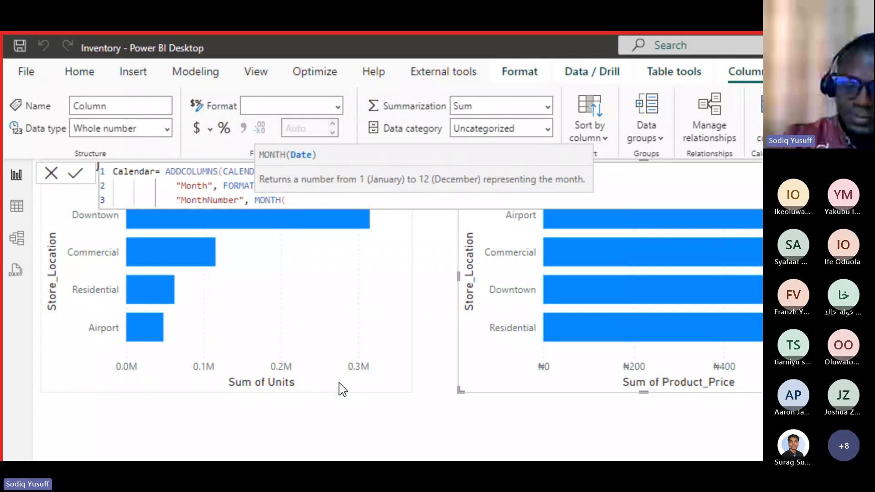
text(date)
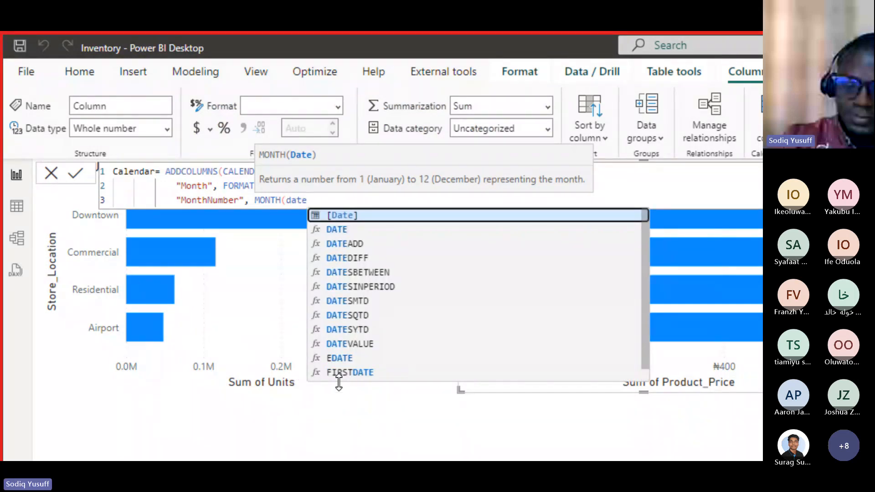
key(Tab)
text())
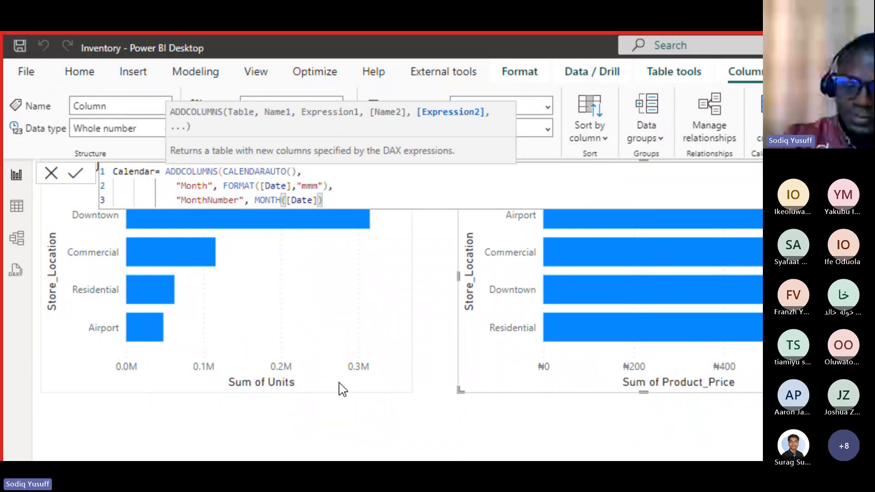
Step: Add a "Year" column on a new line of the Calendar formula, defined as FORMAT([Date],"yyyy")
text(,)
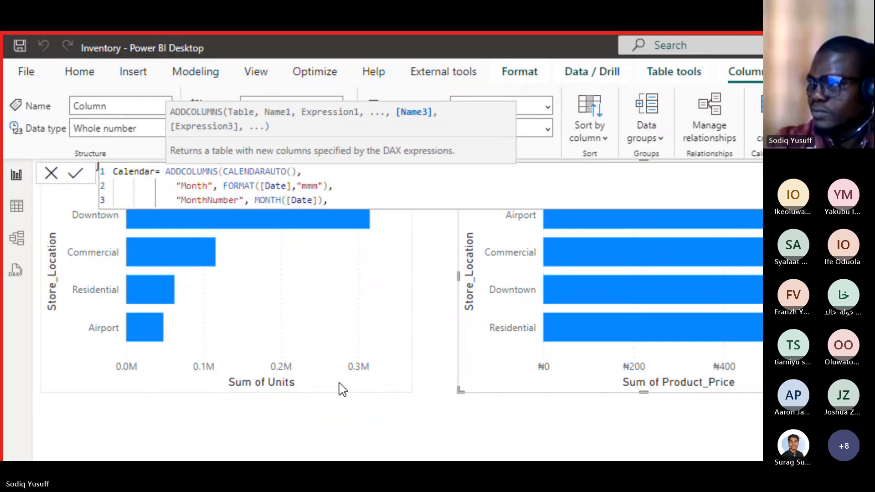
key(shift+Return)
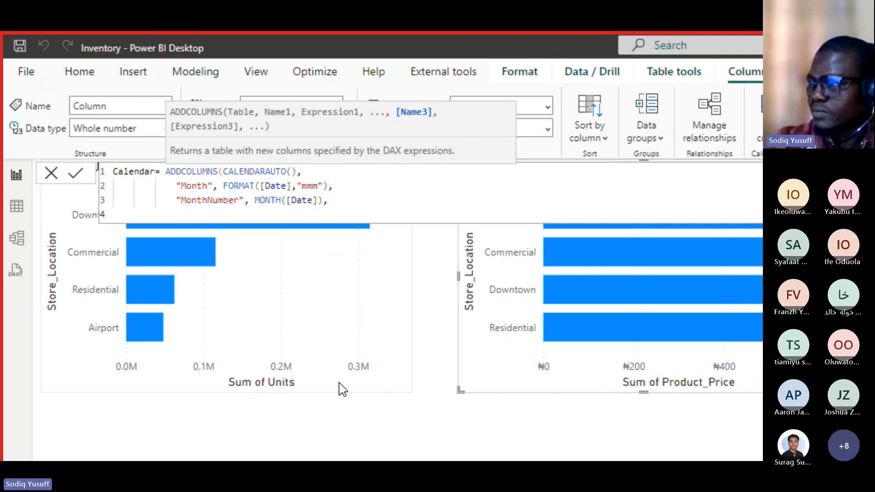
text(")
text(Year",)
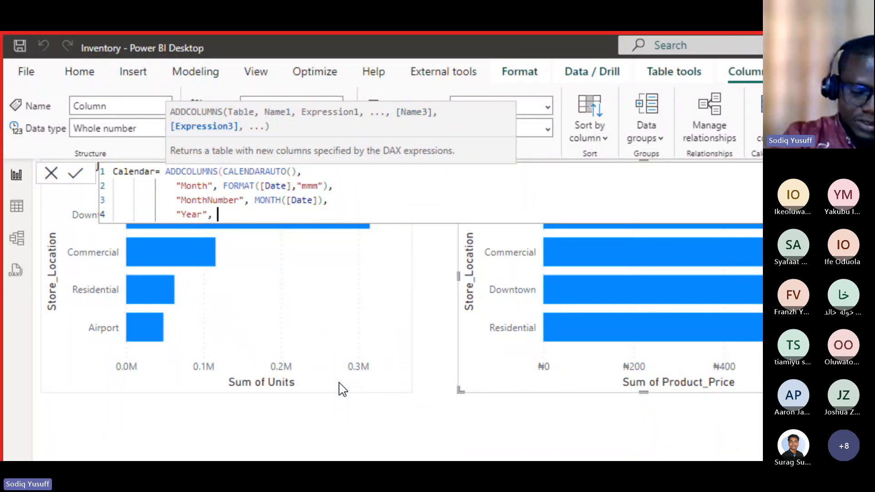
text(Format()
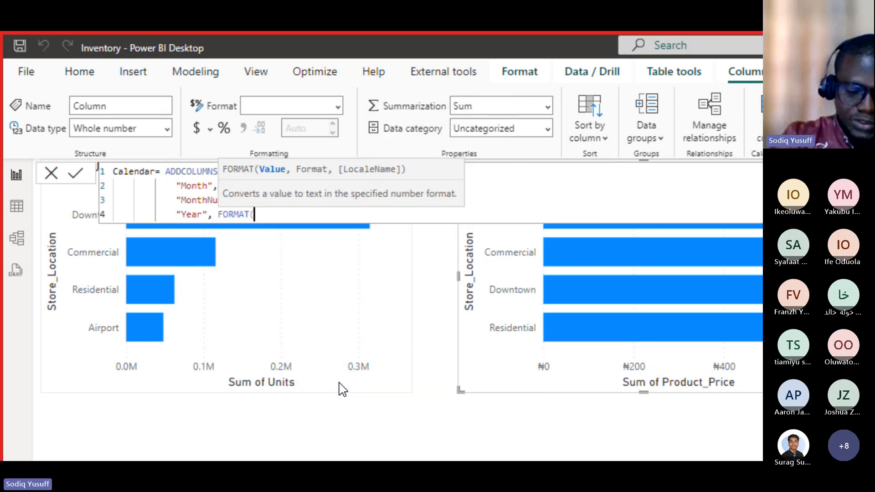
text(date)
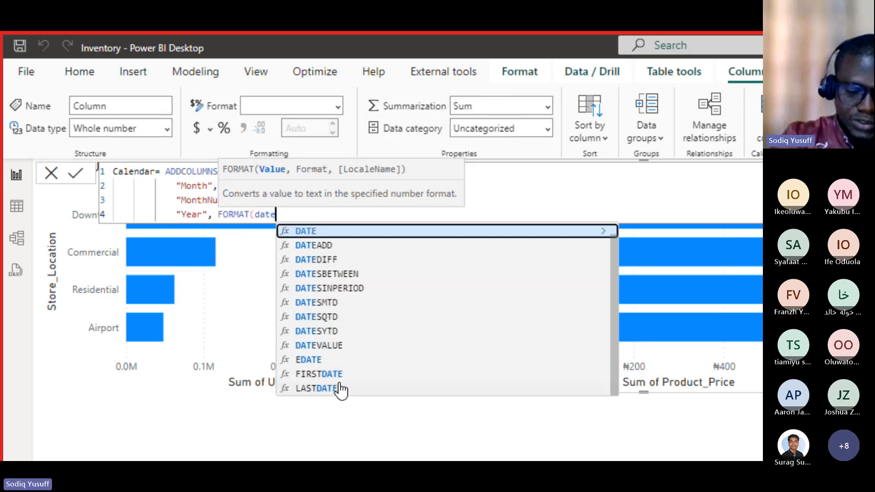
key(Tab)
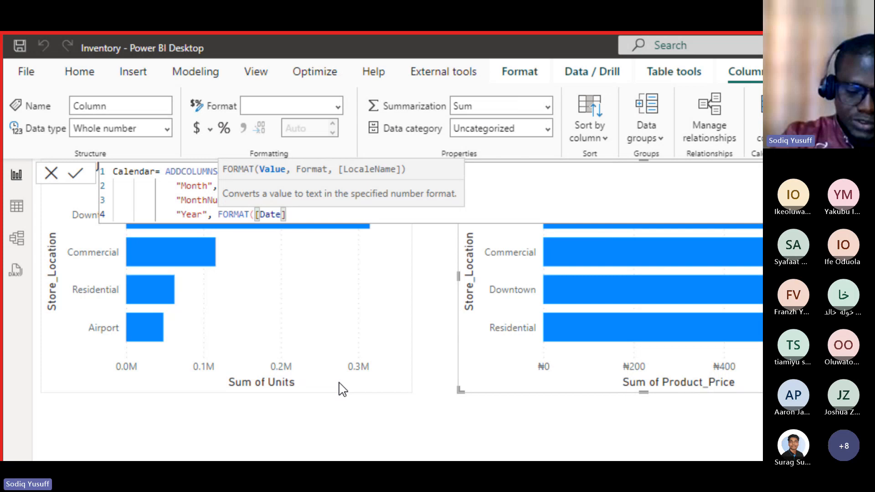
text(,)
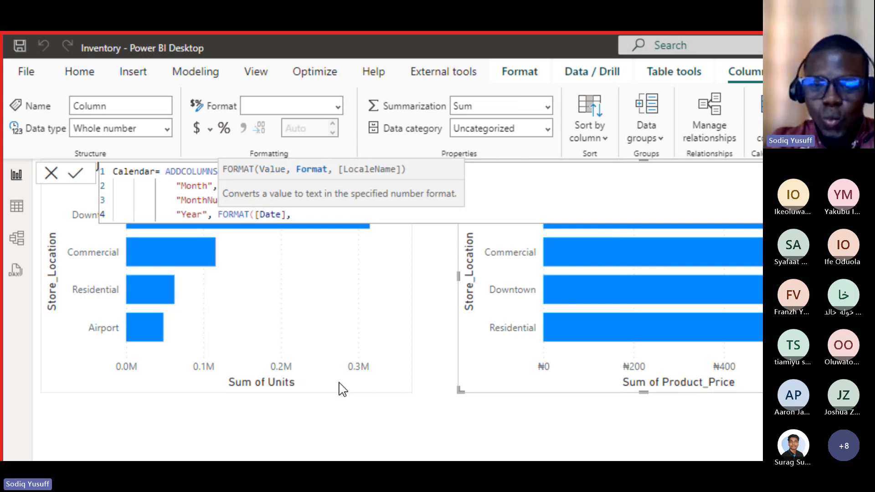
text("yyyy"))
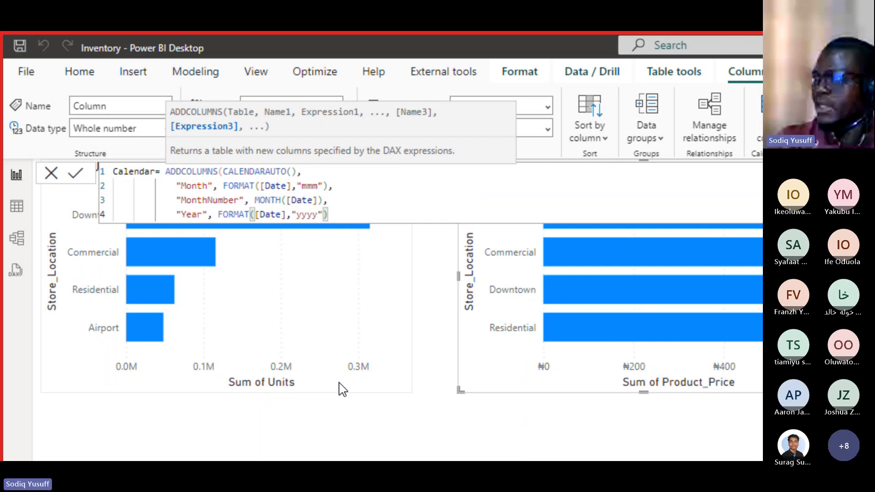
Step: Start a new line in the Calendar formula and name its next column "DOW"
text(,)
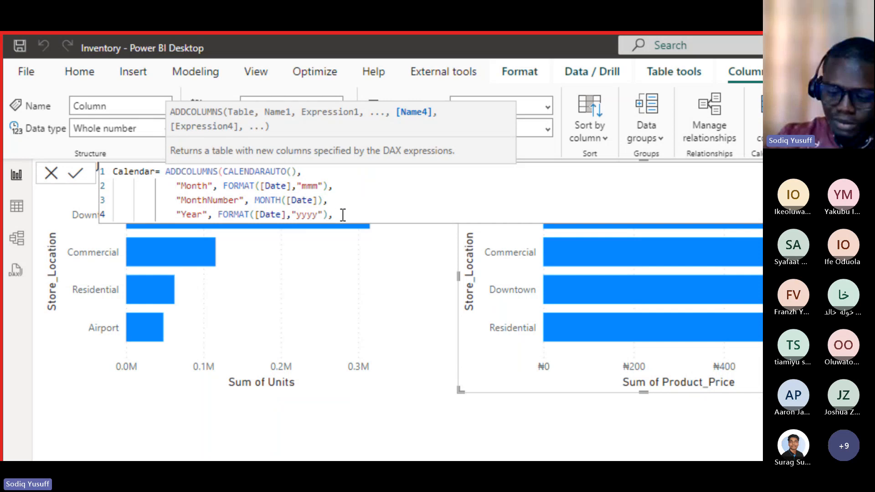
key(shift+Return)
text(")
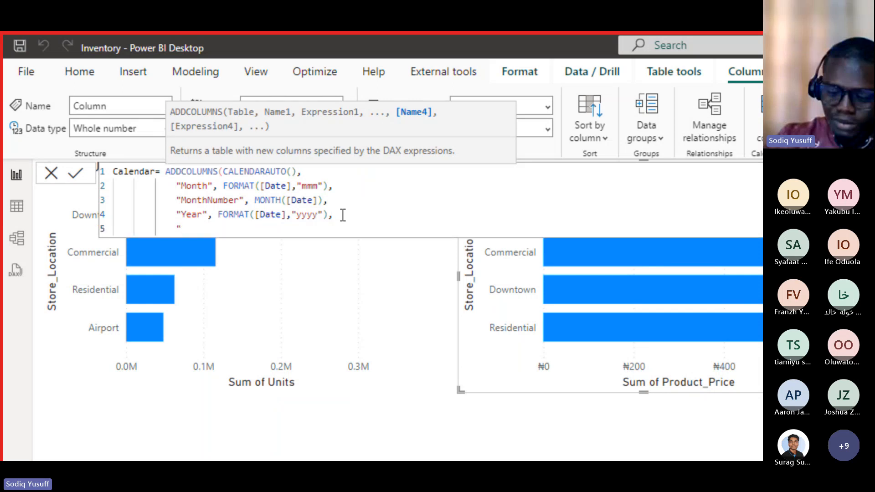
text(DOW)
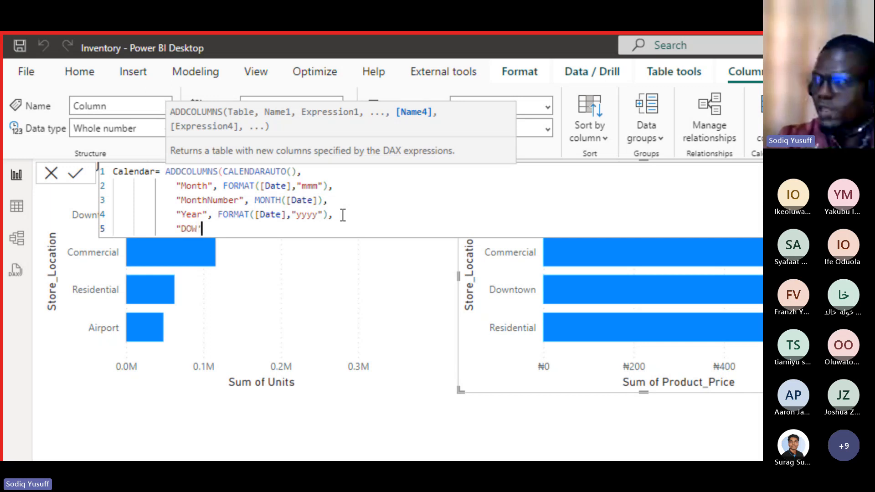
text(")
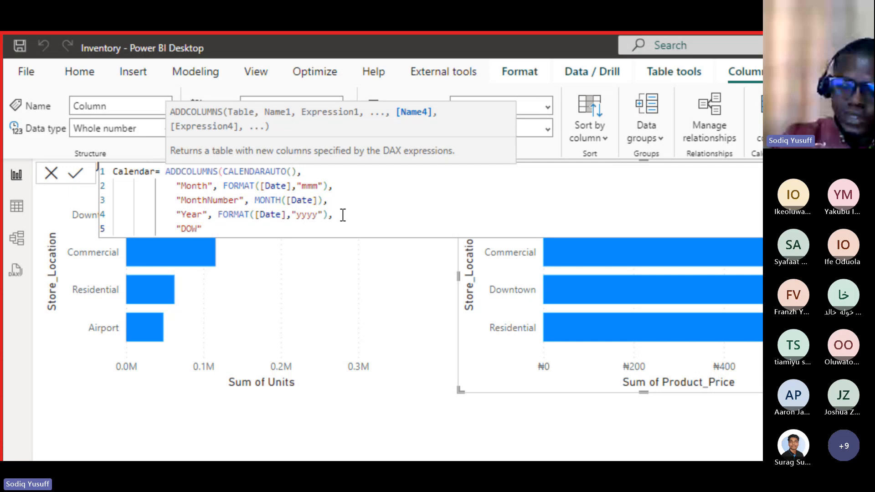
Step: Define the "DOW" column in the Calendar formula as FORMAT([Date],"ddd")
text(, foirm)
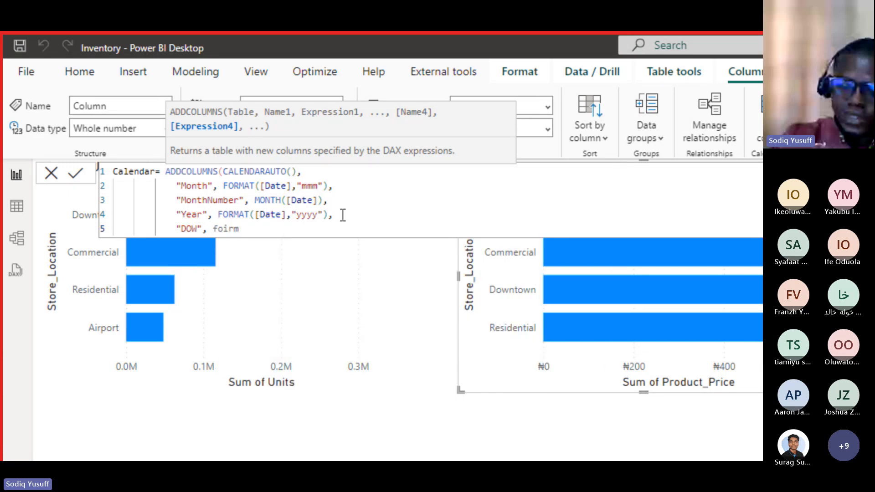
key(BackSpace)
key(BackSpace)
key(BackSpace)
text(r)
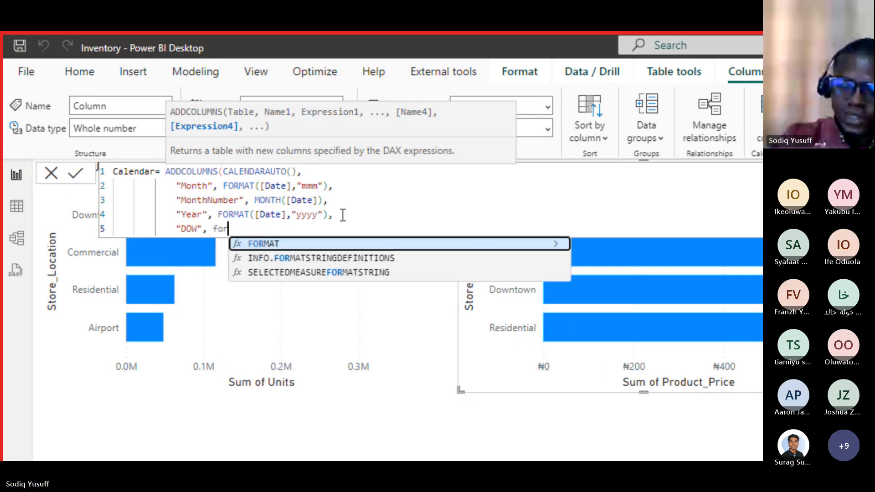
key(Tab)
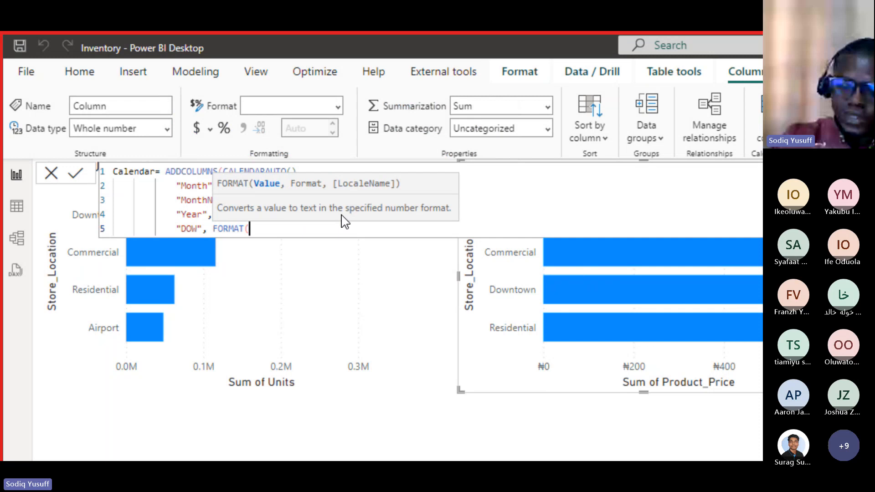
text(d)
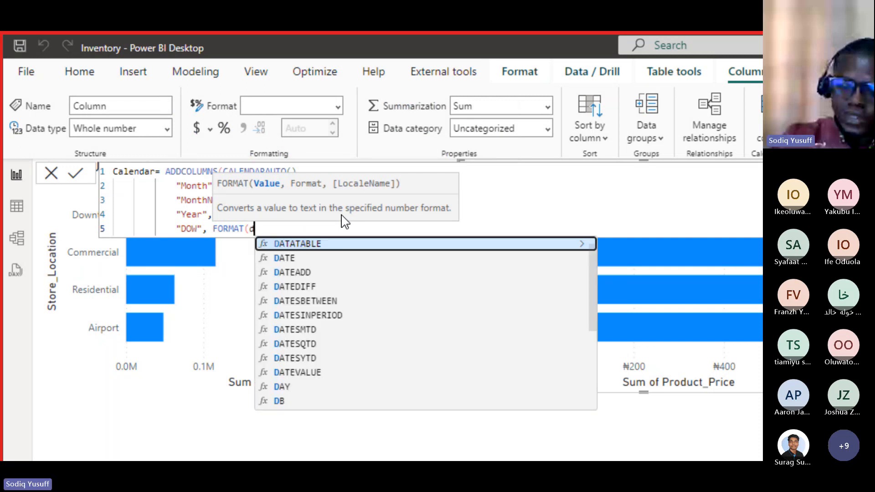
text(ate)
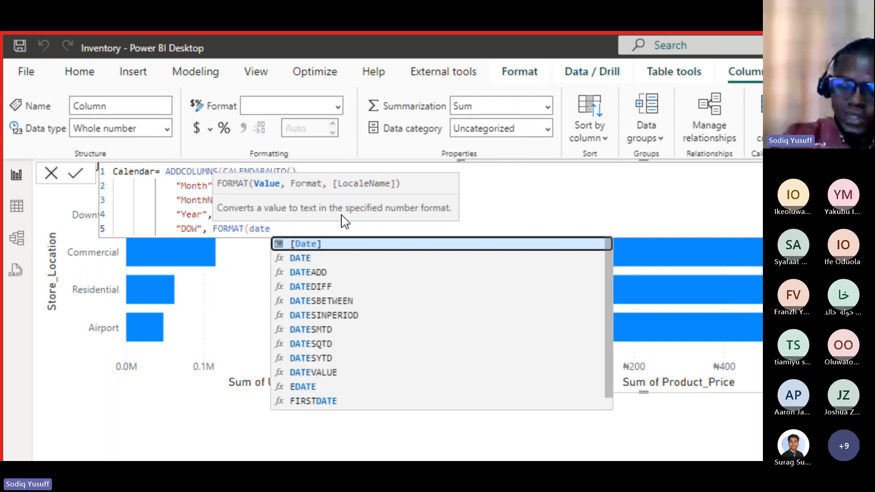
key(Tab)
text(,")
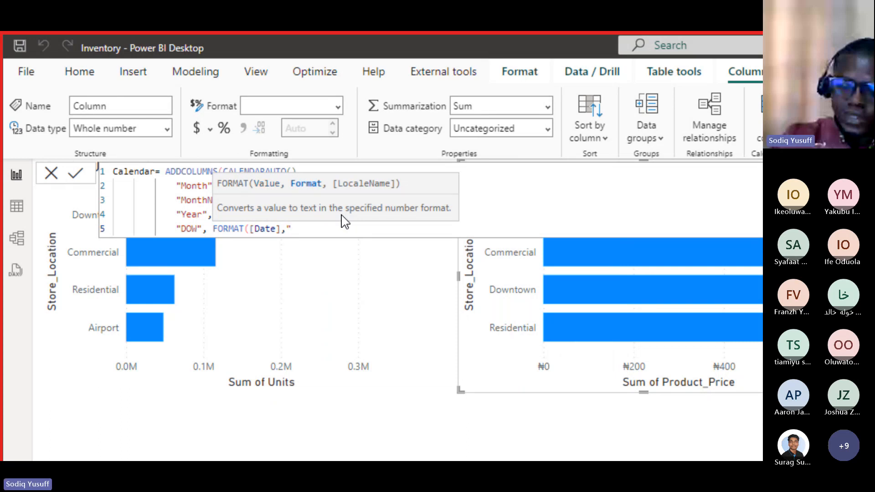
text(ddd"))
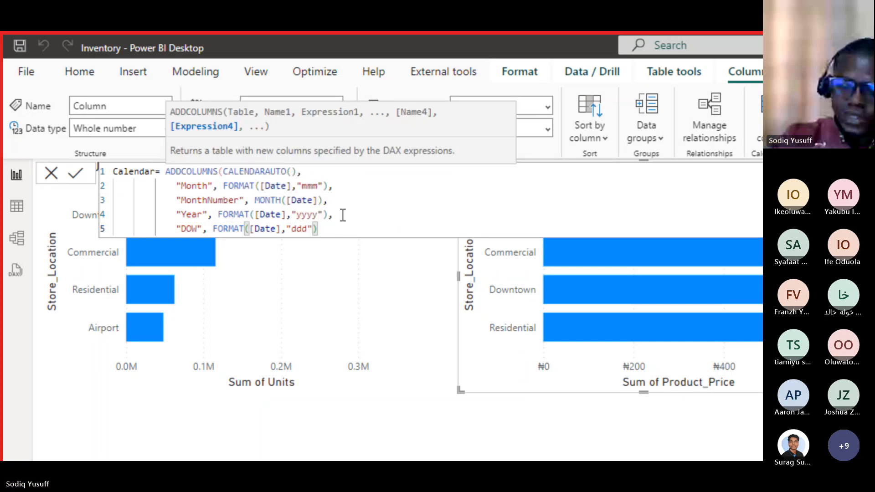
Step: Close ADDCOLUMNS with an unindented parenthesis on its own line and commit the Calendar formula
key(shift+Return)
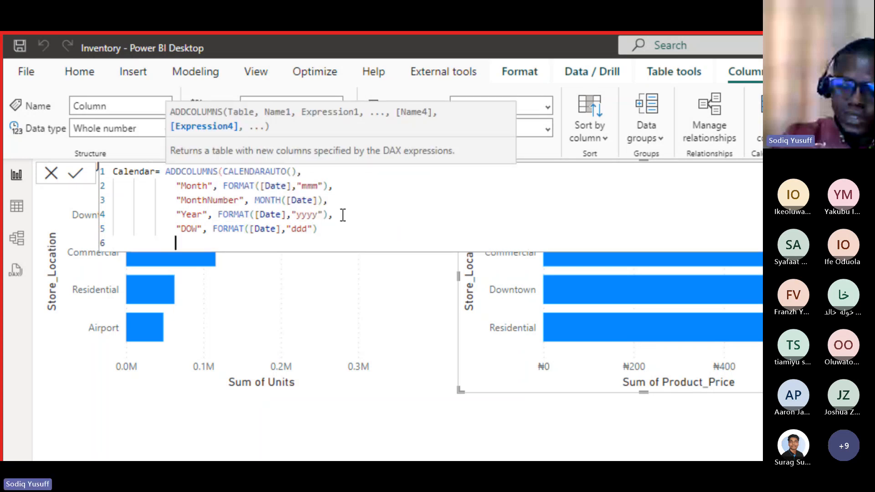
key(BackSpace)
key(BackSpace)
key(BackSpace)
text())
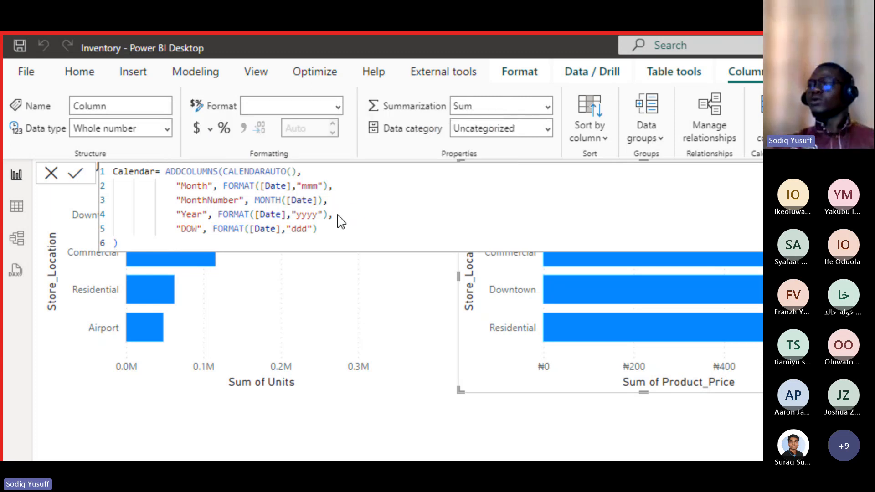
key(Return)
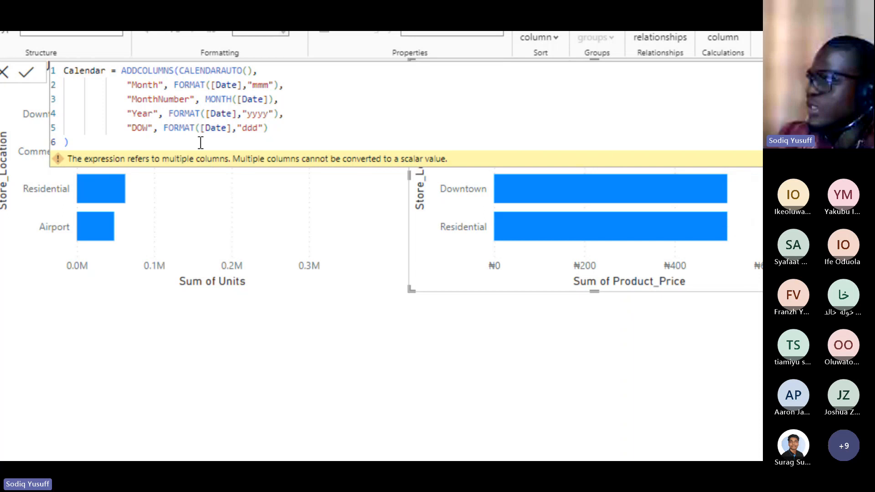
Step: Copy the entire Calendar formula and clear it from the calculated column's formula
drag(201, 143, 122, 126)
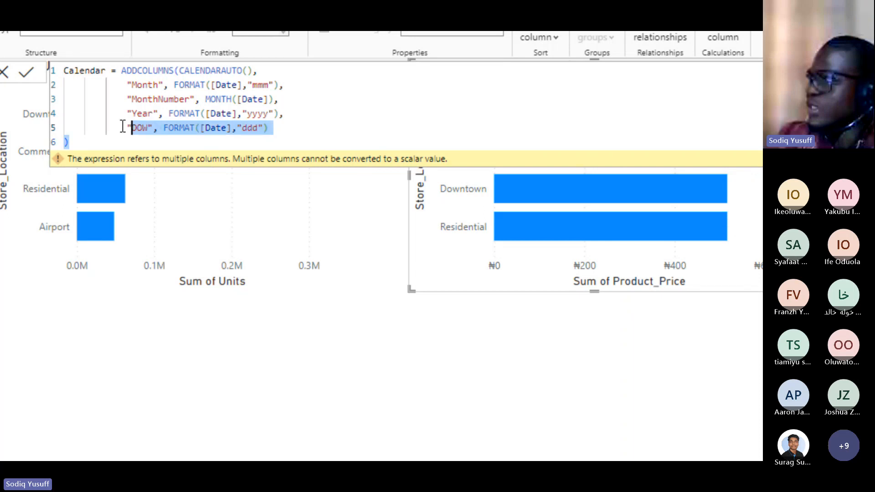
key(ctrl+a)
key(ctrl+c)
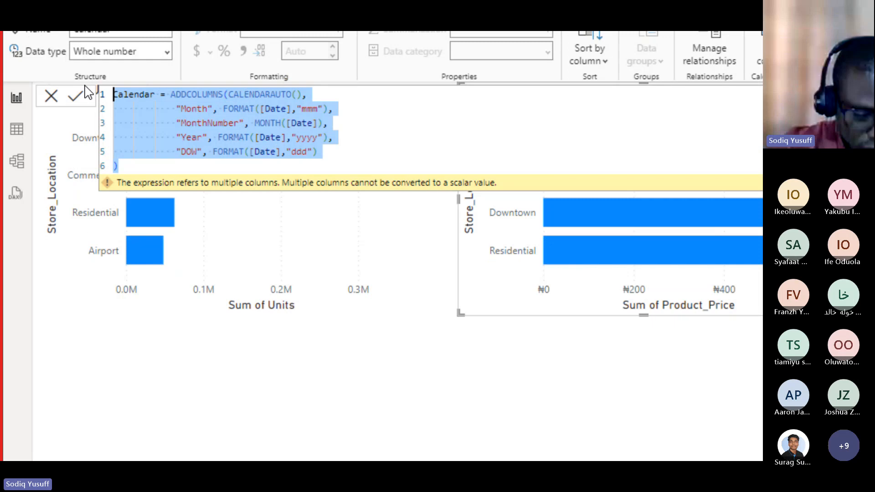
key(BackSpace)
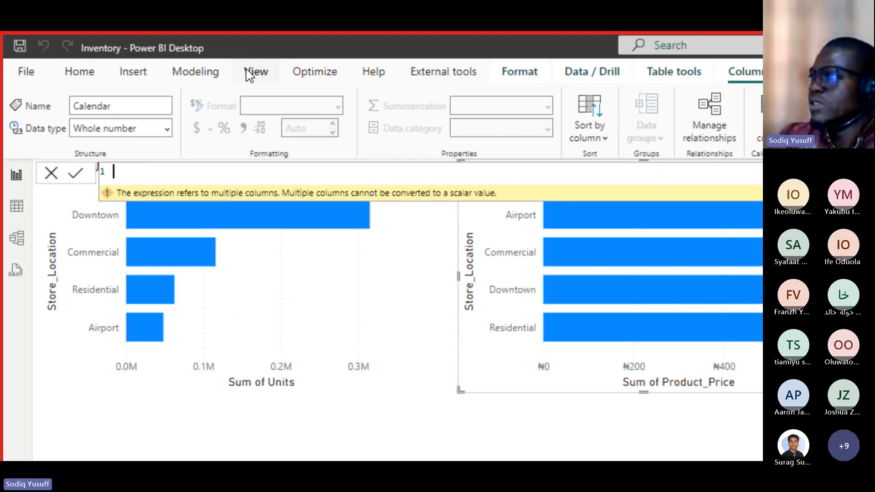
Step: Create a new calculated table from the copied Calendar formula
click(205, 77)
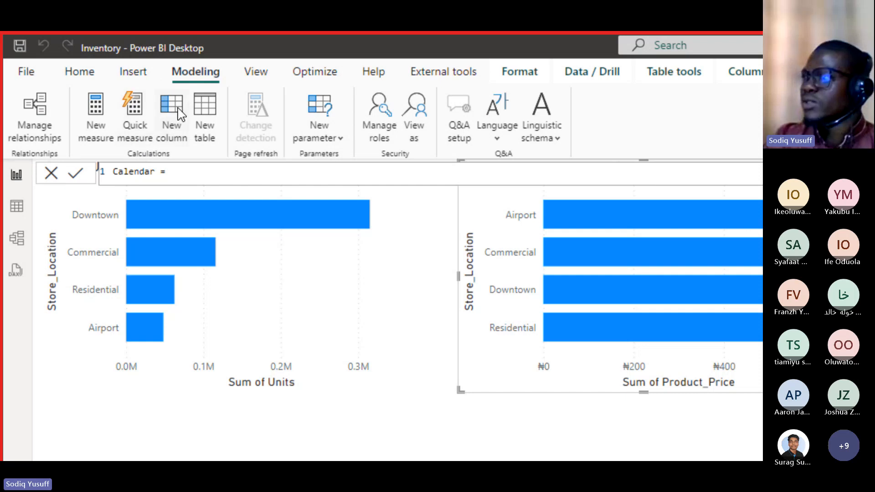
click(204, 109)
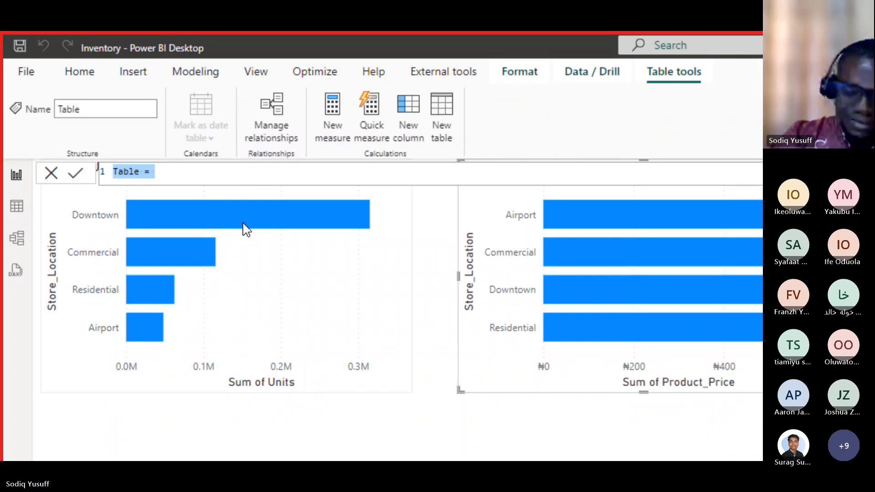
key(ctrl+v)
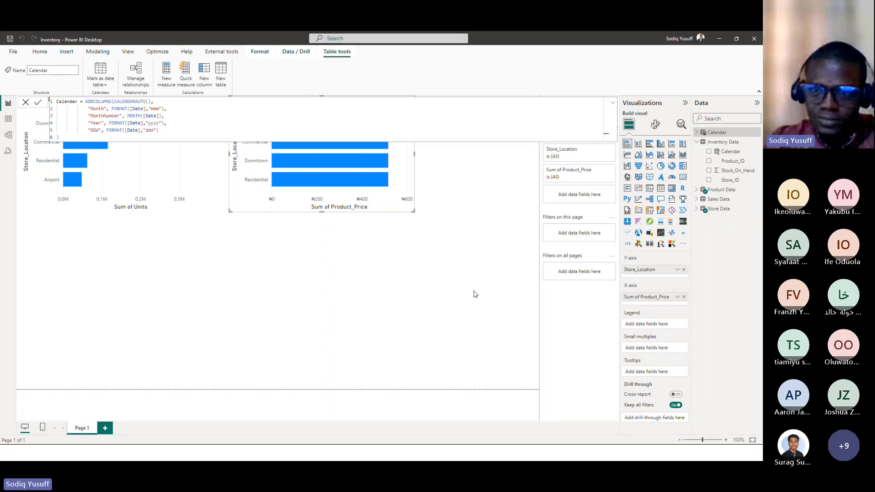
Step: Collapse the Inventory Data fields and show the Calendar table's rows in the table view
click(696, 143)
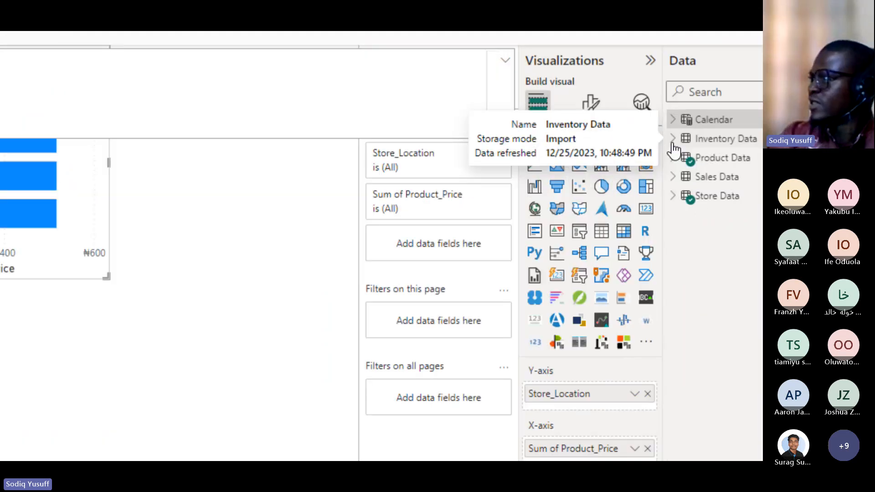
click(676, 119)
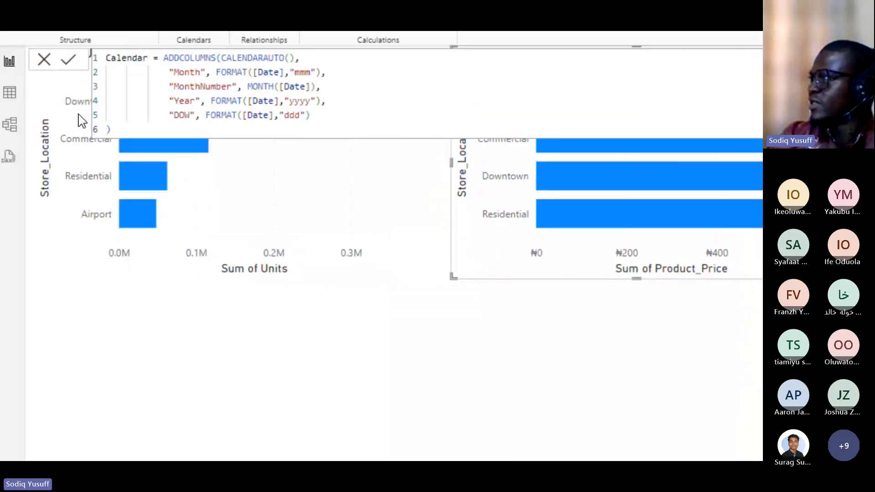
click(11, 94)
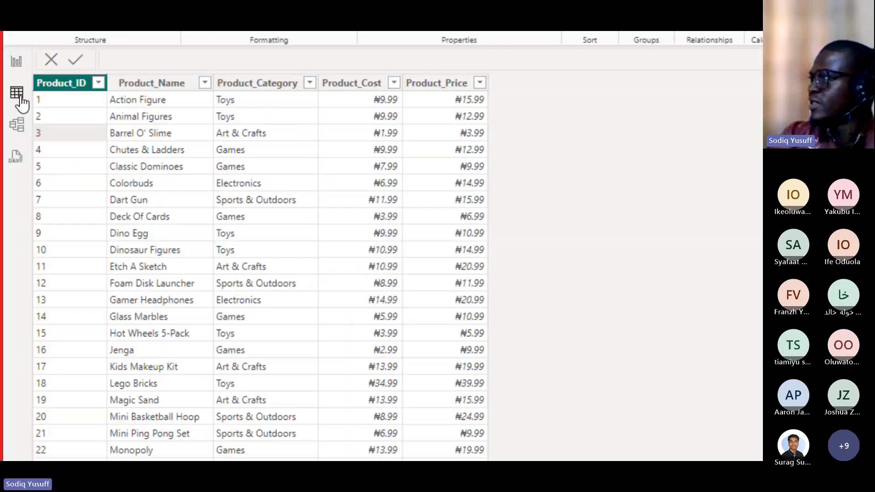
click(654, 124)
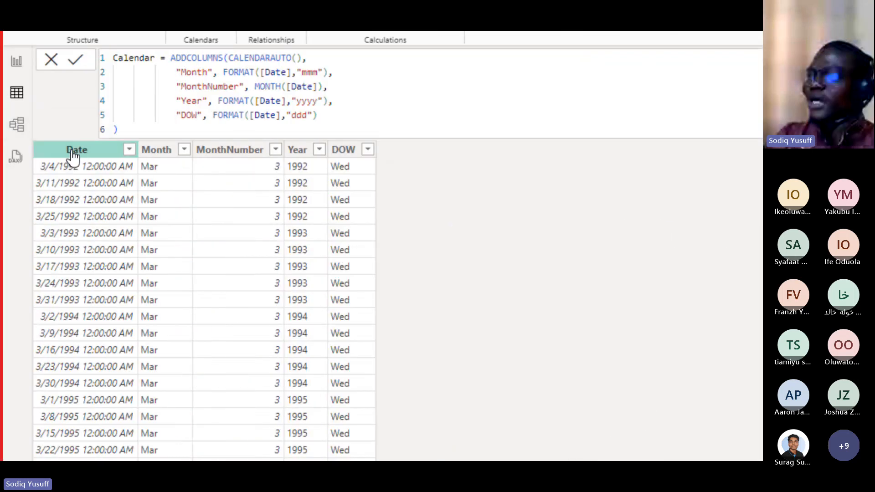
Step: Examine the distinct values of the Month, MonthNumber, Year and DOW columns in the Calendar table, applying no filter
click(74, 152)
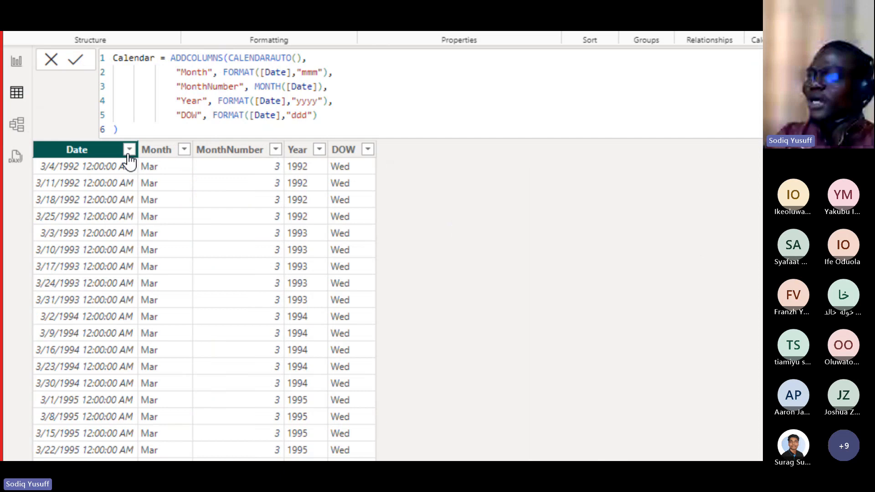
click(188, 152)
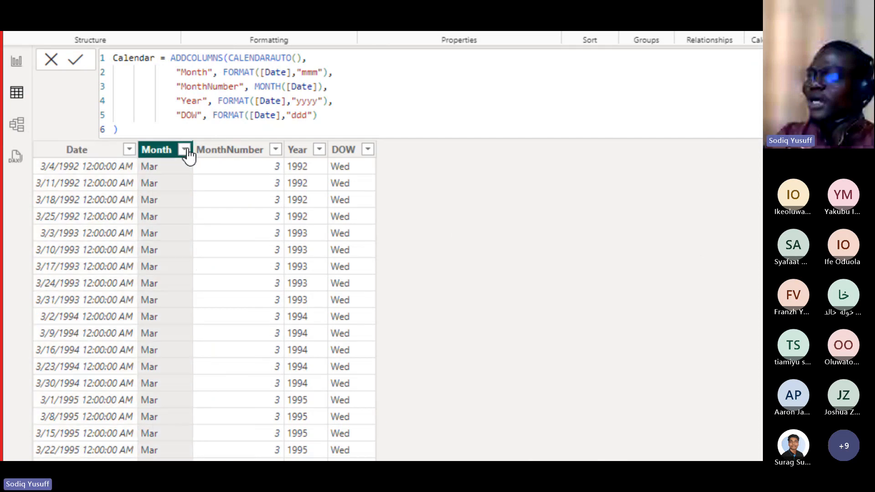
click(187, 151)
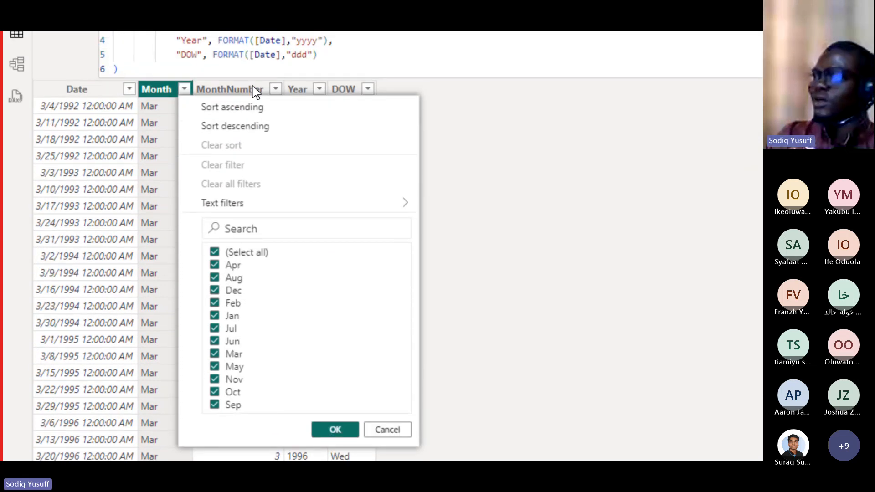
click(272, 93)
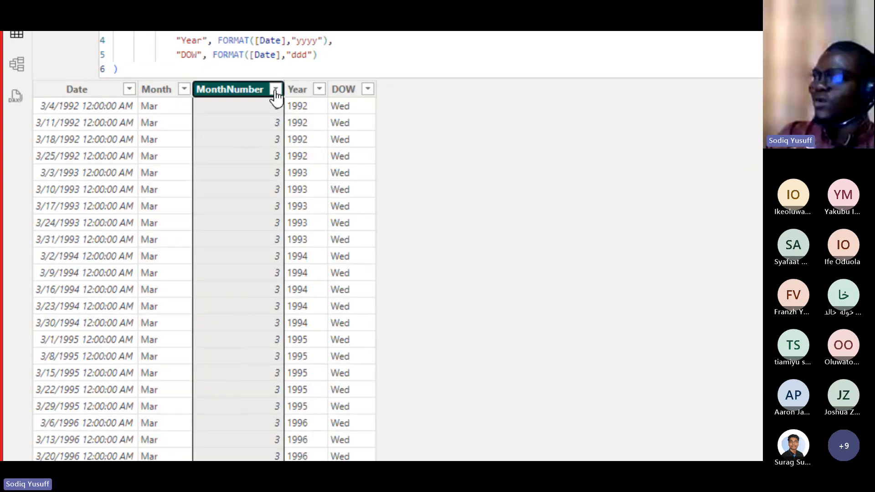
click(276, 91)
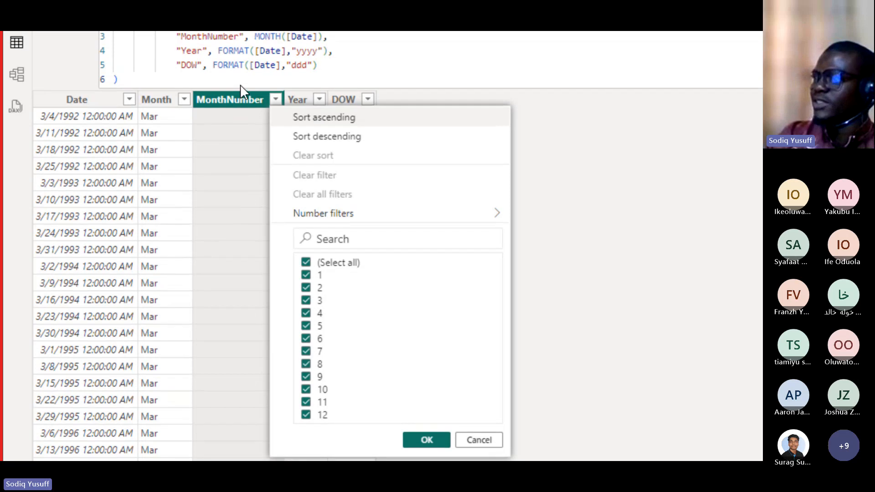
click(233, 93)
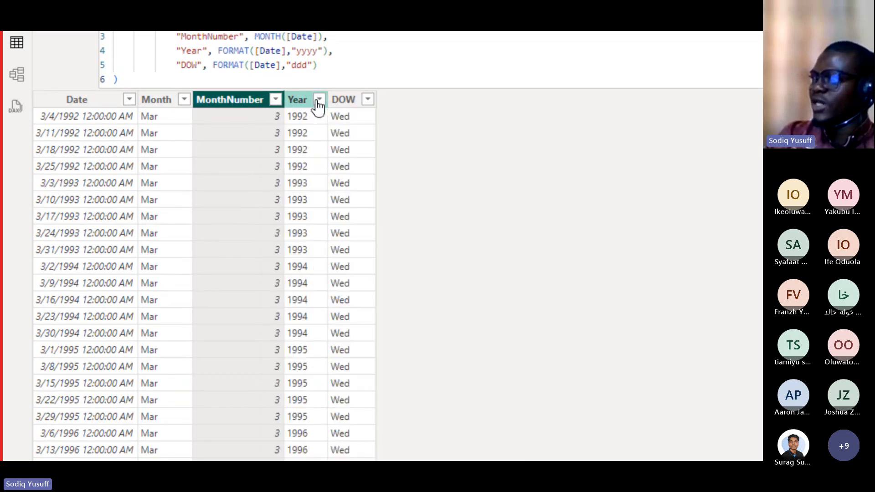
click(319, 100)
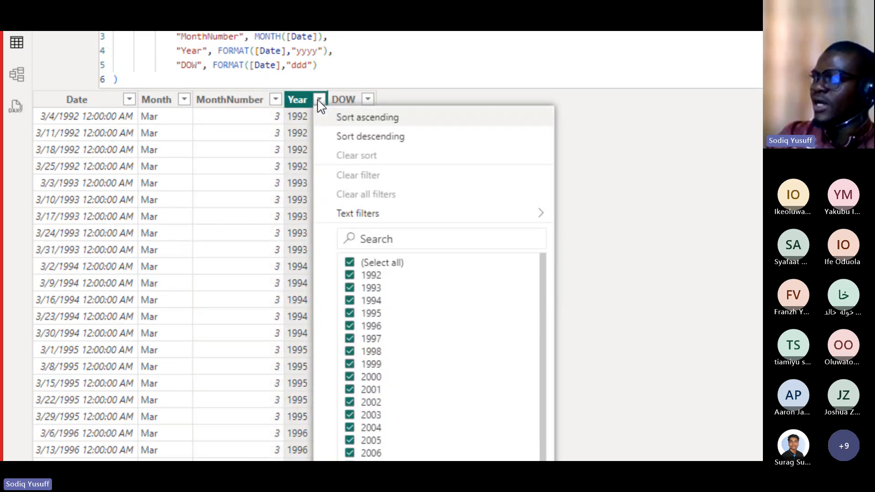
click(368, 101)
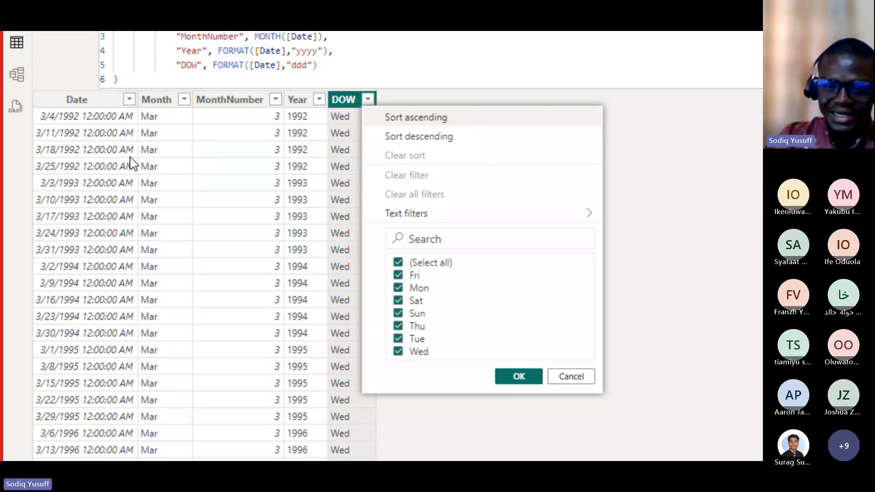
click(203, 228)
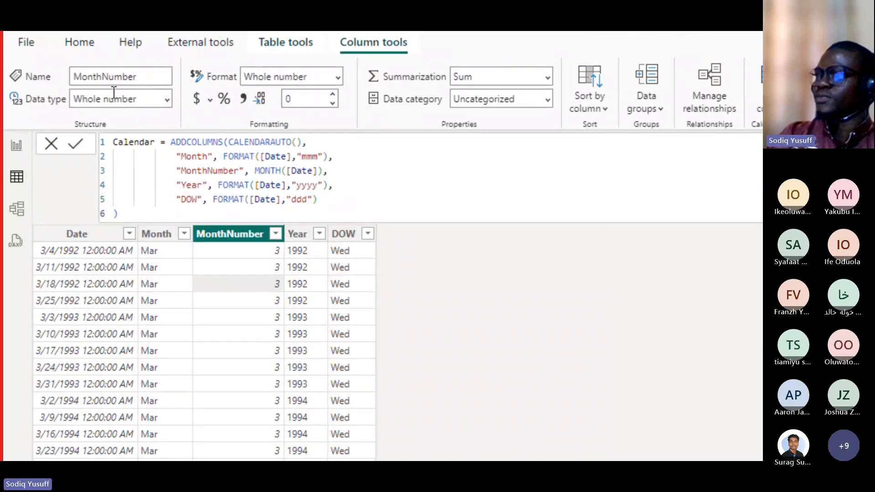
Step: Set the data type of the Calendar table's Date column to Date
click(76, 234)
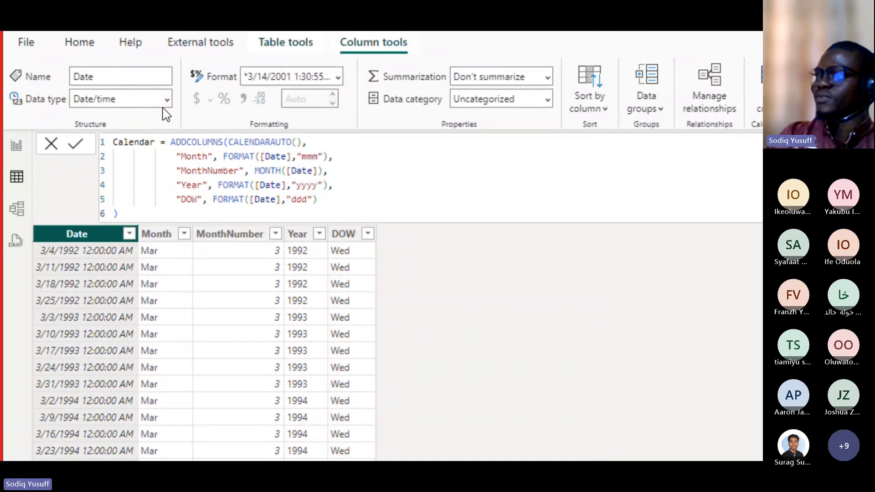
click(165, 99)
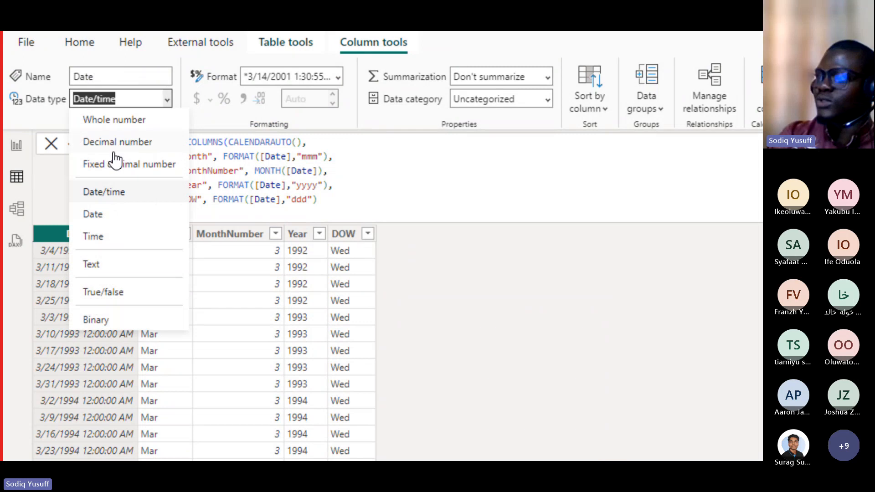
click(95, 216)
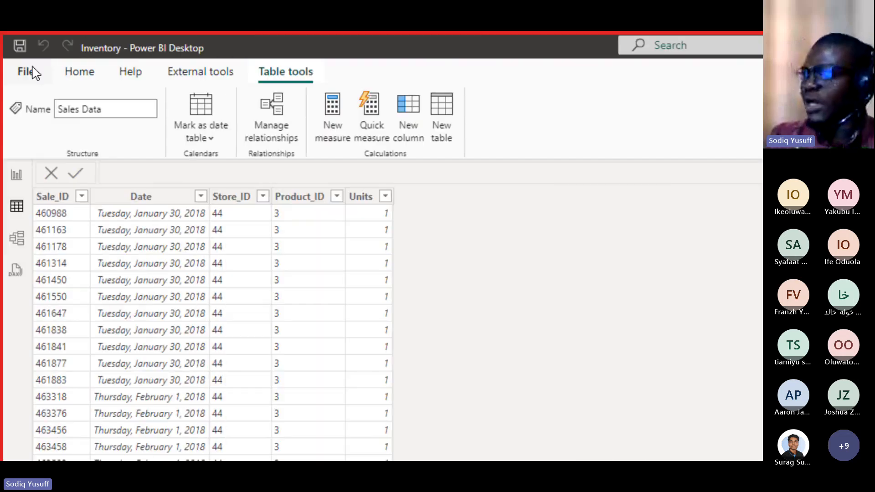
Step: Examine the distinct values of the Units column in the Sales Data table, applying no filter
click(382, 201)
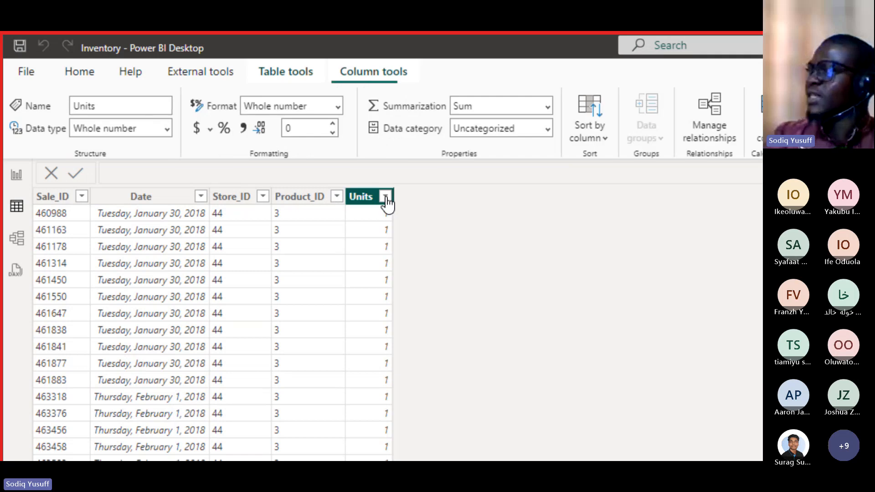
click(386, 198)
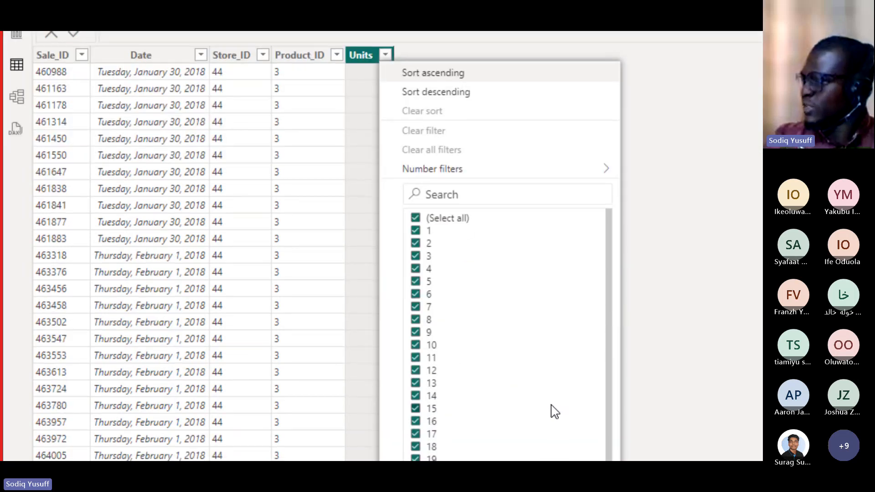
scroll(518, 391, down, 2)
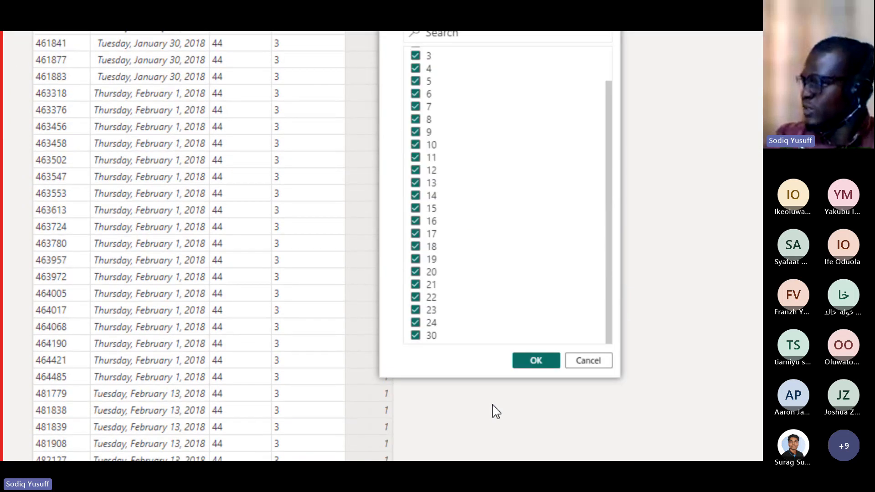
scroll(504, 290, up, 2)
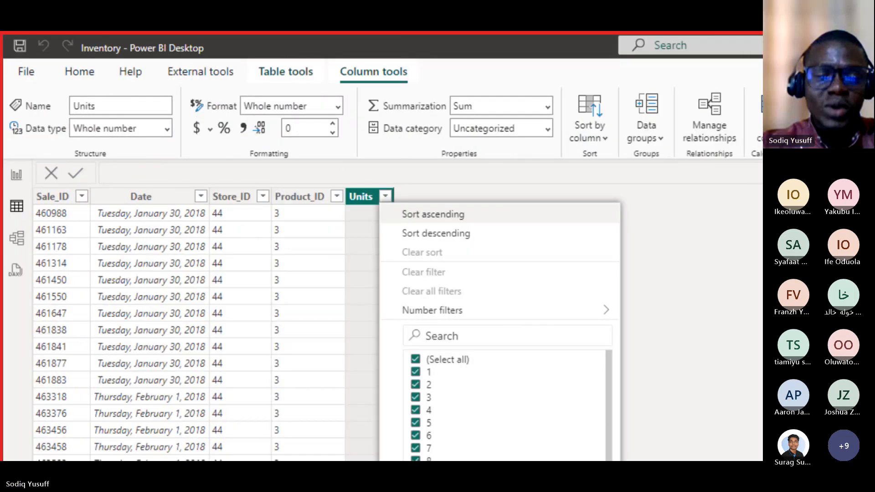
Step: Start a new calculated table from the report view and name it Sales_Qty_Above 20 in its formula
click(17, 177)
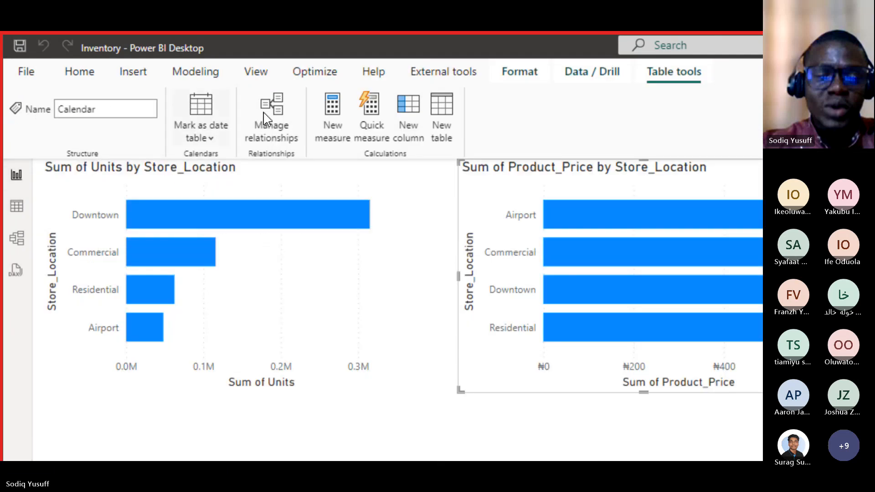
click(195, 73)
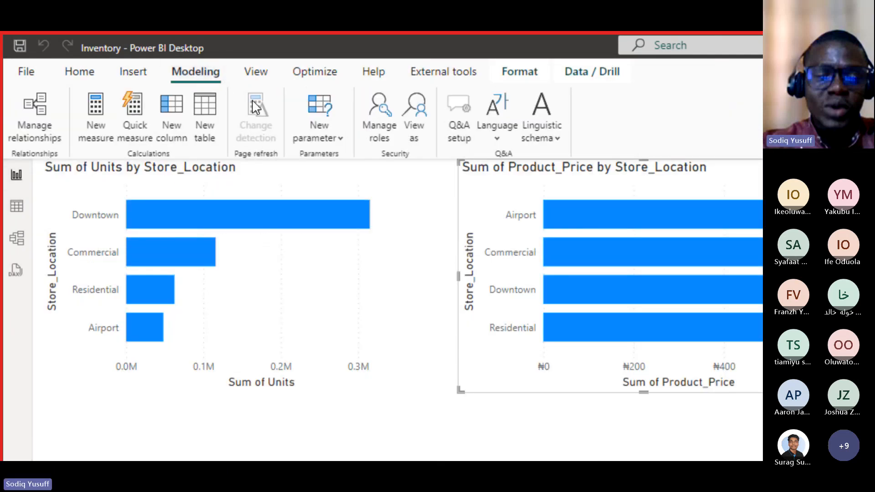
click(205, 113)
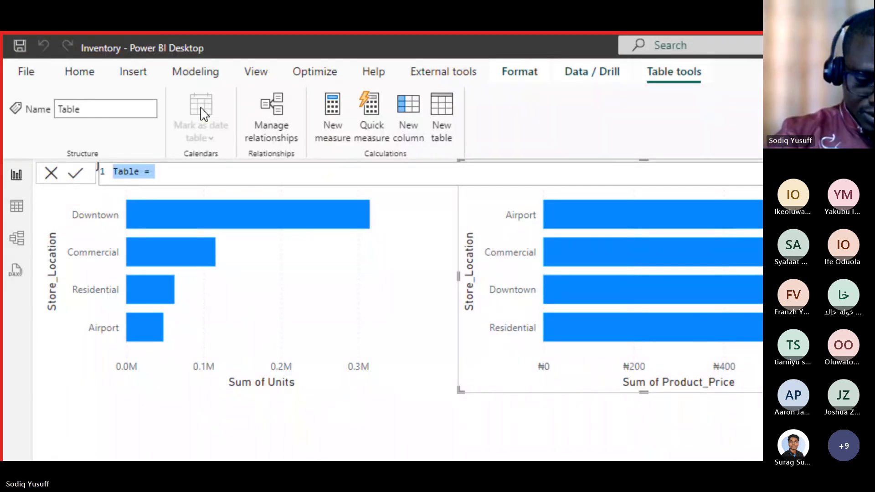
text(Sales)
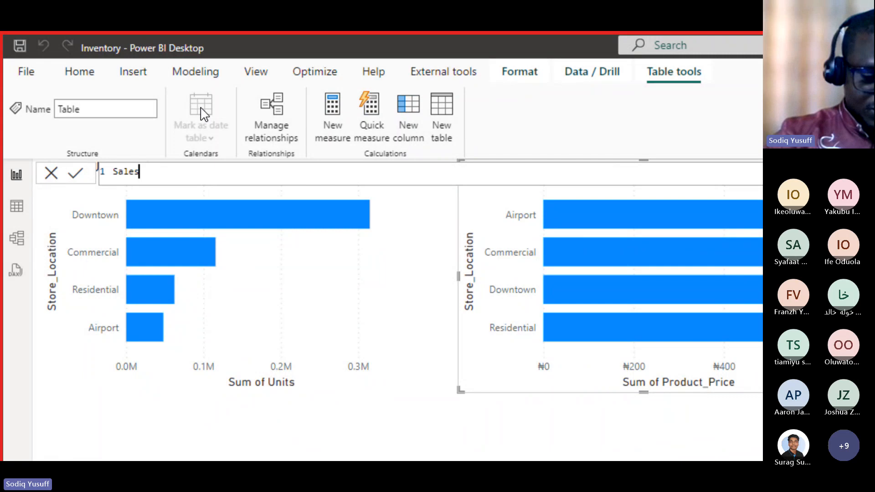
text(_Q)
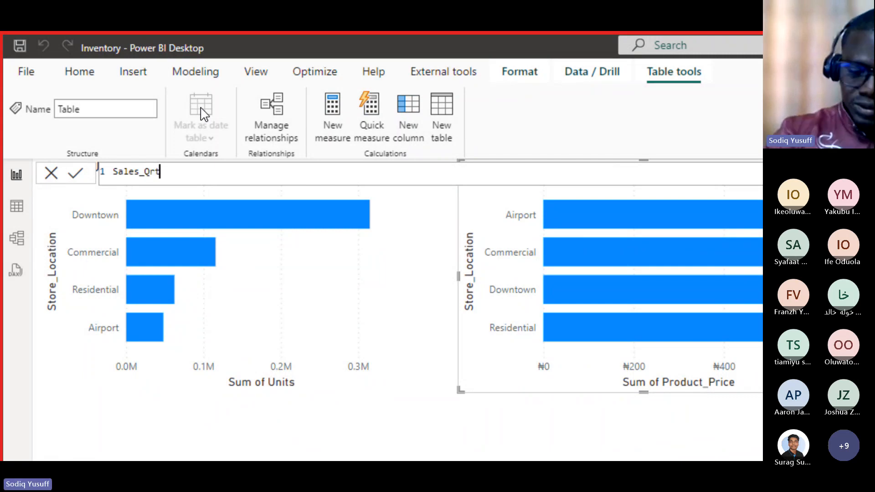
text(ty)
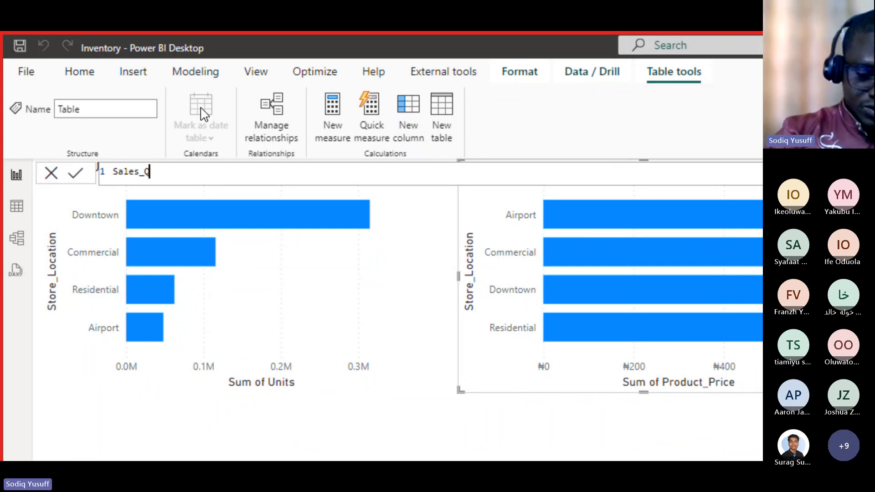
text(_Ab)
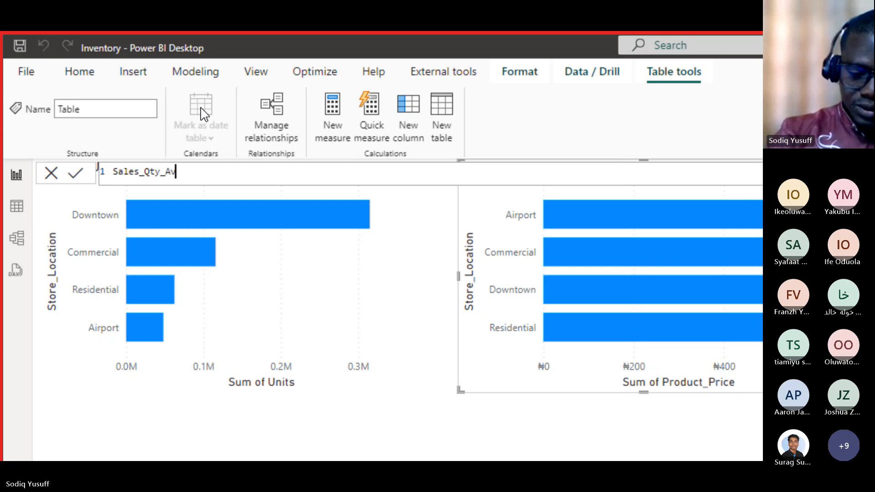
text(ove 20=)
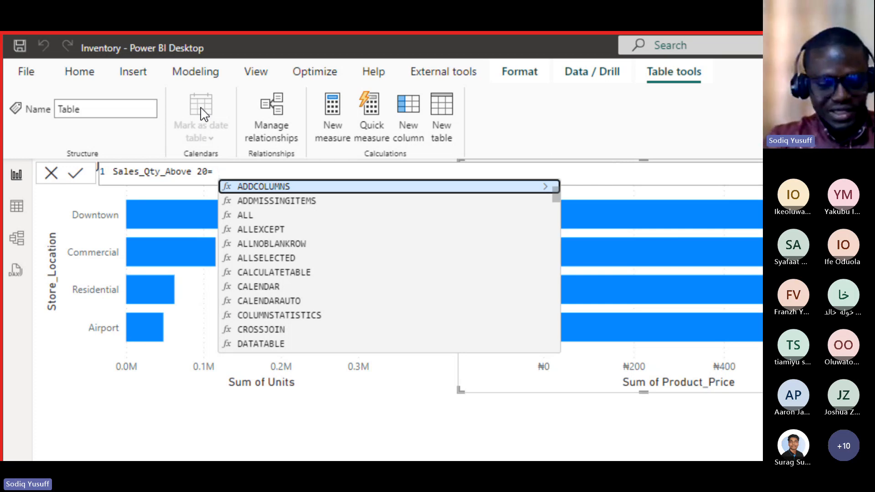
Step: Complete and commit the table formula as FILTER('Sales Data','Sales Data'[Units]>20)
text(filter)
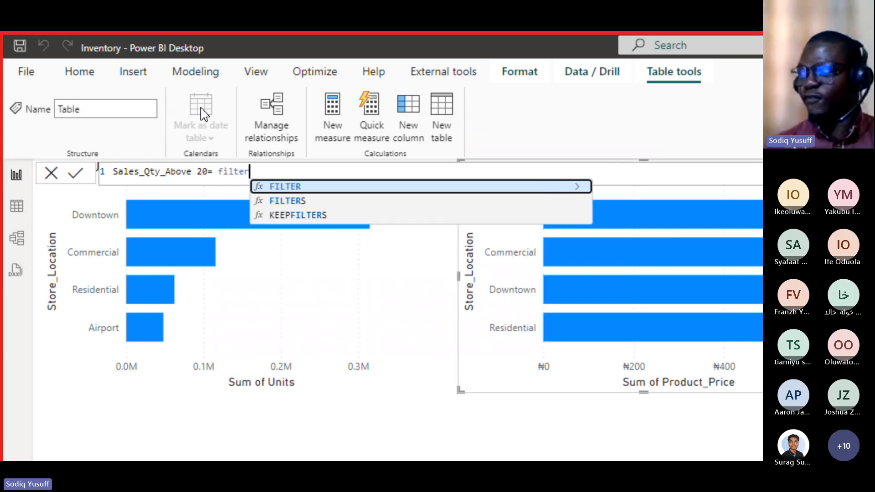
key(Tab)
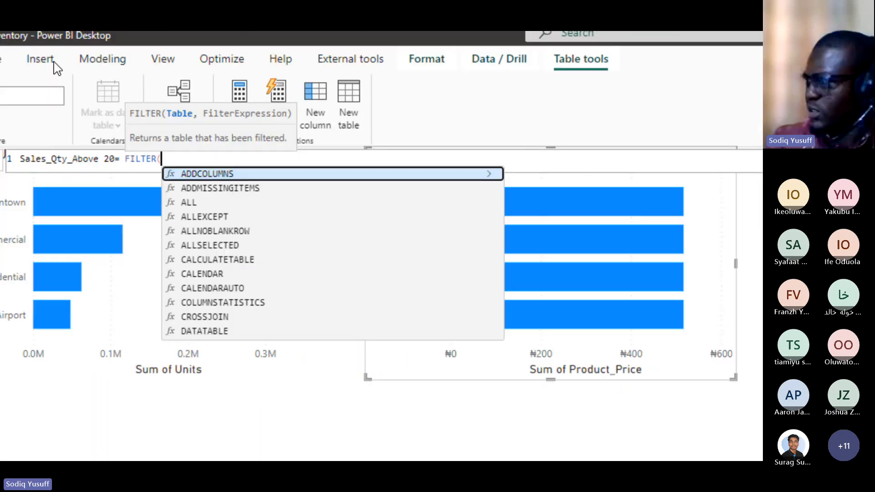
text(sales)
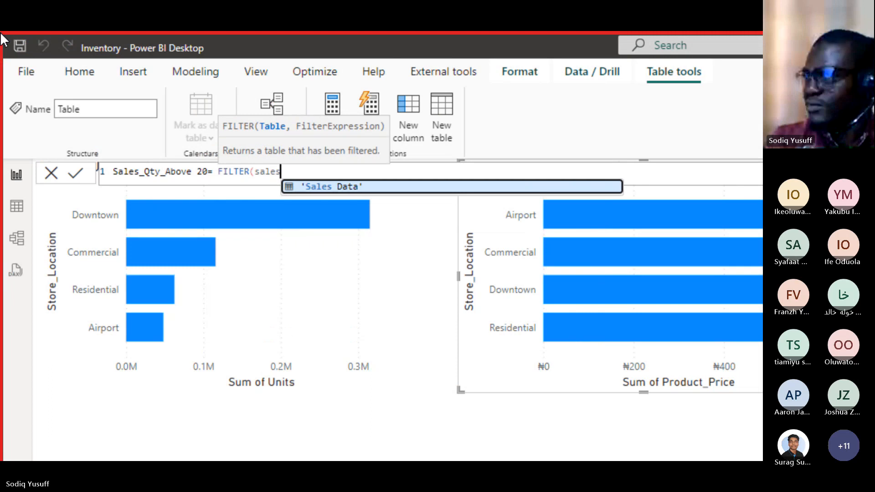
key(Tab)
text(,)
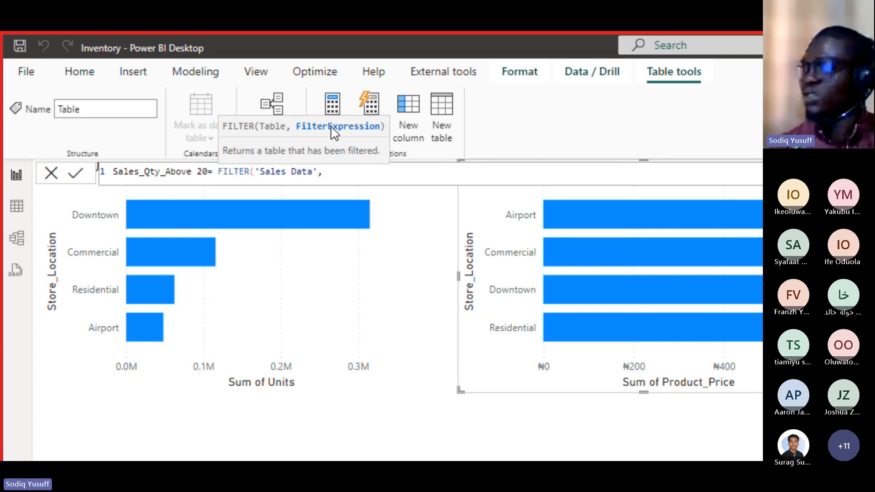
text(units)
key(Tab)
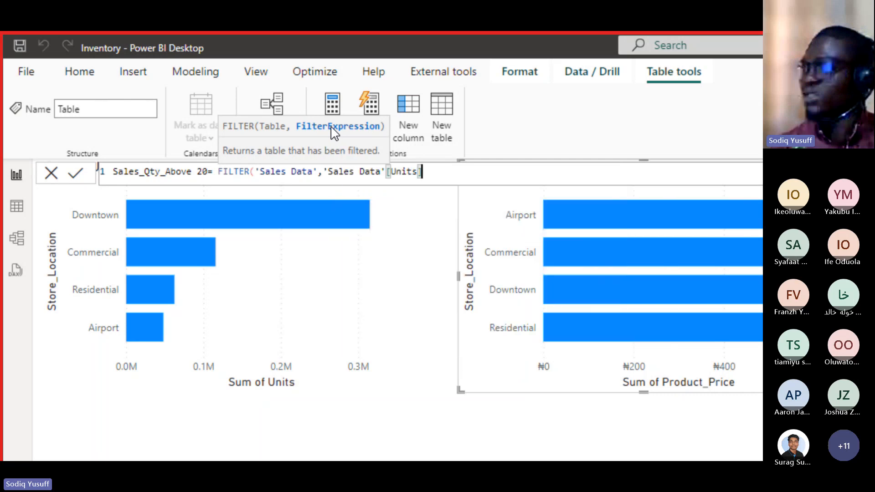
text(>20))
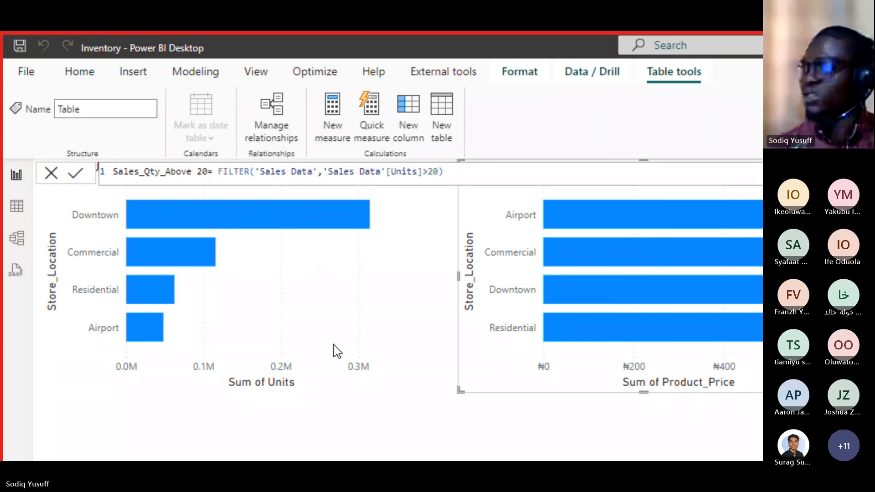
key(Return)
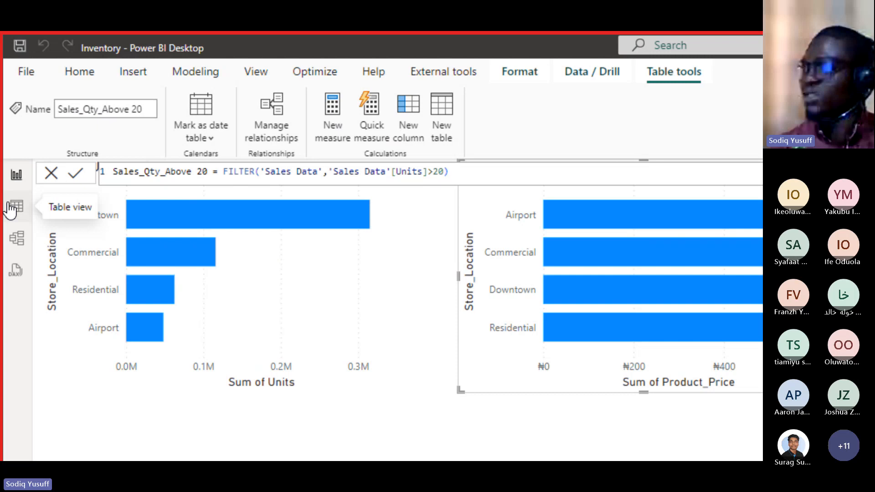
Step: Collapse the expanded tables' field lists in the table view and show the rows of Sales_Qty_Above 20
click(10, 208)
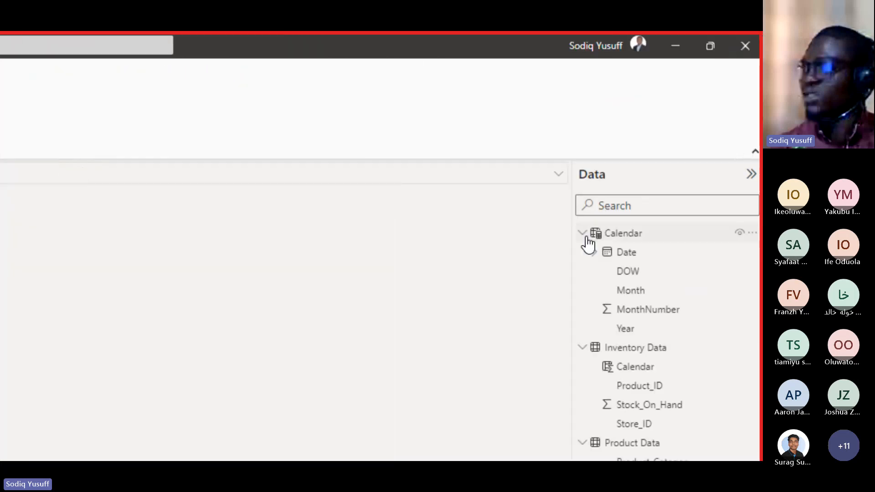
click(584, 235)
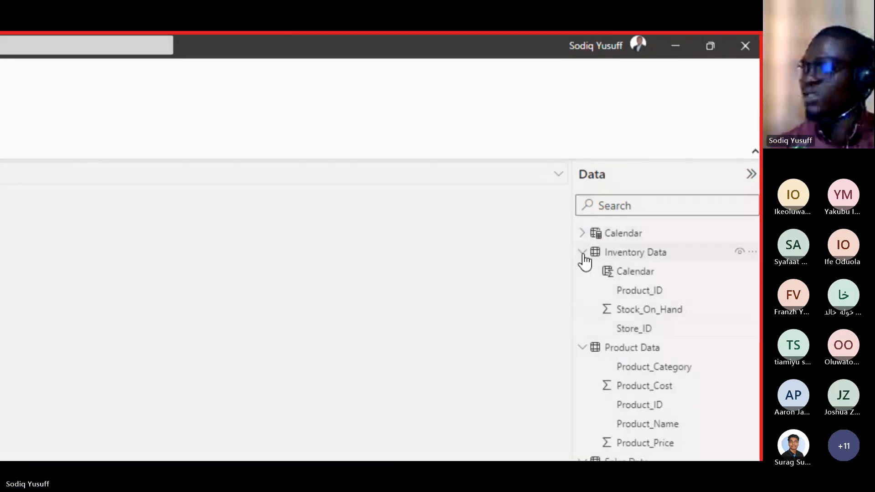
click(584, 255)
click(583, 274)
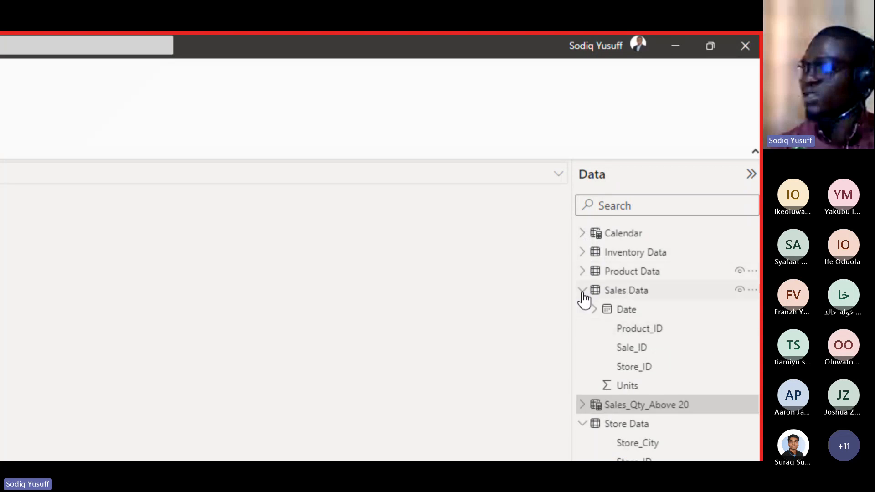
click(584, 292)
click(583, 330)
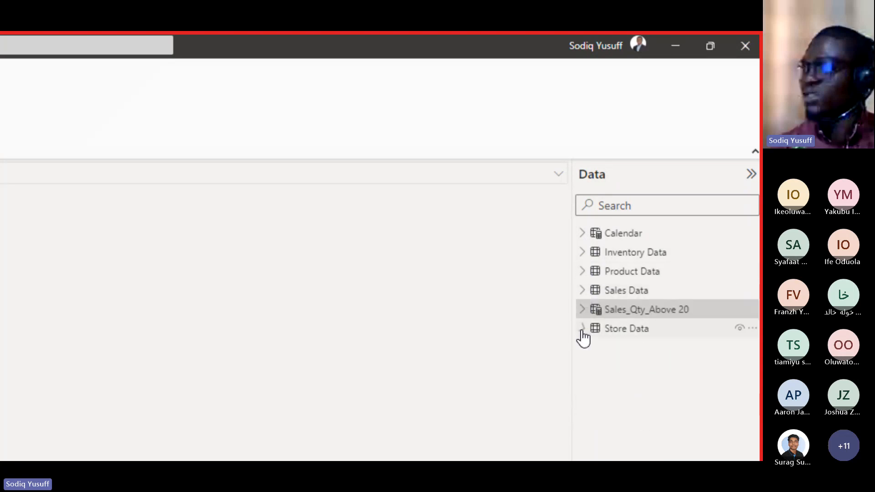
click(625, 319)
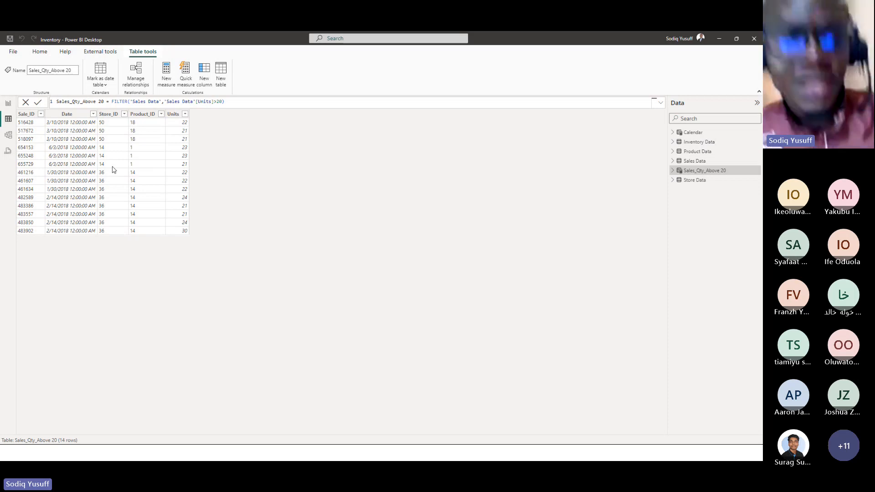
Step: Switch to the "Use of DAX ?" slide, reveal its COLUMN item and return to Power BI Desktop
key(alt+Tab)
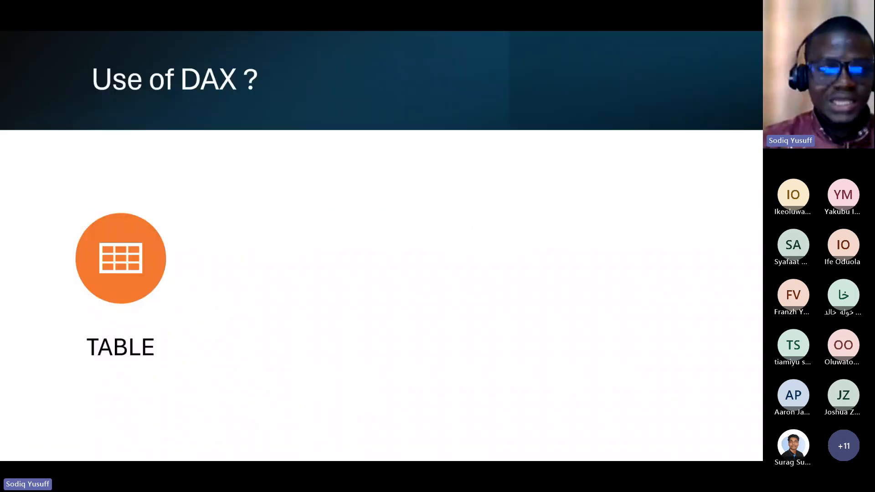
key(Right)
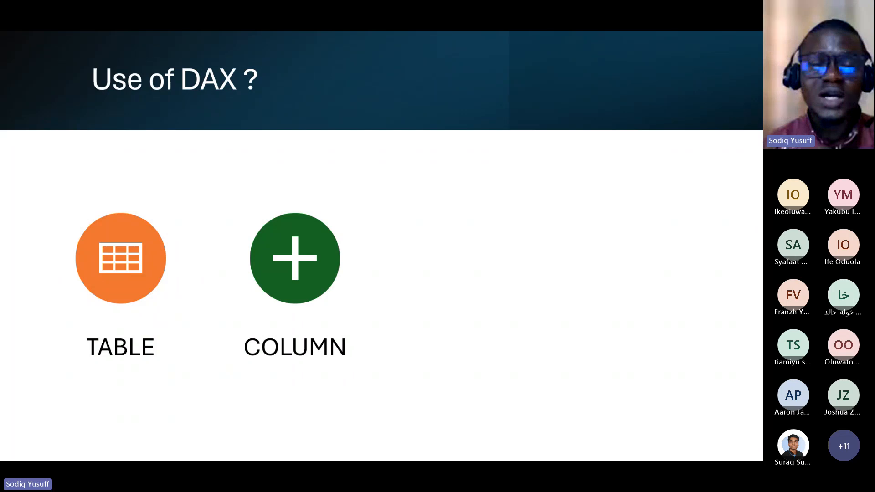
key(alt+Tab)
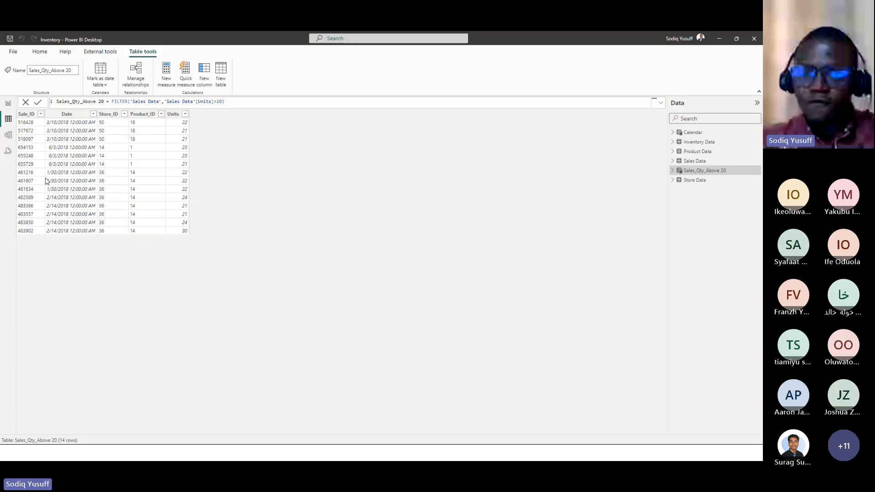
Step: Switch to the Word document and make "total sales" and "profit" bold in the first analysis question
key(alt+Tab)
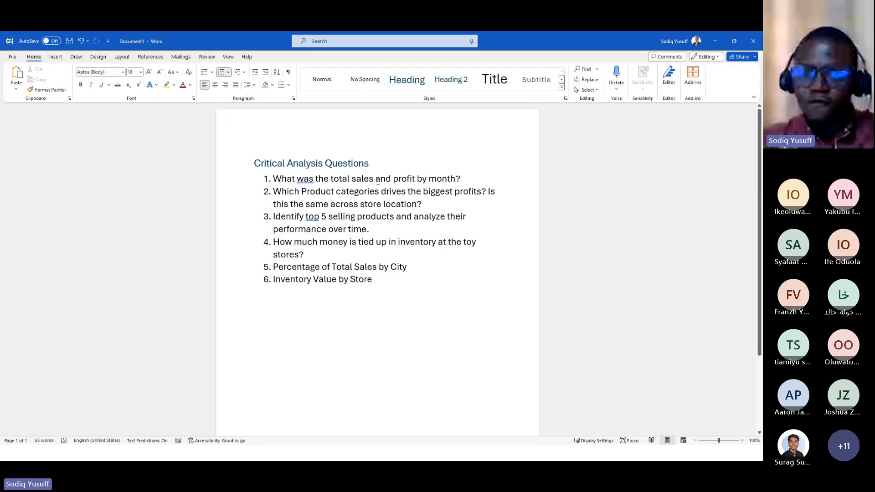
drag(373, 179, 332, 178)
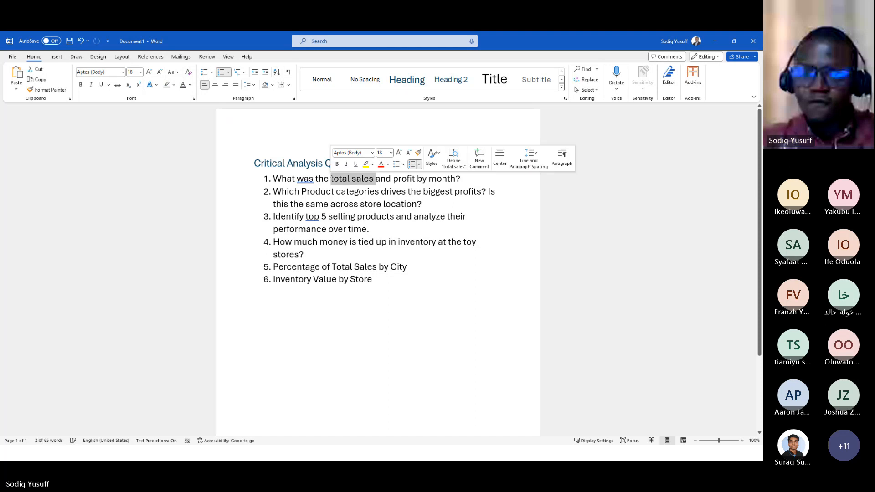
key(ctrl+b)
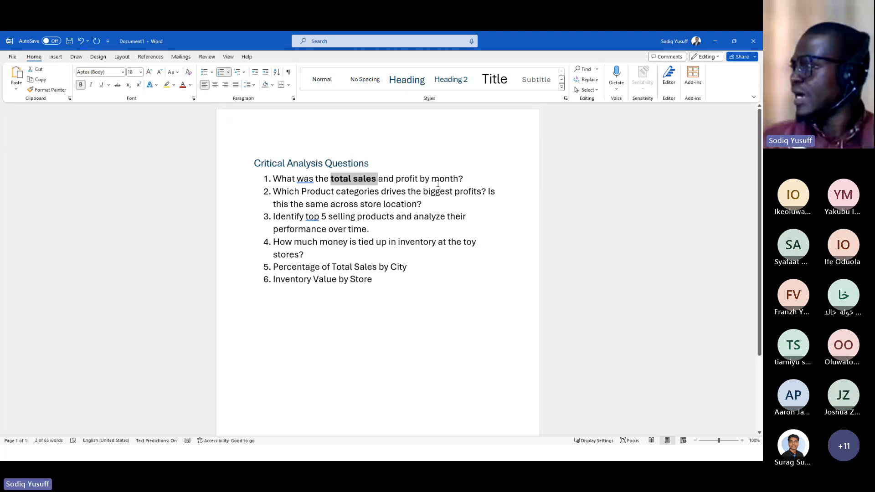
drag(418, 178, 406, 179)
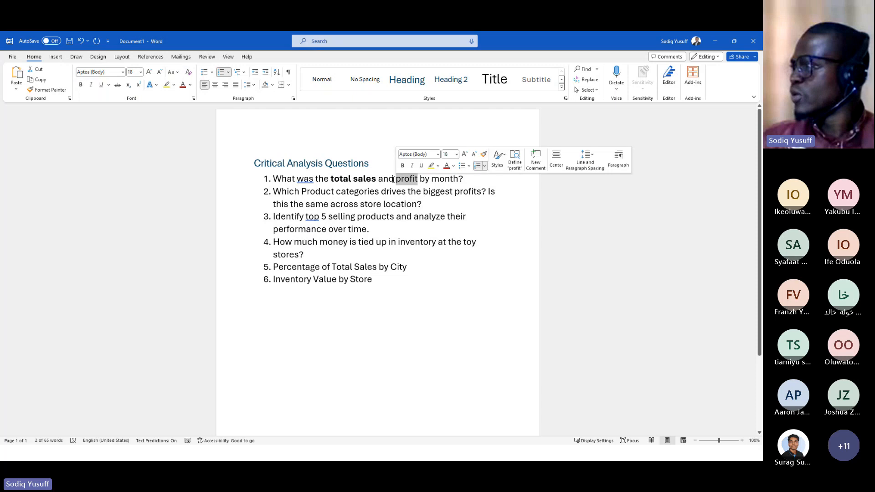
key(ctrl+b)
click(449, 240)
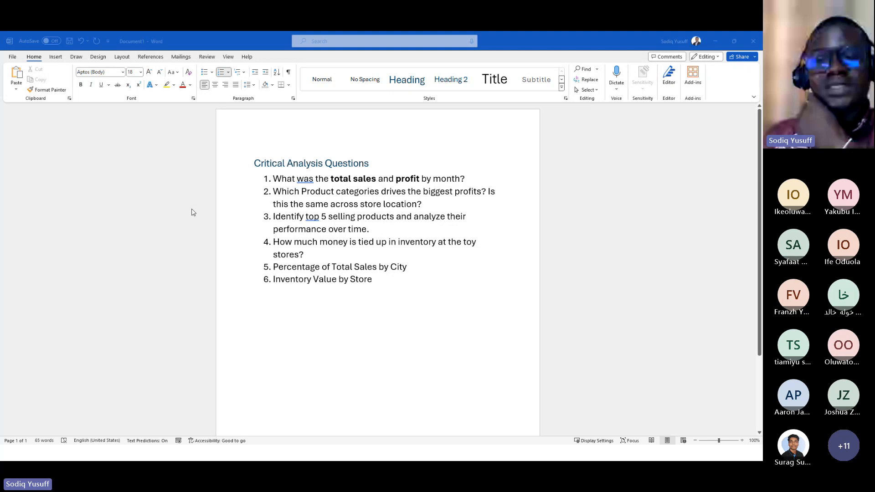
Step: Switch to Power BI Desktop's model view and spread out the overlapping Sales Data, Sales_Qty_Above 20 and Calendar table cards
key(alt+Tab)
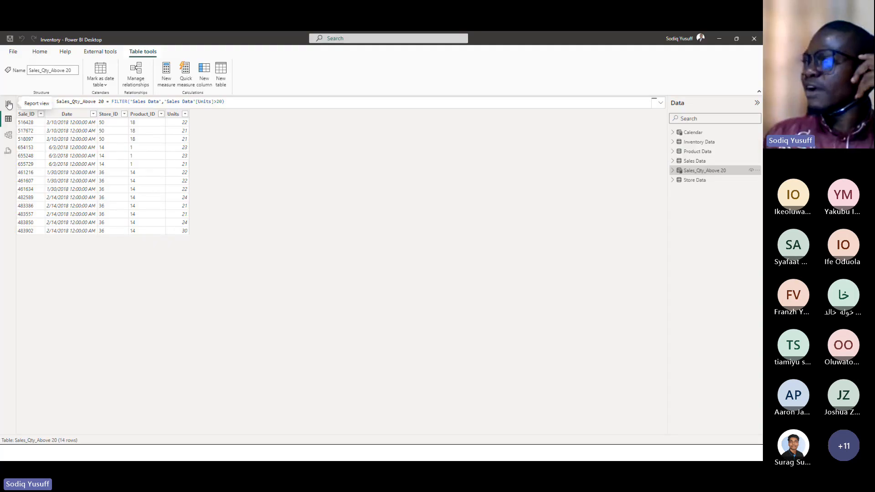
click(8, 136)
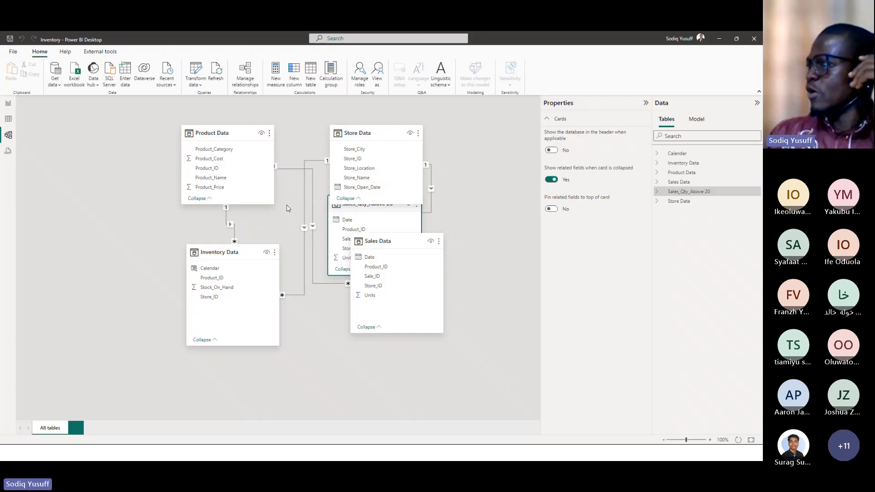
drag(389, 242, 395, 308)
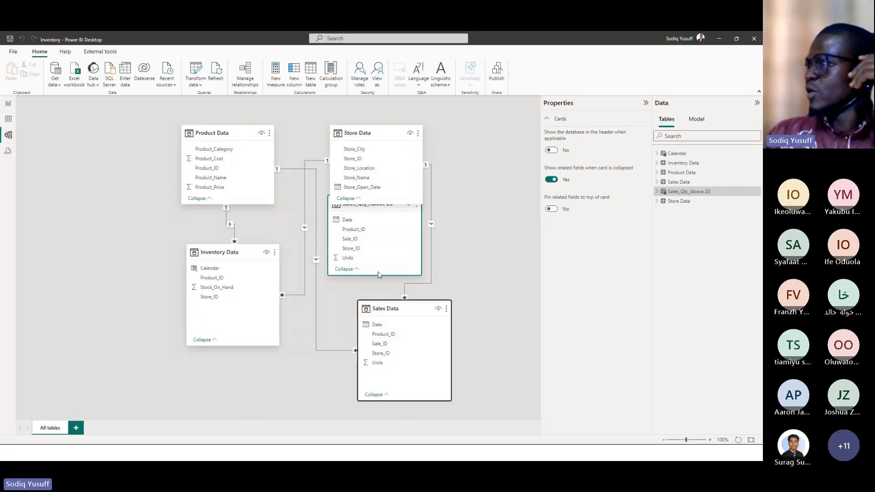
drag(372, 206, 491, 136)
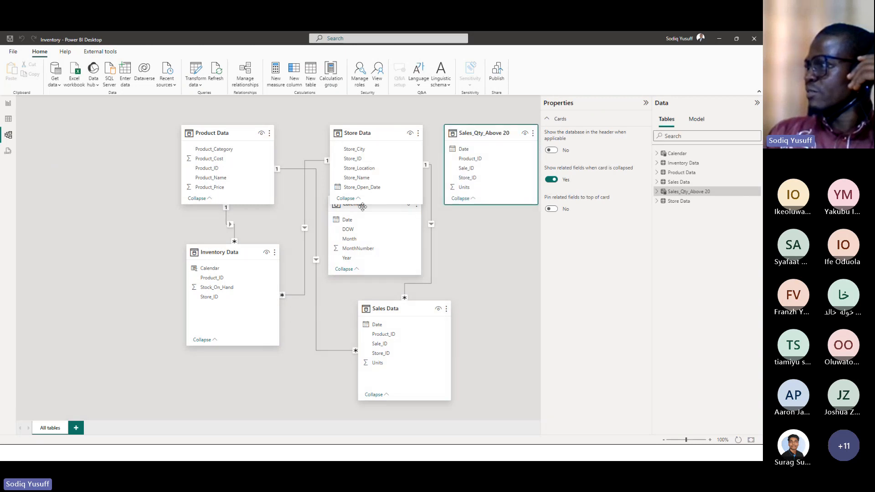
drag(363, 207, 474, 221)
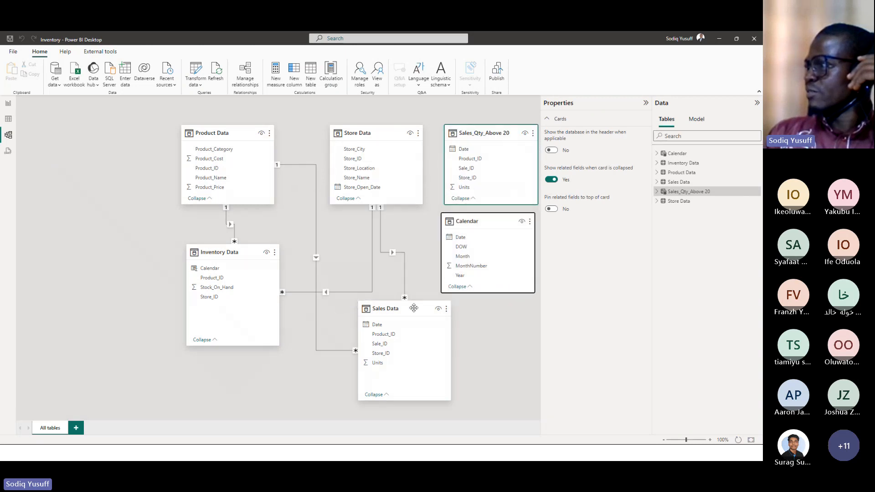
Step: Place the Sales Data card below Store Data and relate Calendar's Date column to Sales Data's Date column
drag(414, 308, 385, 258)
drag(458, 238, 349, 275)
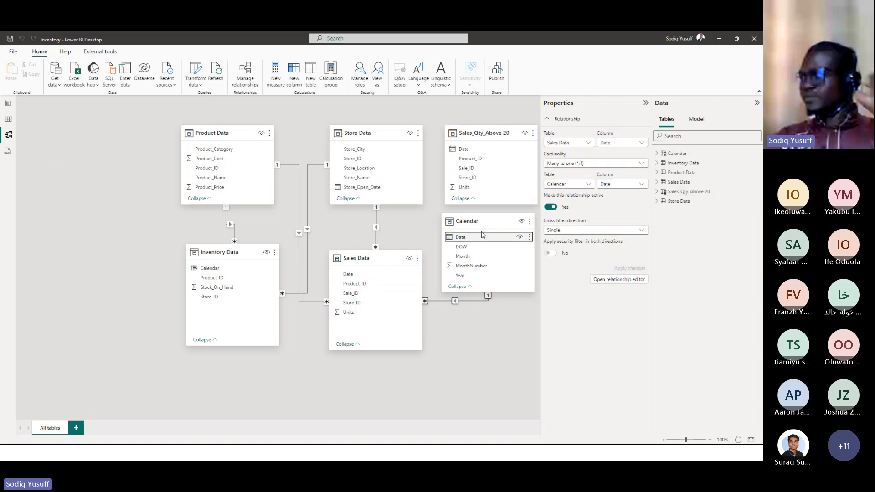
click(678, 153)
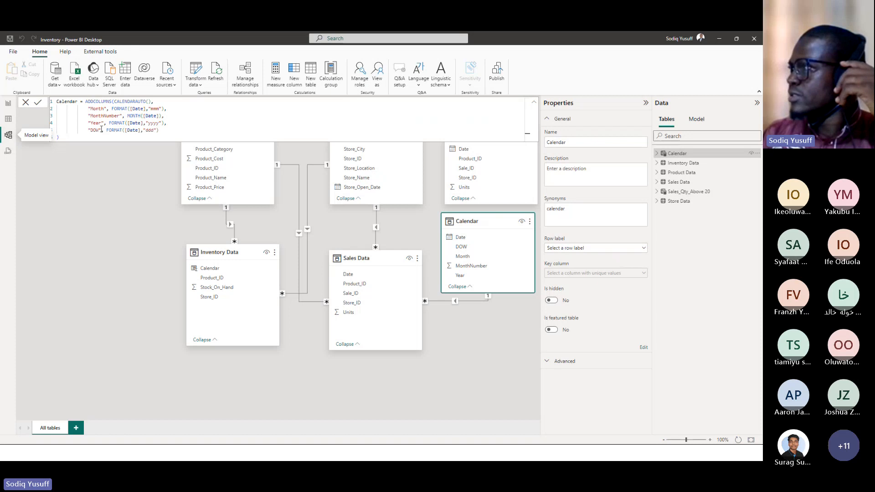
Step: Show the Calendar table's rows and mark it as a date table using its Date column
click(8, 119)
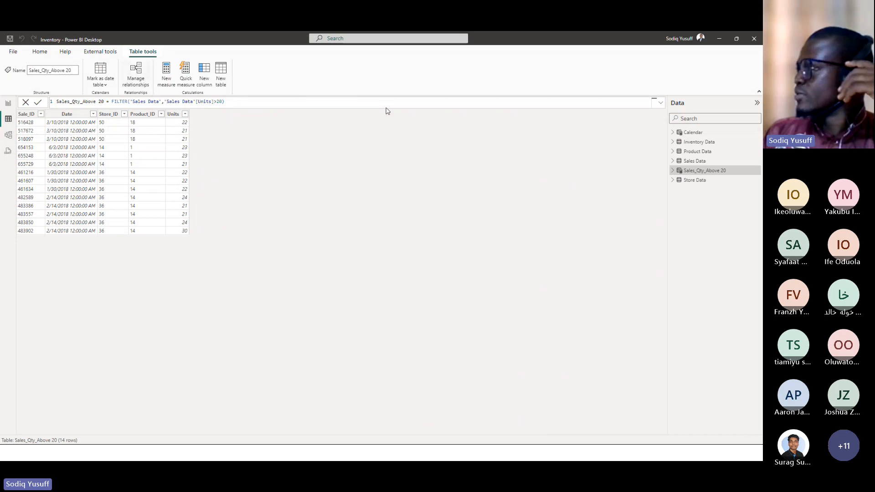
click(697, 137)
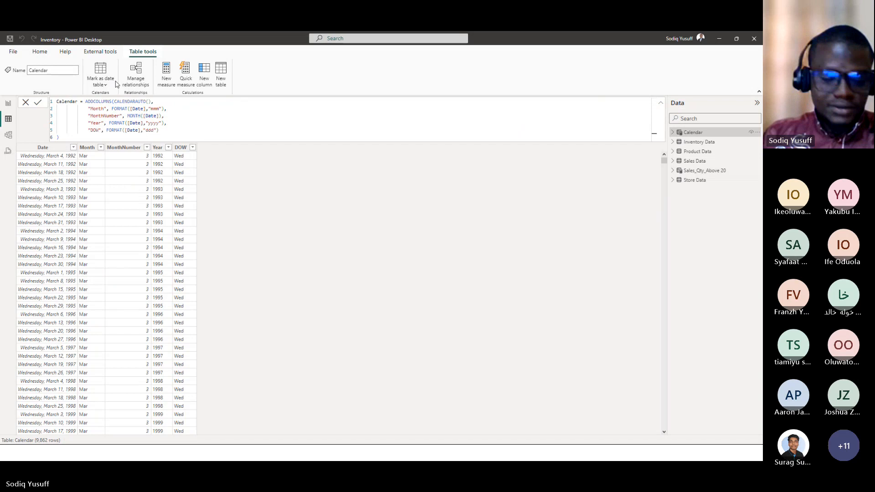
click(98, 97)
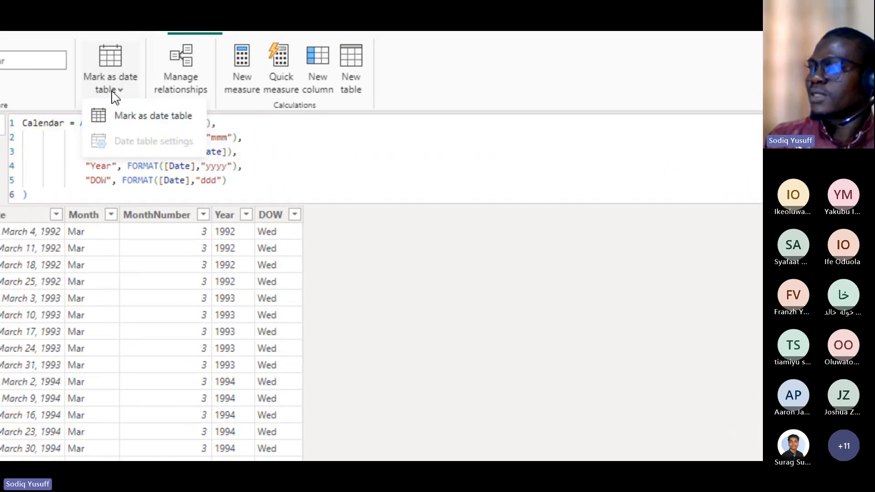
click(160, 124)
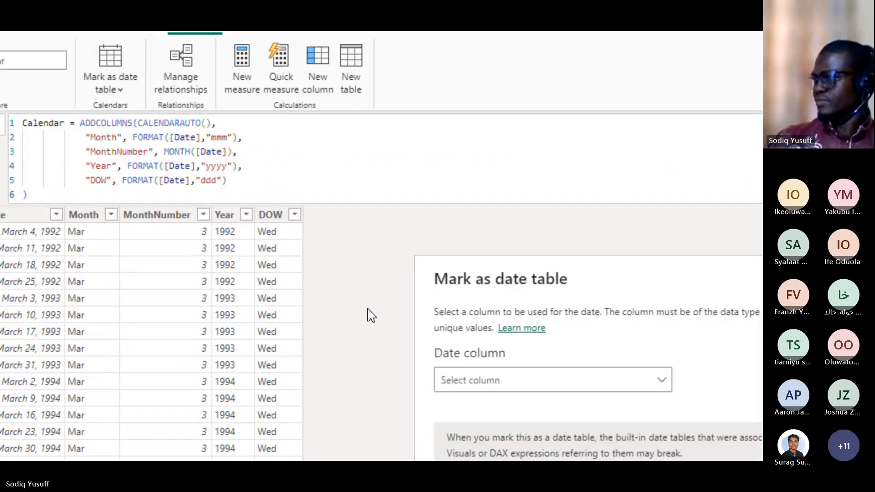
click(548, 360)
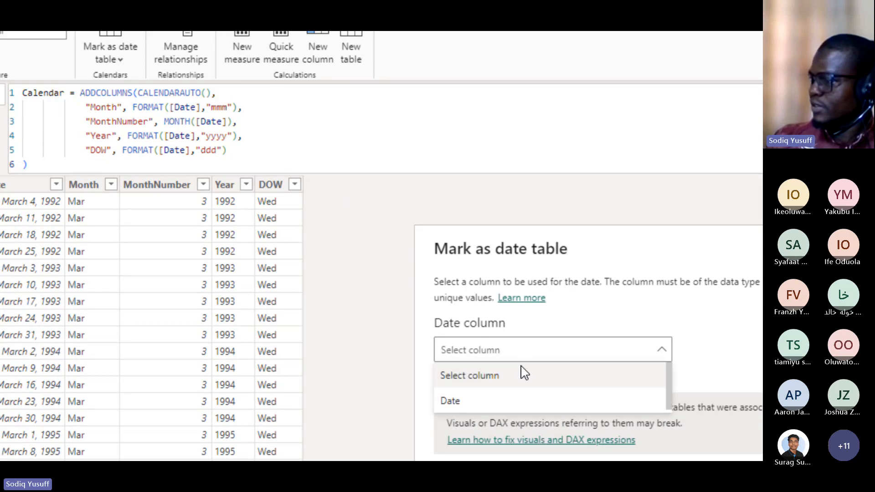
click(454, 406)
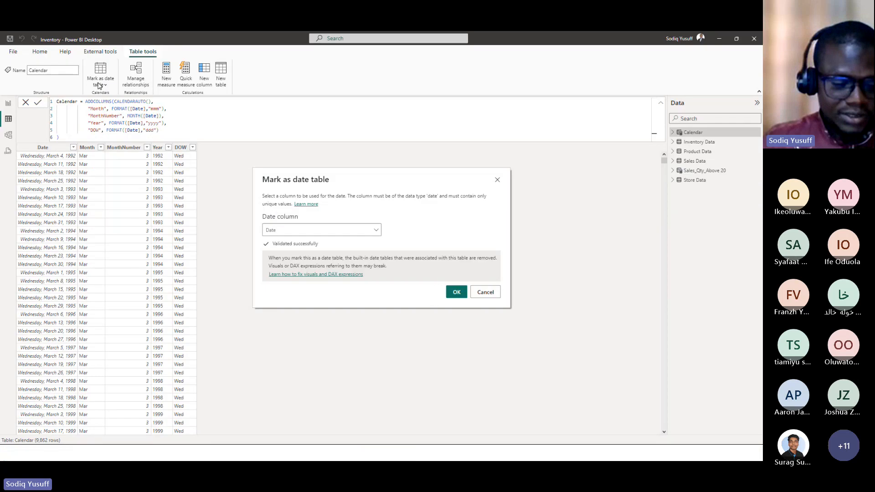
click(456, 293)
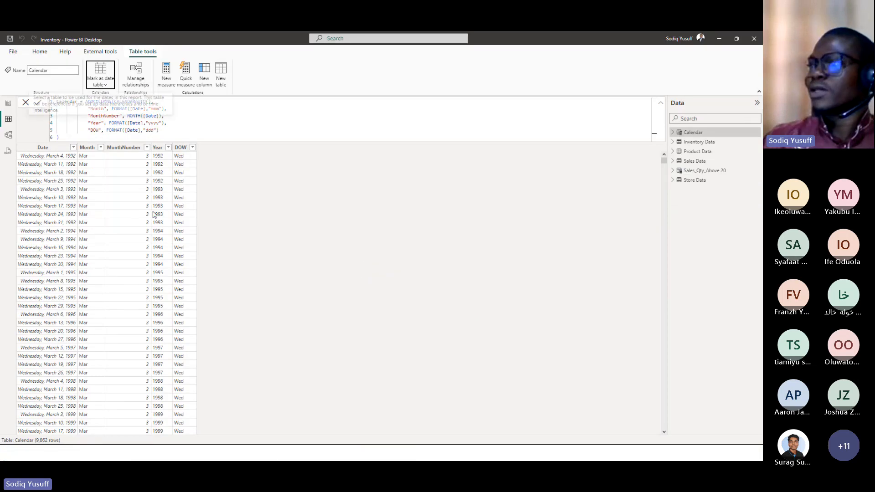
Step: Add a calculated column named Total Sales to the Sales Data table
click(695, 162)
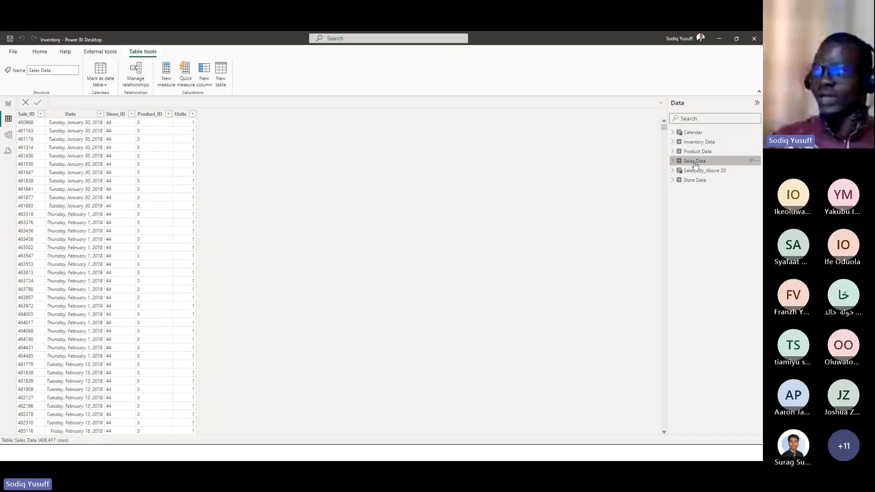
click(177, 116)
click(177, 117)
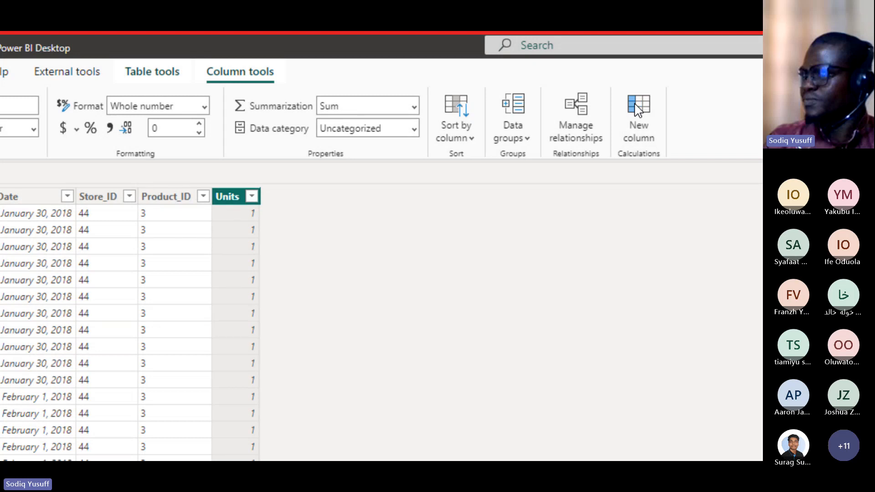
click(638, 110)
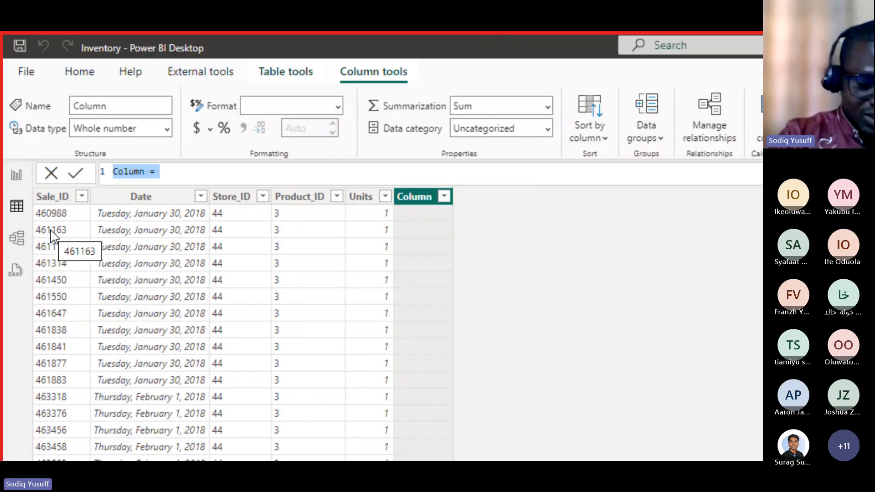
text(Sa)
key(BackSpace)
key(BackSpace)
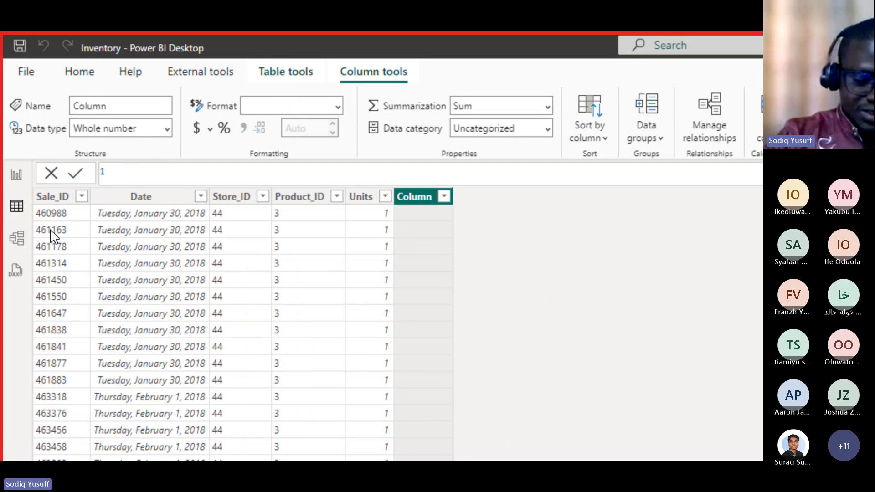
text(Sa)
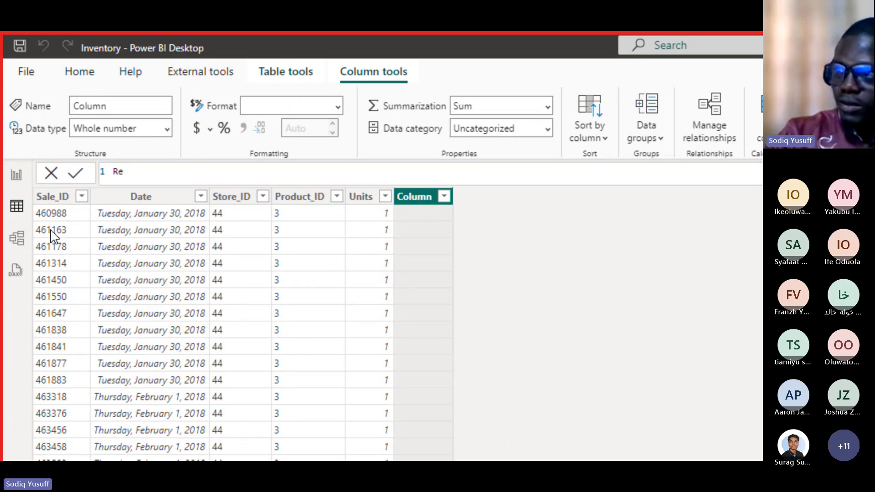
key(BackSpace)
key(BackSpace)
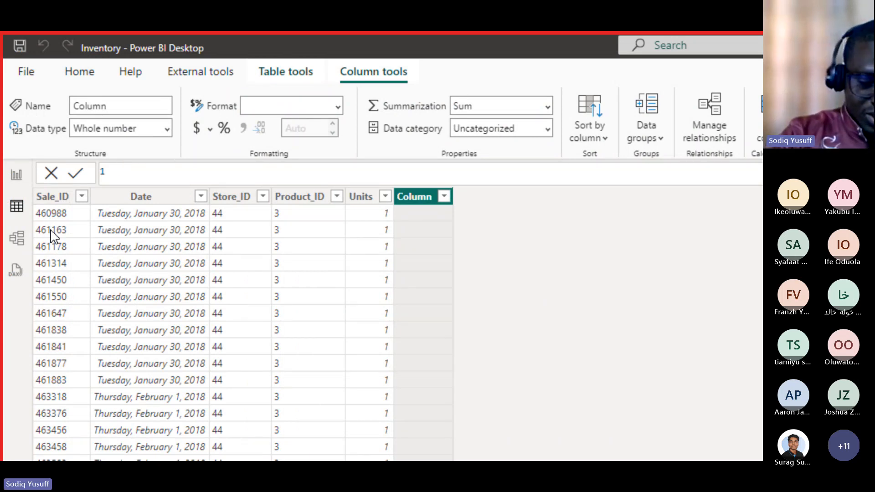
text(Total)
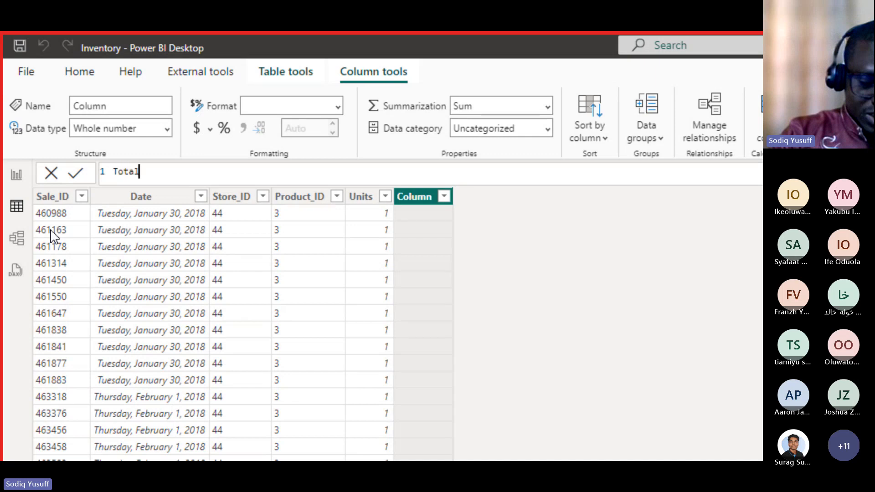
text( Sales=)
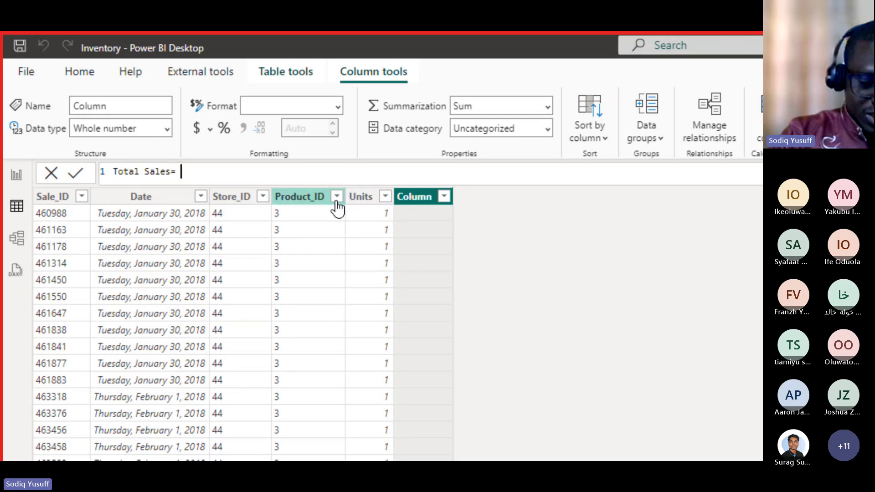
Step: Begin the Total Sales formula with 'Sales Data'[Units] followed by the multiplication operator
text(unit)
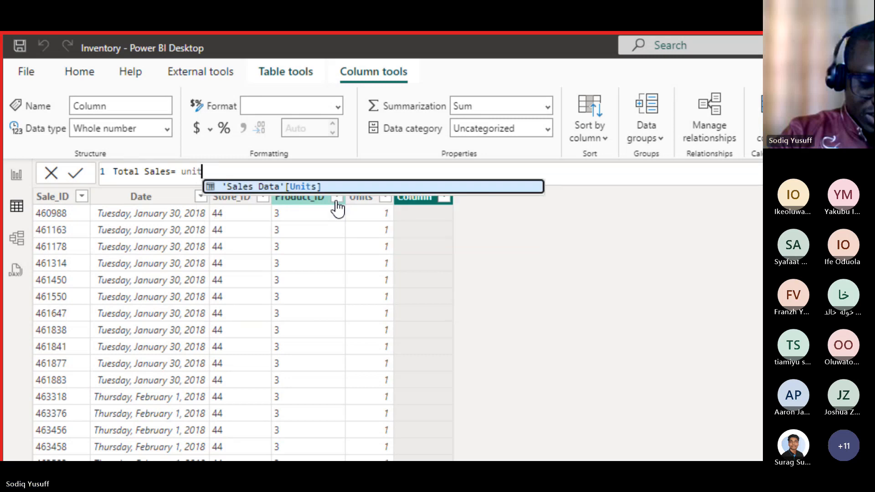
key(Tab)
text(*)
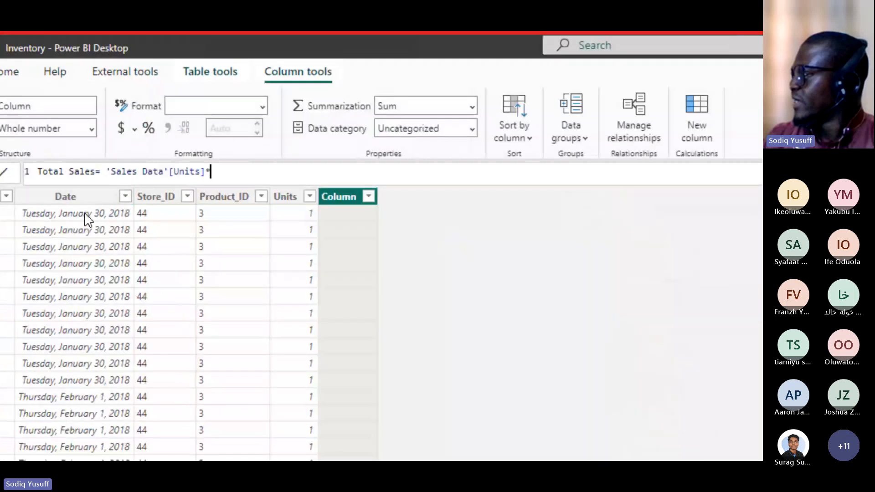
text(product)
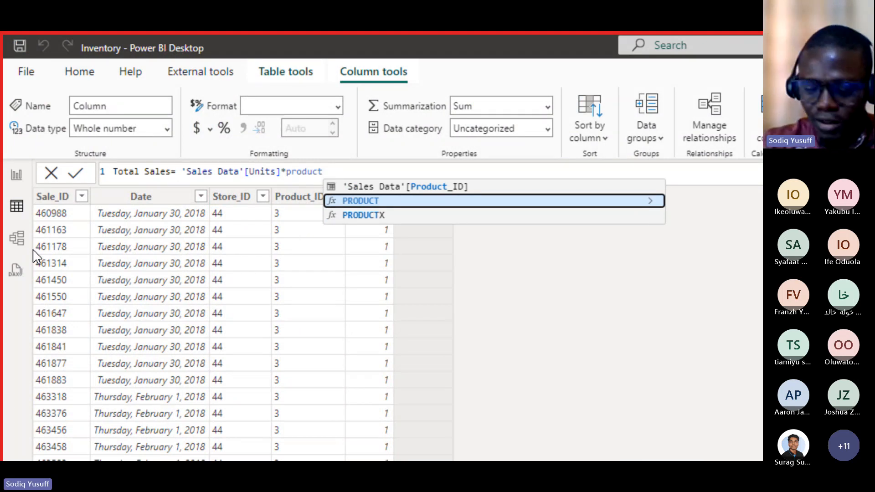
key(Down)
key(Down)
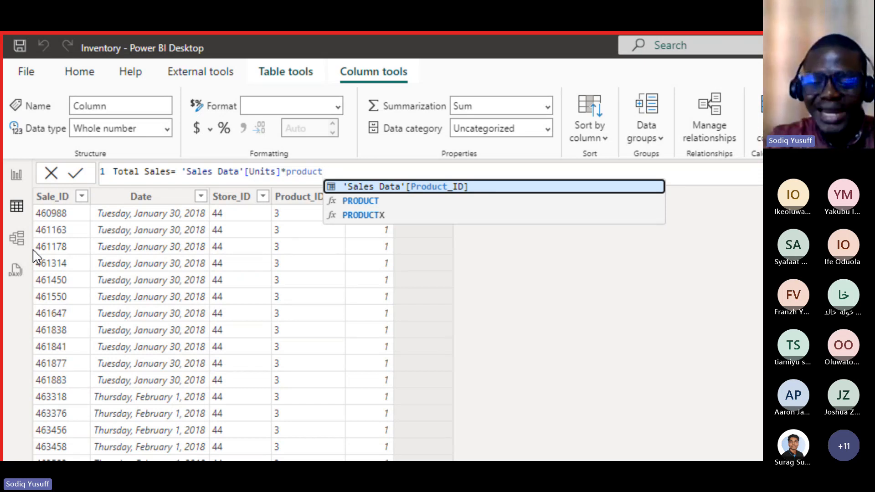
key(BackSpace)
key(BackSpace)
key(BackSpace)
key(BackSpace)
key(BackSpace)
key(BackSpace)
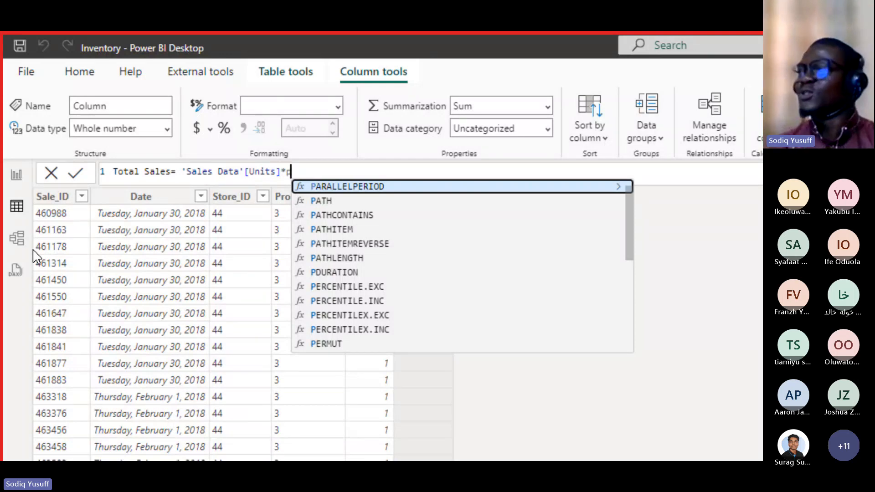
key(BackSpace)
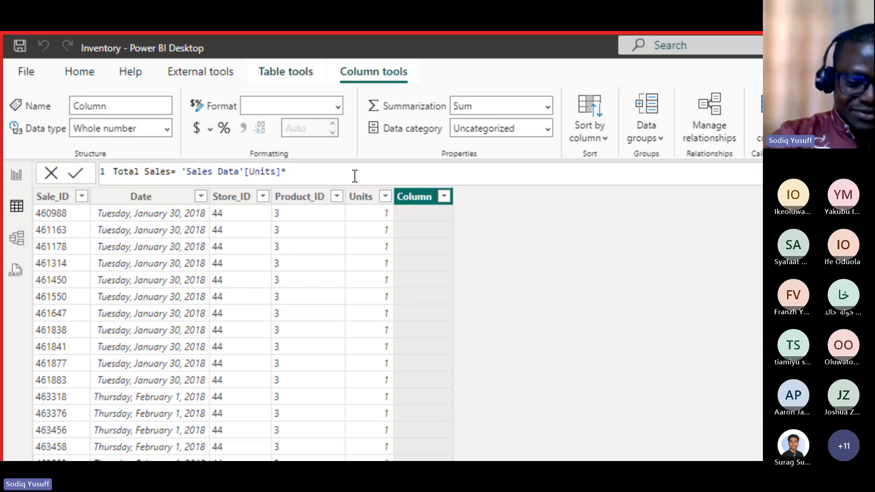
Step: Complete the Total Sales formula as 'Sales Data'[Units]*RELATED('Product Data'[Product_Price]) and commit it
text(related)
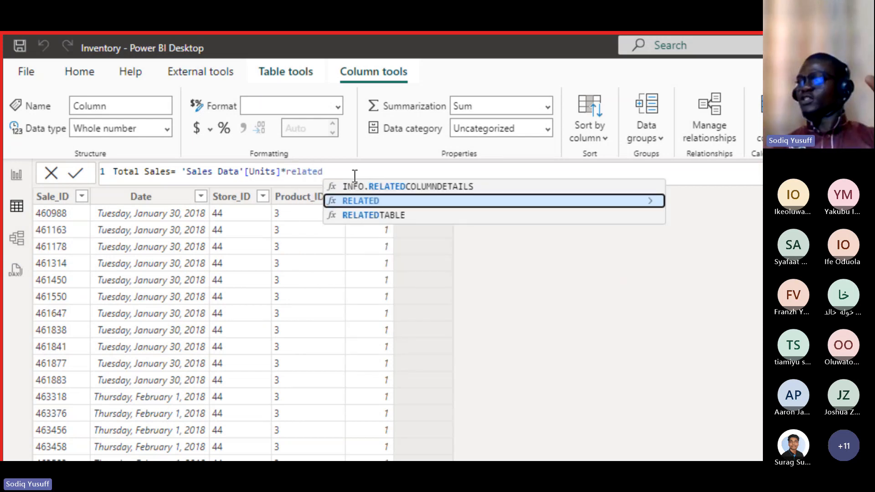
key(Tab)
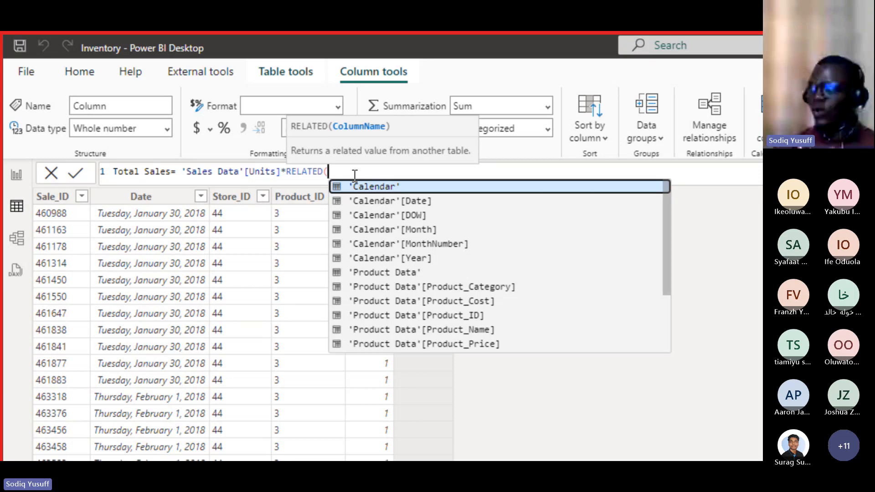
text(product)
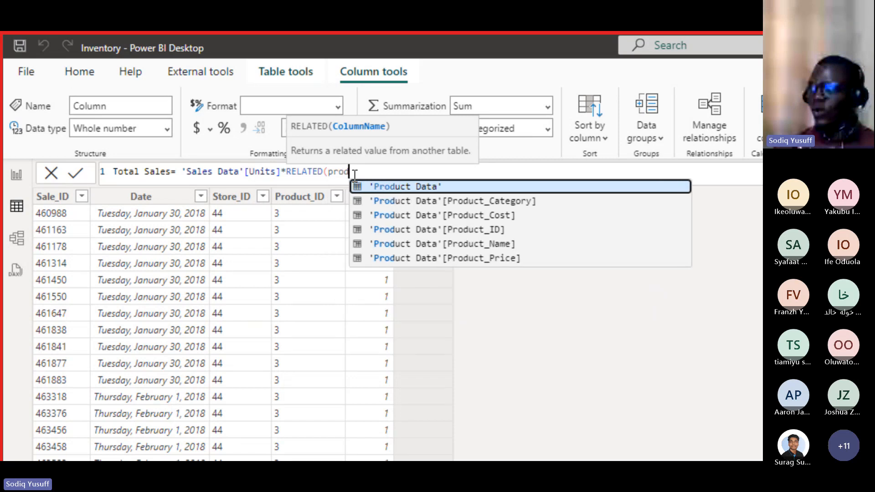
key(Down)
key(Down)
key(Down)
key(Down)
key(Down)
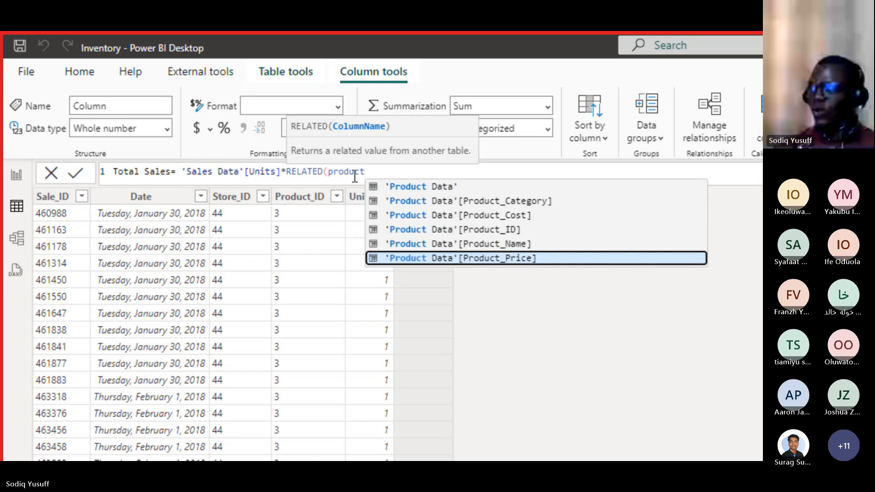
key(Tab)
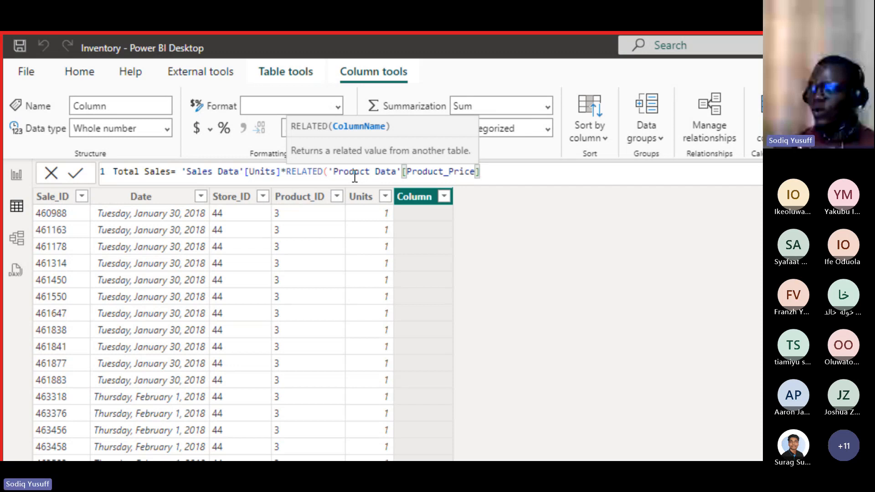
text())
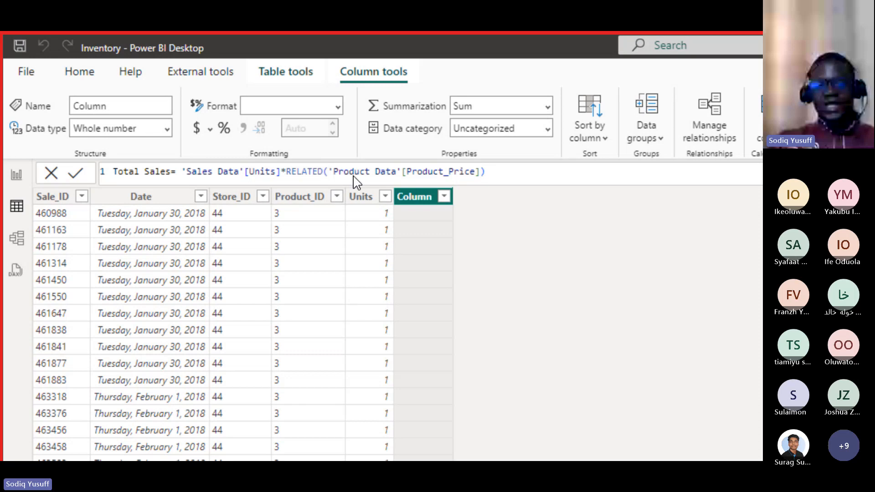
key(Return)
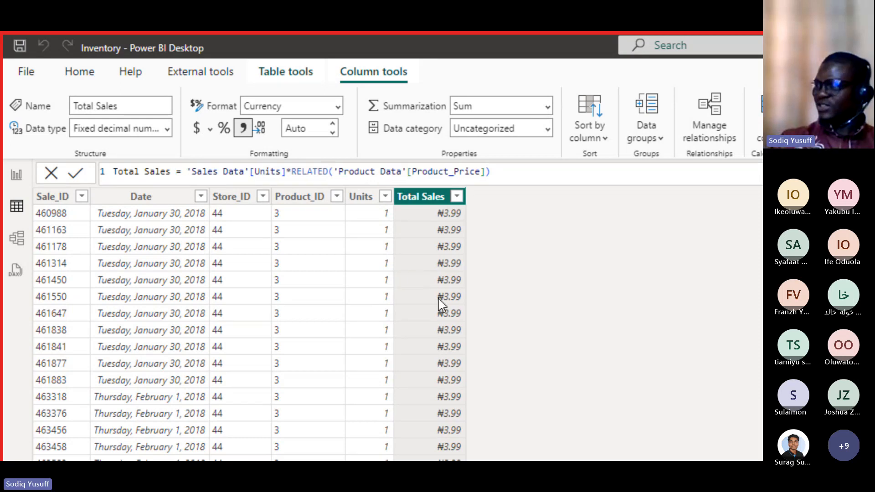
scroll(441, 304, down, 15)
scroll(441, 304, up, 20)
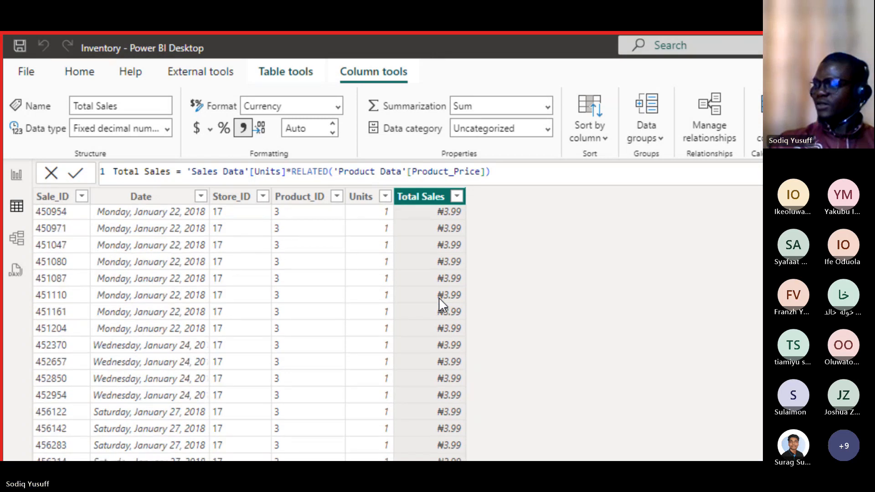
scroll(440, 303, down, 8)
click(389, 342)
click(386, 197)
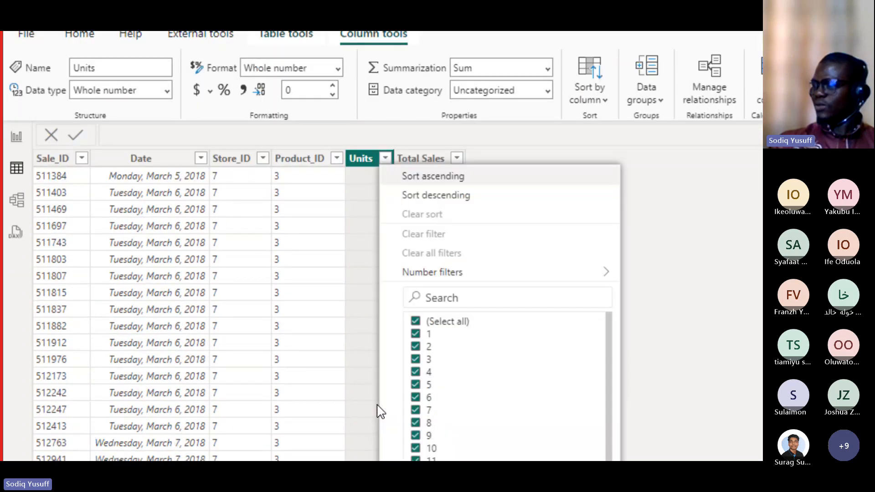
click(415, 245)
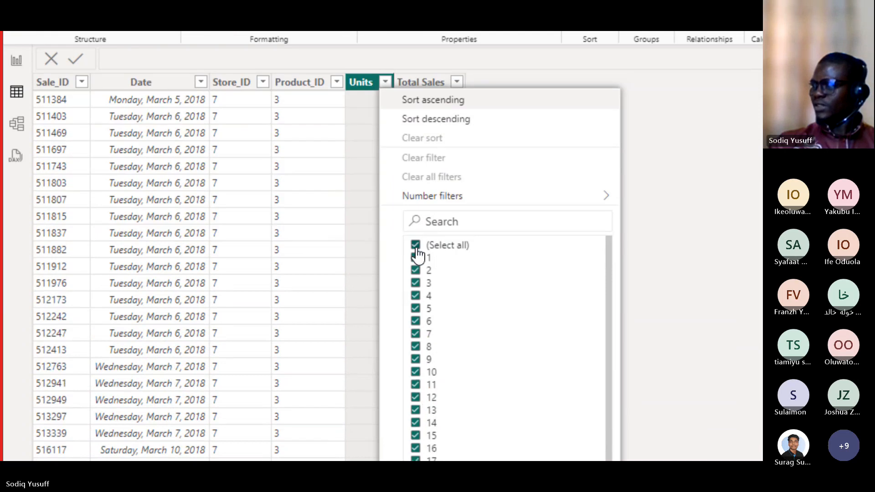
click(416, 398)
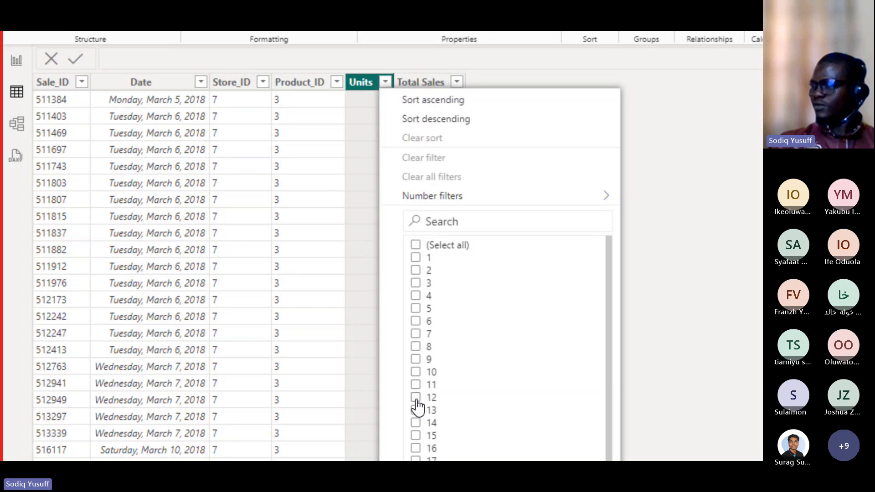
click(280, 338)
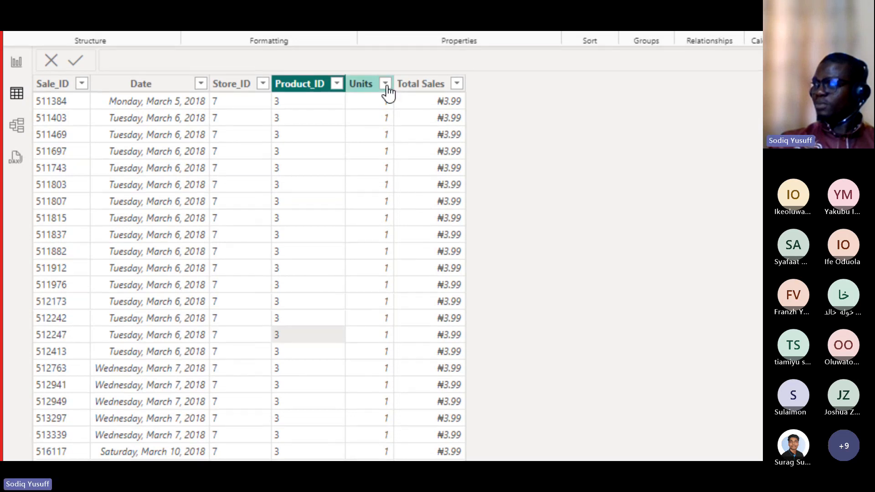
Step: Filter the Units column to 10, 11, 12 and 13 to check the matching Total Sales values, and clear the filter
click(386, 87)
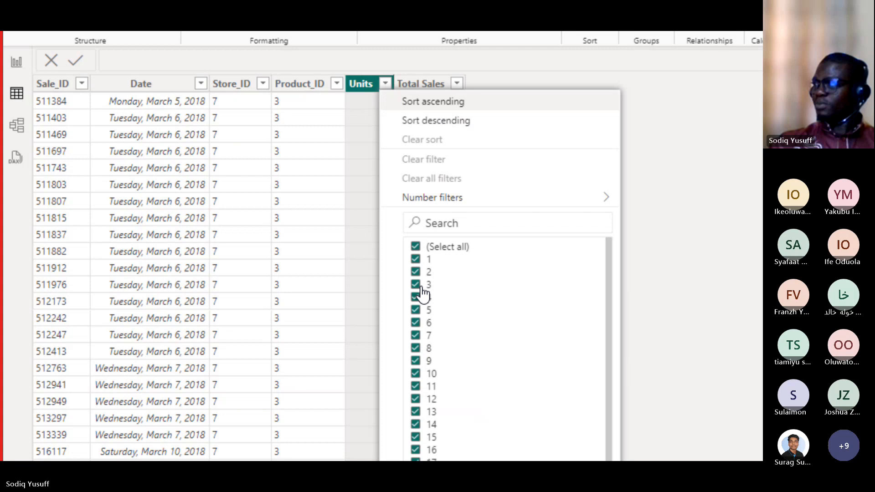
click(416, 248)
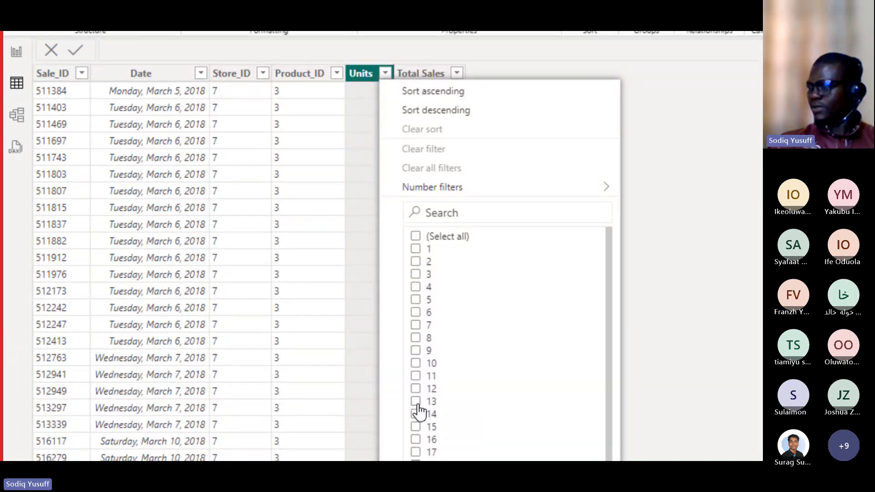
click(417, 403)
click(416, 389)
click(417, 377)
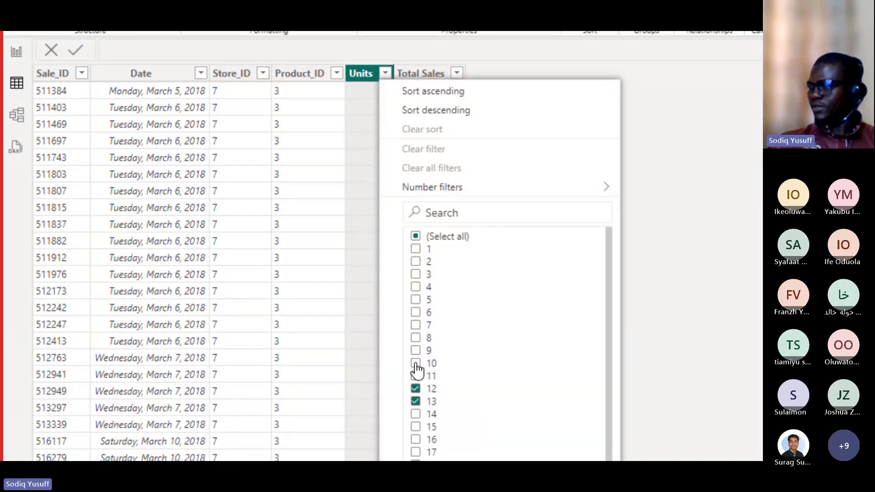
click(416, 364)
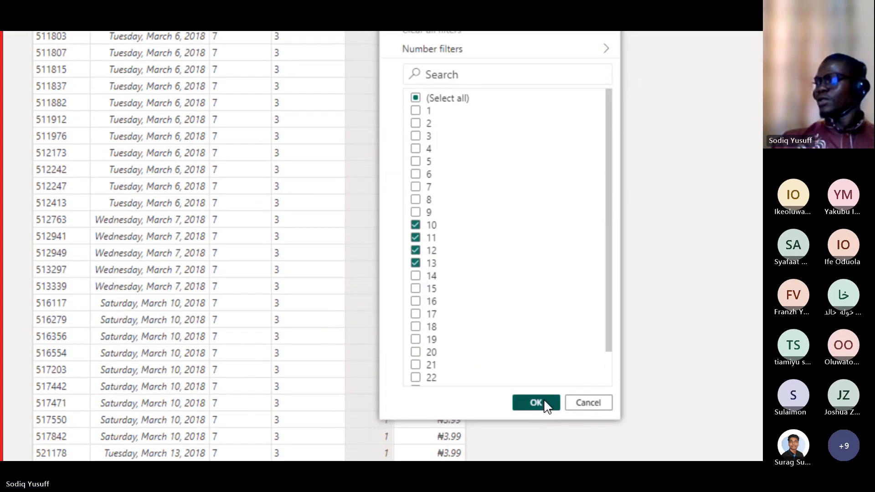
click(537, 403)
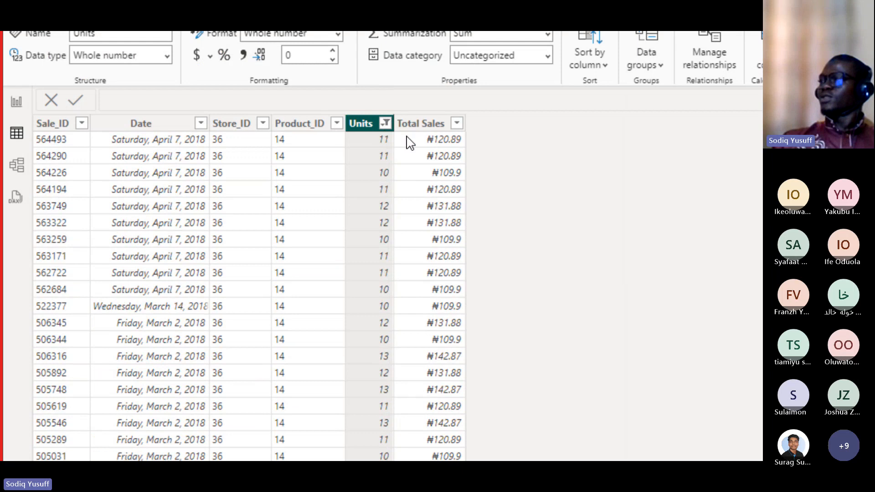
click(384, 131)
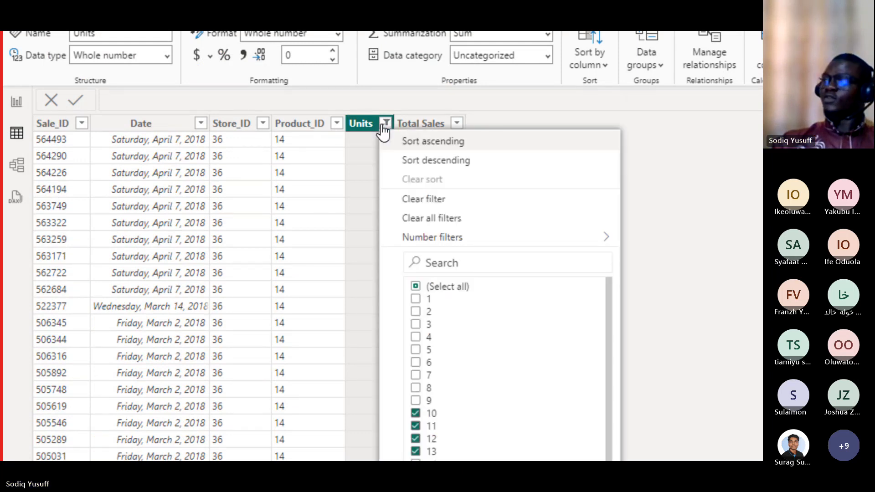
click(423, 200)
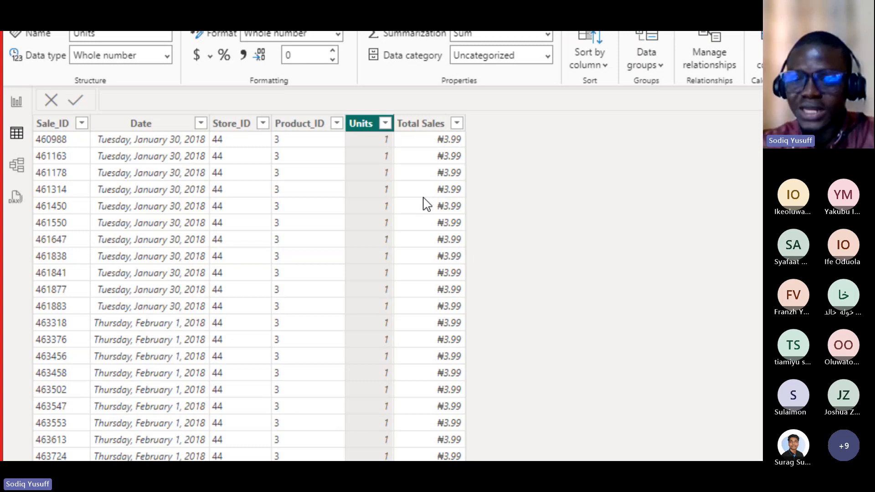
key(alt+Tab)
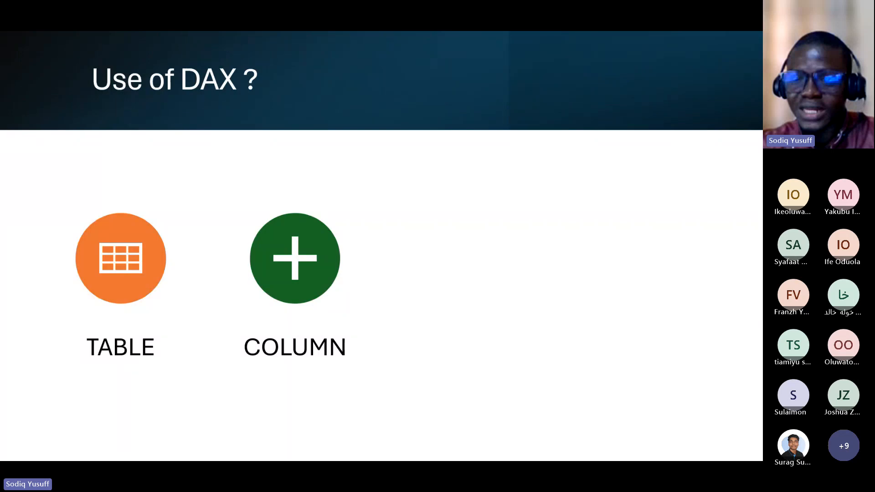
key(alt+Tab)
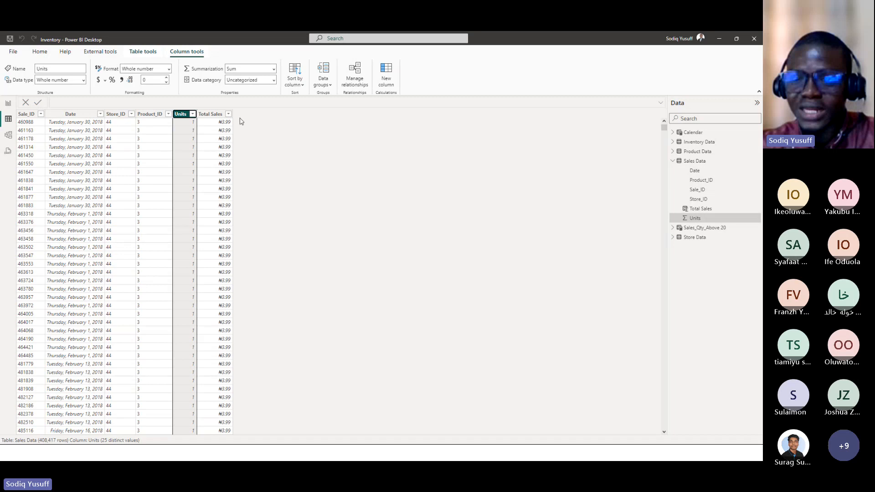
Step: Select the Total Sales column and examine its values down the Sales Data table together with the table's row count
click(212, 114)
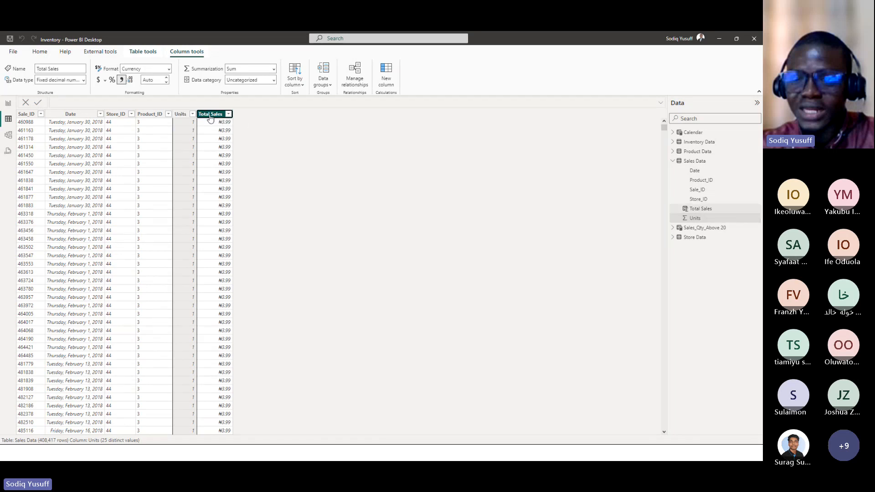
scroll(220, 188, down, 20)
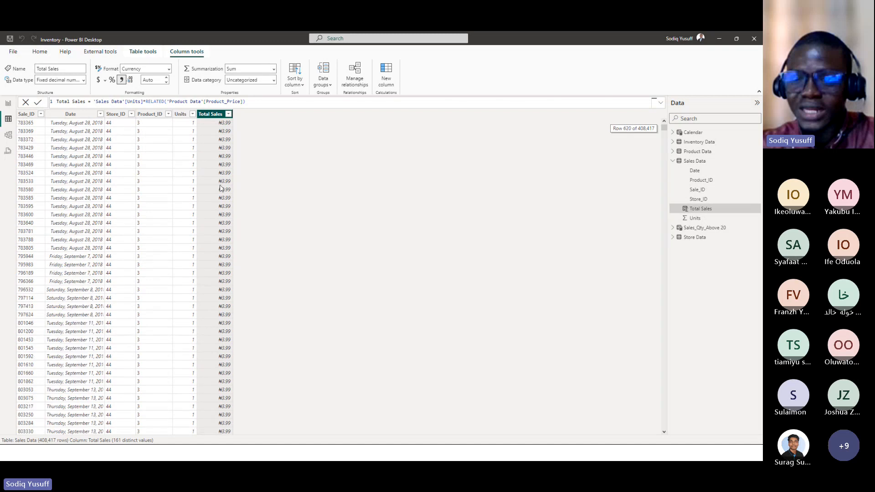
scroll(220, 188, down, 20)
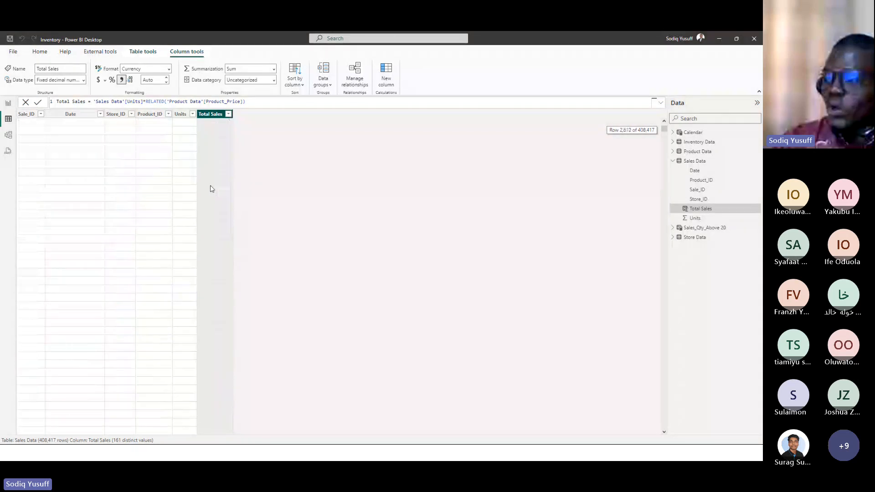
scroll(211, 188, down, 3)
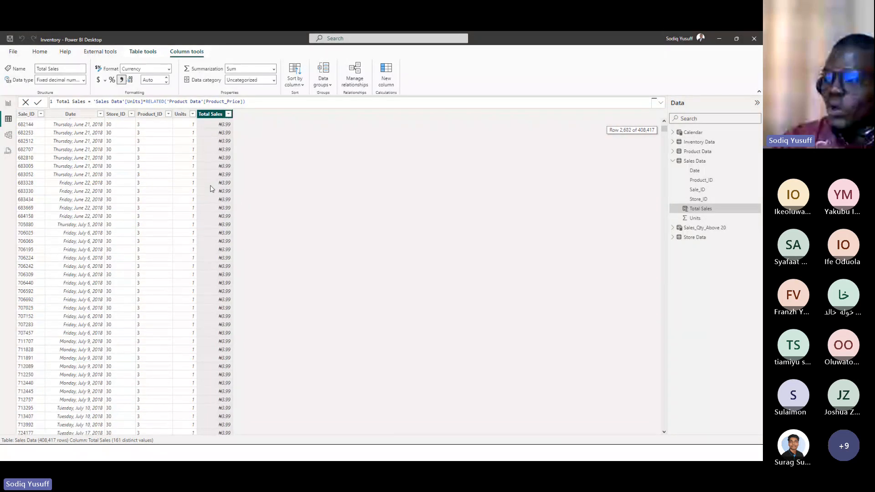
scroll(211, 189, down, 20)
scroll(211, 188, down, 20)
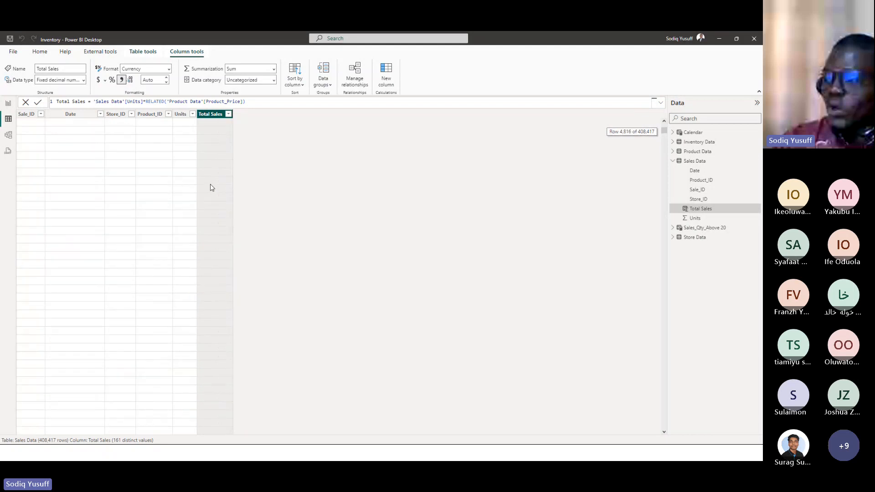
scroll(194, 290, down, 12)
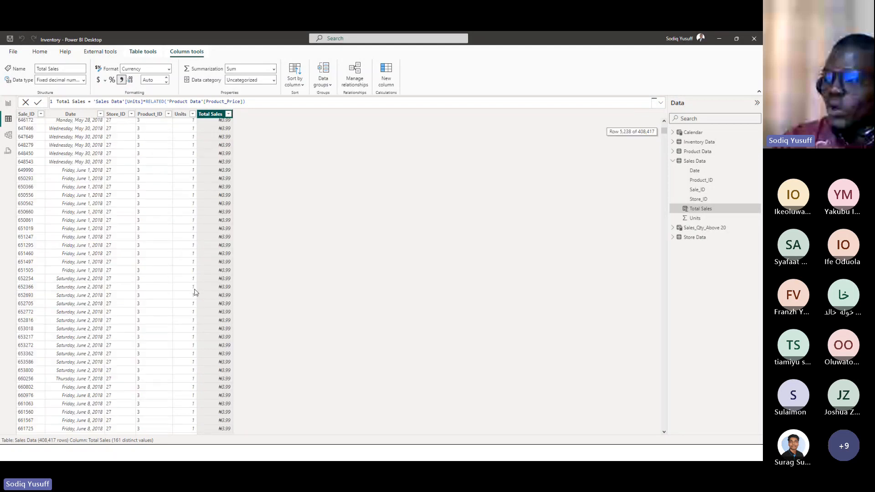
scroll(195, 292, down, 20)
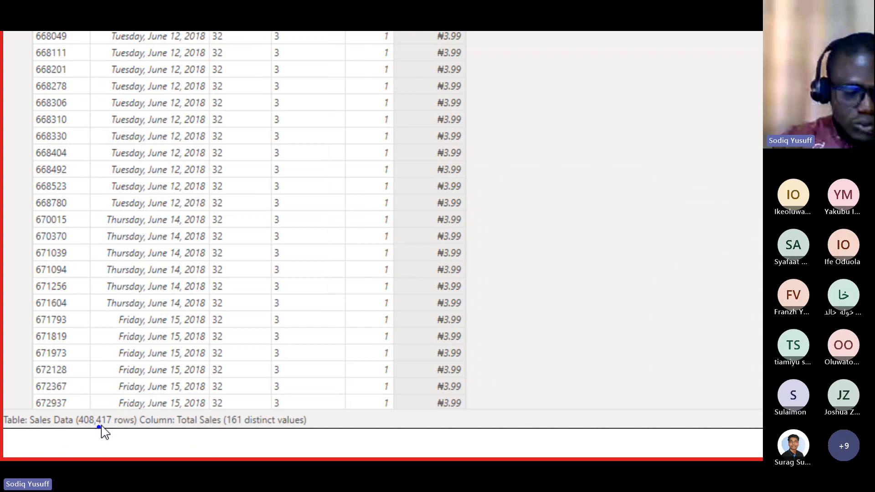
key(t)
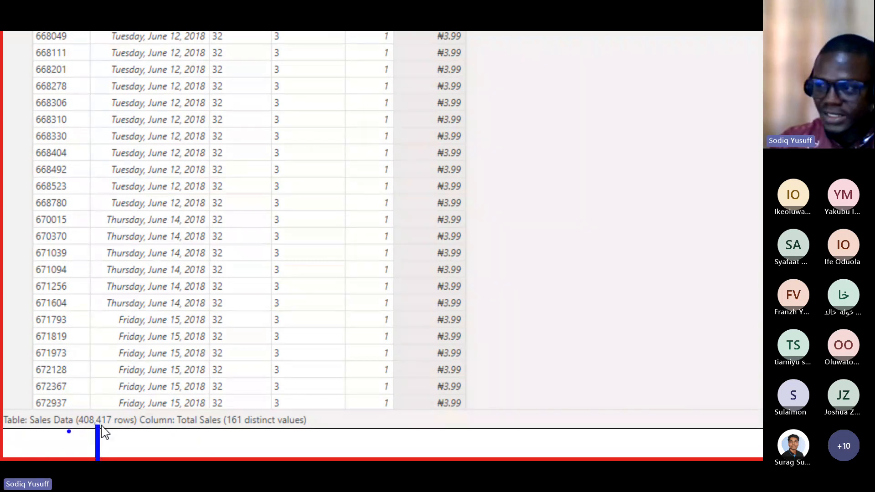
key(Escape)
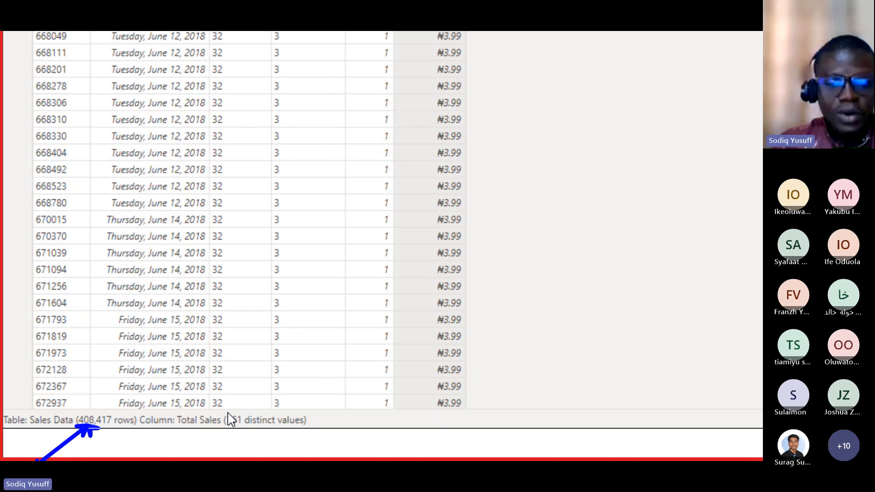
scroll(564, 89, up, 15)
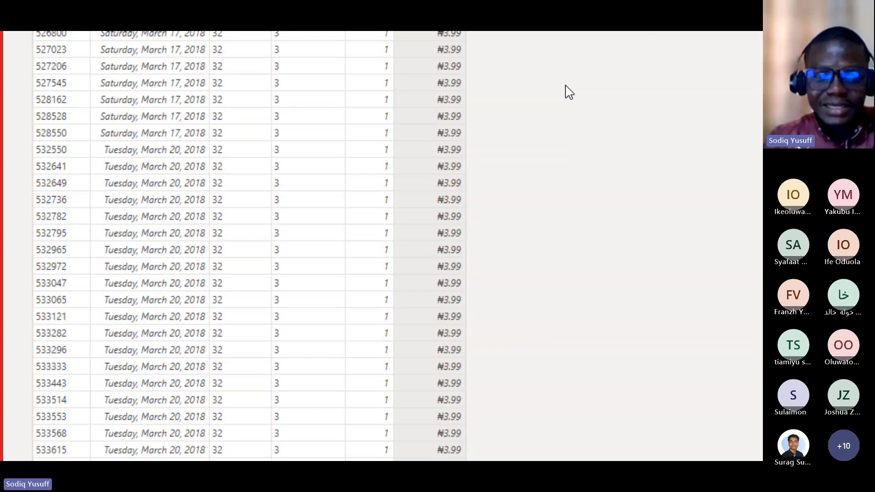
key(alt+Tab)
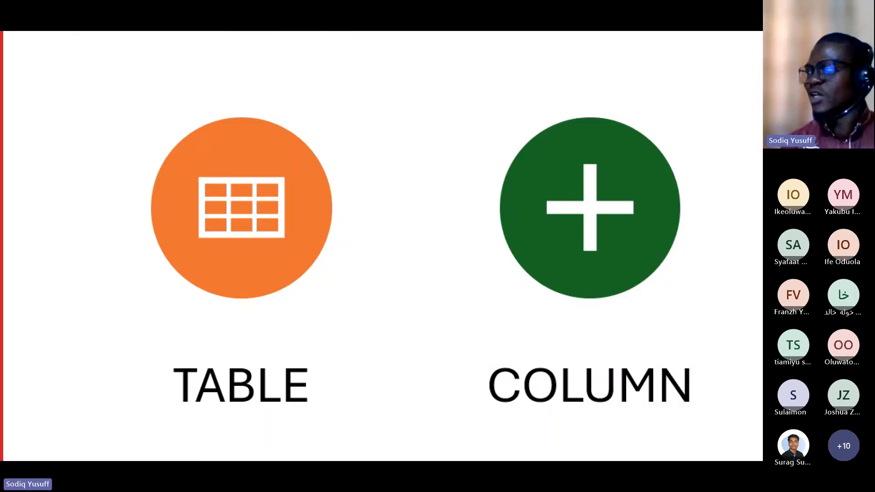
key(Right)
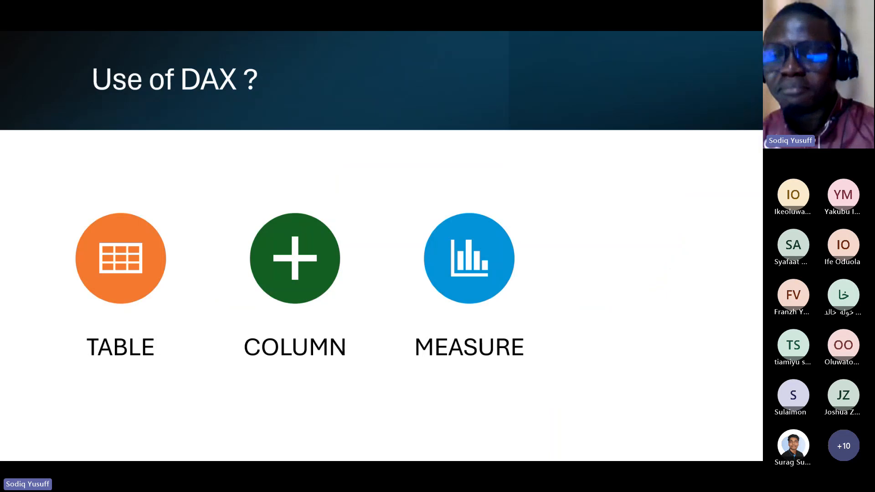
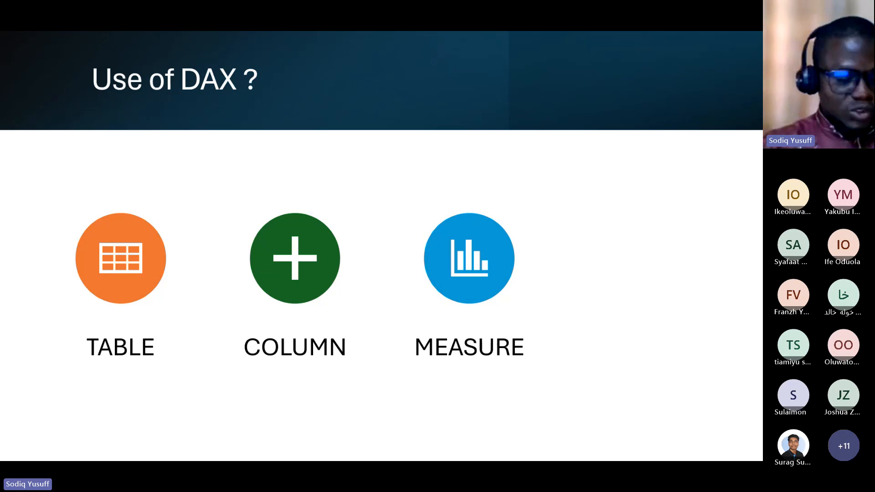
Step: Switch back to Power BI Desktop and add a card visual showing the sum of Total Sales to the report page
key(alt+Tab)
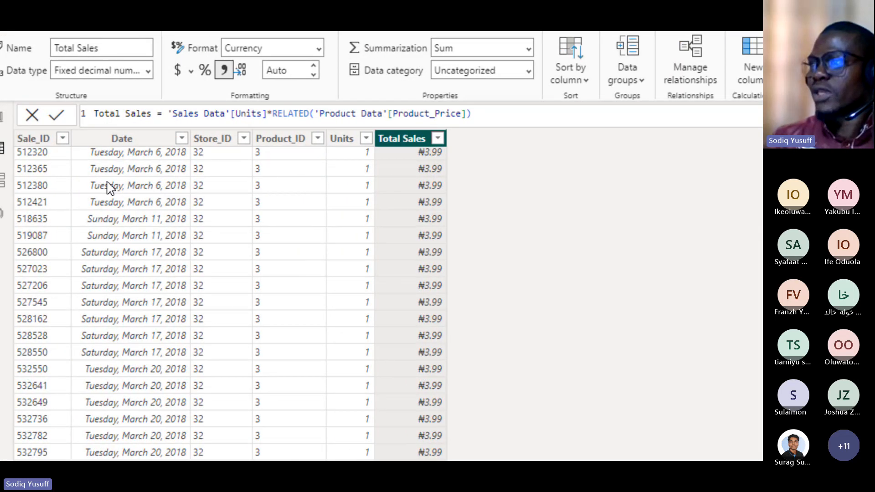
click(16, 117)
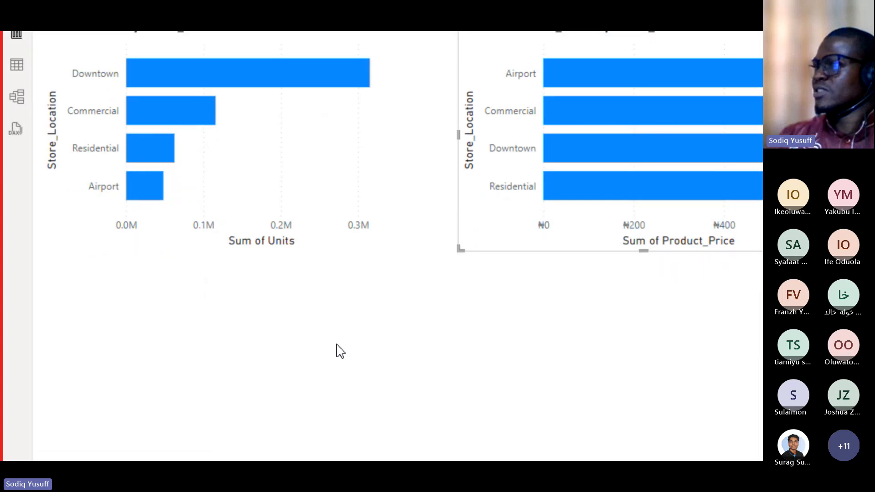
click(333, 310)
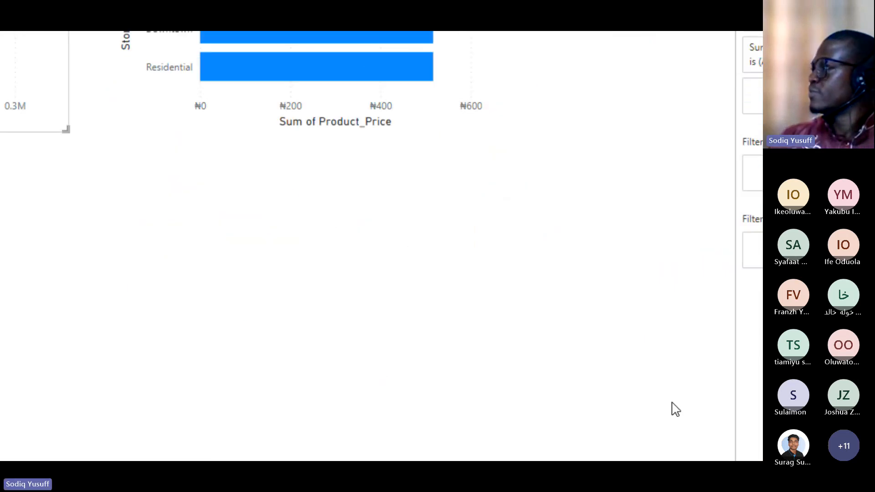
click(674, 408)
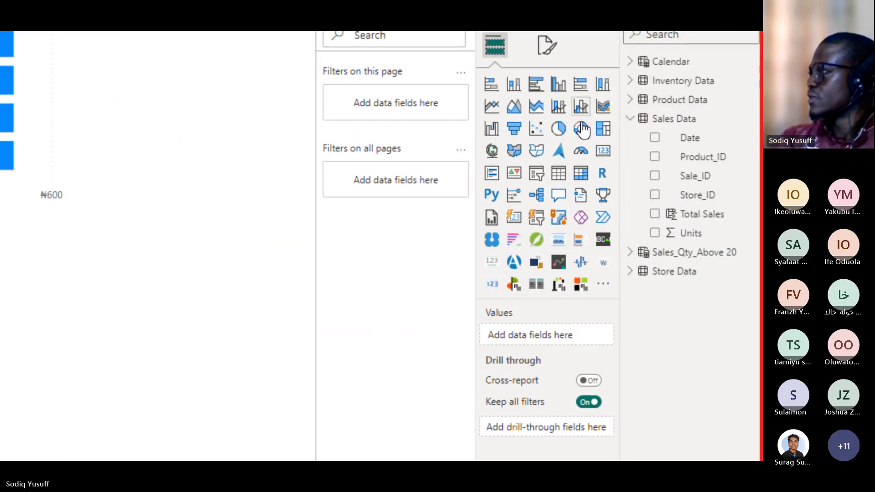
click(602, 155)
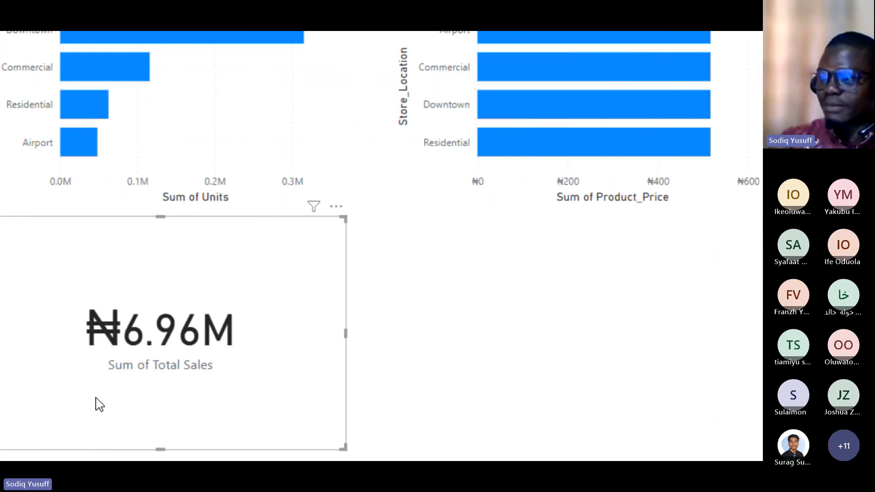
Step: Shrink the Sum of Total Sales card and place it over the lower part of the Sum of Units chart
drag(58, 405, 181, 280)
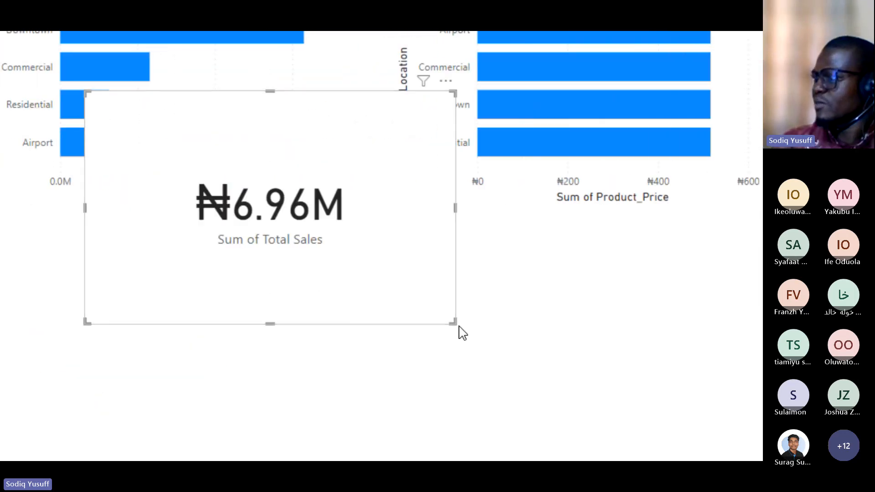
drag(453, 321, 362, 303)
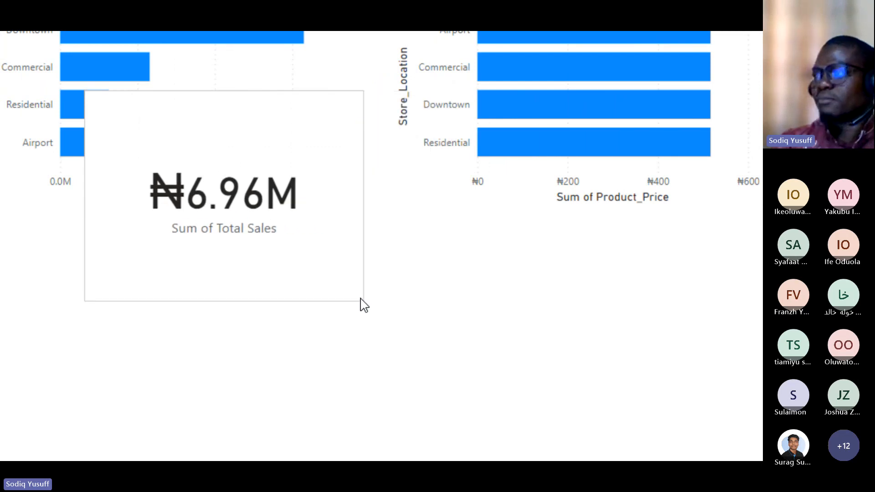
drag(238, 260, 211, 303)
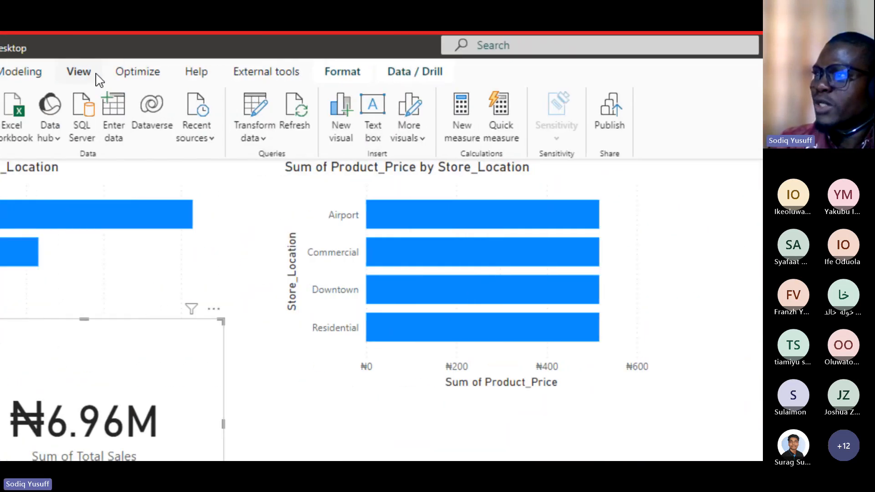
Step: Create a new measure named Sales that begins with SUMX over the 'Sales Data' table
click(112, 73)
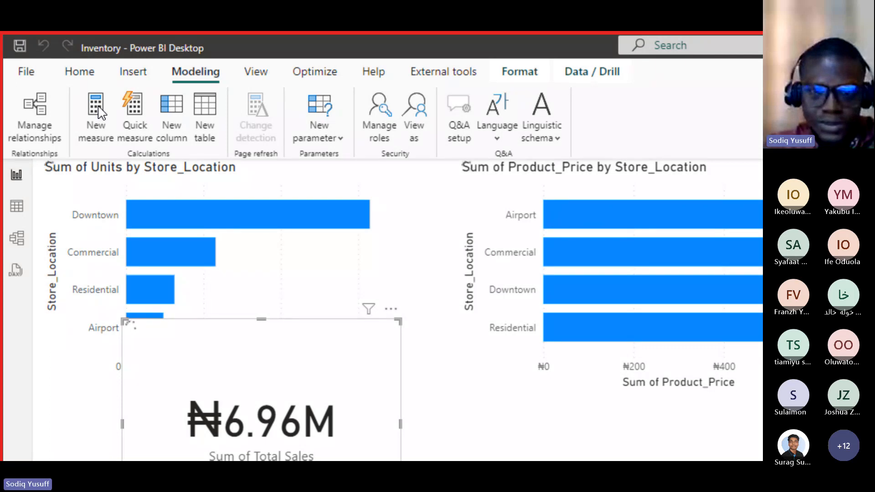
click(97, 112)
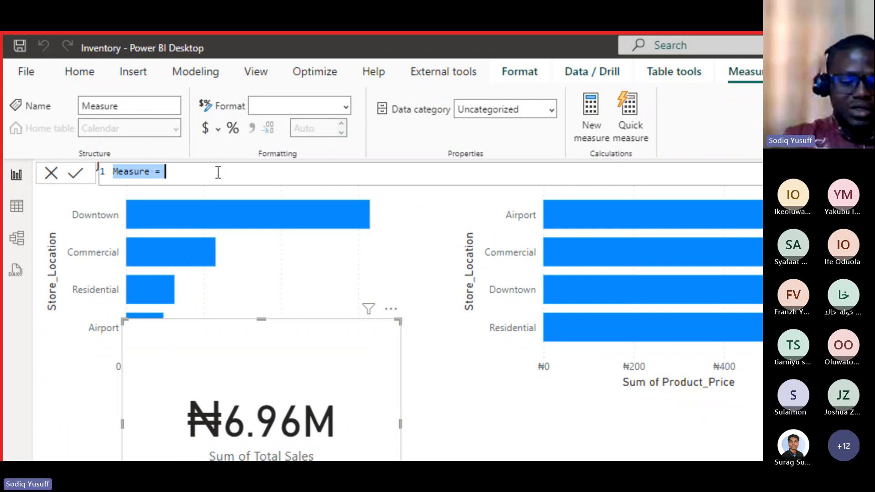
text(Sales=)
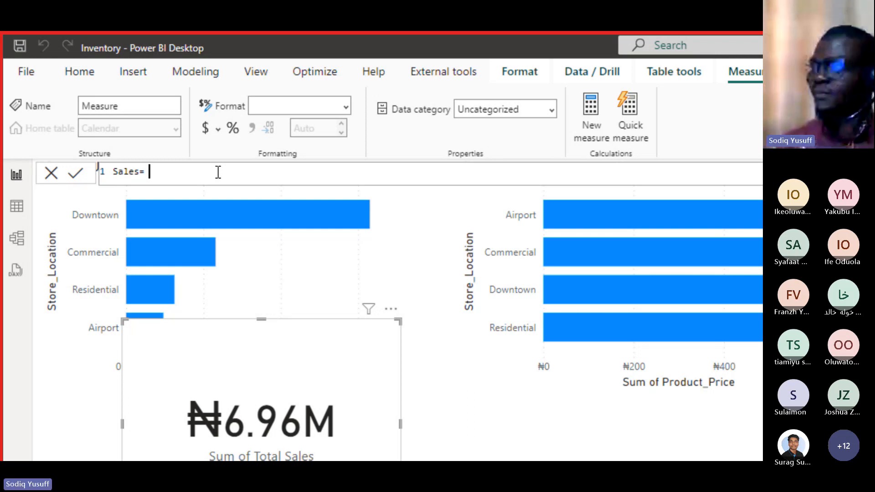
text(sumx)
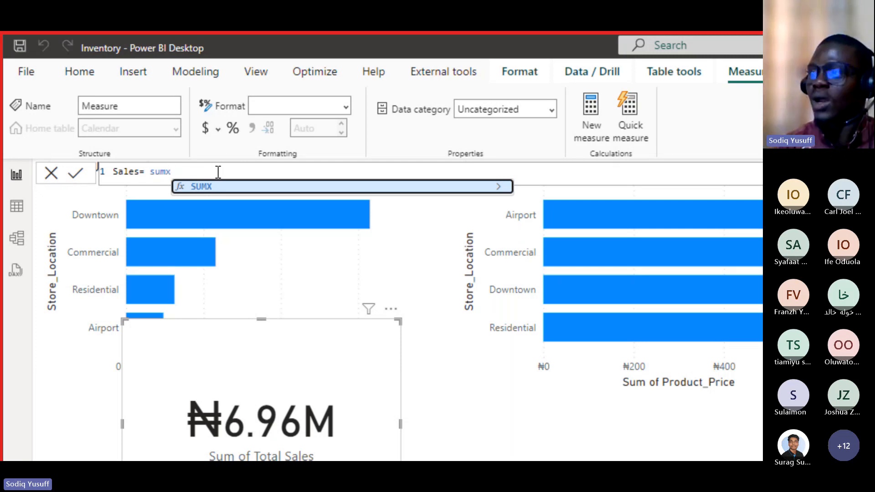
key(Tab)
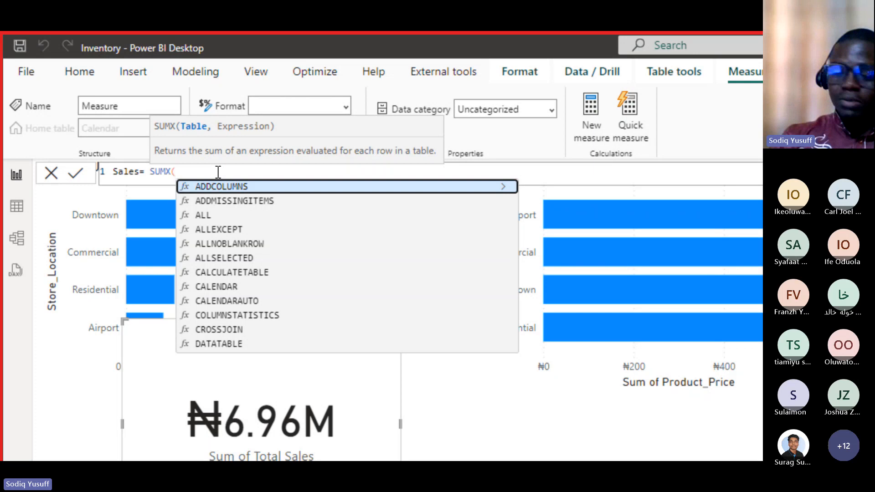
text(sales)
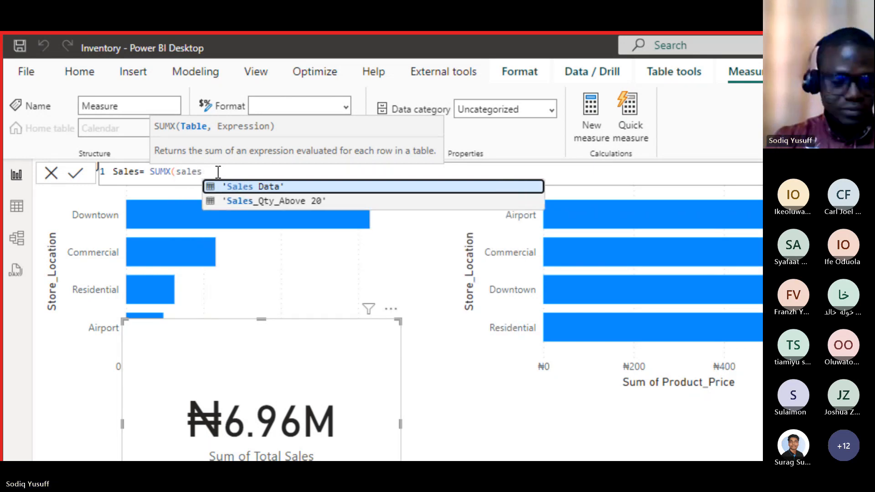
key(Tab)
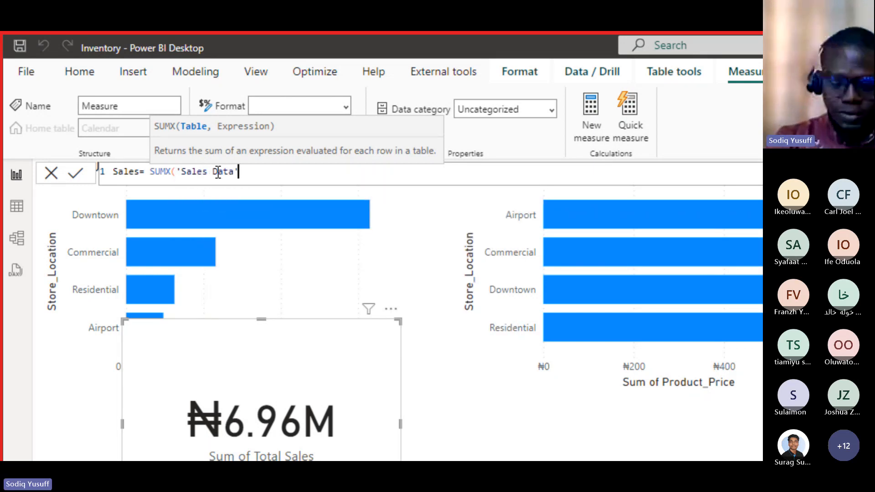
Step: Begin the SUMX expression with 'Sales Data'[Units] followed by the multiplication operator
text(,)
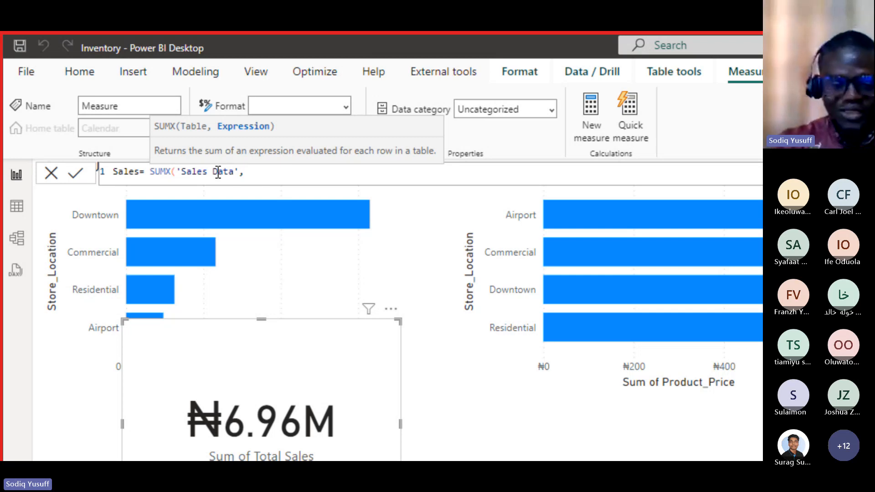
text(un)
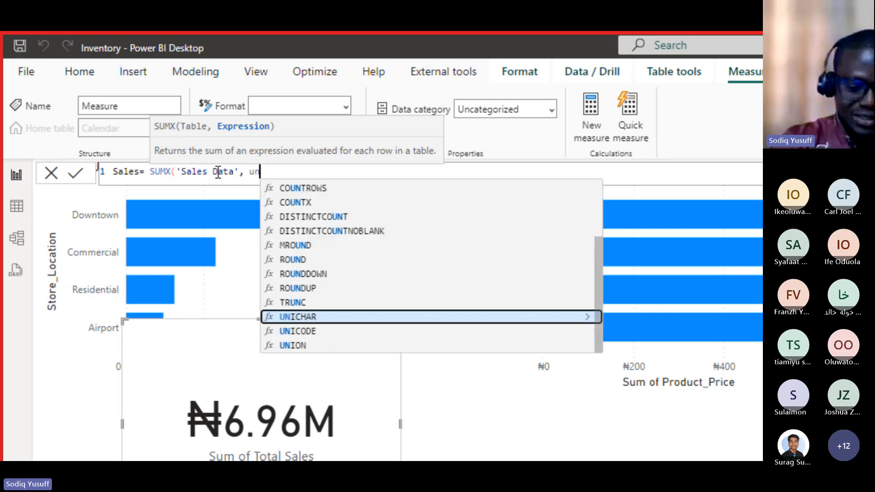
text(it)
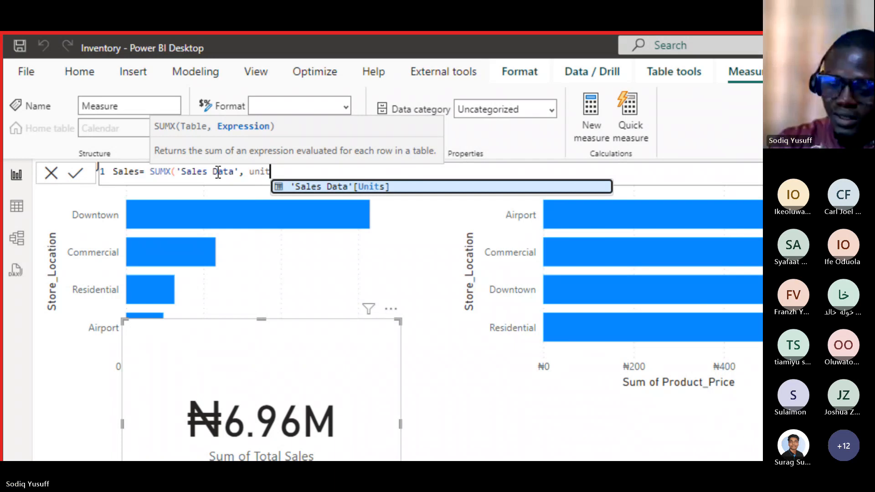
key(Tab)
text(*)
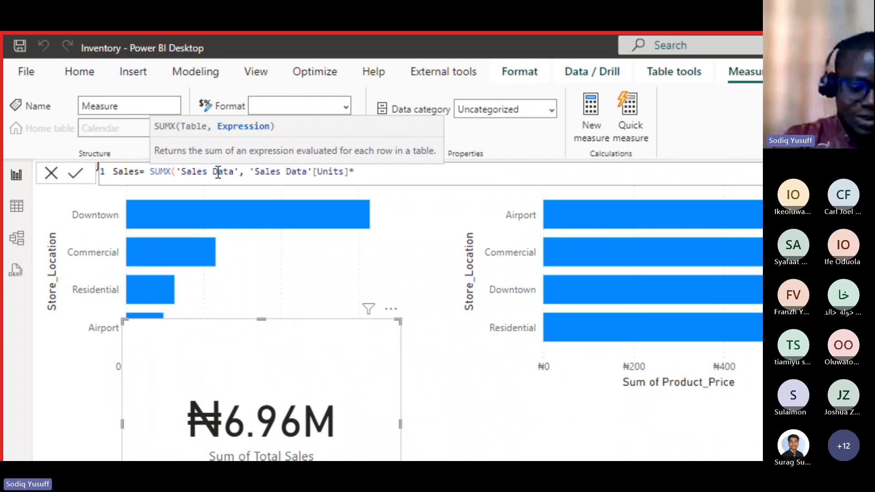
text(produc)
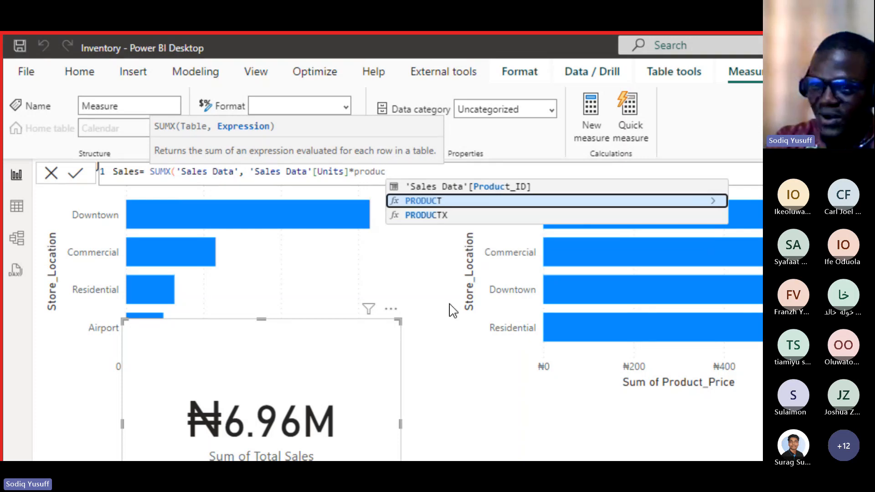
key(BackSpace)
key(BackSpace)
key(BackSpace)
key(BackSpace)
key(BackSpace)
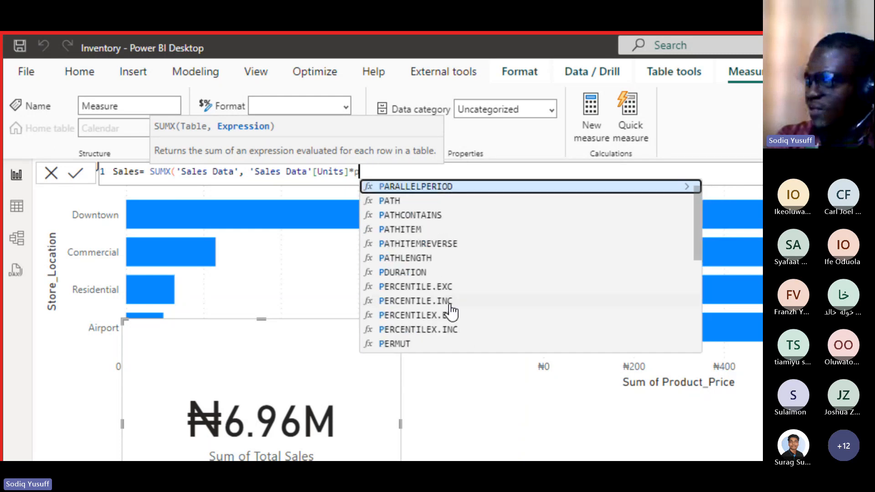
key(BackSpace)
Step: Complete the Sales measure with RELATED('Product Data'[Product_Price]) as the multiplier, close both functions and commit the formula
text(rel)
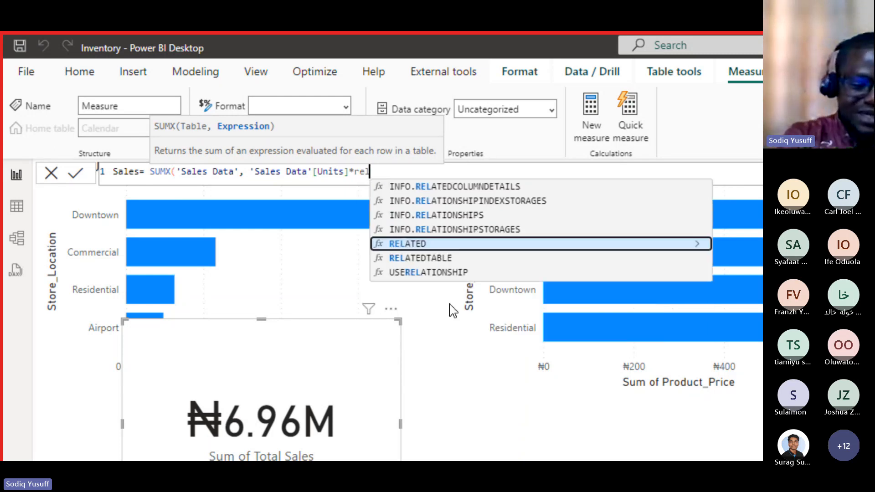
text(ated)
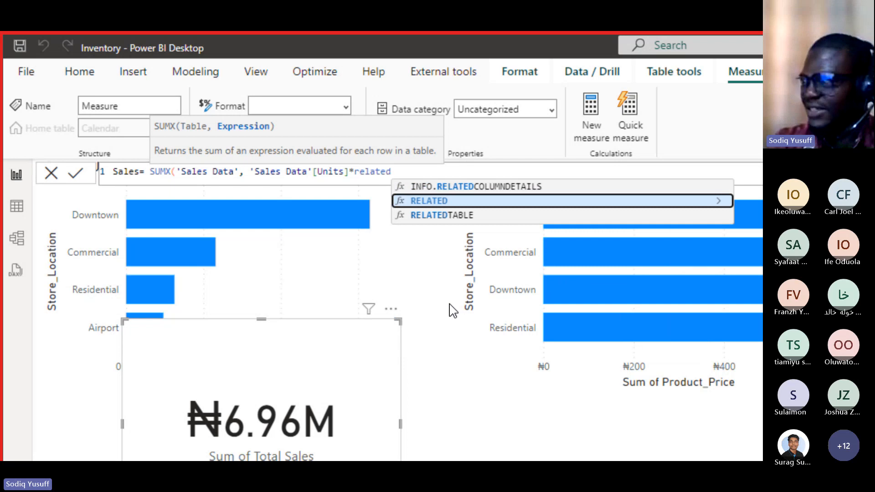
key(Tab)
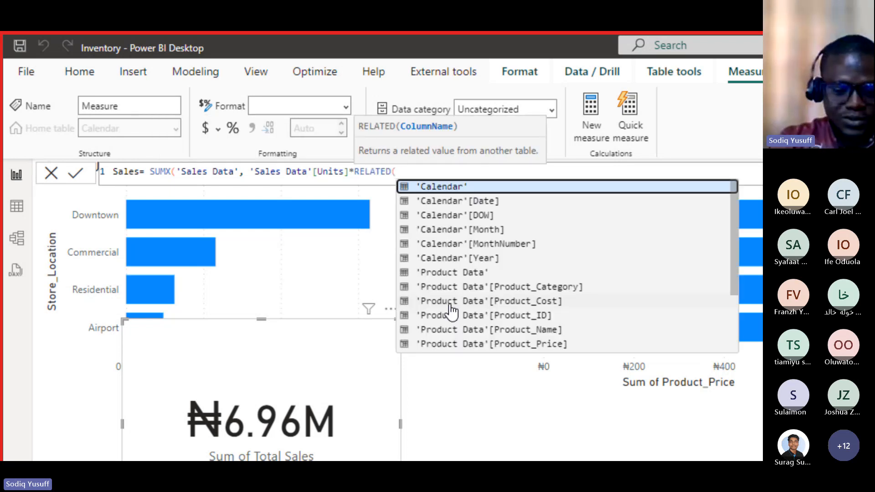
text(produ)
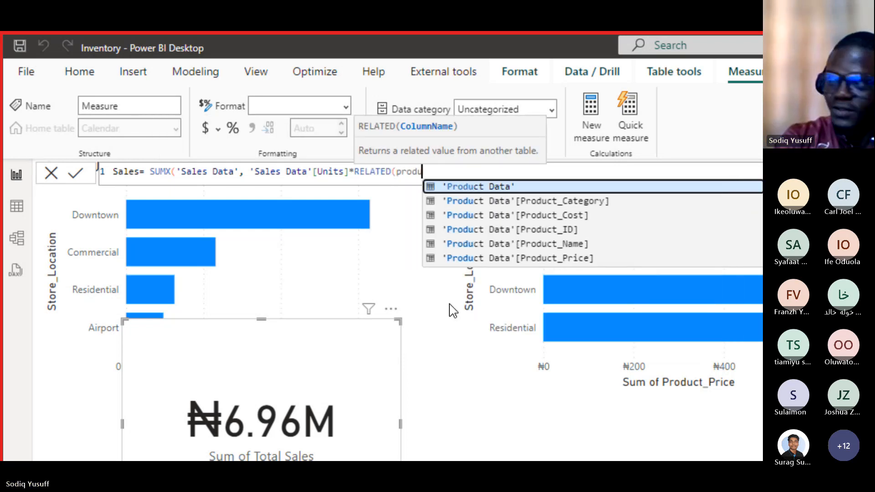
text(ct)
key(Down)
key(Down)
key(Down)
key(Down)
key(Down)
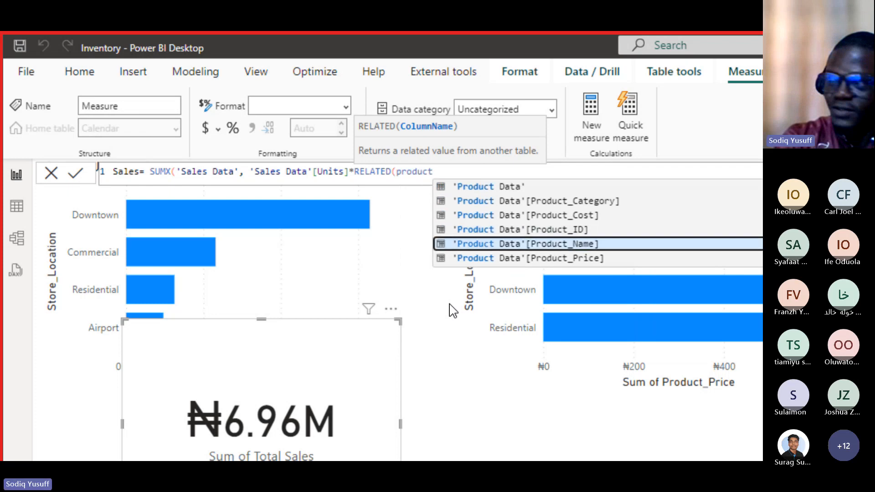
key(Tab)
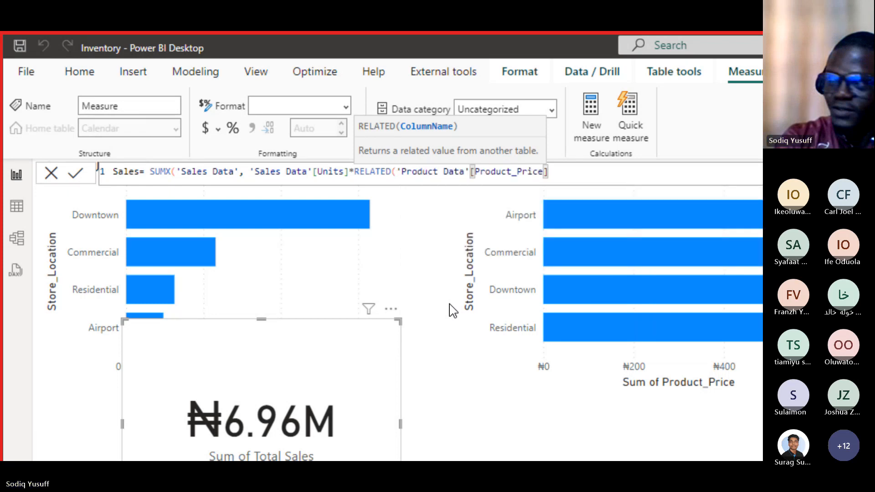
text())
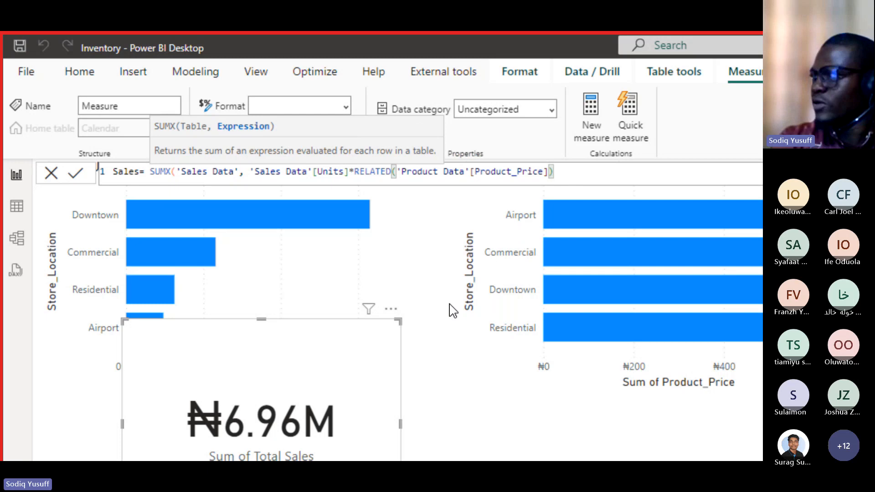
text())
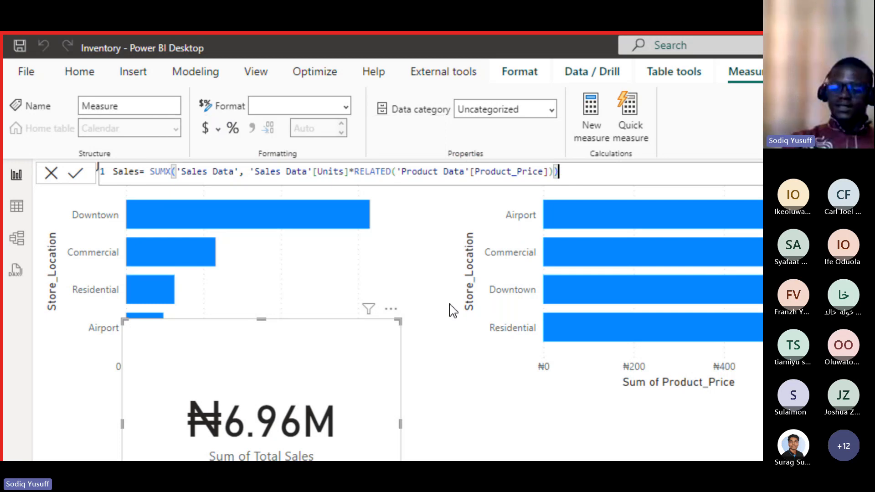
key(Return)
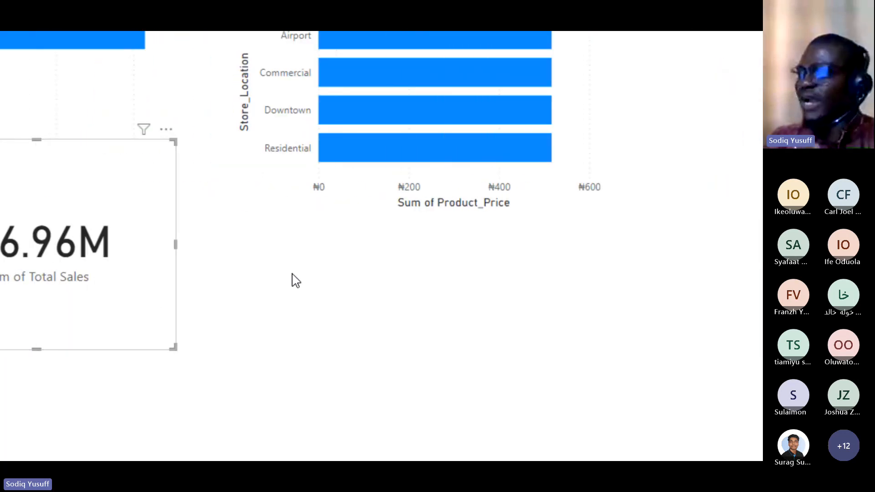
Step: Add a card visual showing the Sales measure beside the Sum of Total Sales card and reduce its height
click(353, 283)
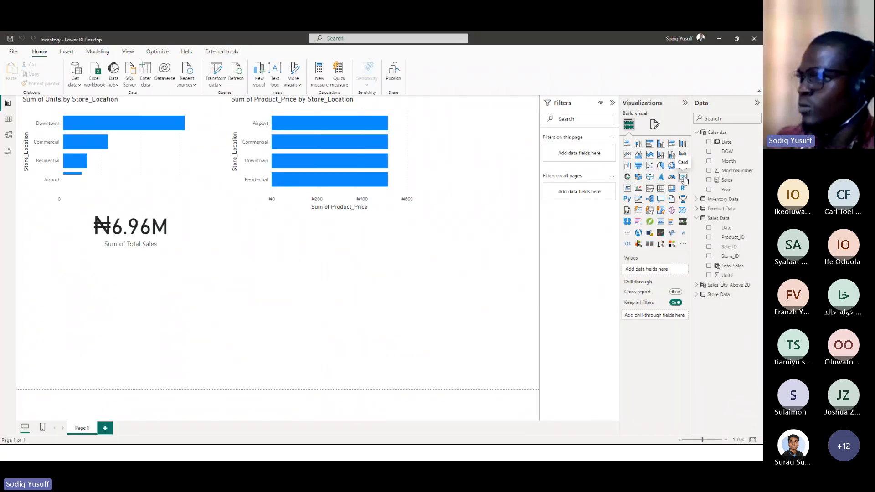
drag(154, 318, 294, 222)
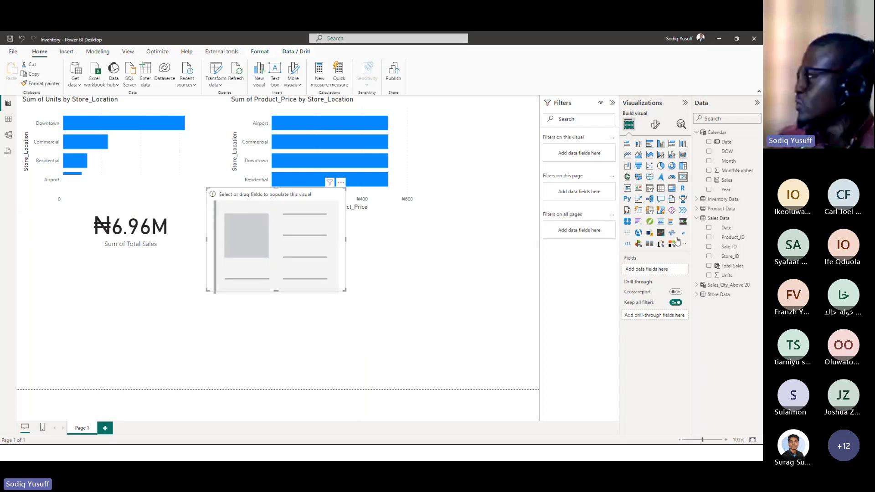
click(710, 181)
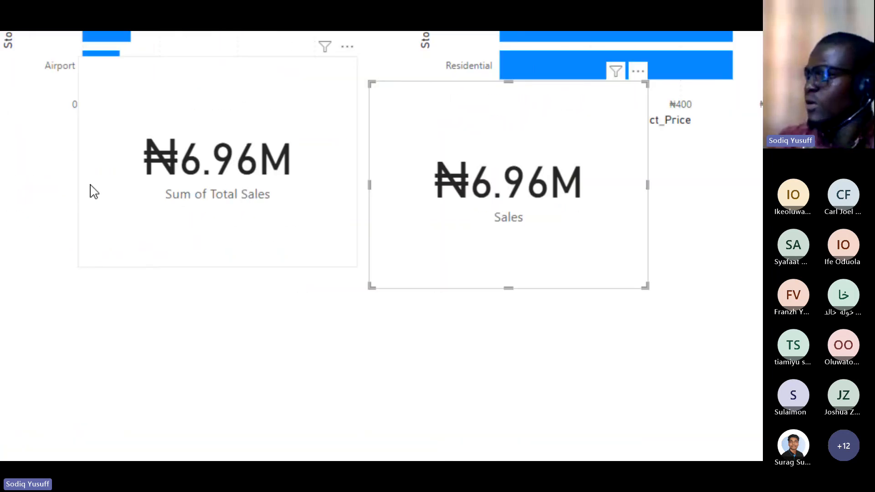
drag(507, 287, 506, 253)
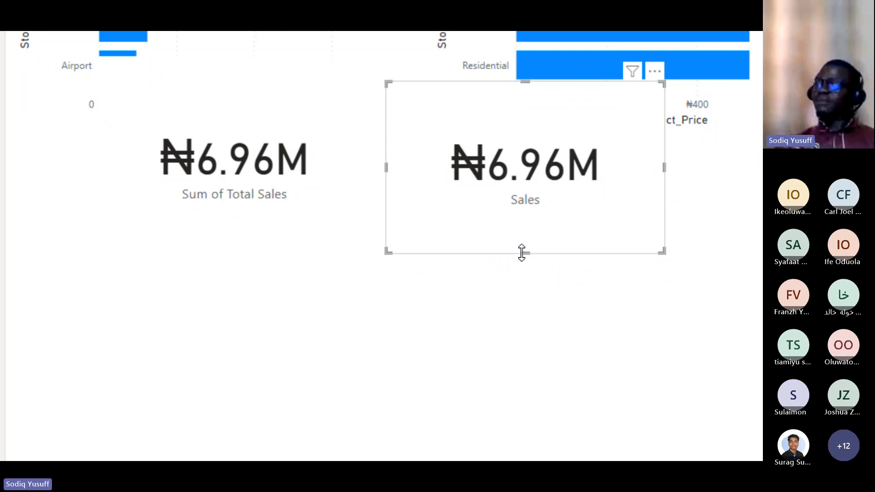
click(267, 214)
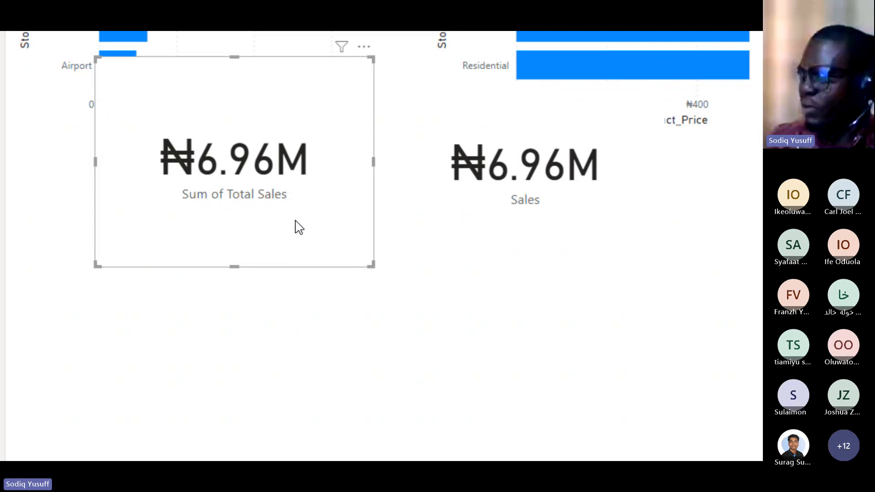
click(490, 212)
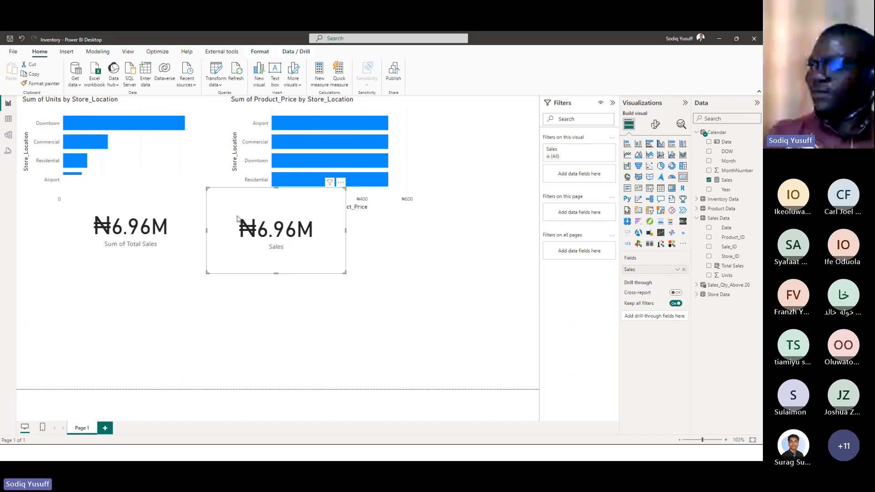
Step: Delete the Sum of Units and Sum of Product_Price bar charts from the report page
click(153, 155)
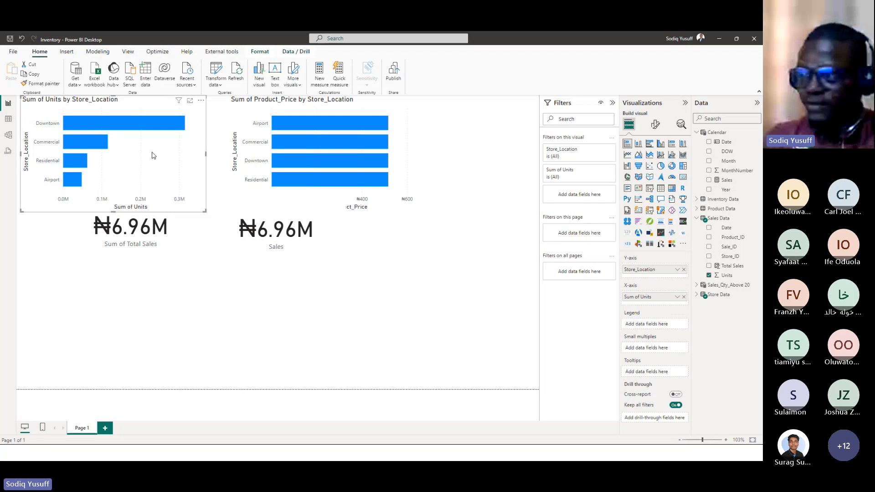
key(Delete)
click(234, 168)
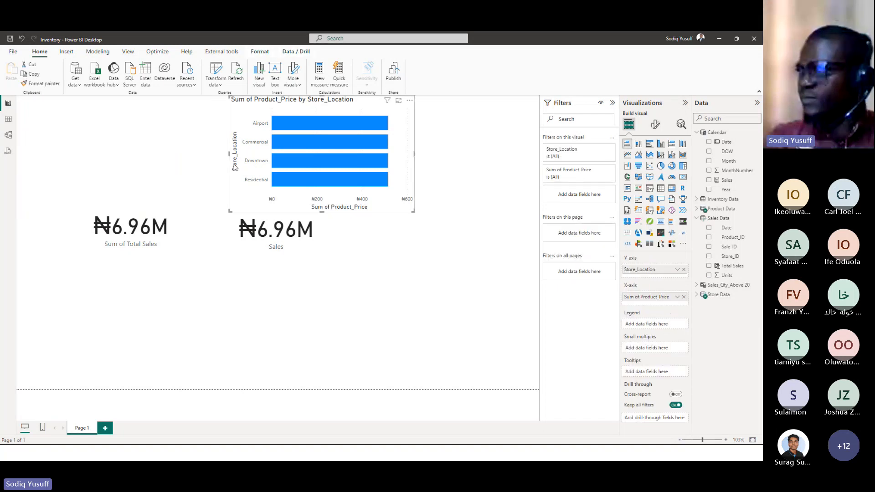
key(Delete)
Step: Move the Sales card to the upper-left corner of the report page and delete the Sum of Total Sales card
drag(269, 199, 78, 106)
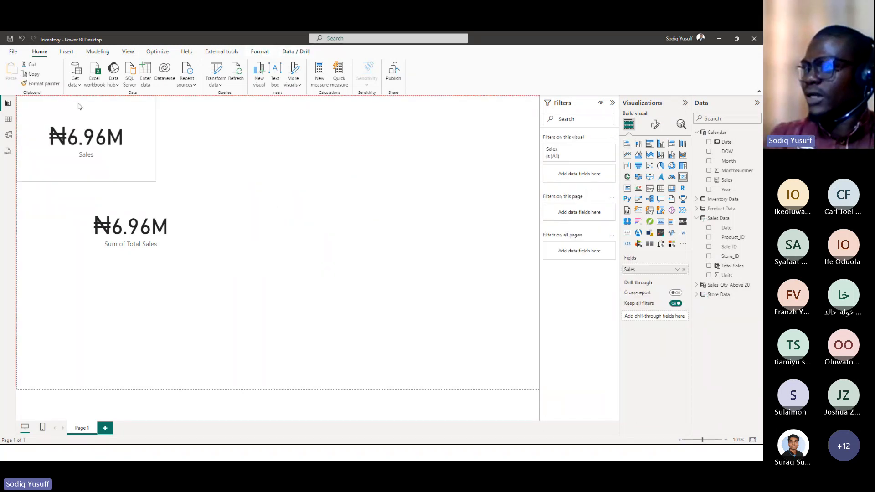
click(157, 220)
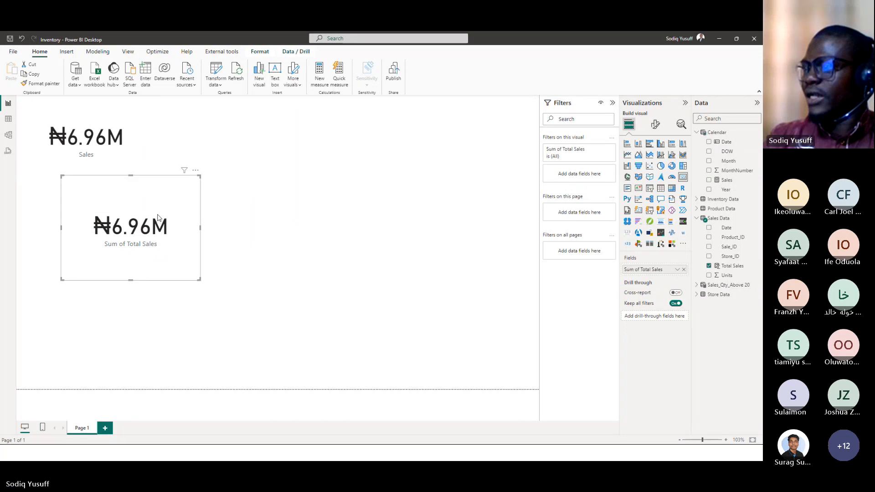
key(Delete)
Step: Convert the Sales card to the new card visual type
click(128, 159)
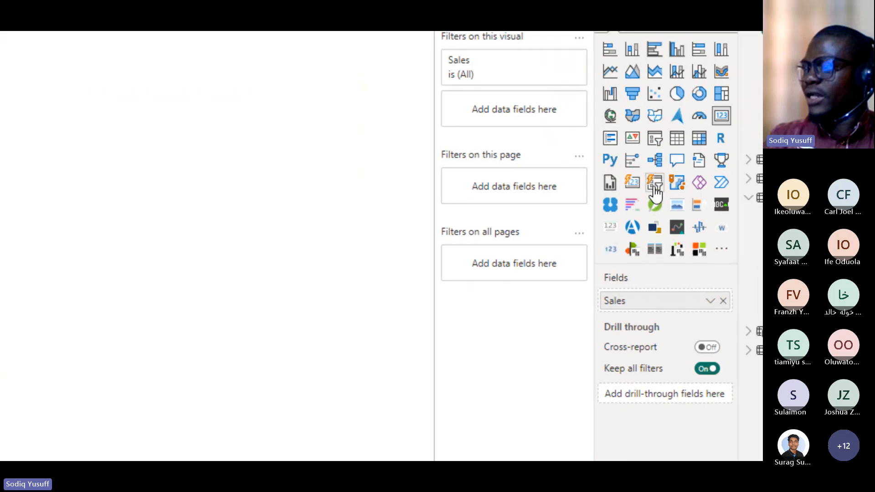
click(633, 187)
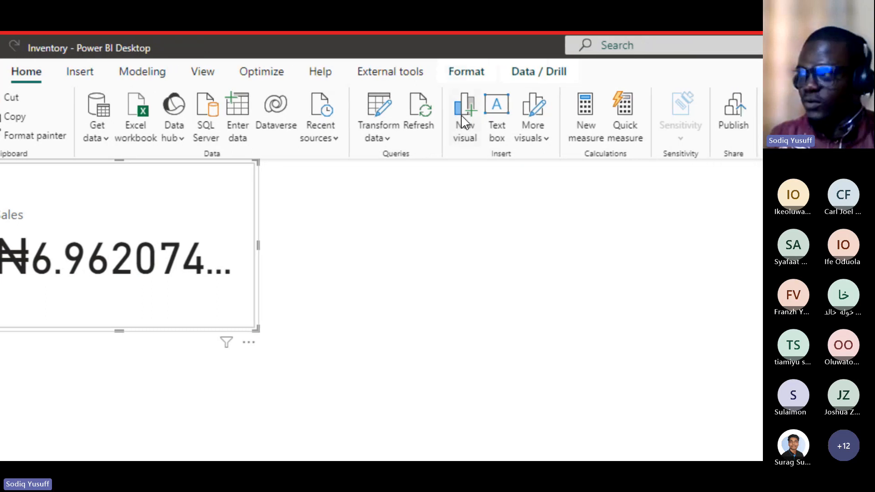
Step: Start a new measure named COGS with SUMX over the 'Sales Data' table, beginning its expression with 'Sales Data'[Units]
click(581, 108)
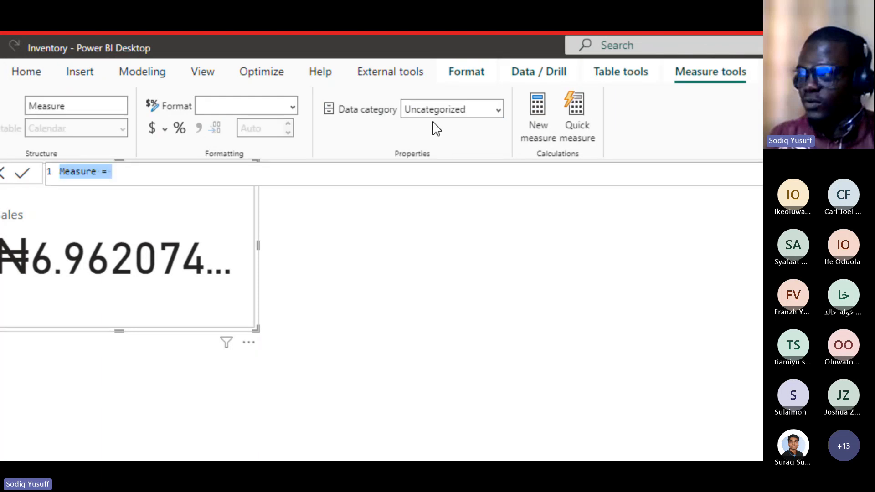
text(C)
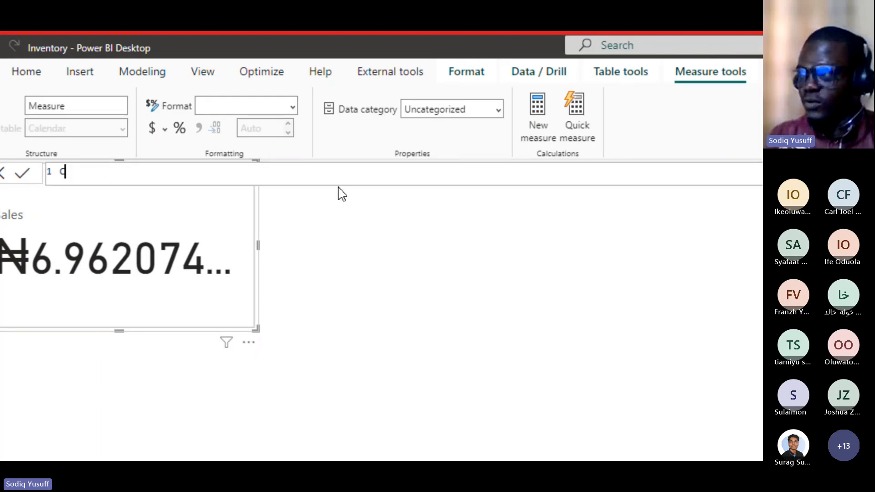
text(OGS= sumx()
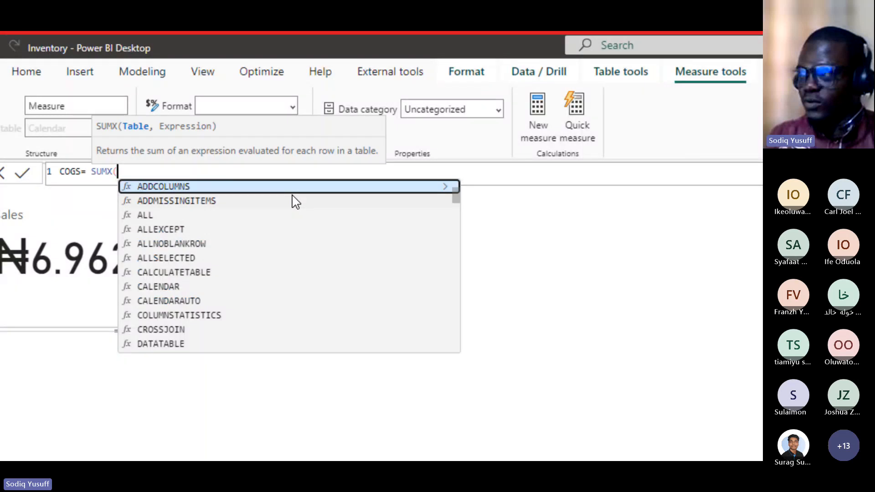
text(sales)
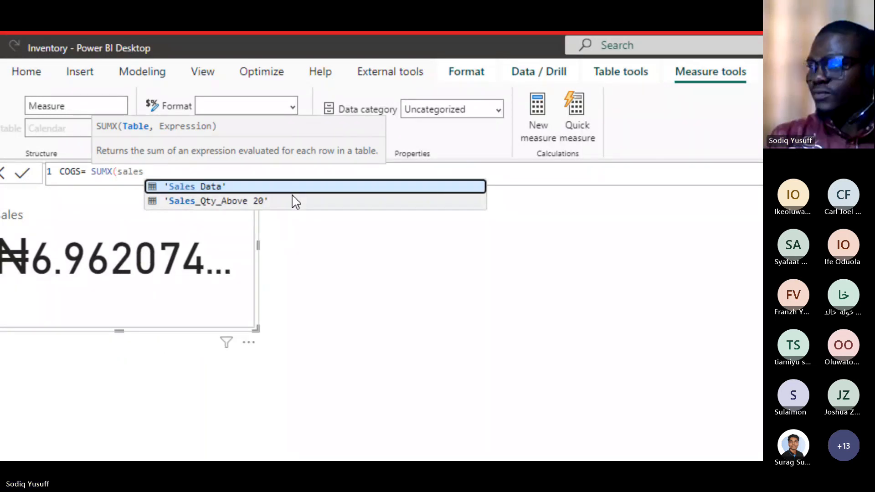
key(Tab)
text(,)
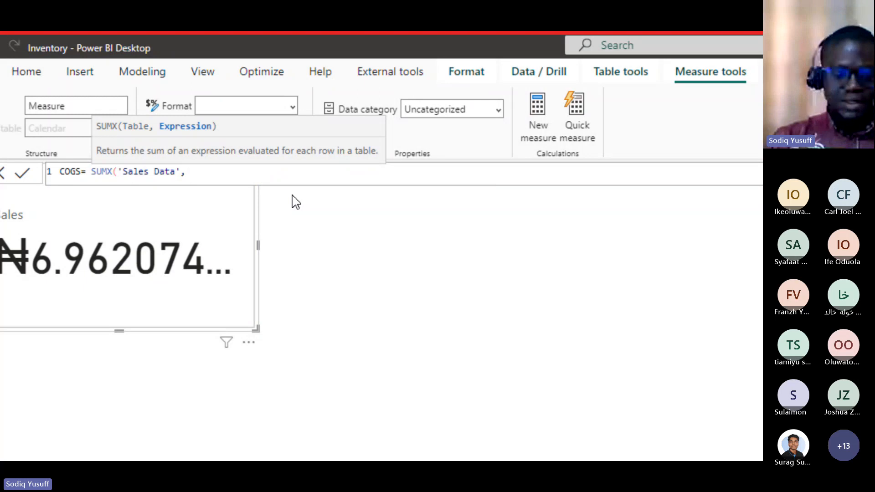
text(unit)
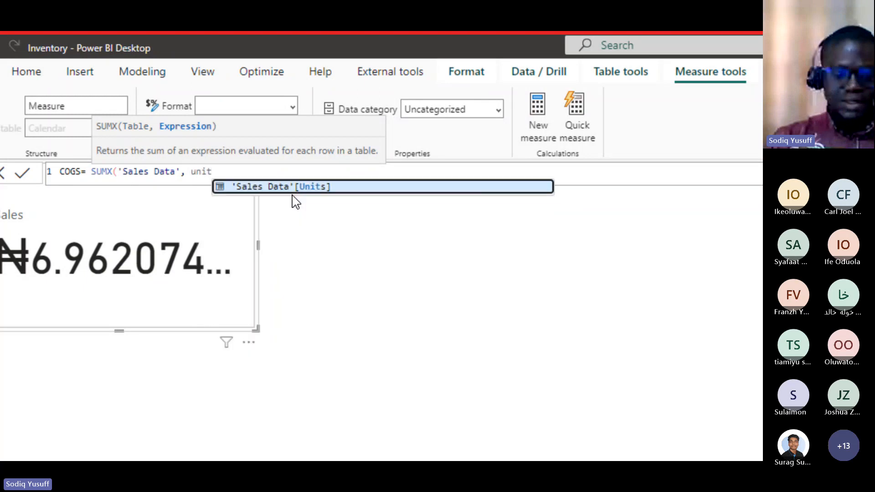
key(Tab)
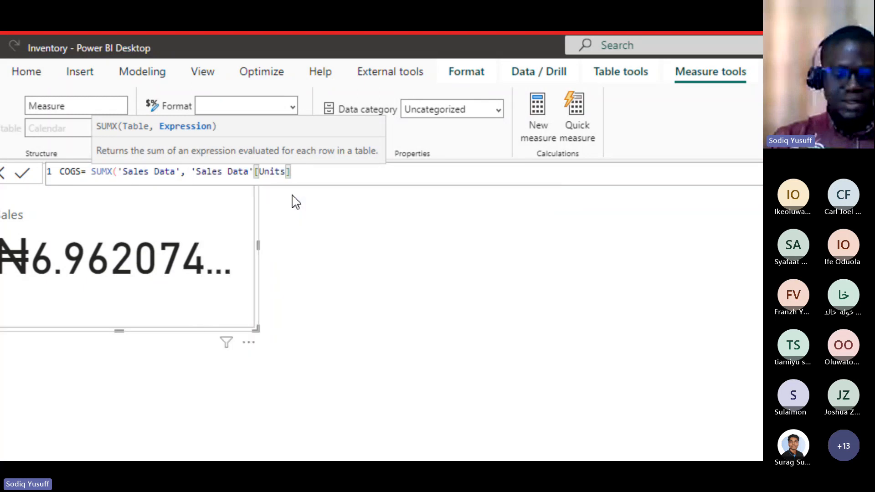
Step: Complete the COGS formula by multiplying the units by RELATED('Product Data'[Product_Cost]) and commit the measure
text(*related)
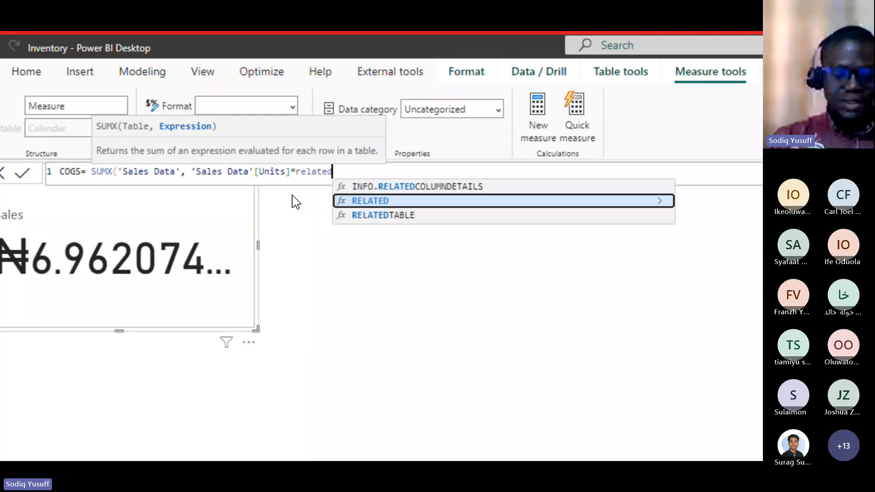
key(Tab)
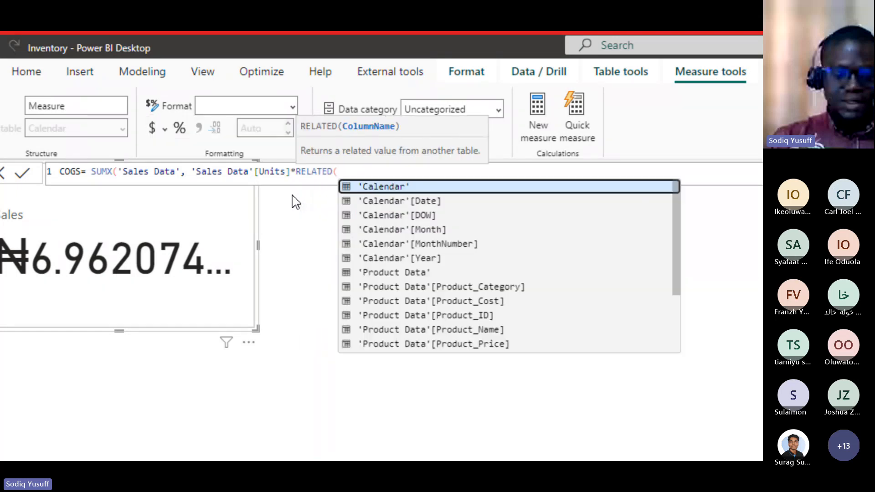
text(pri)
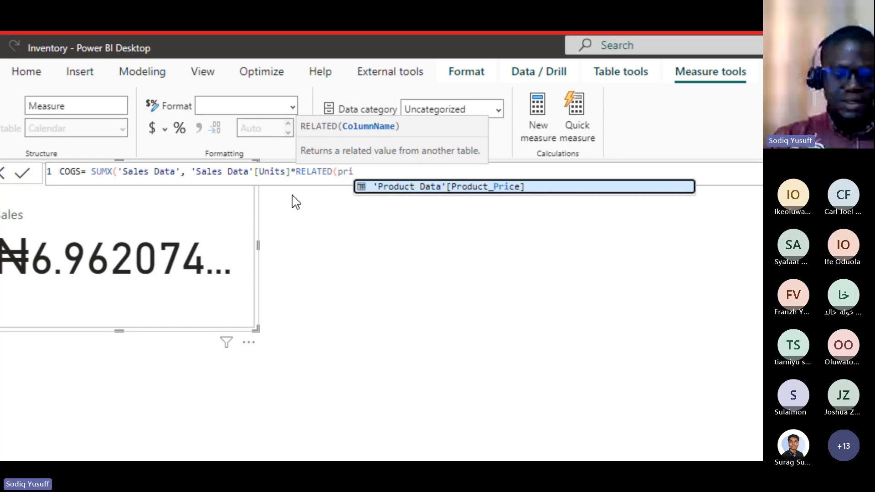
key(BackSpace)
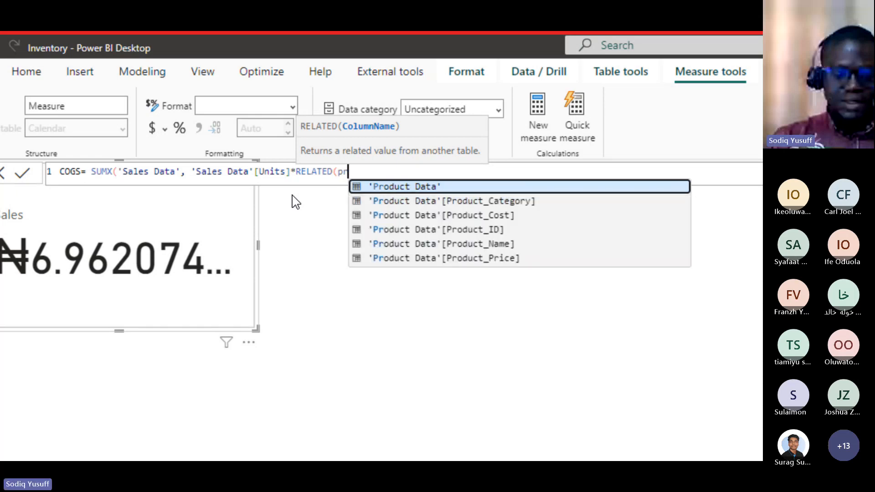
key(BackSpace)
key(Down)
key(Down)
key(Tab)
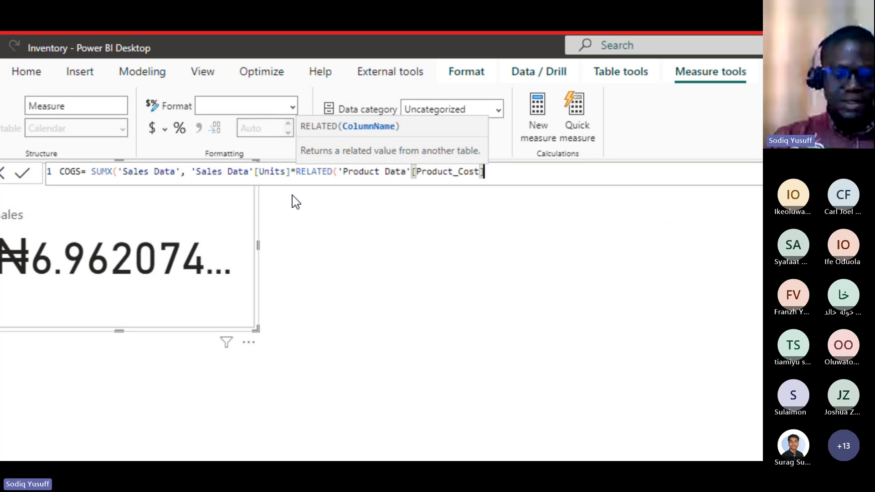
text()))
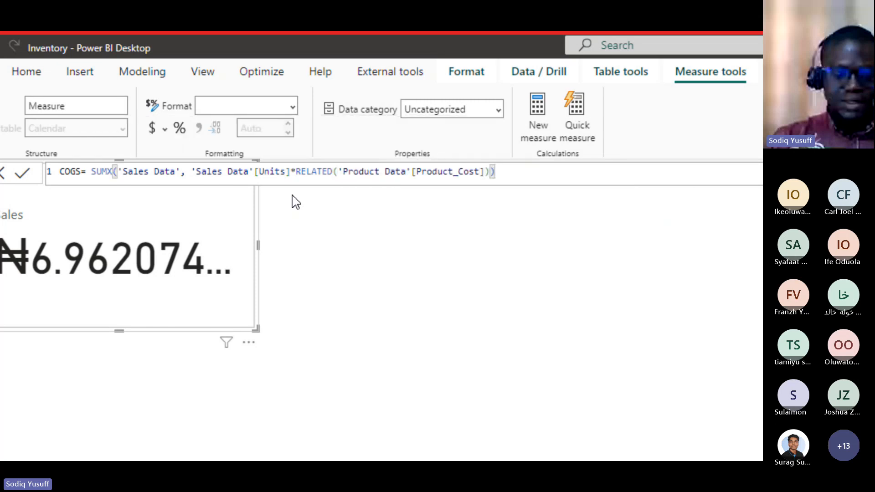
key(Return)
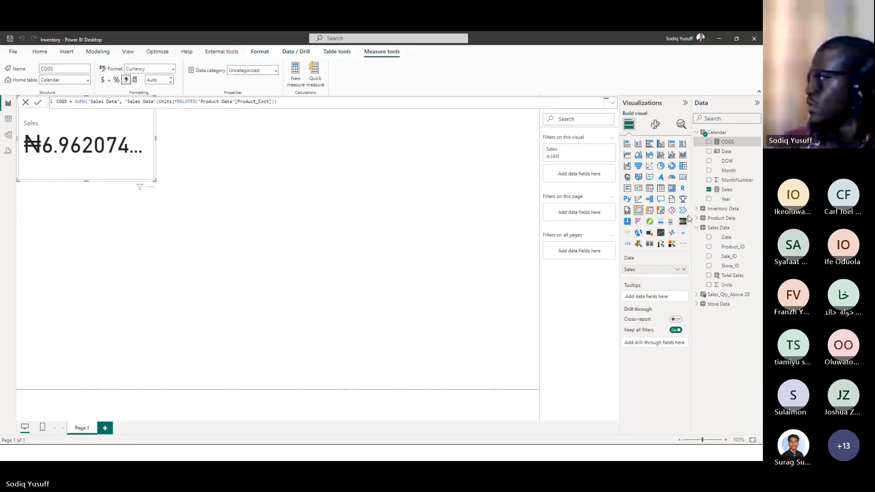
Step: Add the COGS measure to the Sales card visual and enlarge the visual so both values fit in full
click(716, 145)
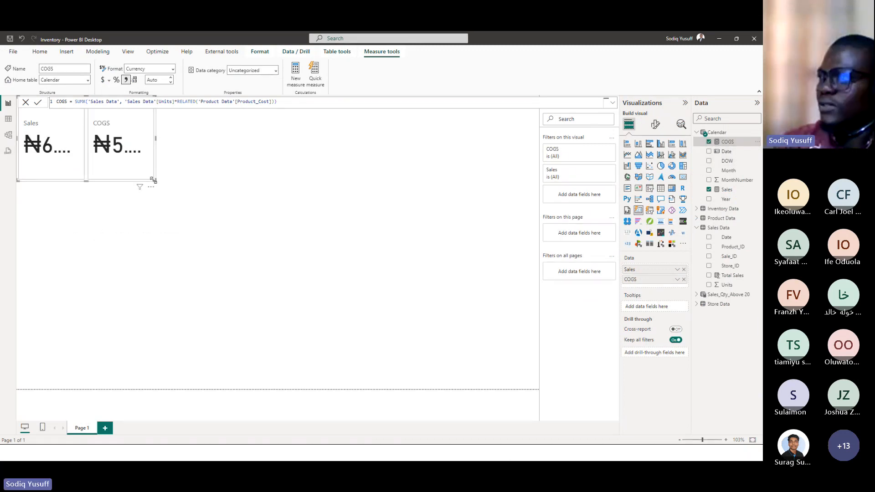
drag(155, 181, 280, 208)
drag(416, 225, 446, 223)
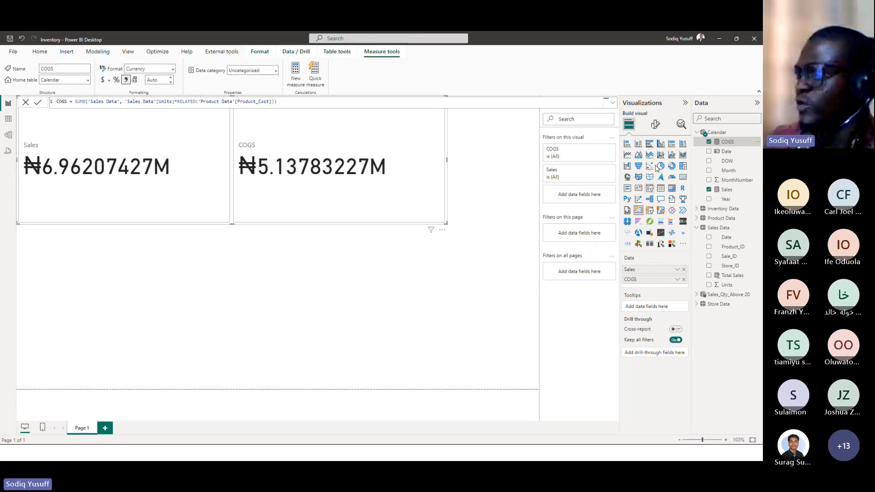
Step: Set the card's callout values to 2 decimal places and shrink the card visual to a compact size
click(656, 125)
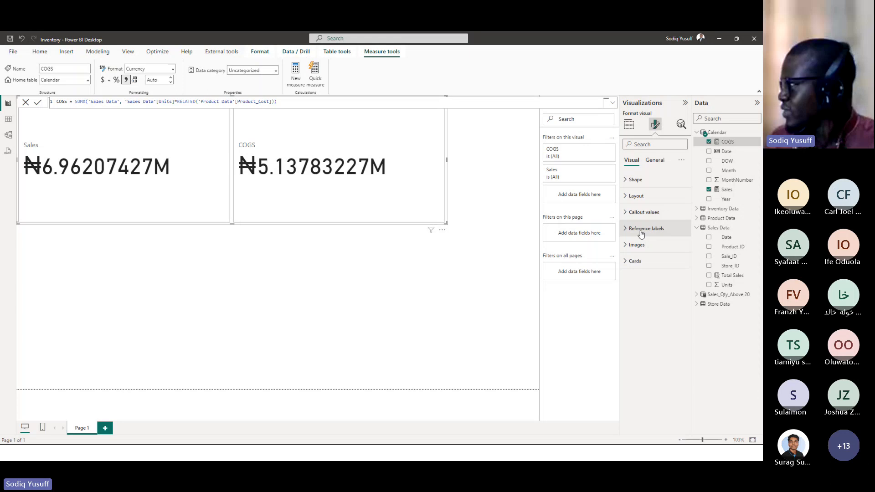
click(643, 212)
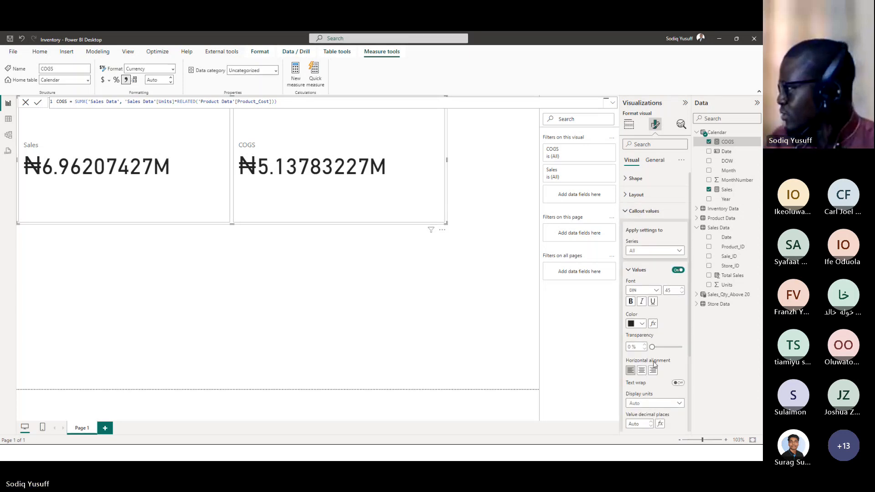
scroll(654, 363, down, 3)
click(646, 299)
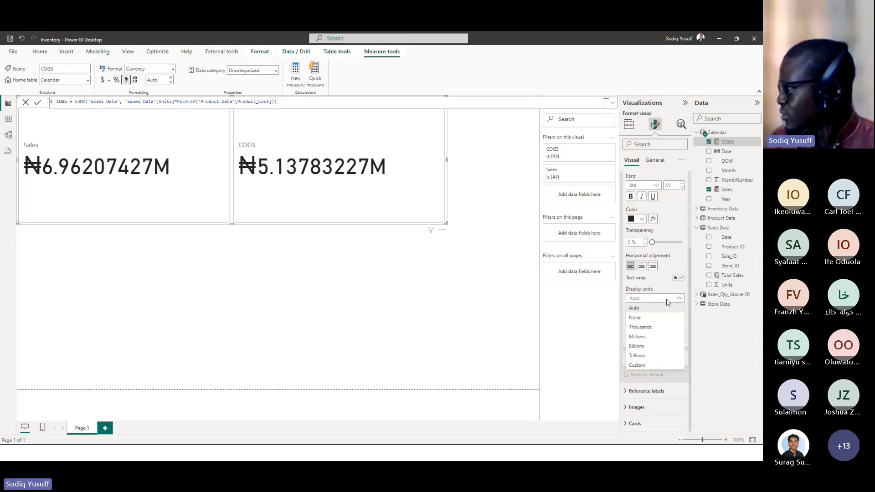
click(690, 288)
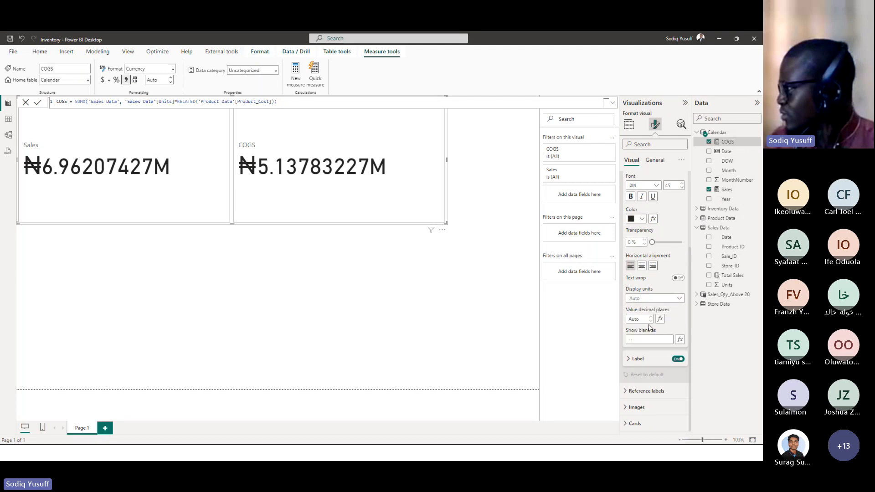
click(651, 317)
click(651, 317)
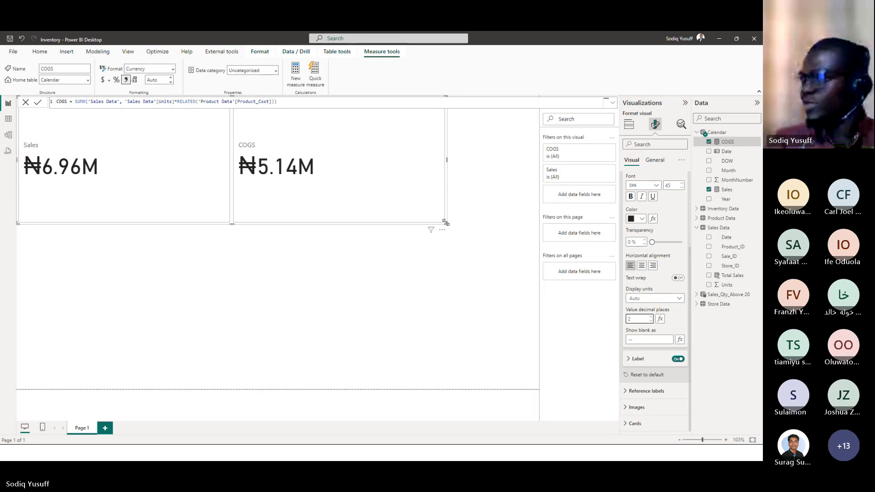
drag(446, 223, 256, 194)
click(285, 156)
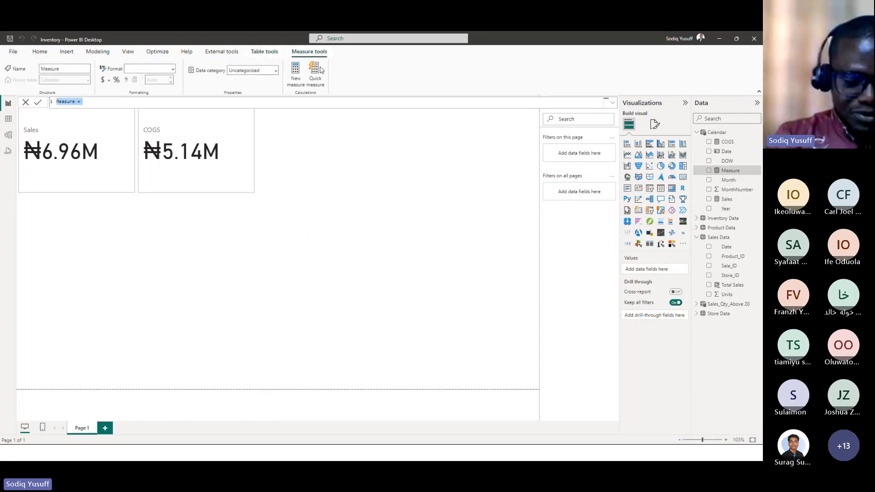
Step: Create a measure named Profit that subtracts [COGS] from [Sales]
text(Profit)
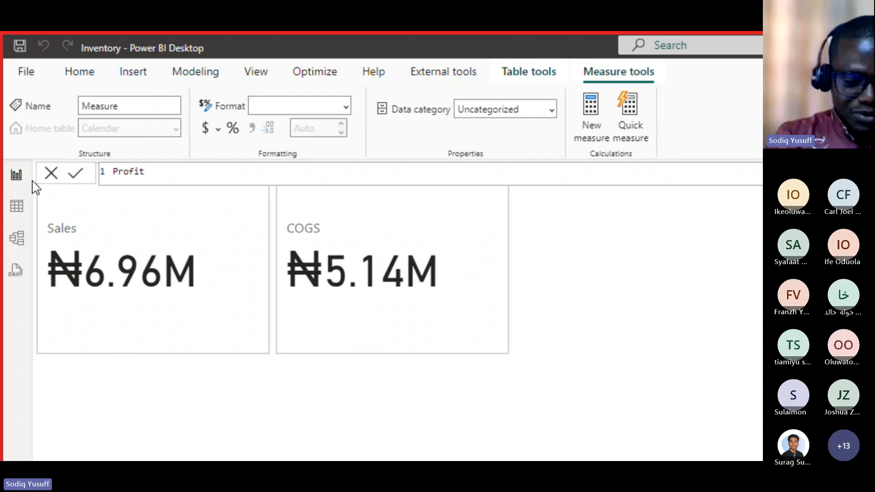
text(= s)
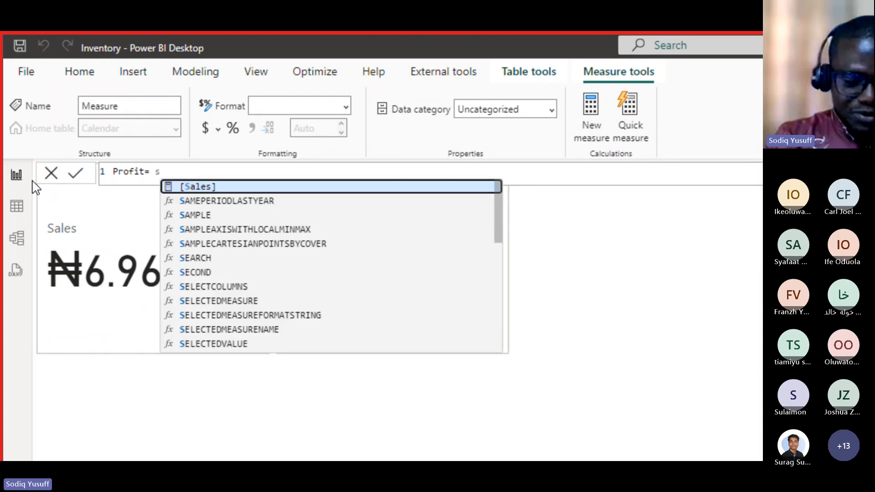
text(a)
key(Tab)
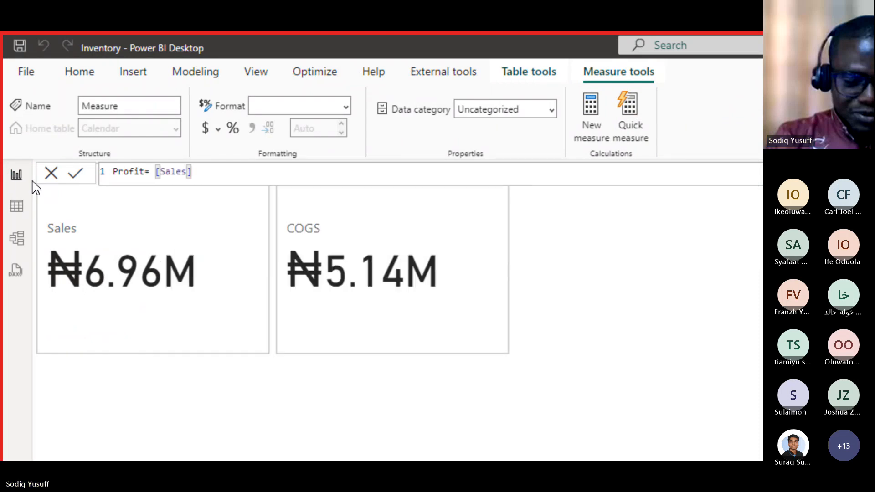
text(-)
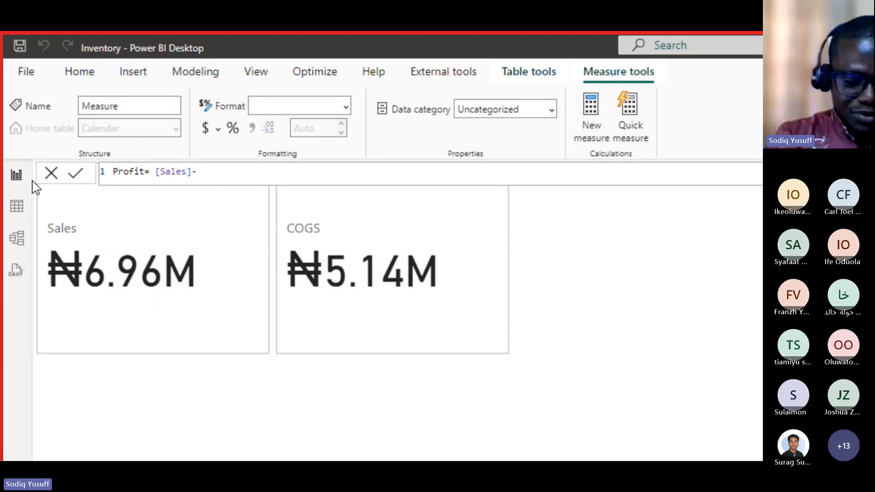
text(cogs)
key(Tab)
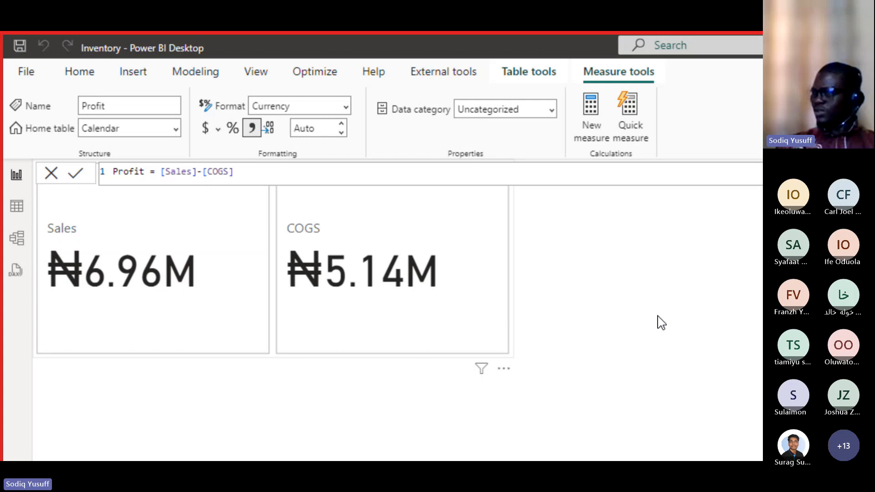
Step: Add the Profit measure to the card visual, widen it to fit all three values, and reduce its height slightly
click(144, 305)
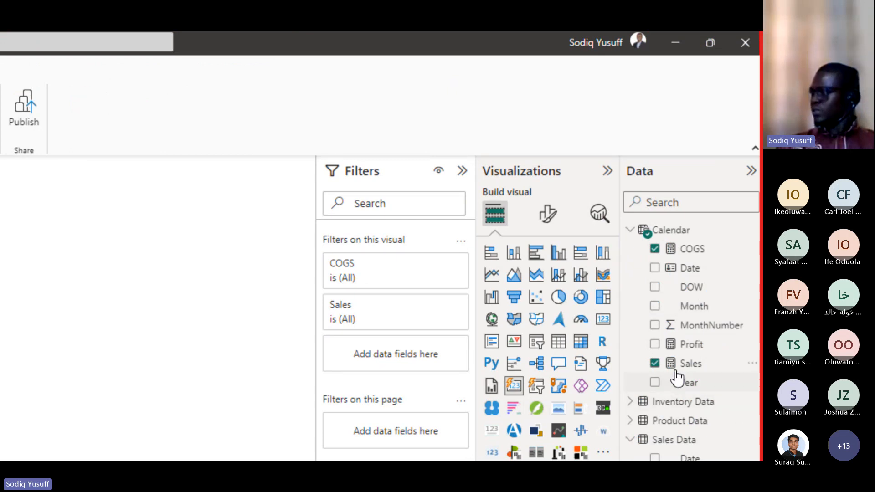
click(655, 345)
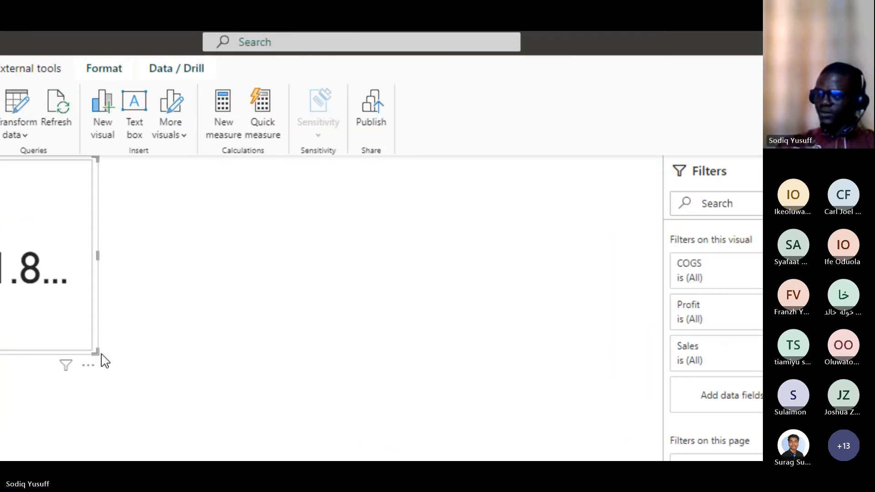
drag(96, 354, 252, 371)
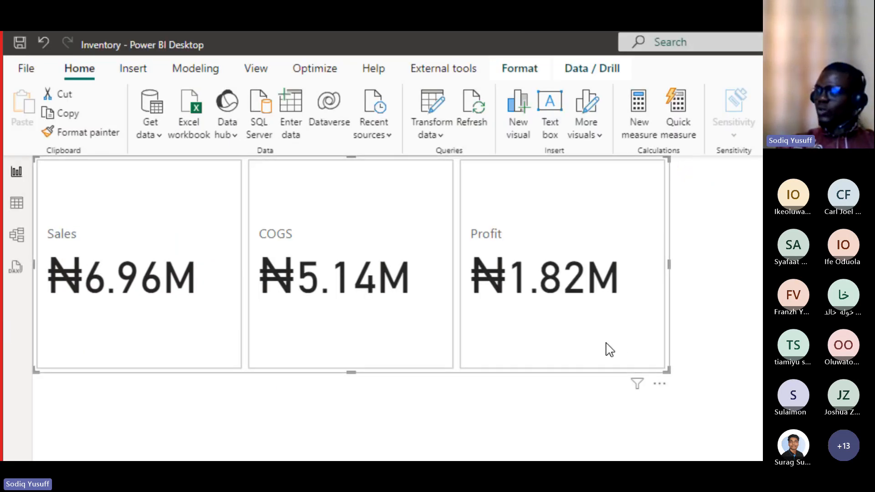
drag(660, 371, 665, 341)
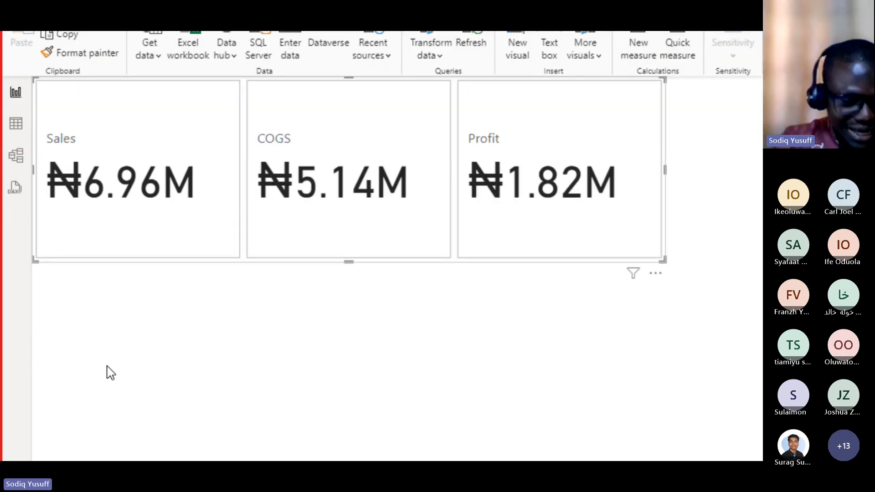
click(233, 310)
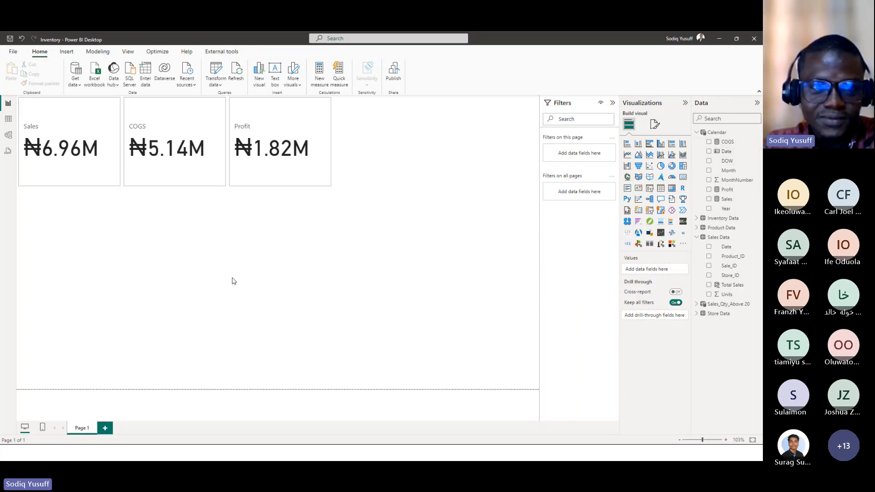
Step: Check the questions in the Word document, then add a line chart of Sales and Profit by Month below the cards in Power BI
key(alt+Tab)
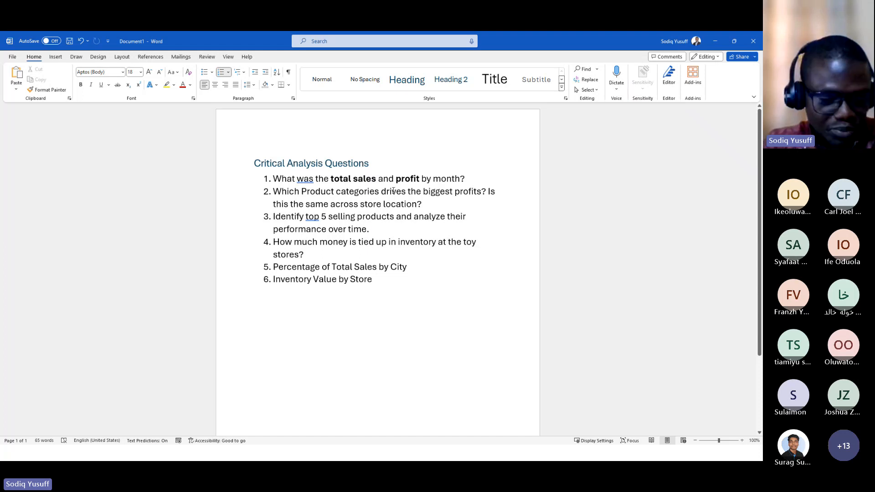
key(alt+Tab)
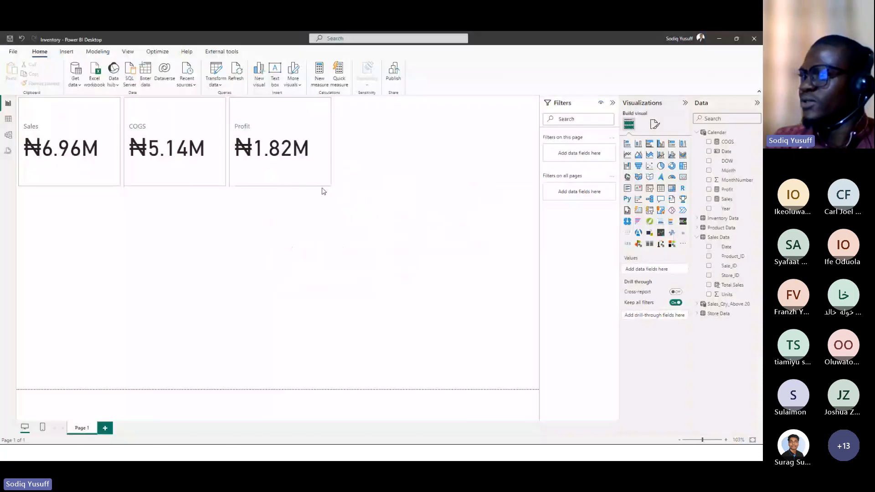
click(627, 155)
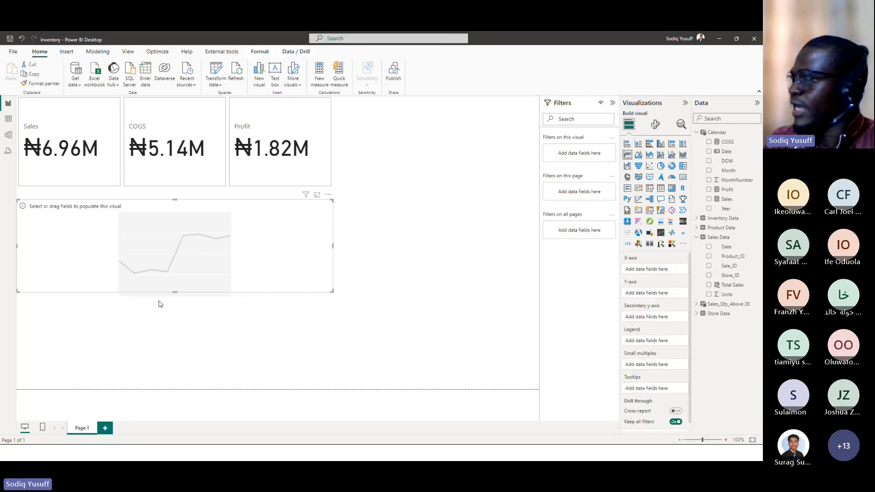
drag(228, 363, 278, 370)
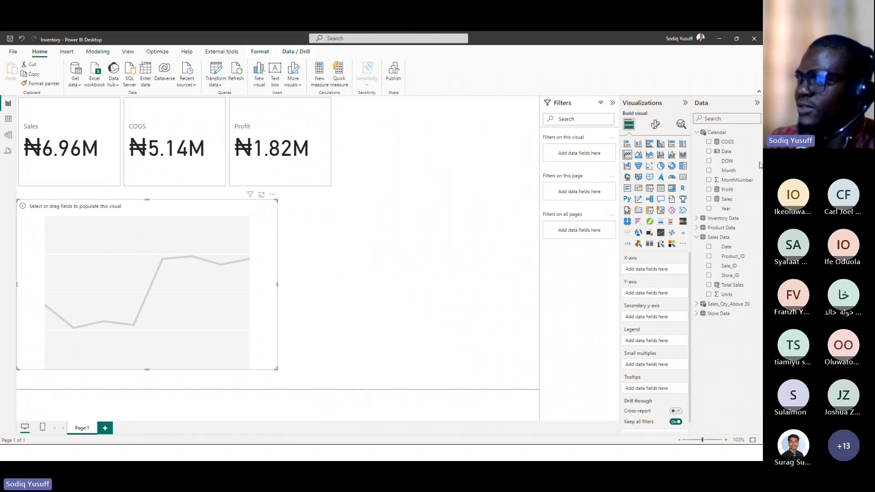
click(709, 171)
click(713, 199)
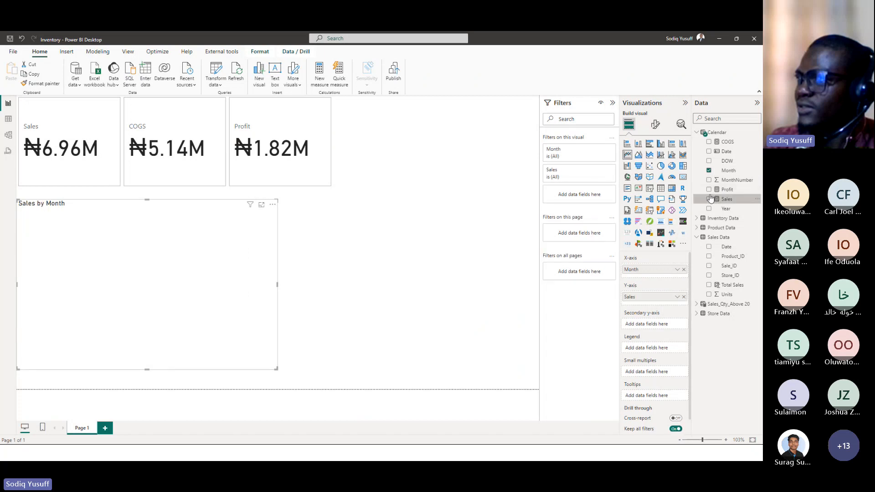
click(713, 190)
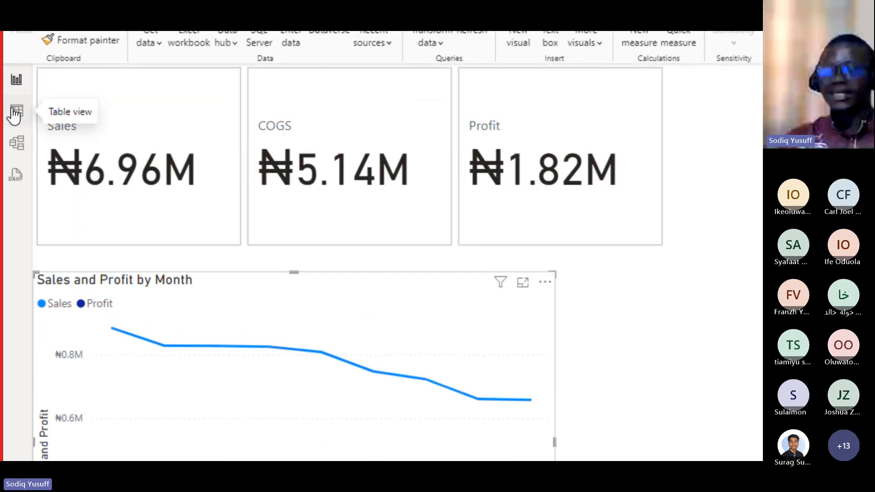
Step: Set the Month column of the Calendar table to sort by MonthNumber
click(15, 113)
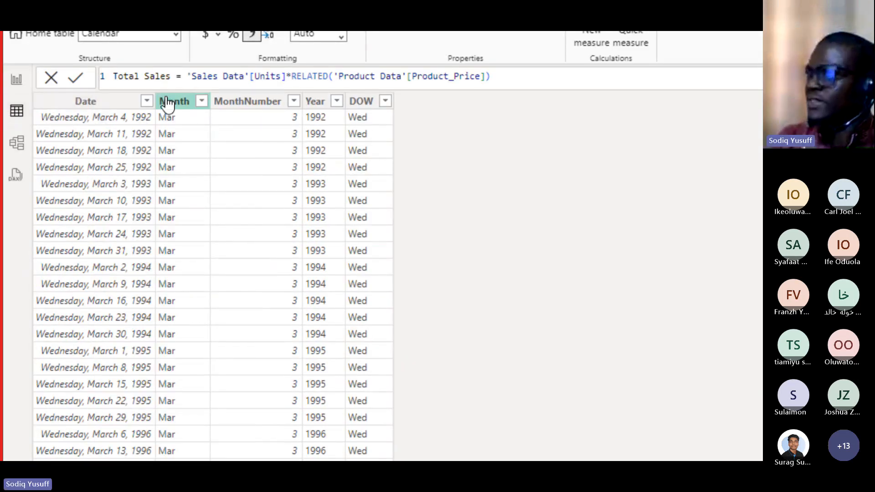
click(169, 105)
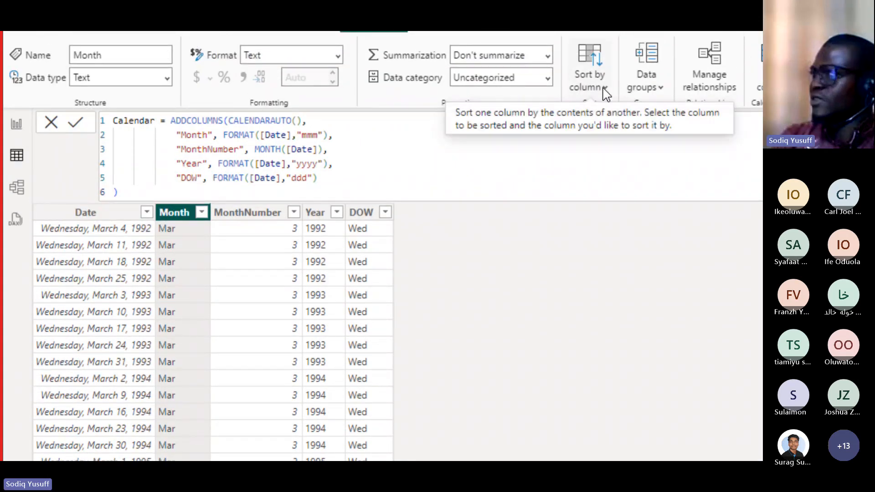
click(604, 87)
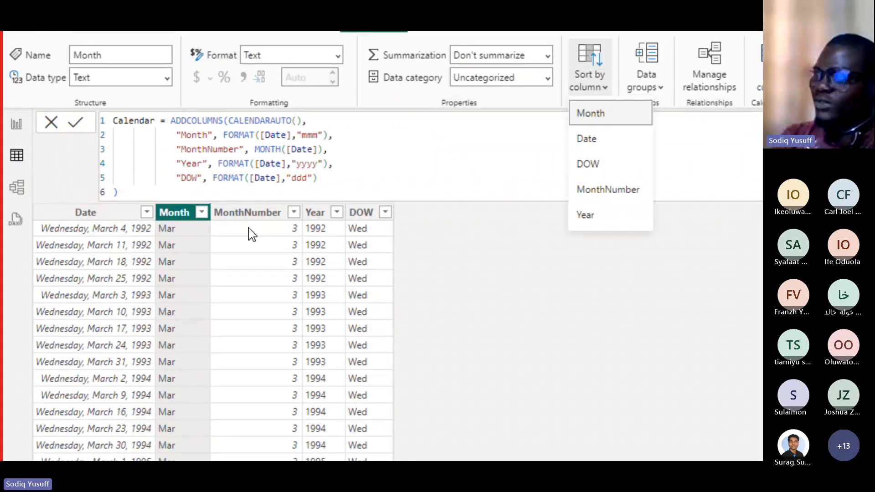
scroll(264, 323, down, 15)
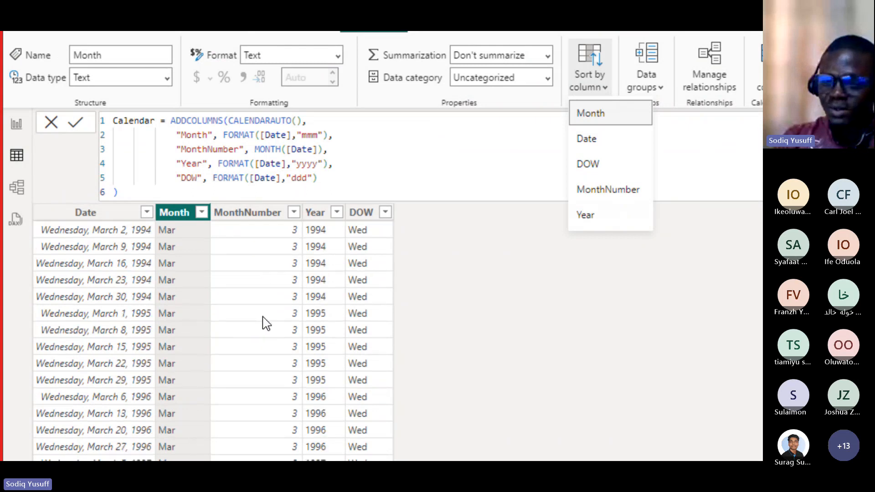
scroll(264, 322, up, 15)
scroll(264, 322, up, 2)
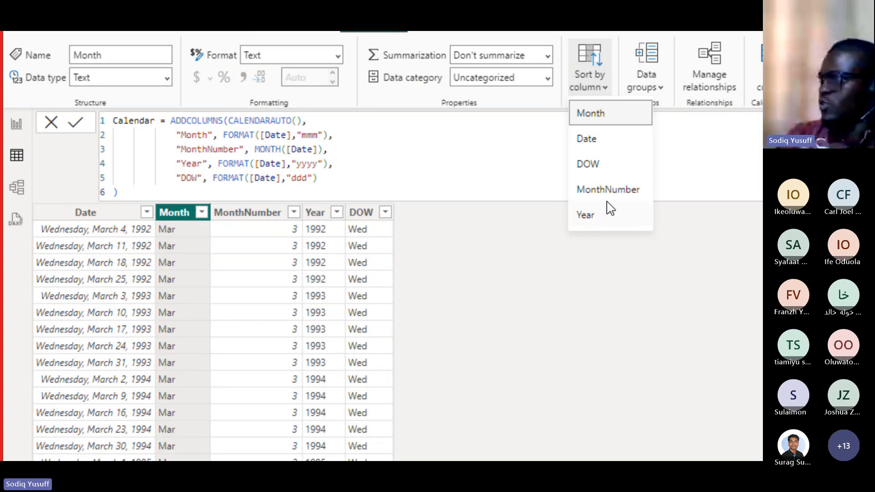
click(611, 190)
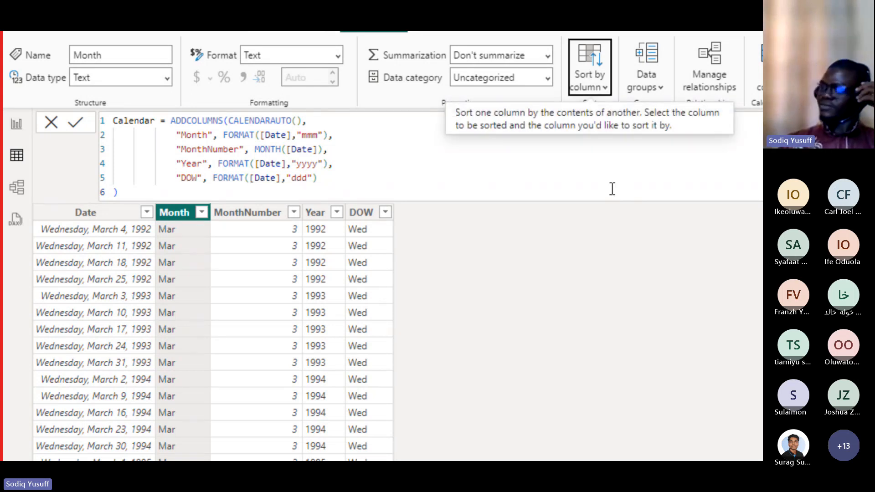
Step: Remove Month from the line chart's X-axis and add it again in the report, and make the chart slightly smaller
click(9, 126)
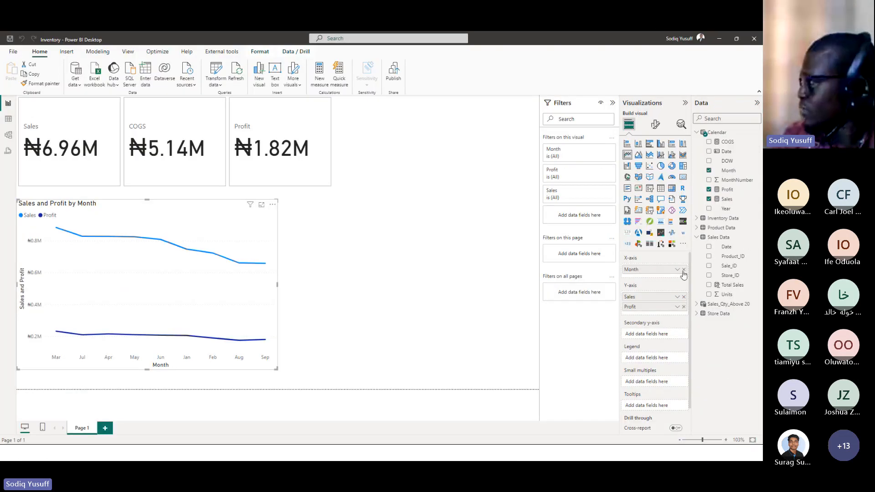
click(684, 270)
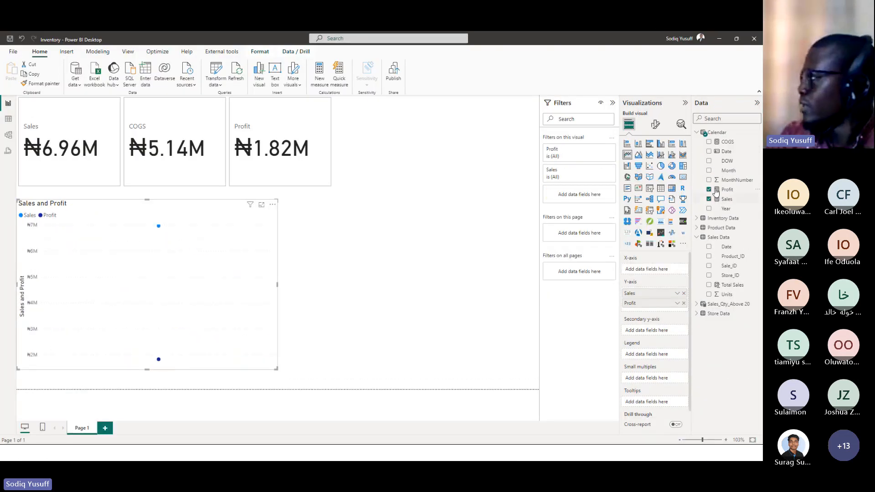
click(709, 171)
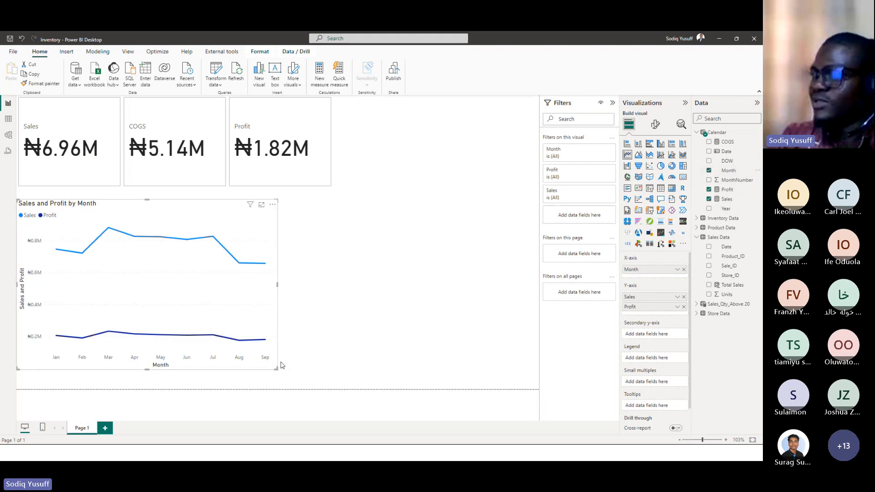
drag(276, 370, 268, 352)
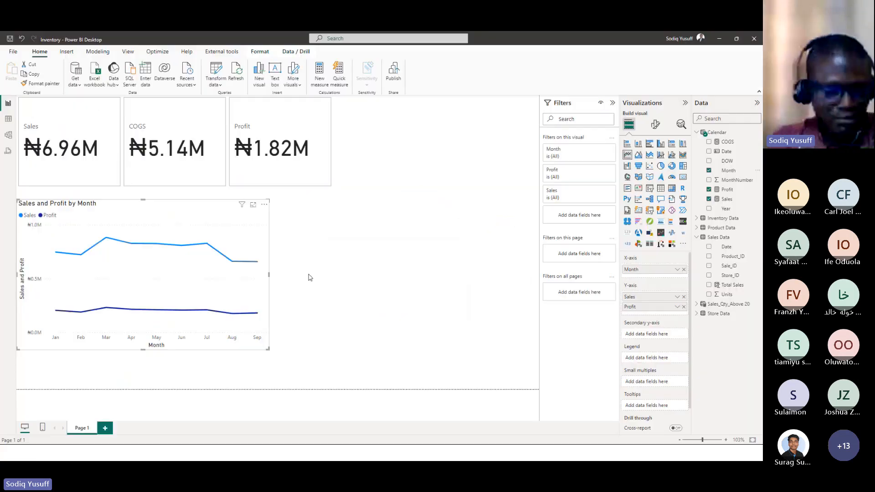
Step: Check the second question in Word and add a stacked bar chart of Profit by Product_Category beside the line chart in Power BI
key(alt+Tab)
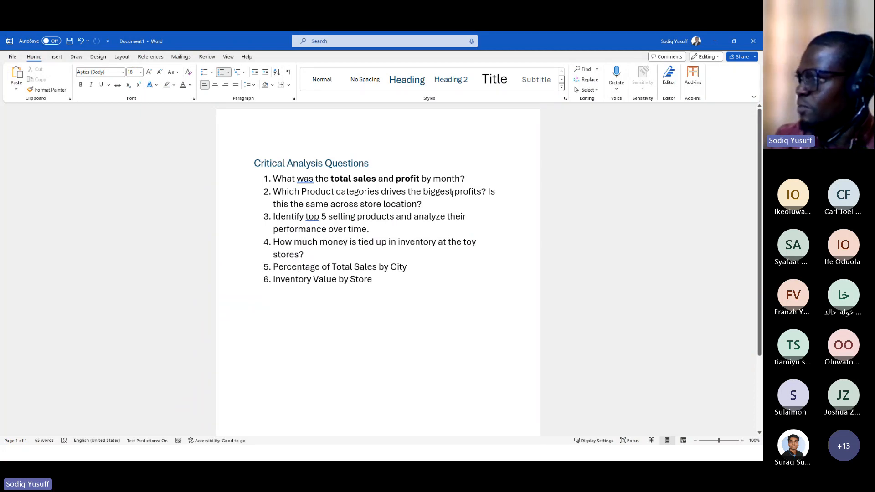
key(alt+Tab)
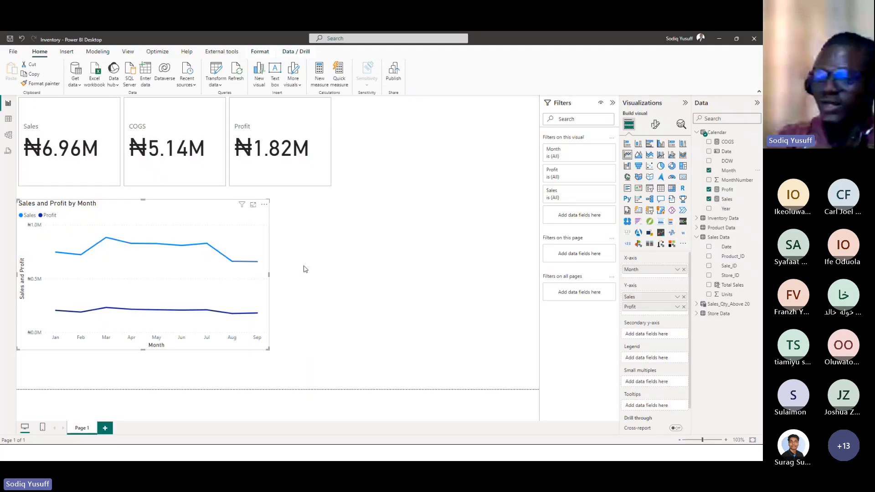
click(336, 250)
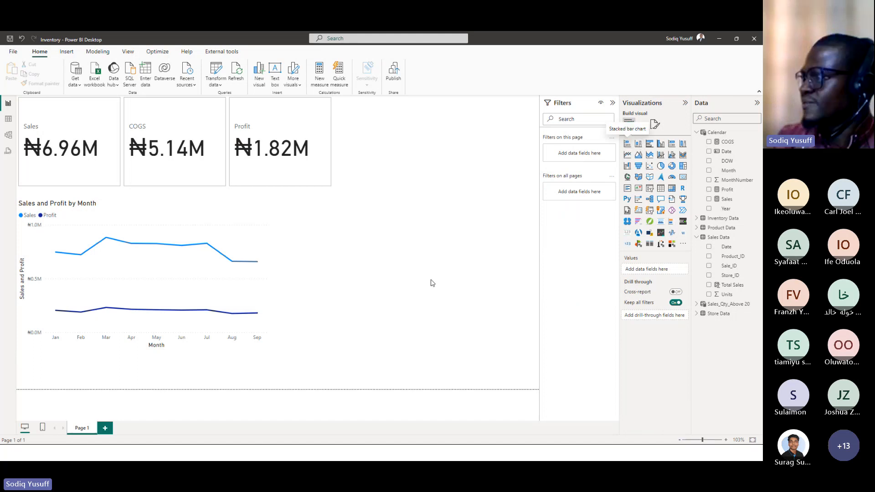
drag(333, 348, 444, 332)
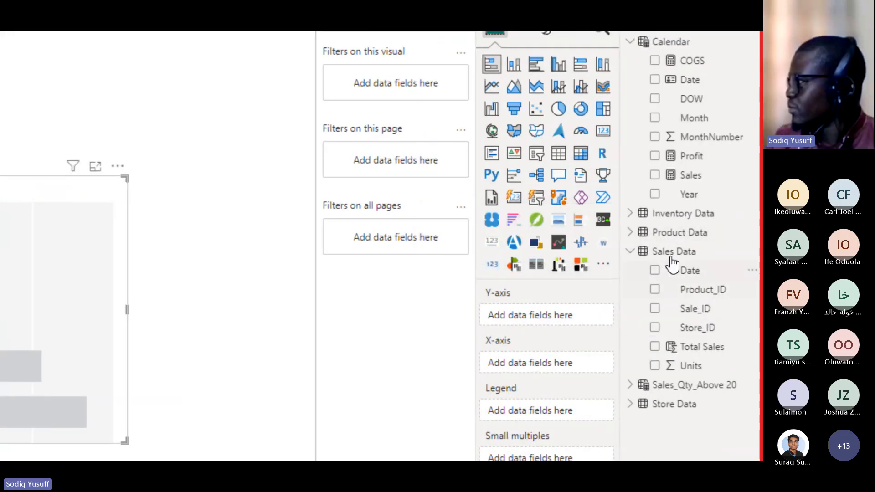
click(636, 233)
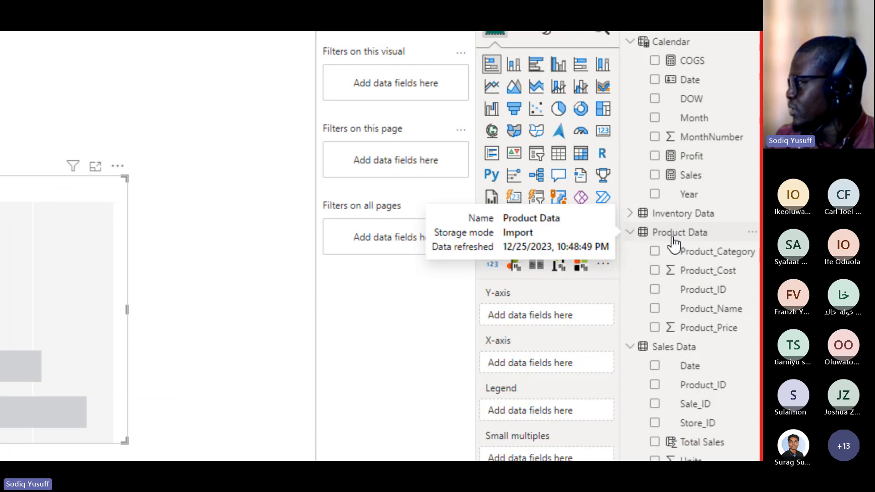
click(655, 251)
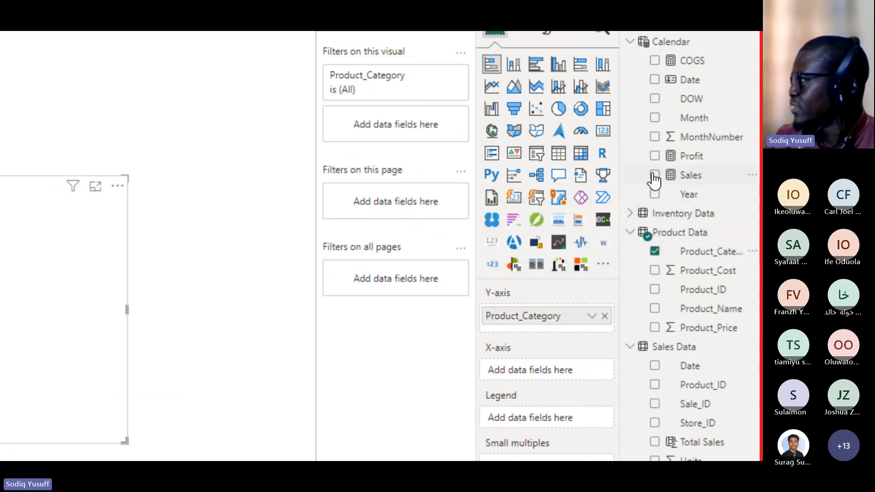
click(654, 156)
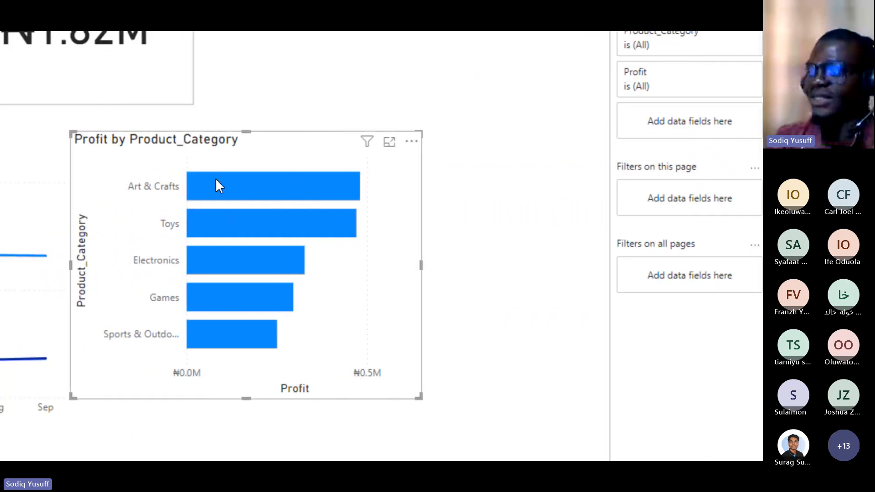
Step: Convert the profit bar chart to a matrix with Store_Location as columns, and widen it to fit all columns
mouse_move(274, 190)
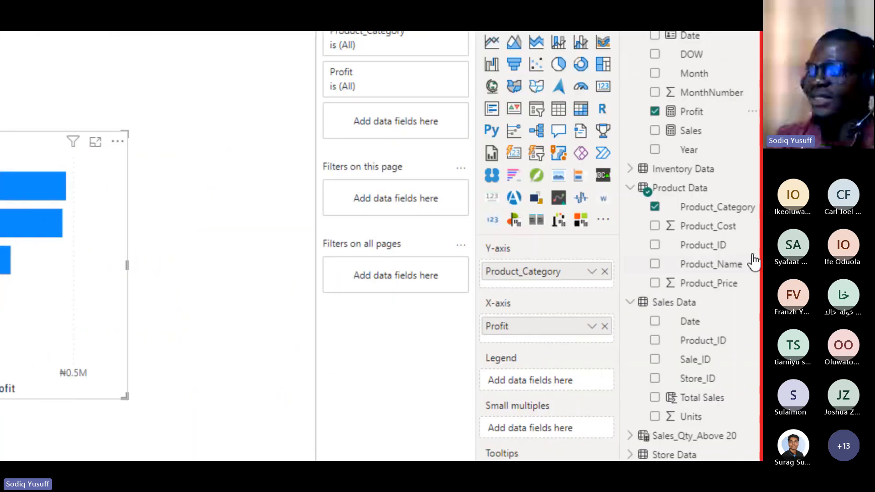
click(581, 108)
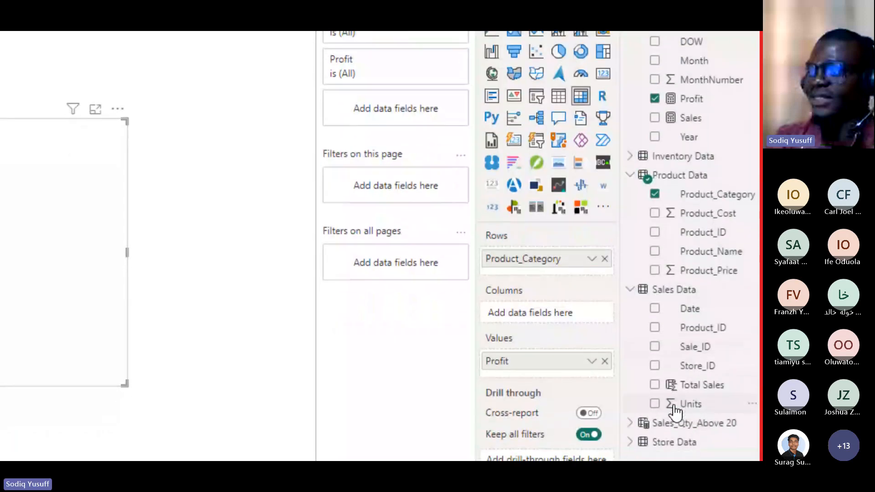
click(631, 366)
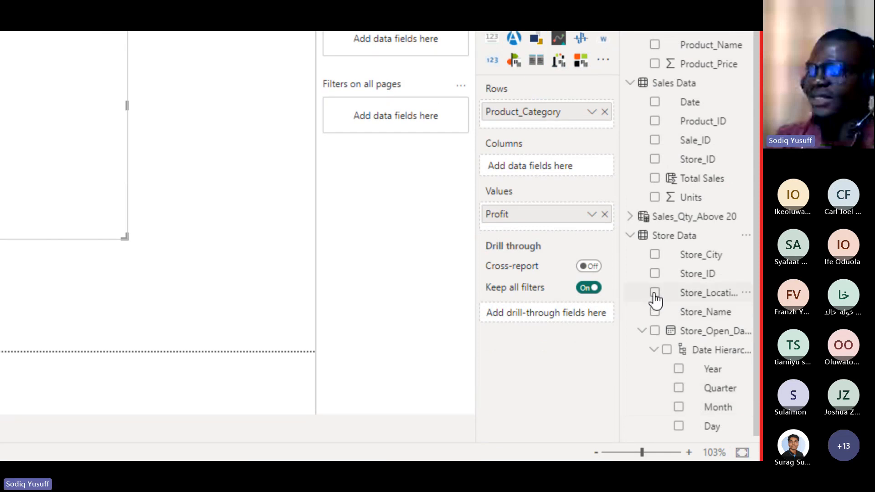
click(655, 297)
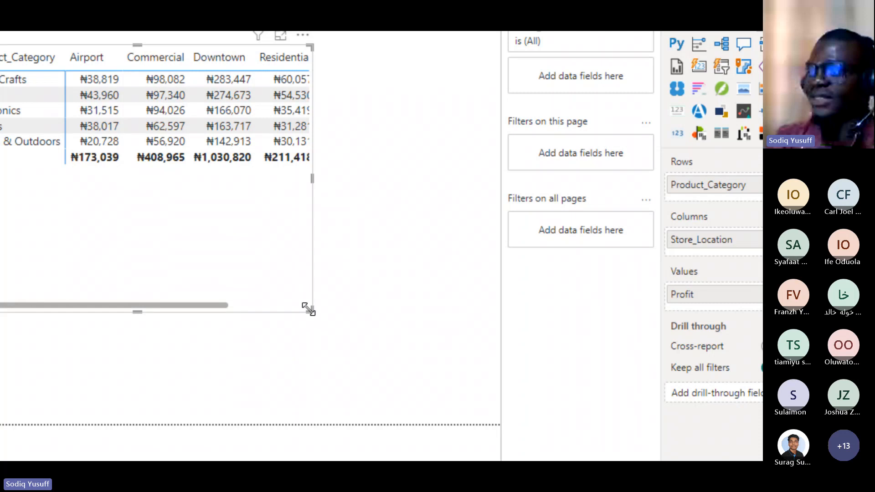
drag(310, 310, 464, 262)
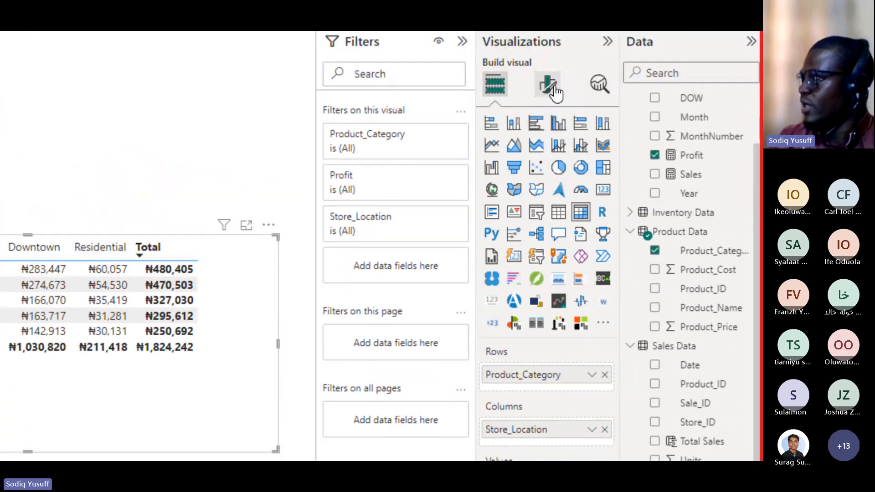
Step: Turn on data bars for the Profit values in the matrix and reduce the matrix height to fit its rows
click(553, 91)
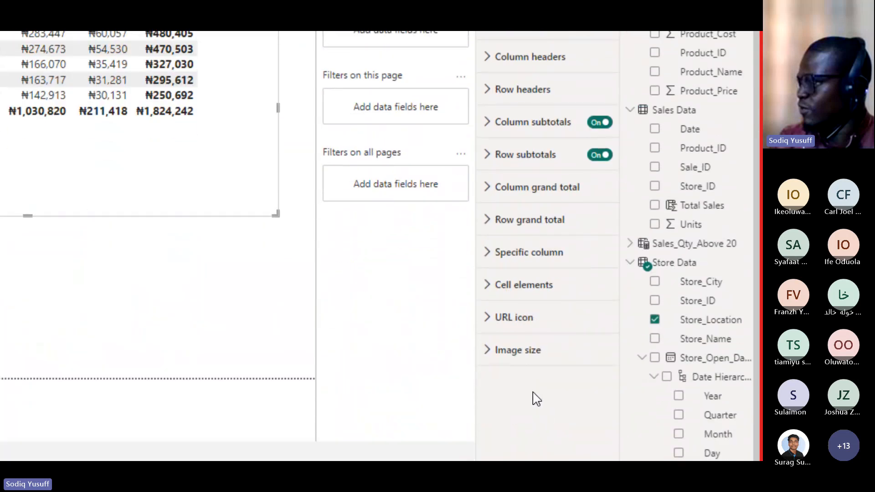
click(513, 287)
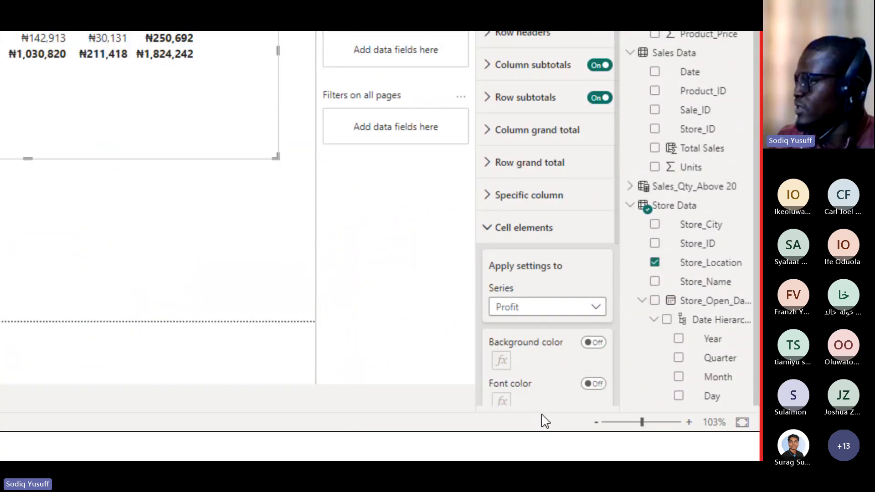
scroll(549, 383, down, 5)
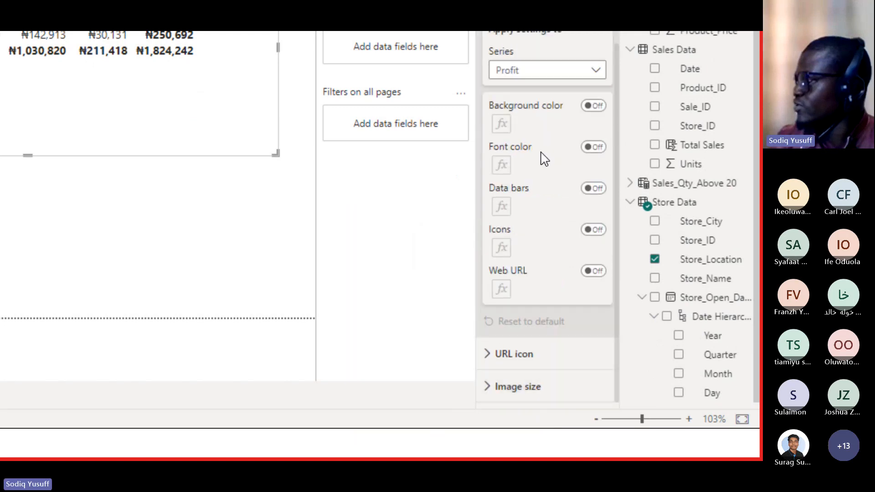
click(595, 190)
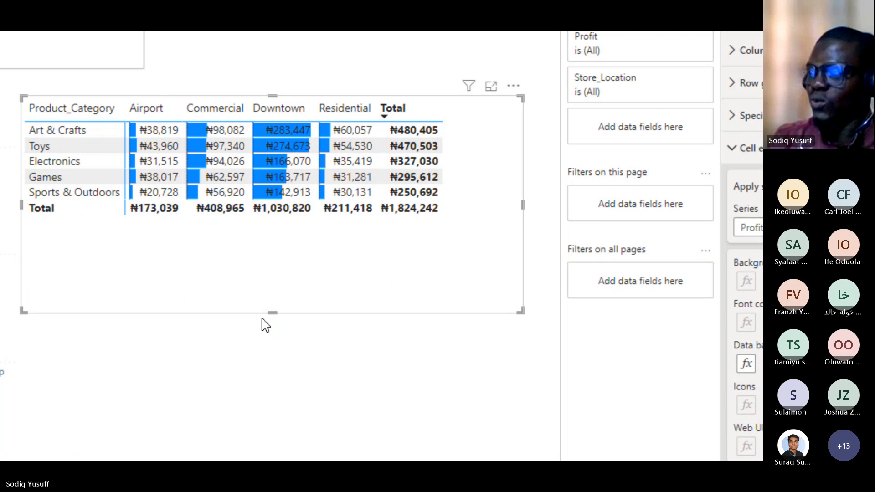
drag(272, 313, 254, 255)
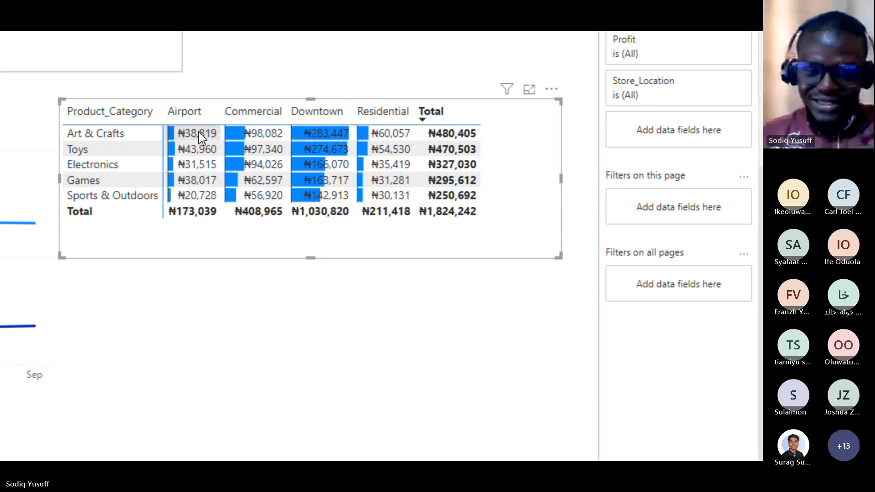
Step: Switch to the Word document to read the third analysis question and return to the Power BI report
key(alt+Tab)
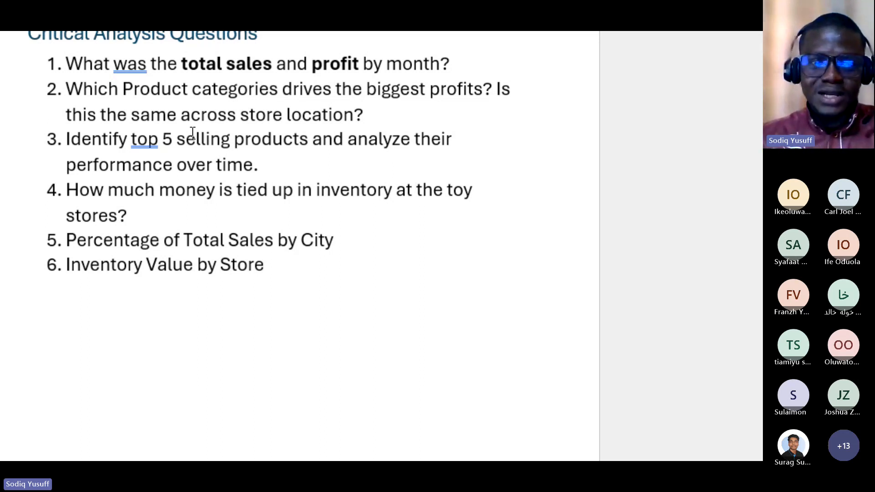
key(alt+Tab)
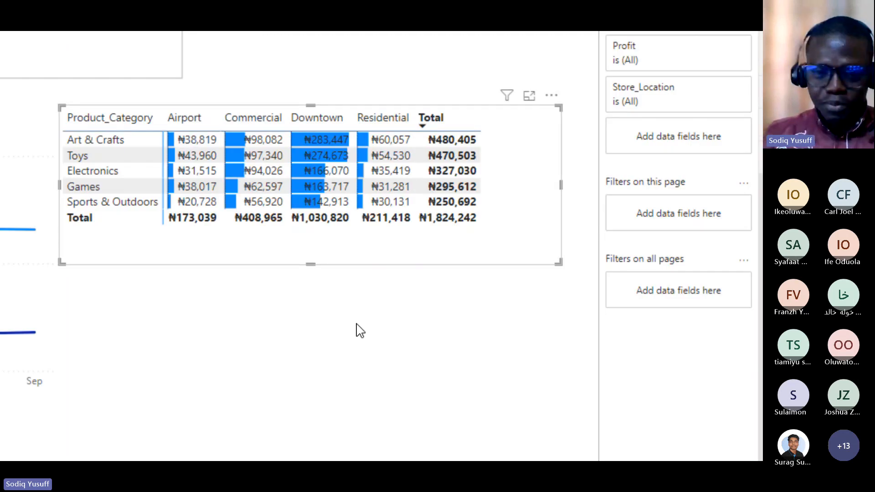
Step: Add an empty table visual to the report page below the profit matrix
click(265, 322)
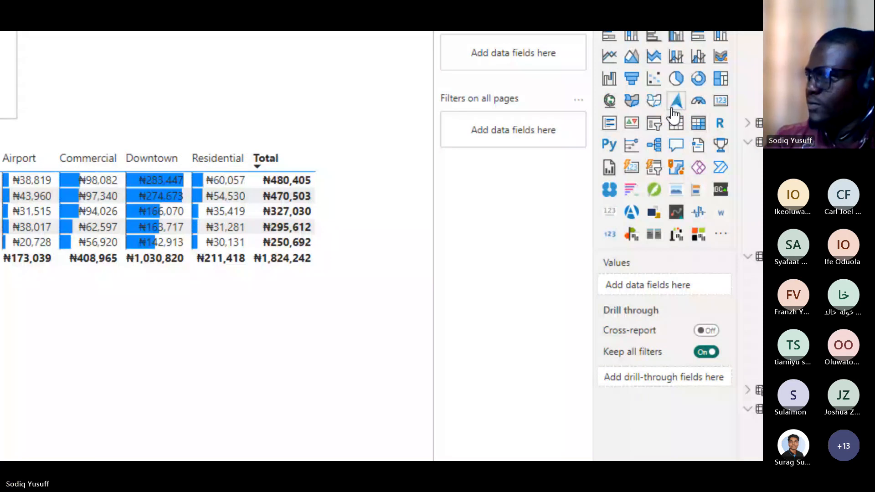
click(676, 123)
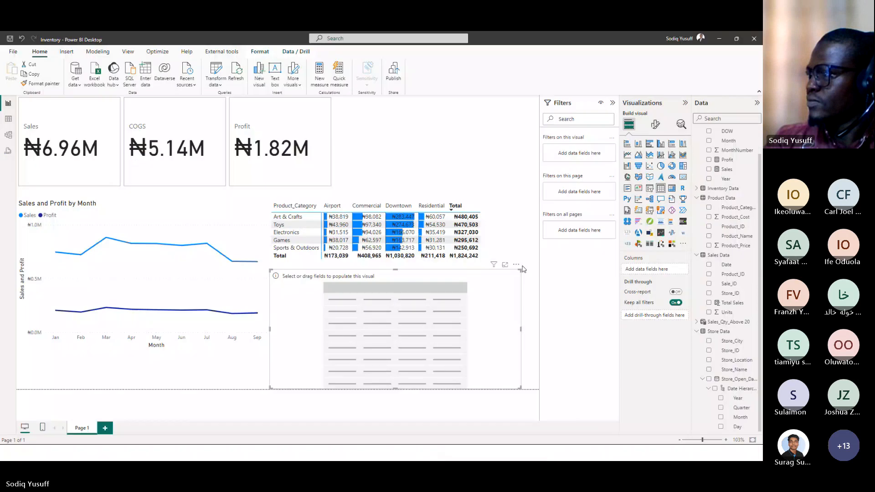
click(356, 178)
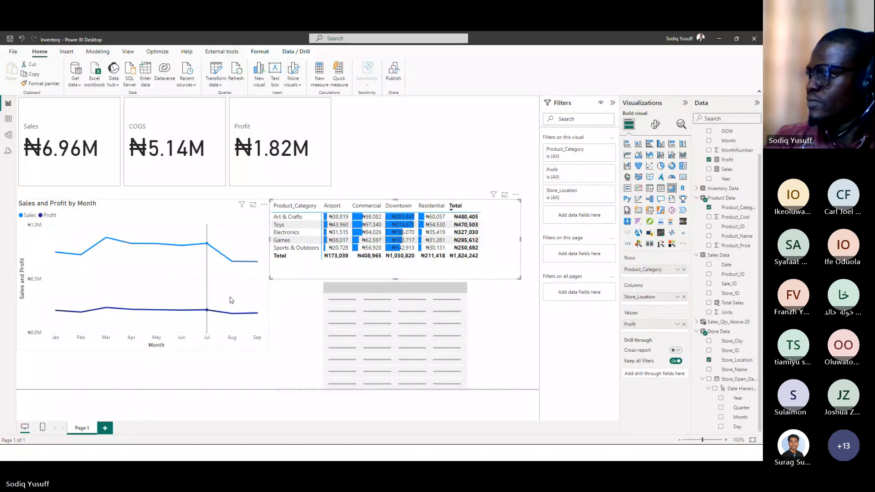
Step: Shrink the Sales and Profit by Month line chart and move the profit matrix beneath it
click(211, 274)
drag(269, 349, 193, 284)
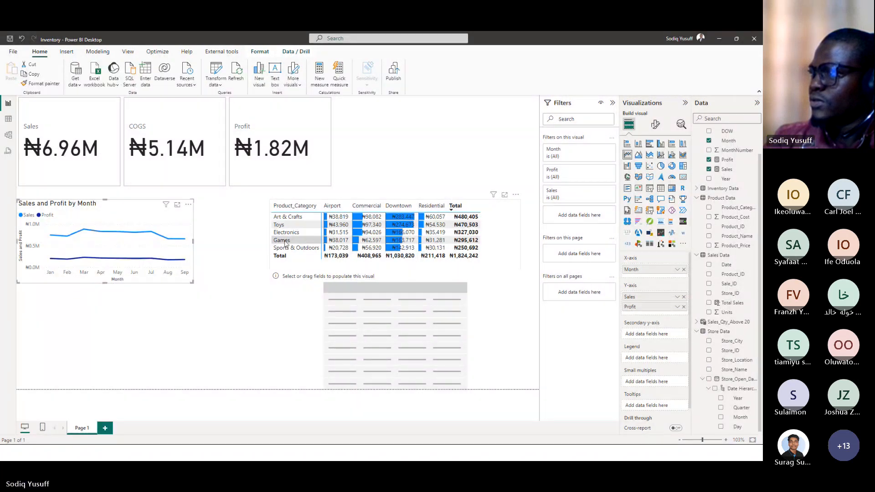
drag(285, 243, 33, 352)
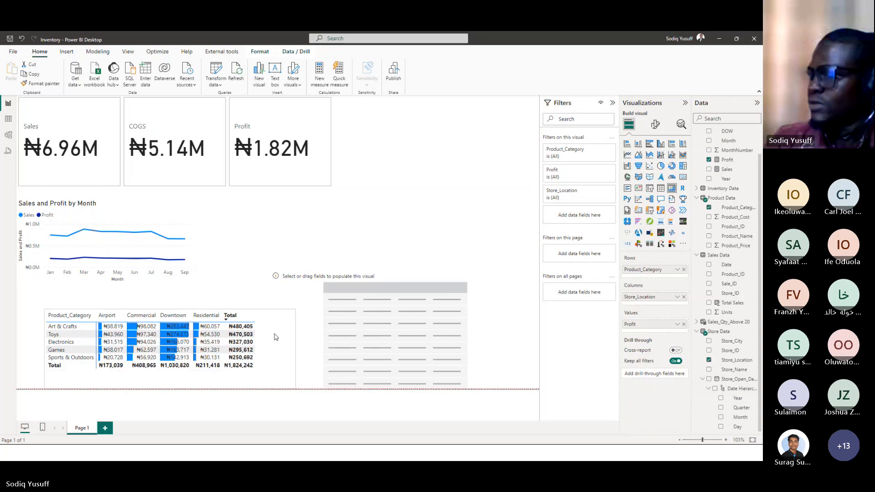
Step: Reduce the size of the Sales, COGS and Profit cards and enlarge the empty table upward to just below them
click(413, 281)
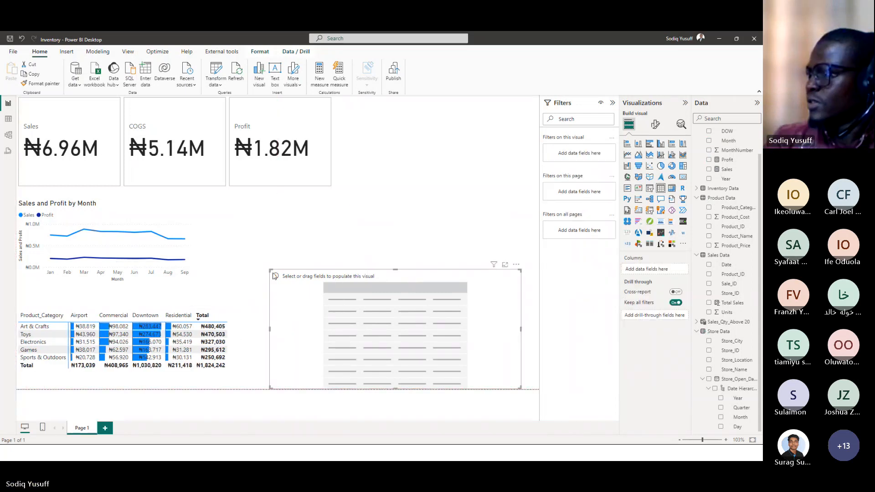
drag(270, 273, 282, 190)
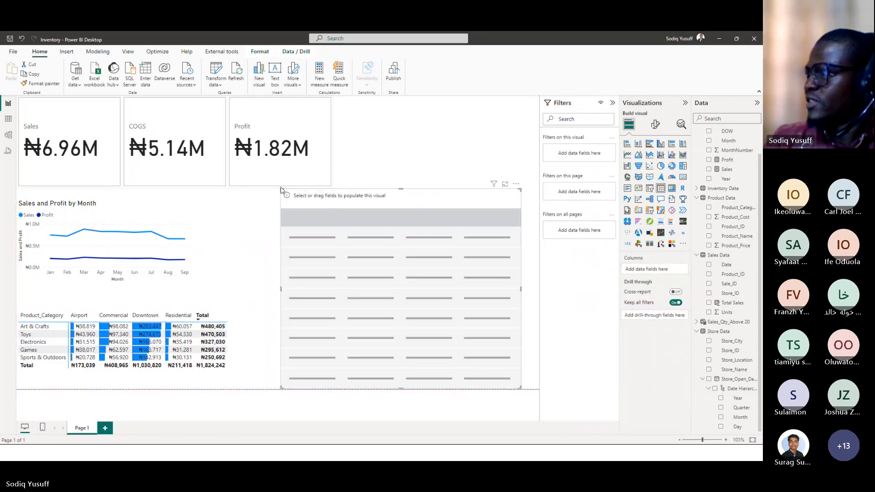
click(246, 186)
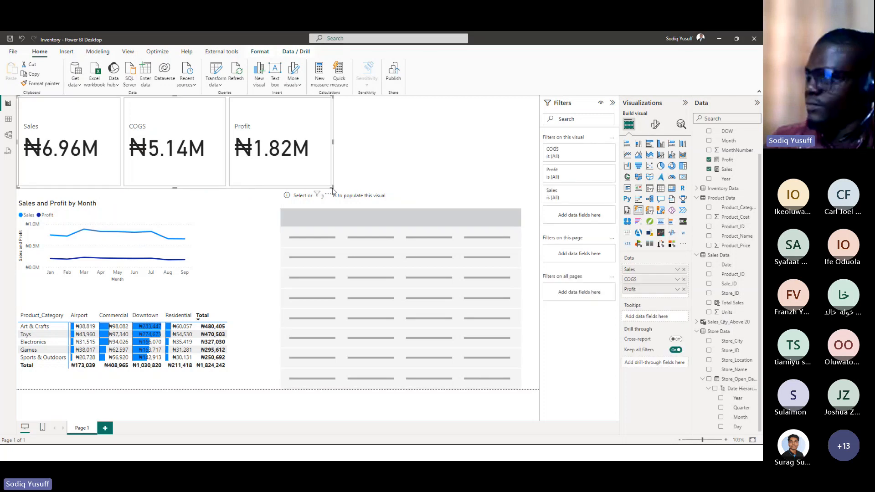
drag(333, 190, 326, 152)
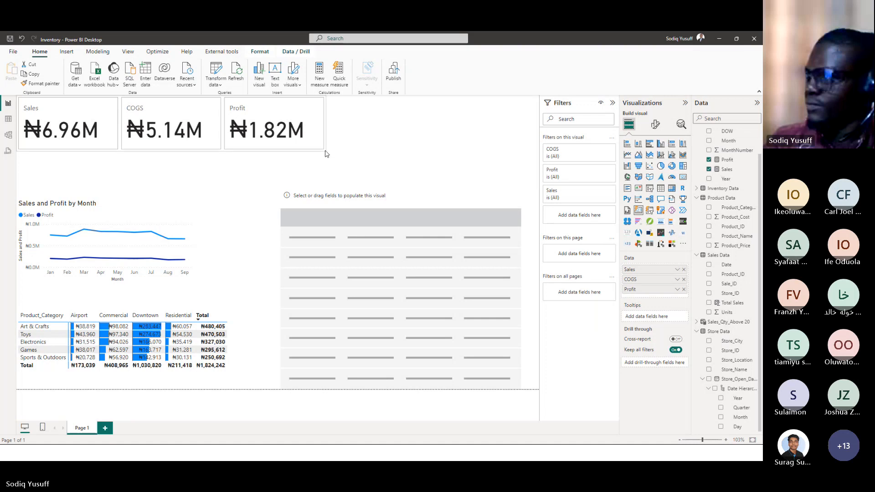
click(357, 215)
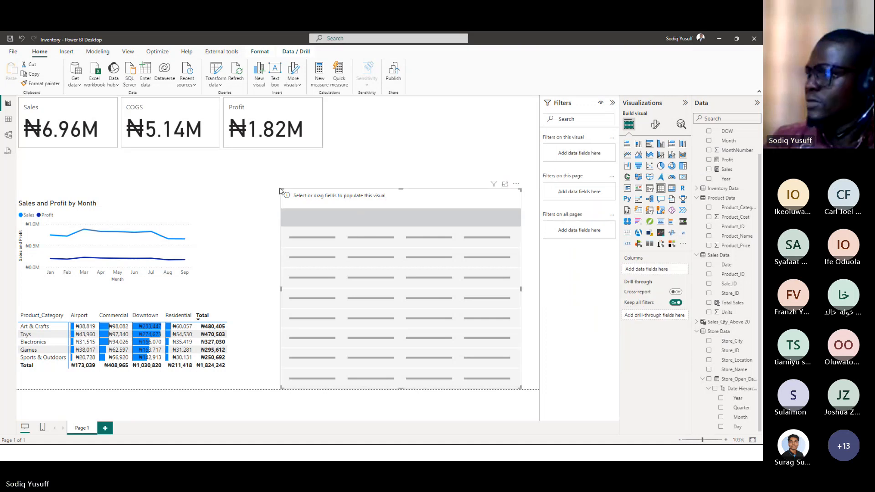
drag(284, 186, 275, 150)
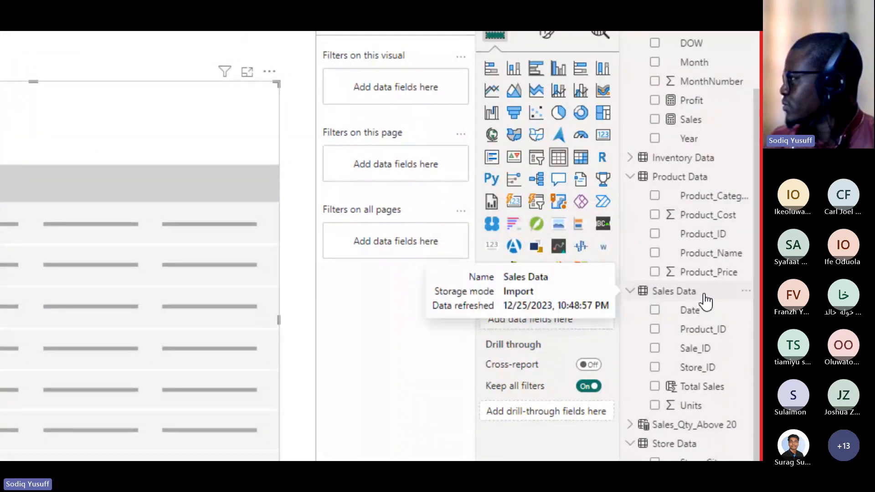
Step: Fill the table with Product_Name and Sales, sort it by Sales in descending order, and look through the products
click(656, 254)
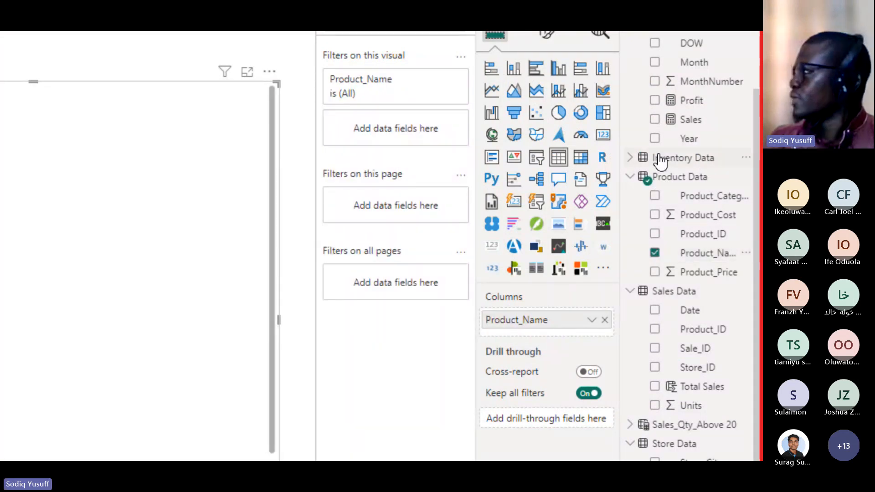
click(656, 120)
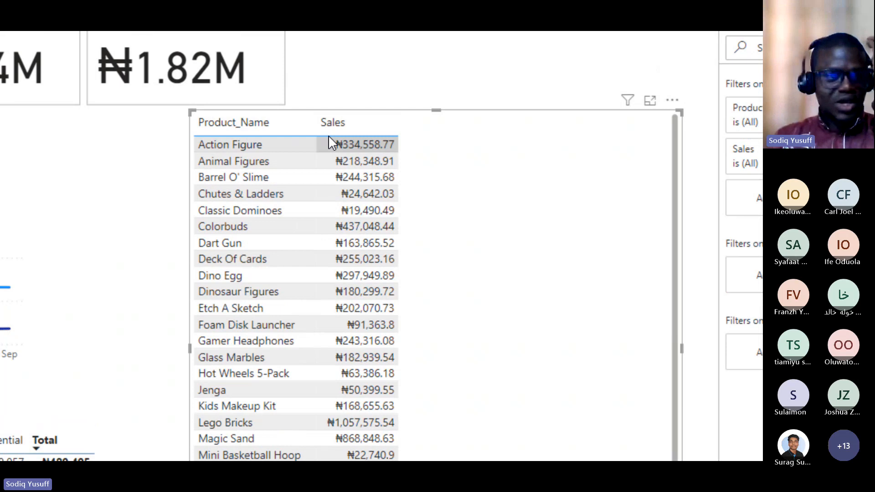
scroll(365, 253, down, 3)
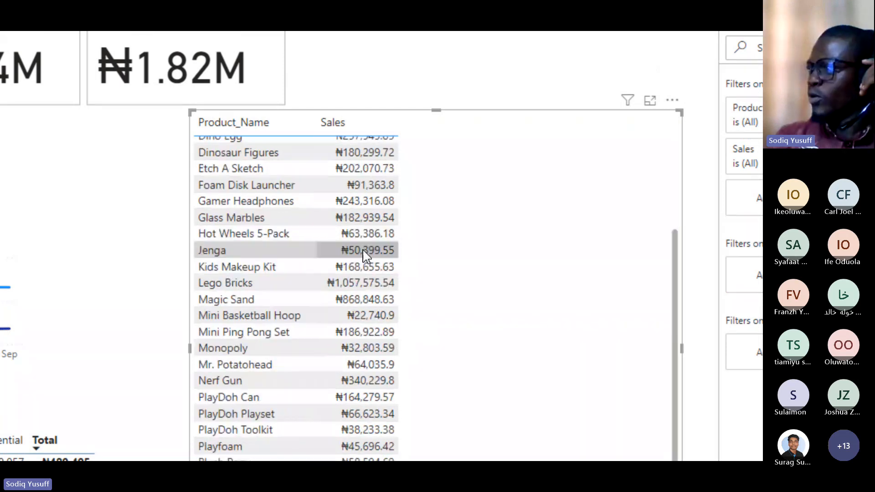
scroll(364, 253, up, 3)
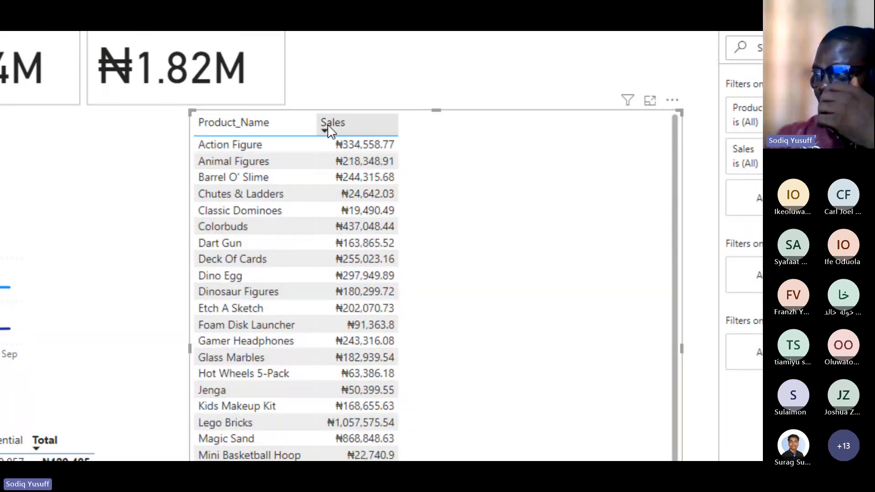
click(332, 131)
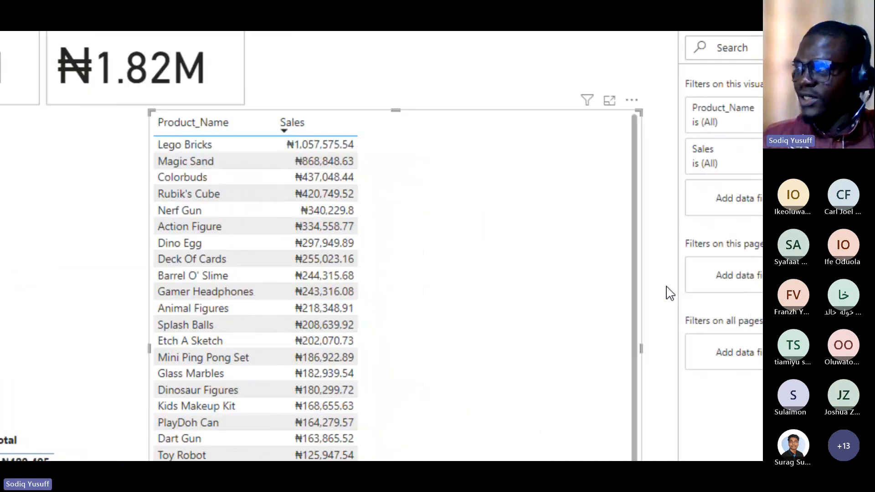
scroll(360, 225, down, 3)
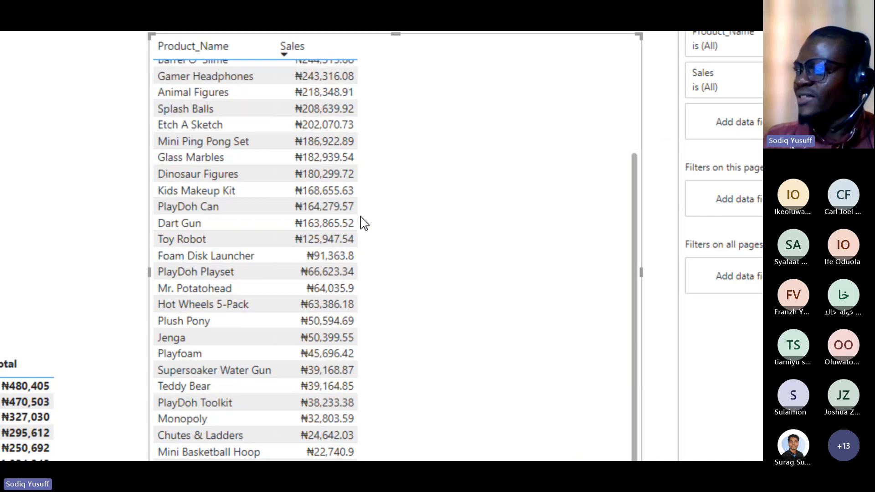
scroll(357, 228, up, 3)
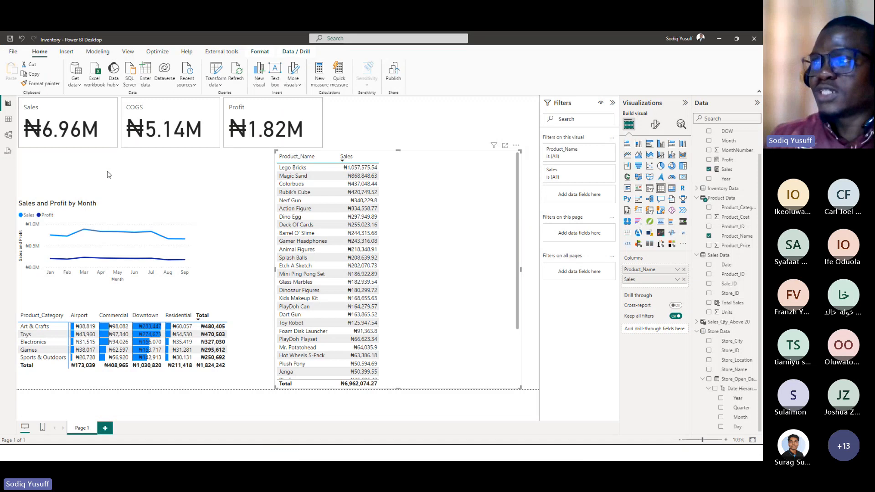
Step: Open the DAX query view and start a TOPN function on the line below EVALUATE, checking its description
click(8, 153)
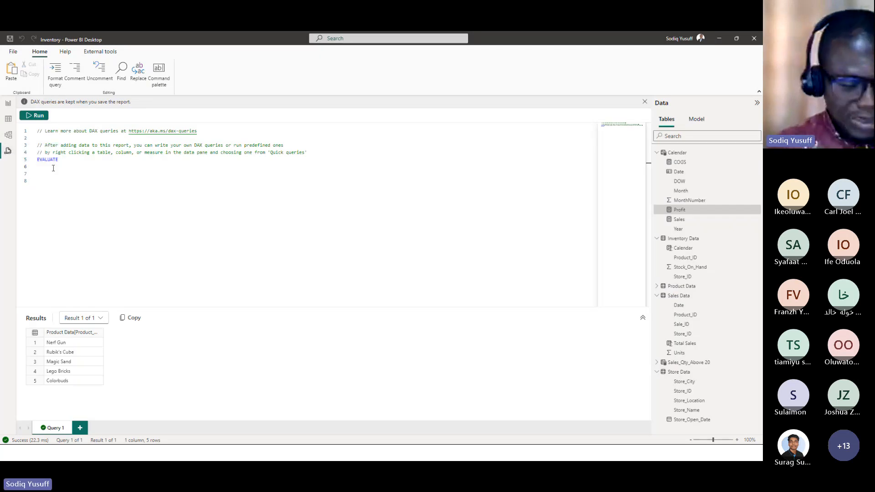
key(super+plus)
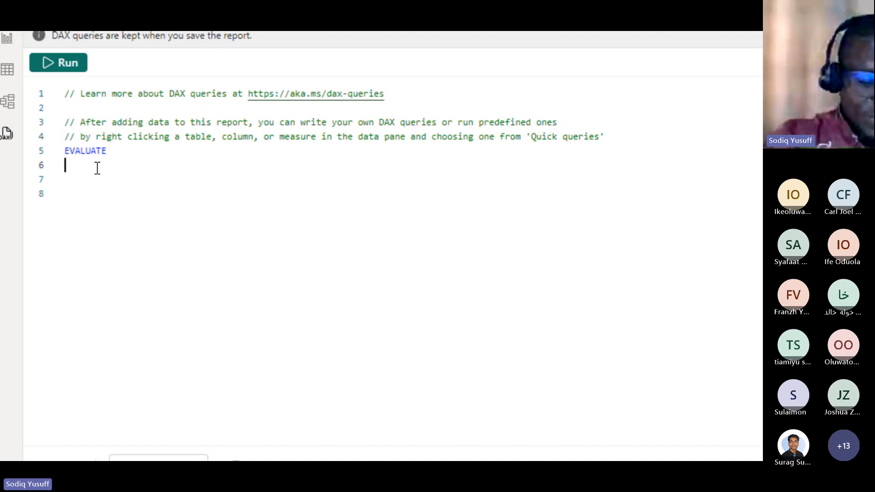
text(Top)
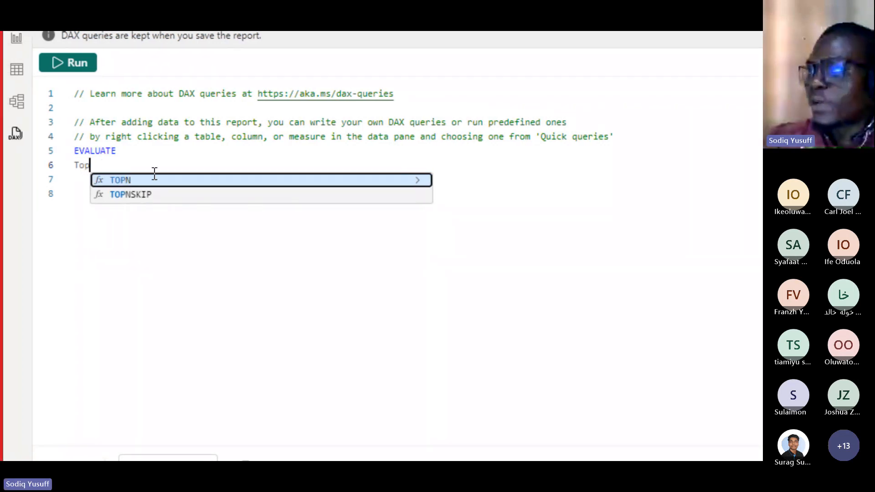
click(418, 181)
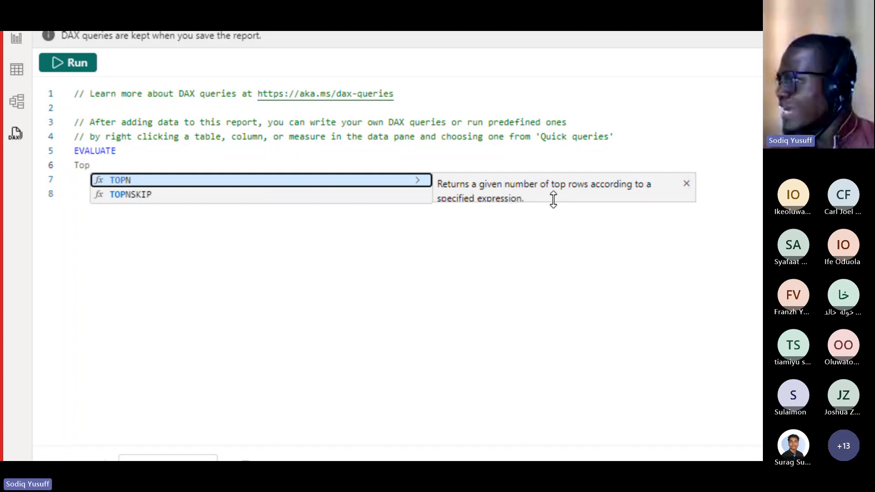
scroll(553, 196, down, 1)
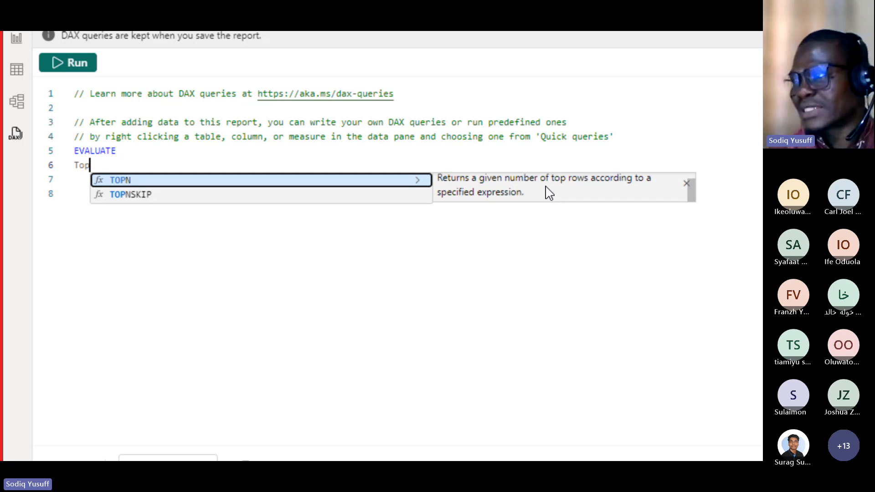
key(Tab)
text(()
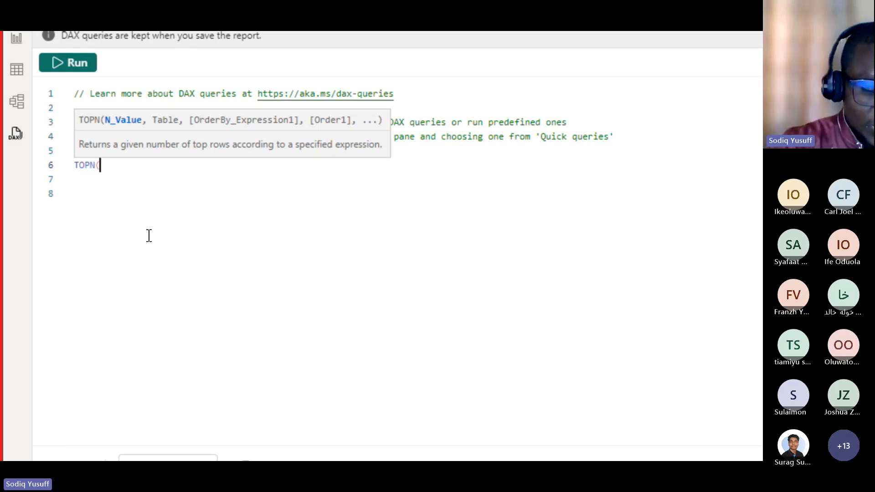
Step: Enter 5 as the TOPN row count and 'Product Data' as its table argument
text(5,)
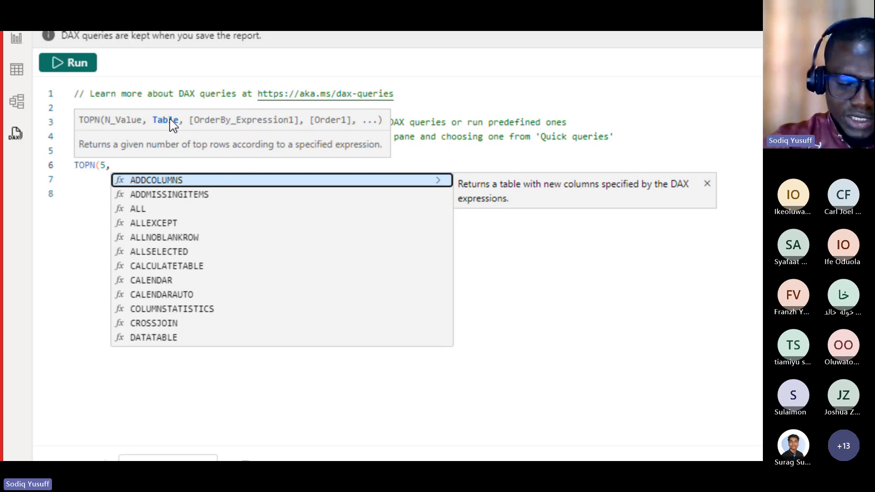
text(product)
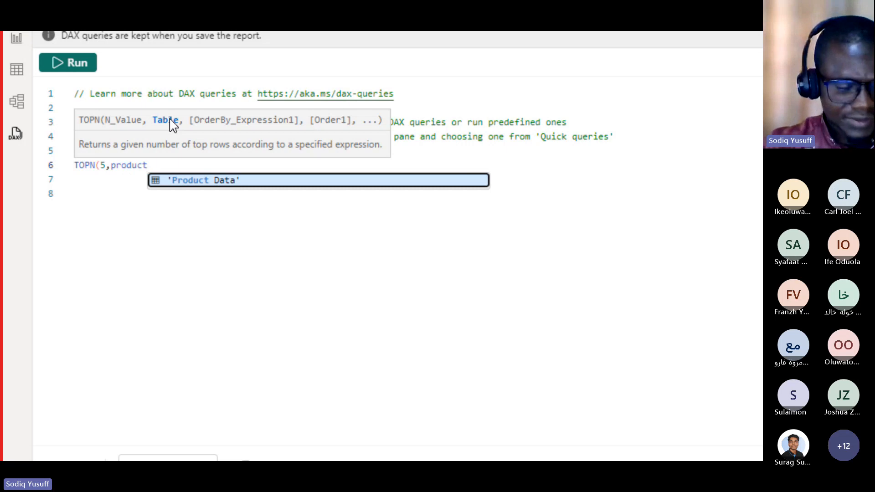
key(Tab)
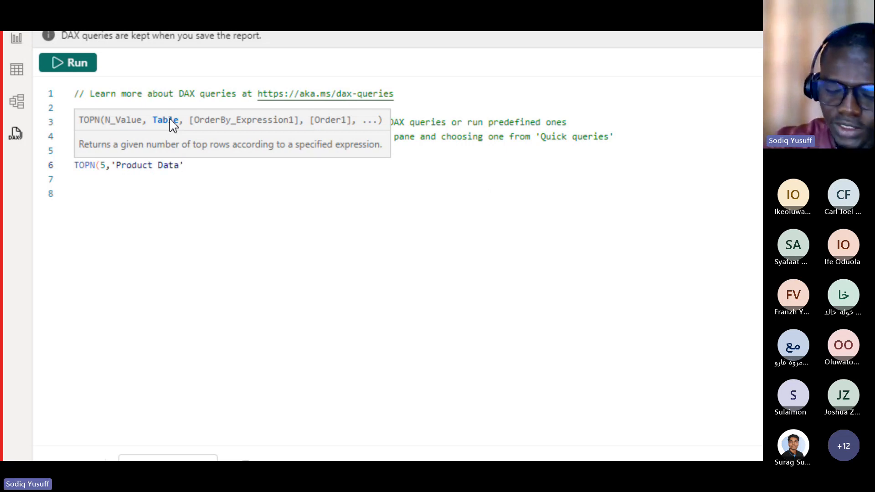
text(,)
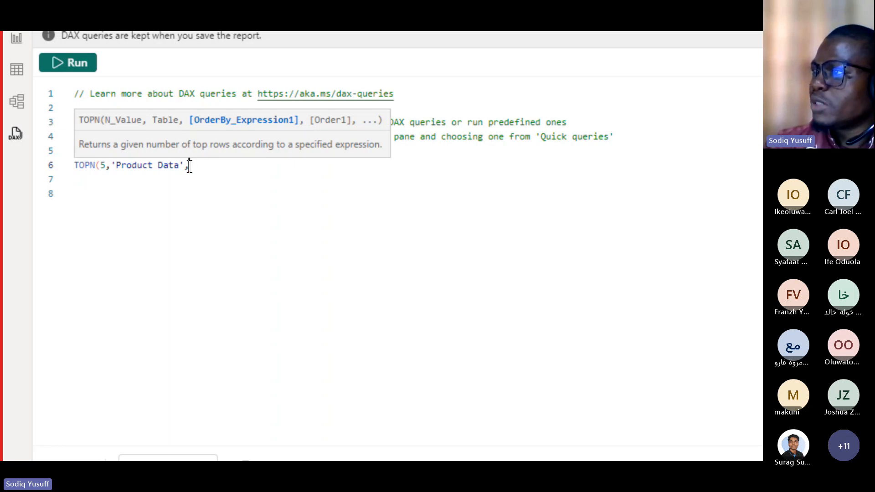
drag(189, 166, 112, 167)
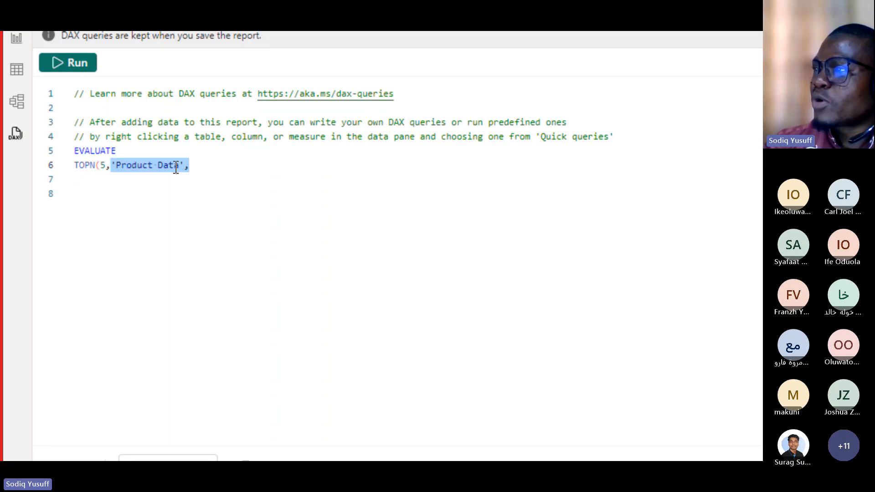
click(200, 164)
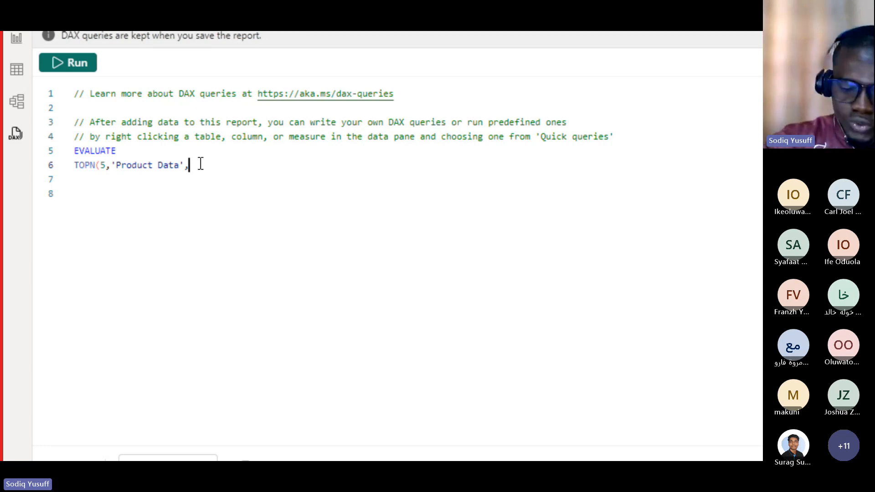
key(BackSpace)
text(,)
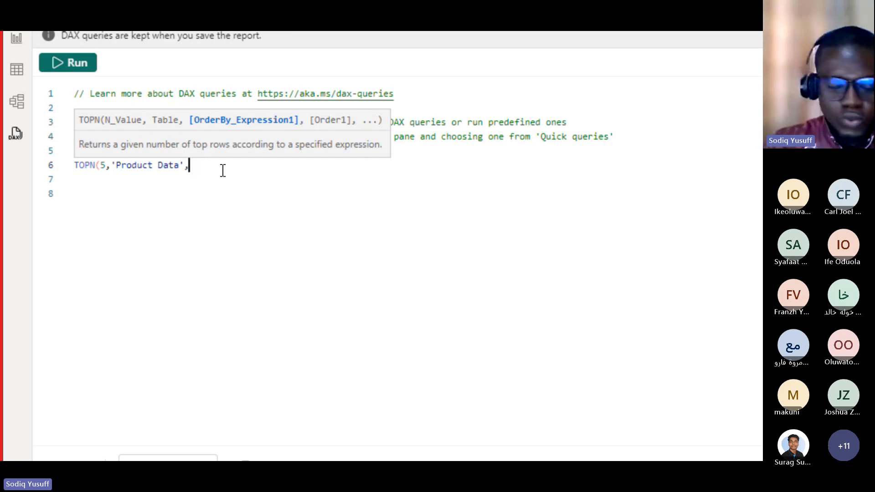
Step: Set the TOPN ordering to the [Sales] measure with DESC order
text(sales)
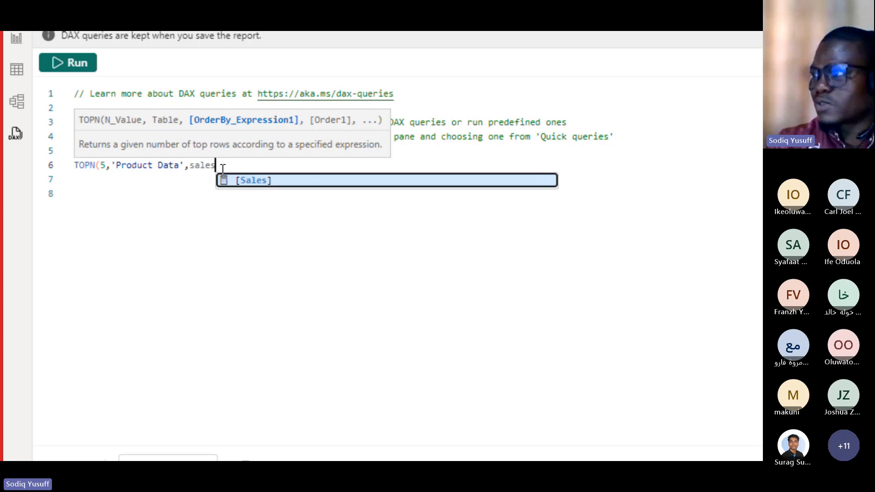
key(Tab)
text(,)
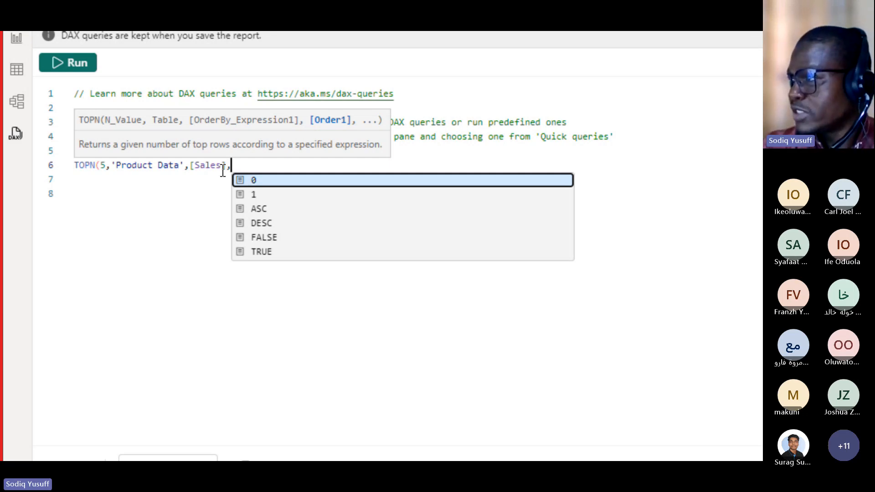
key(Down)
key(Down)
key(Down)
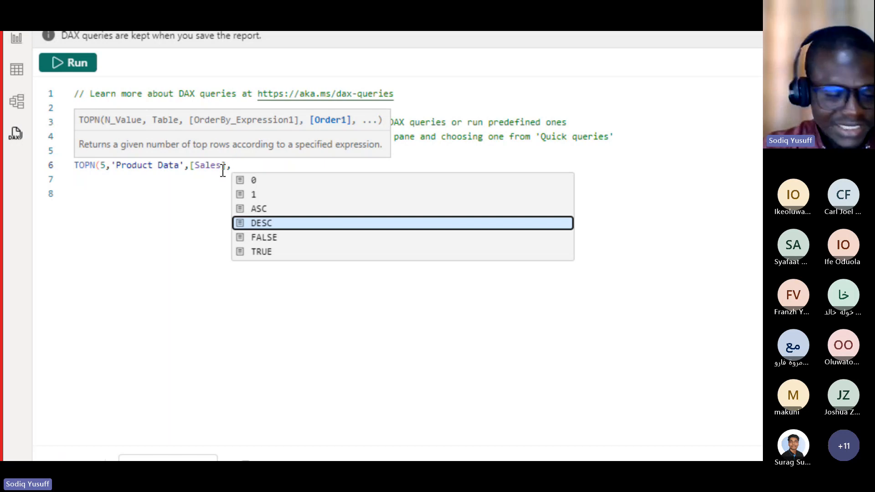
key(Return)
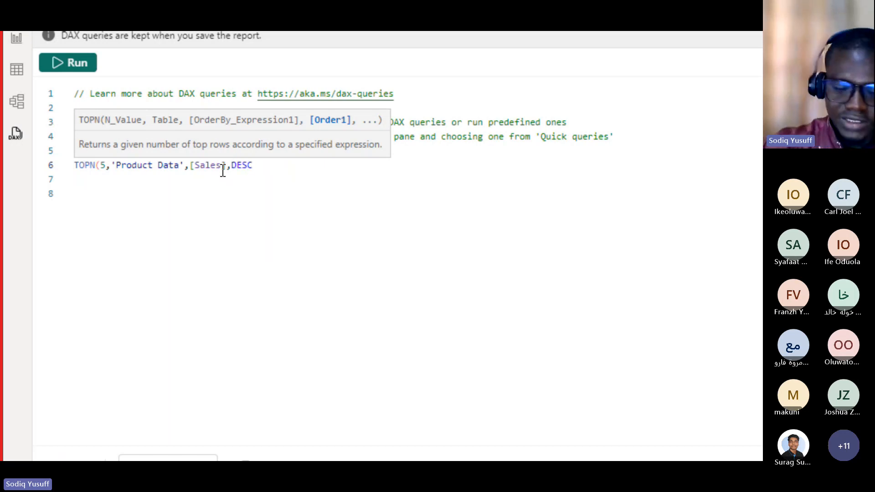
Step: Close the TOPN expression on the query line and run the DAX query
text())
key(Return)
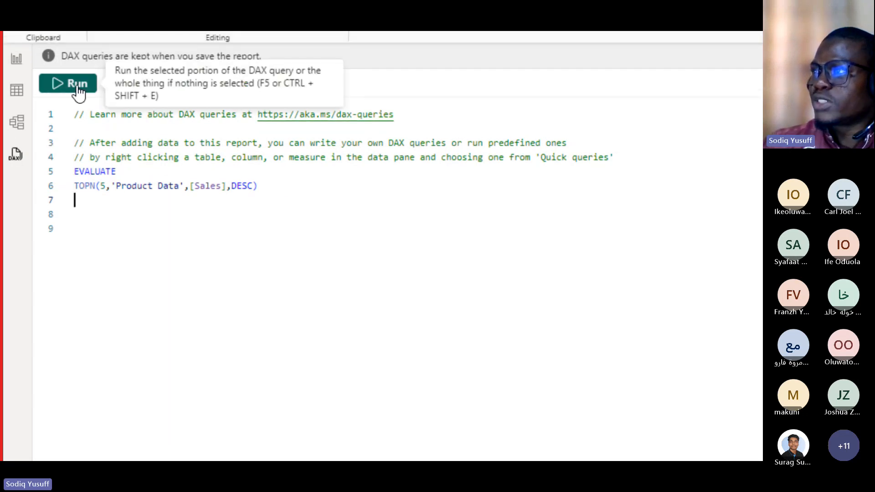
click(78, 87)
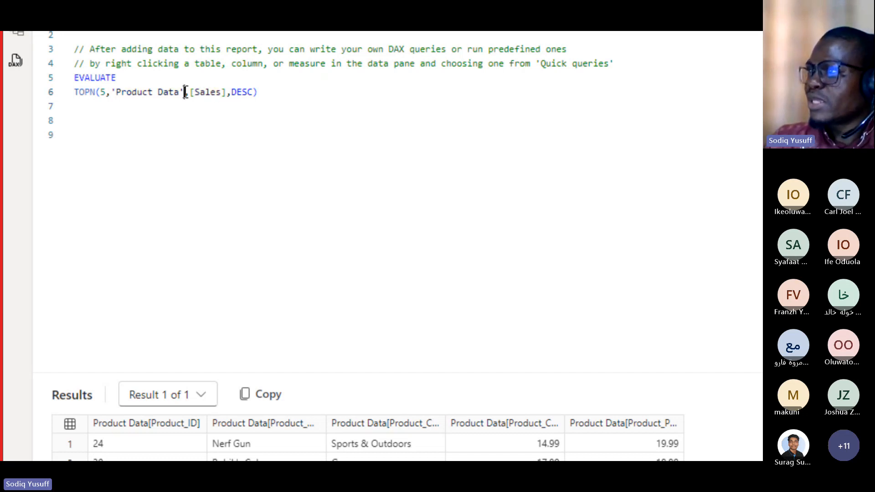
Step: Replace the TOPN table argument with VALUES('Product Data'[Product_Name]) and run the query again
drag(185, 92, 111, 92)
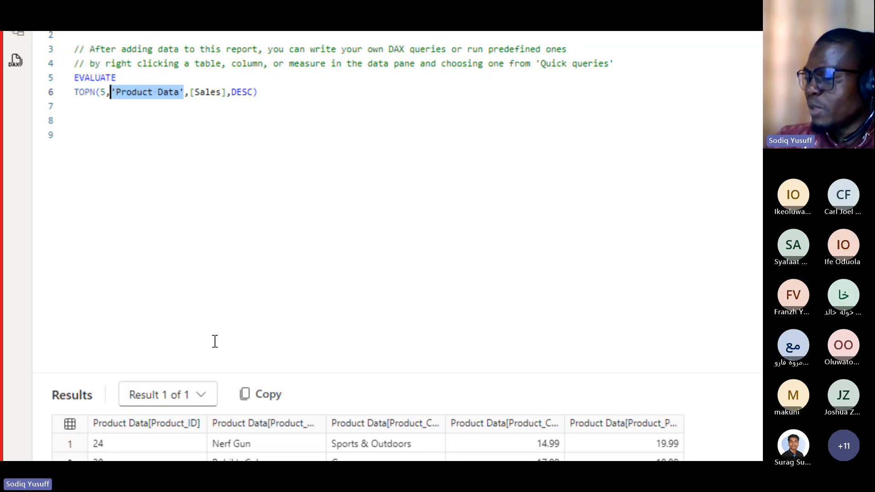
scroll(255, 374, down, 4)
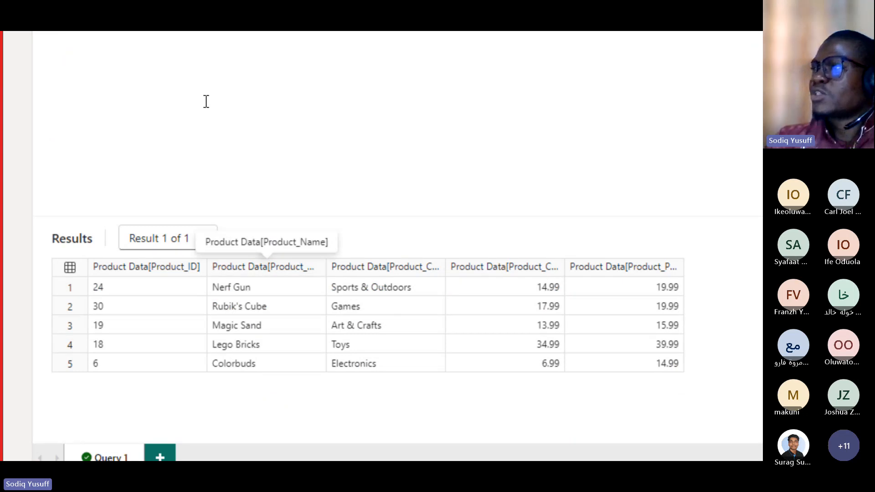
scroll(206, 101, up, 5)
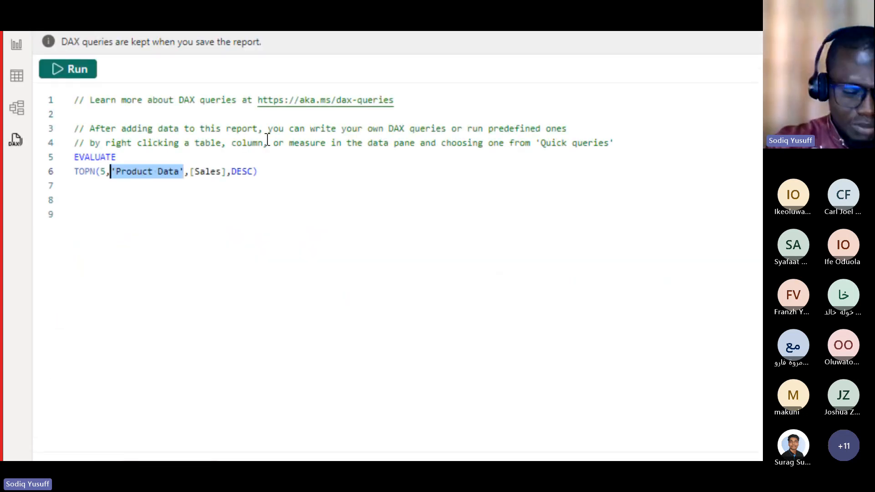
text(valu)
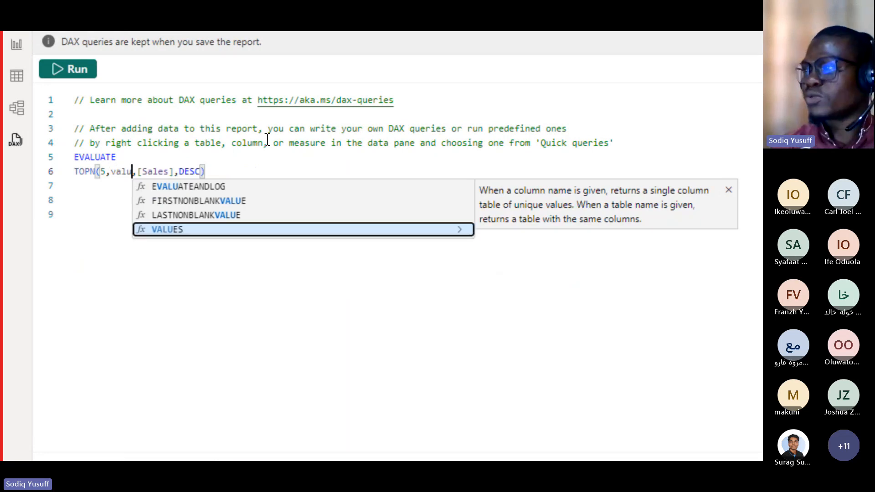
key(Tab)
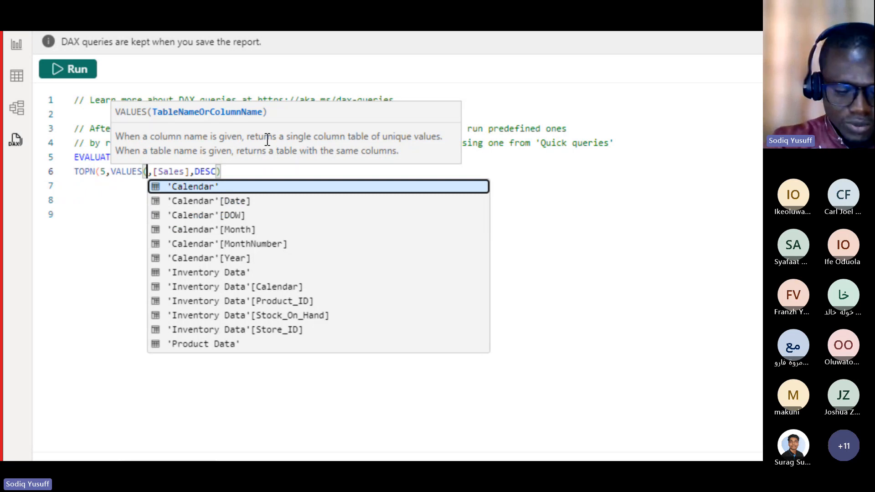
text(produc)
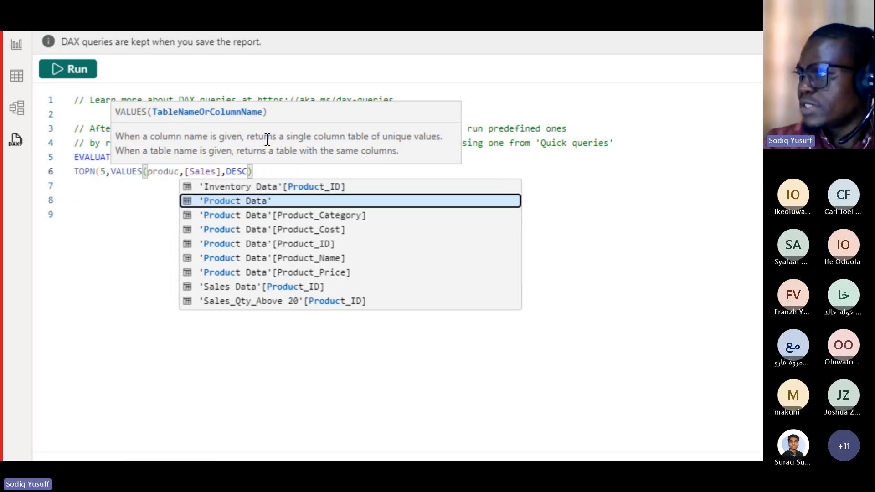
key(Down)
key(Down)
key(Down)
key(Down)
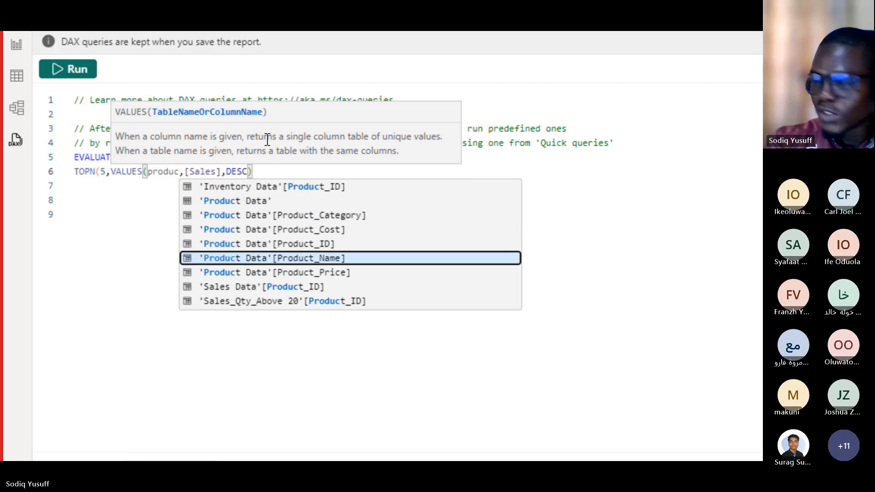
key(Tab)
text())
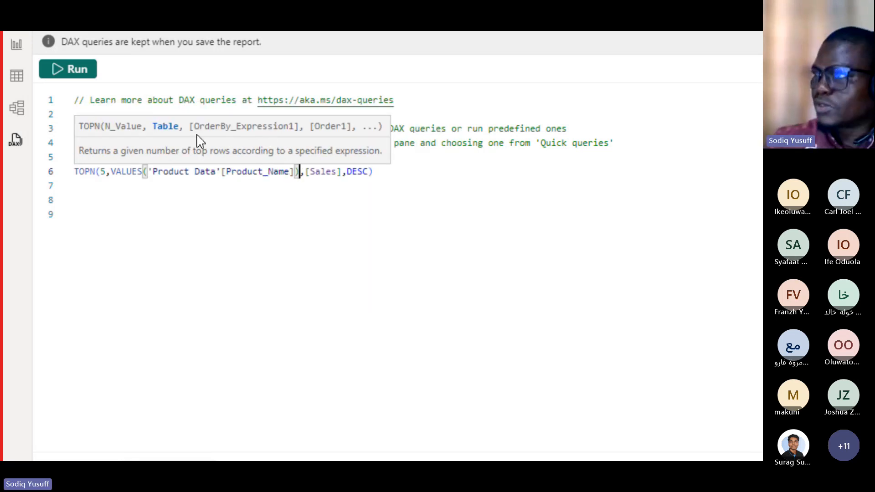
click(66, 69)
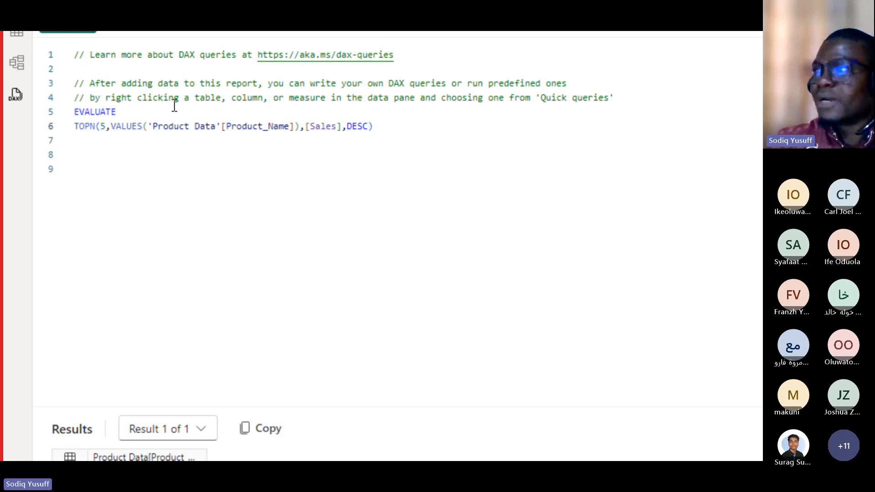
click(16, 89)
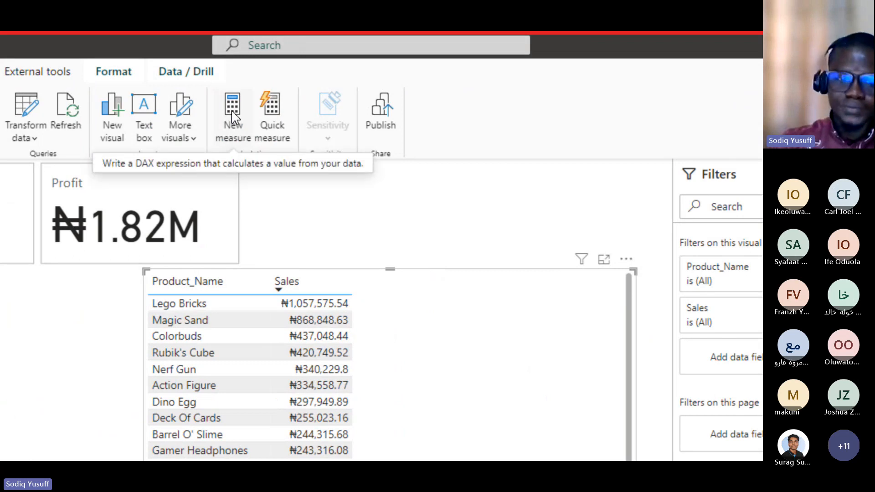
click(234, 117)
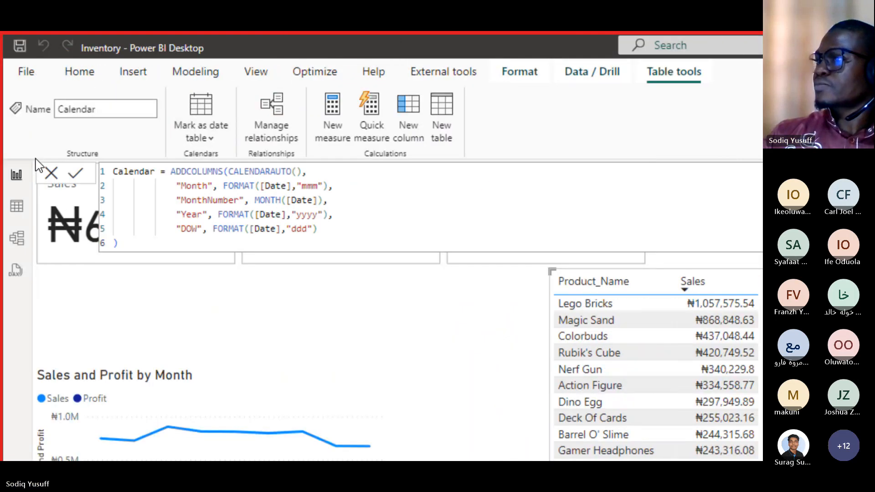
click(340, 109)
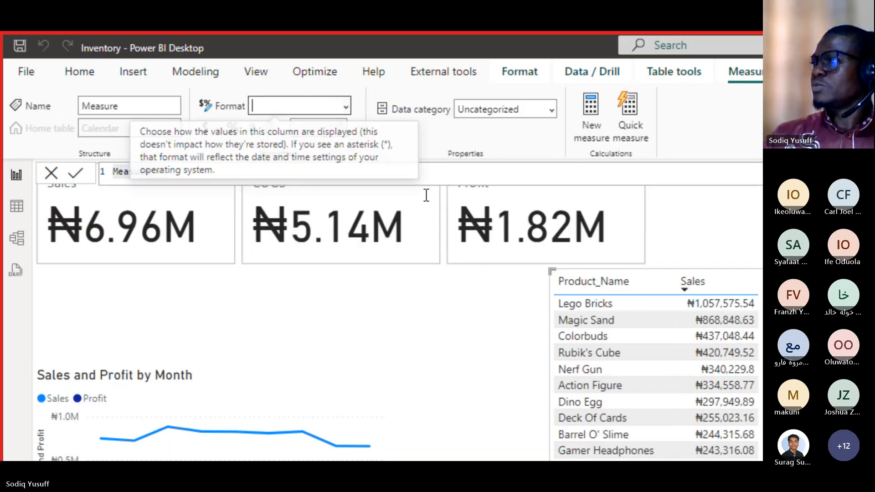
text(Calendar = ADDCOLUMNS(CALENDARAUTO(),             "Month", FORMAT([Date],"mmm"),             "MonthNumber", MONTH([Date]),             "Year", FORMAT([Date],"yyyy"),             "DOW", FORMAT([Date],"ddd") ))
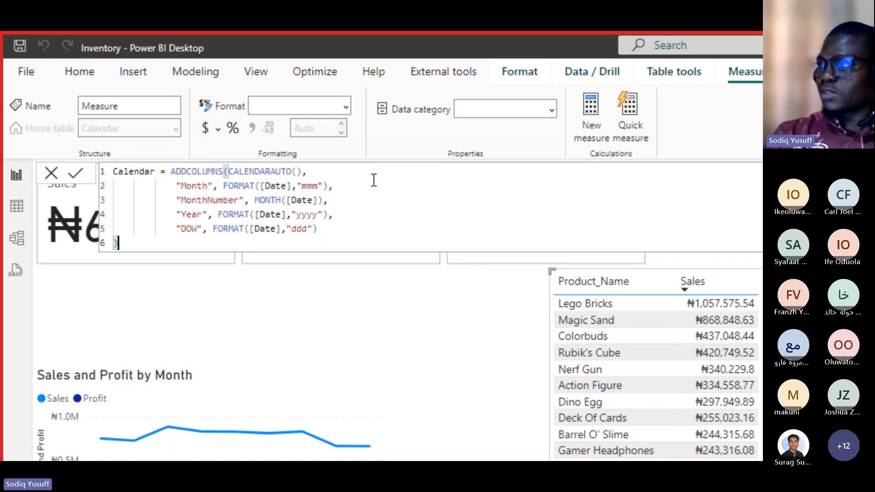
key(ctrl+z)
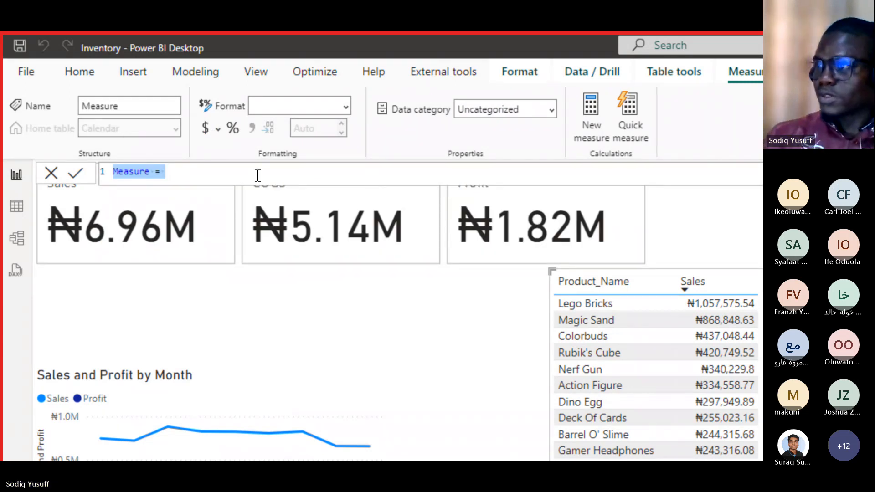
key(Escape)
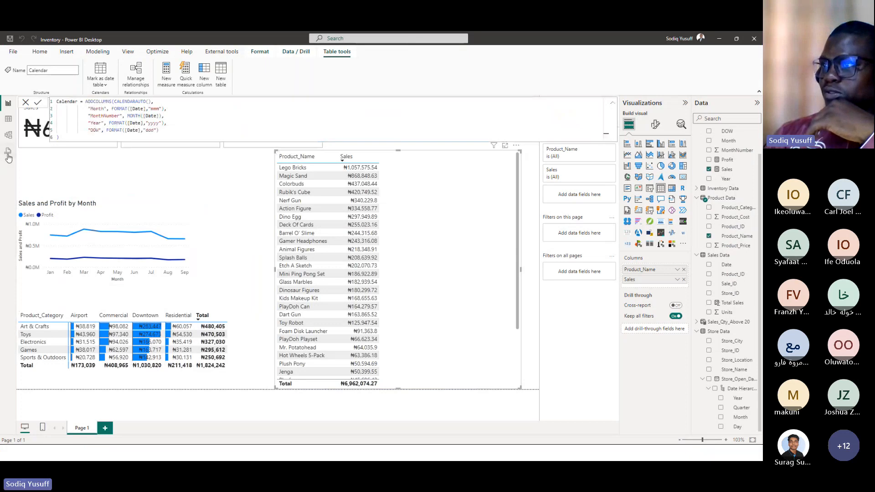
Step: Copy the TOPN expression from the DAX query and paste it into a new measure in the report view
click(7, 155)
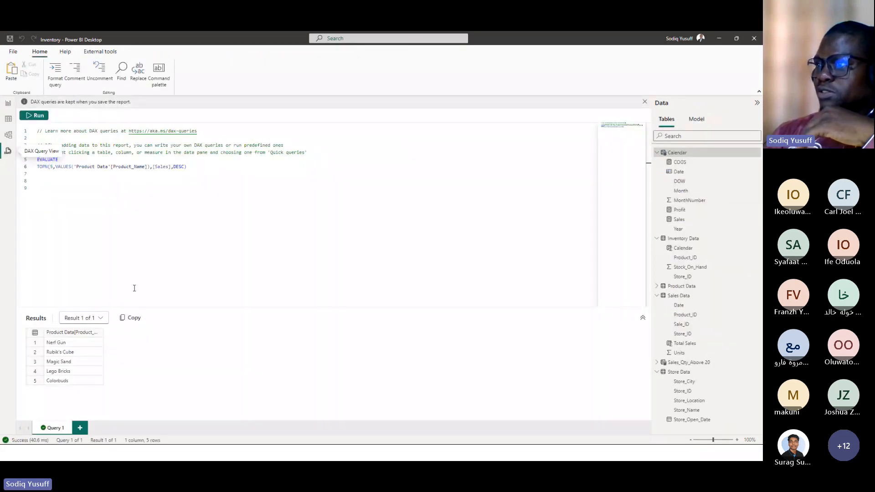
drag(188, 167, 26, 168)
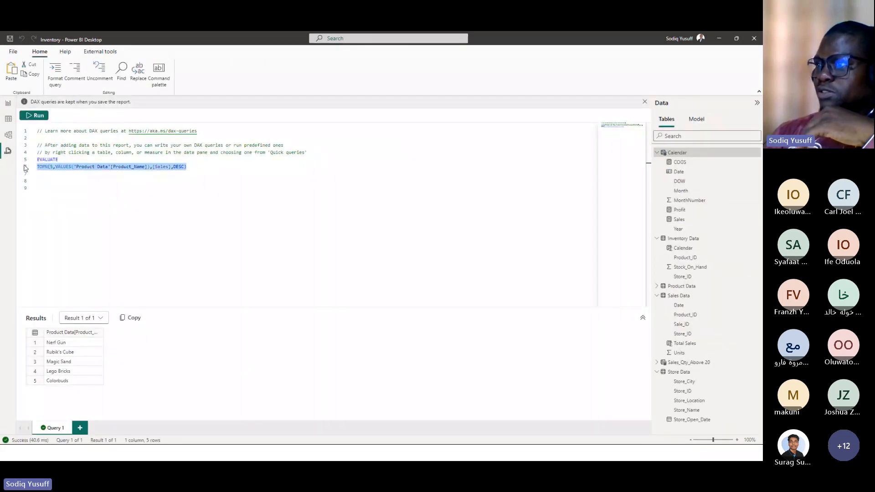
click(8, 105)
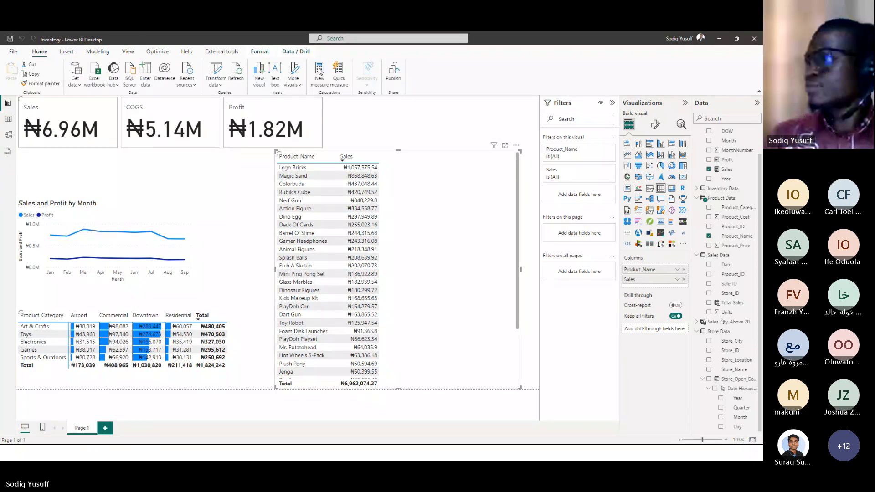
click(319, 71)
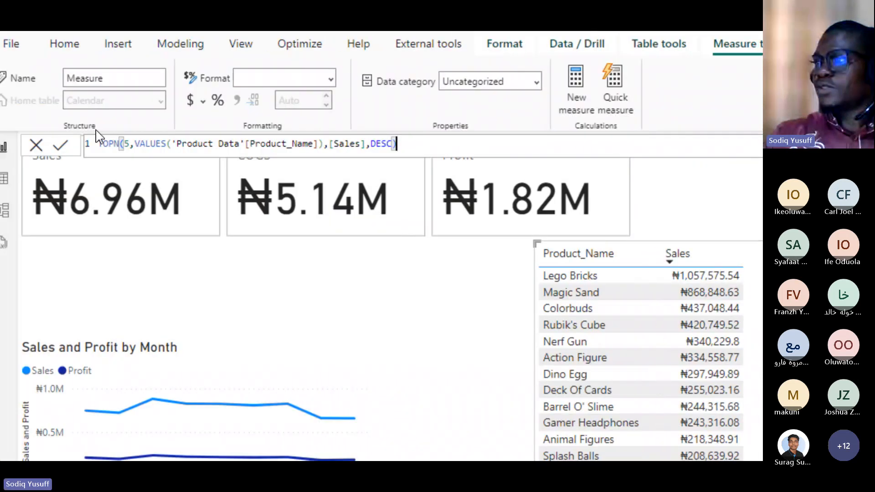
Step: Name the measure Top 5 product by putting the name and an equals sign before TOPN, and commit the formula
double_click(101, 143)
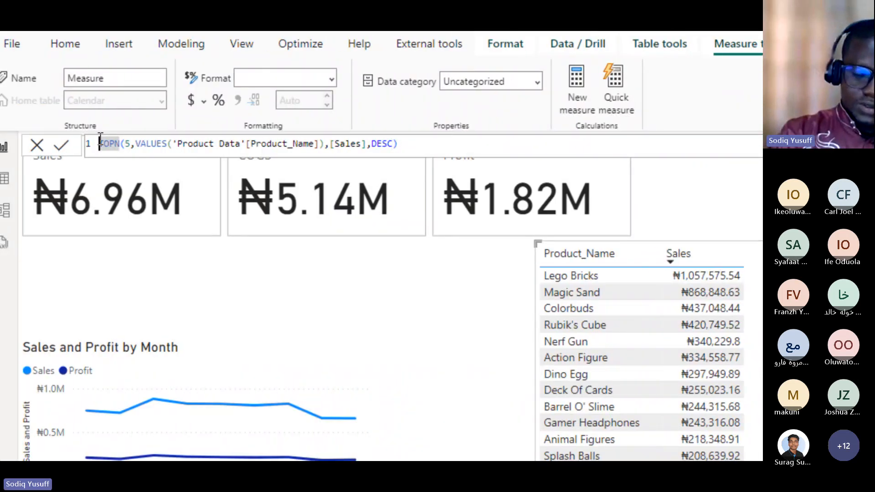
text(Top 5)
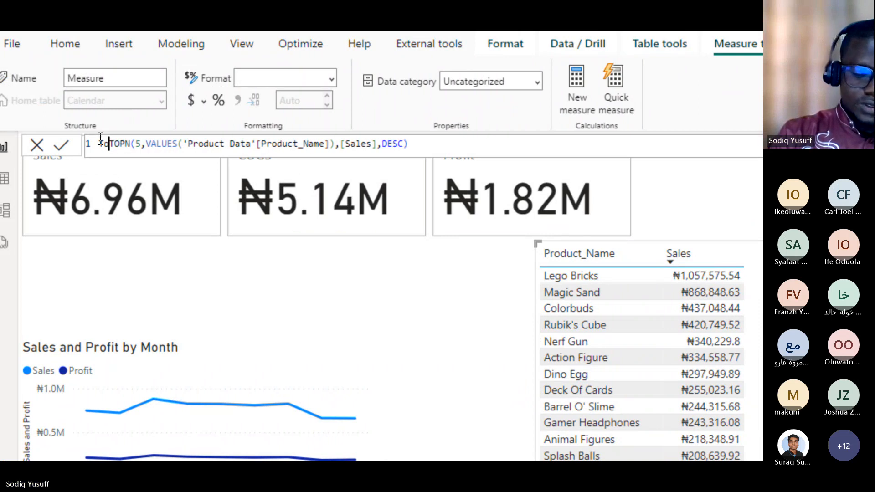
text( p)
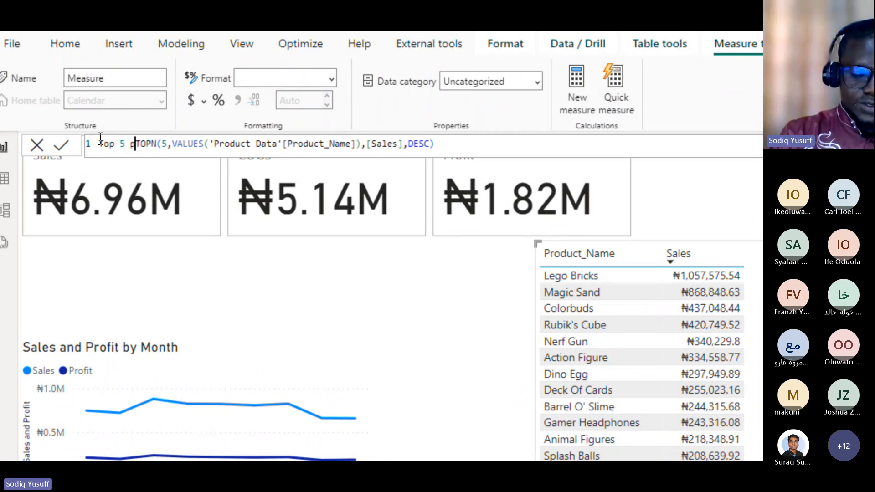
text(roduct=)
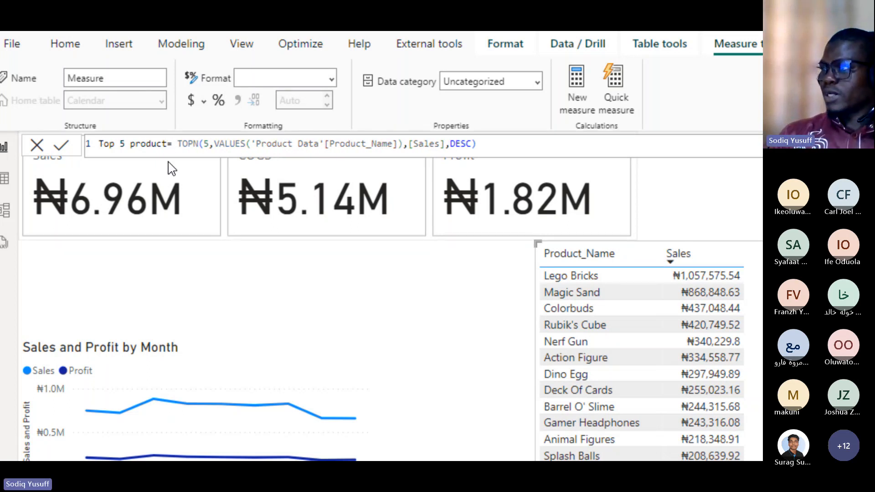
click(513, 144)
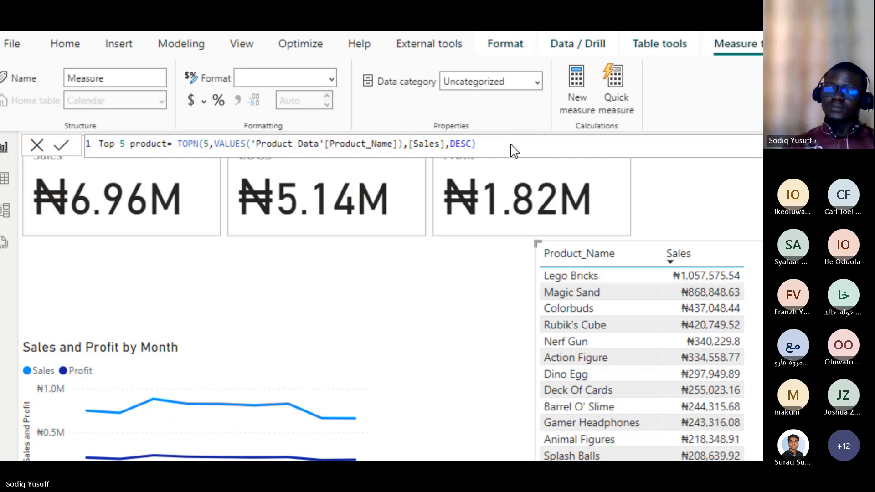
key(Return)
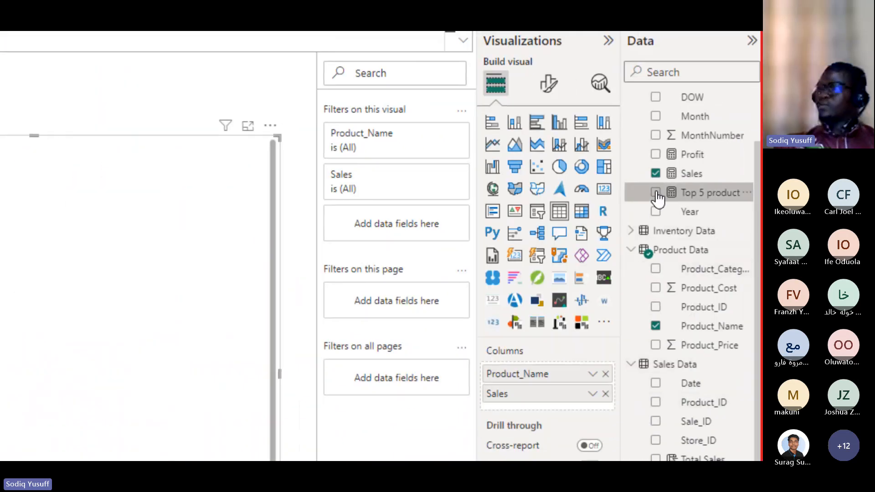
Step: Try the Top 5 product measure as a column in the product sales table, and remove it again
click(656, 192)
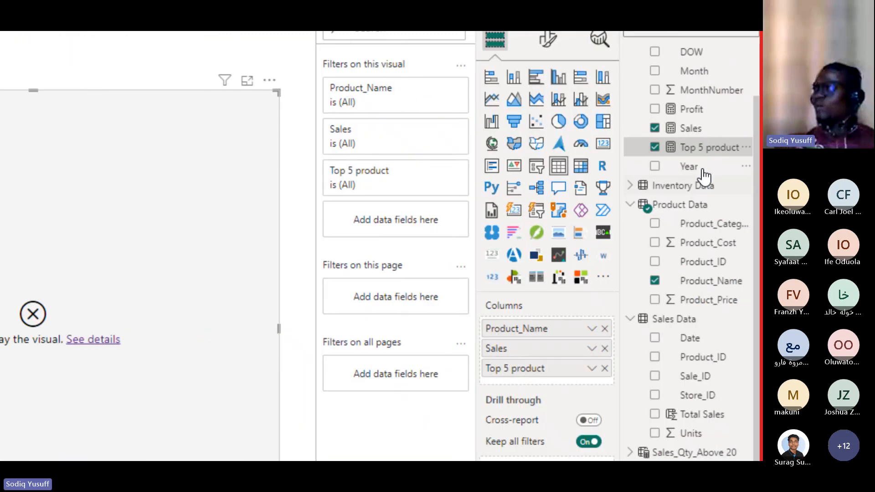
click(655, 147)
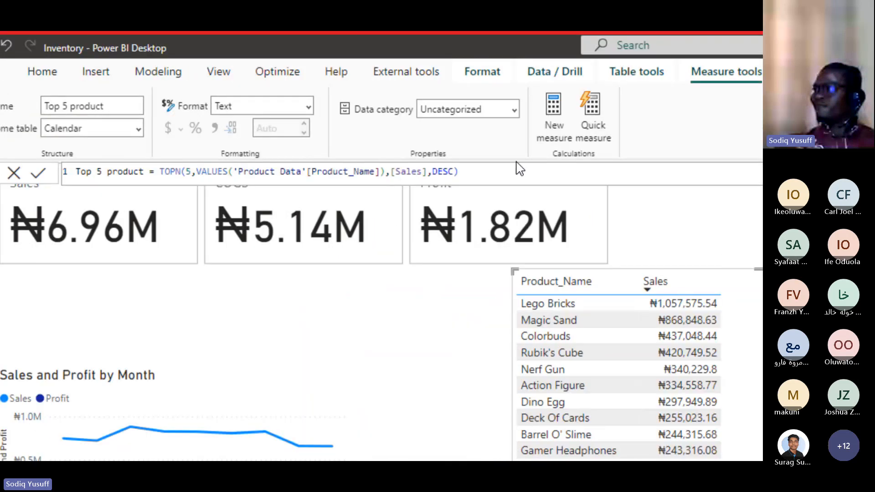
Step: Replace the TOPN expression in the Top 5 product measure with a CALCULATE function that uses [Sales] as its expression
drag(481, 171, 155, 176)
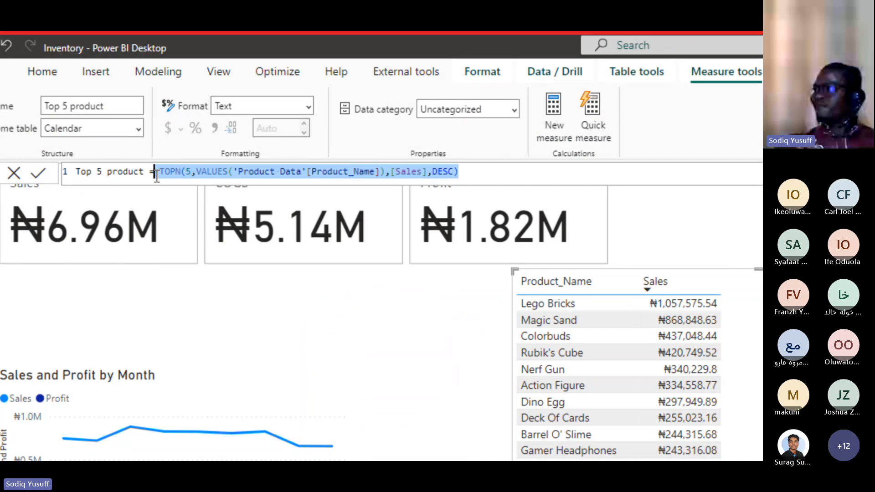
key(BackSpace)
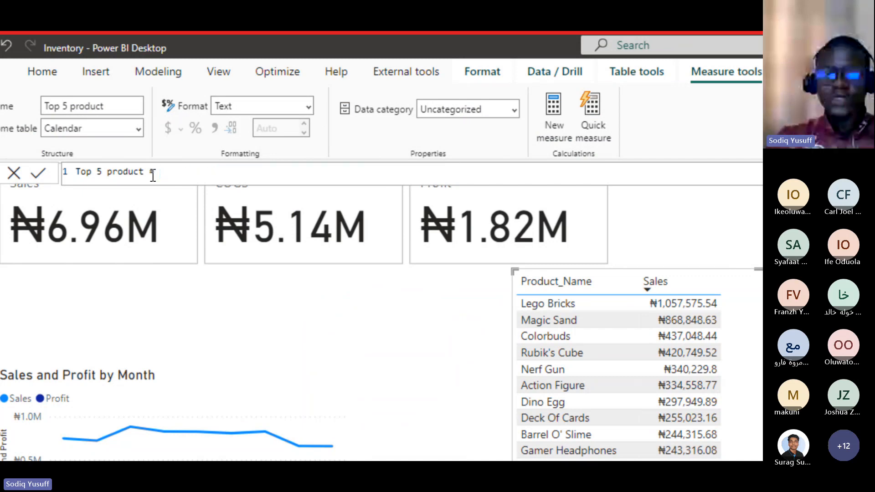
text(calc)
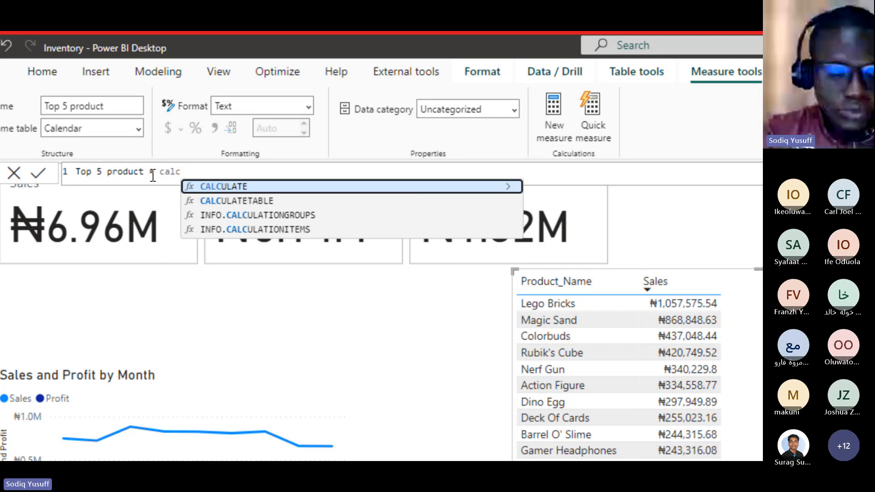
key(Tab)
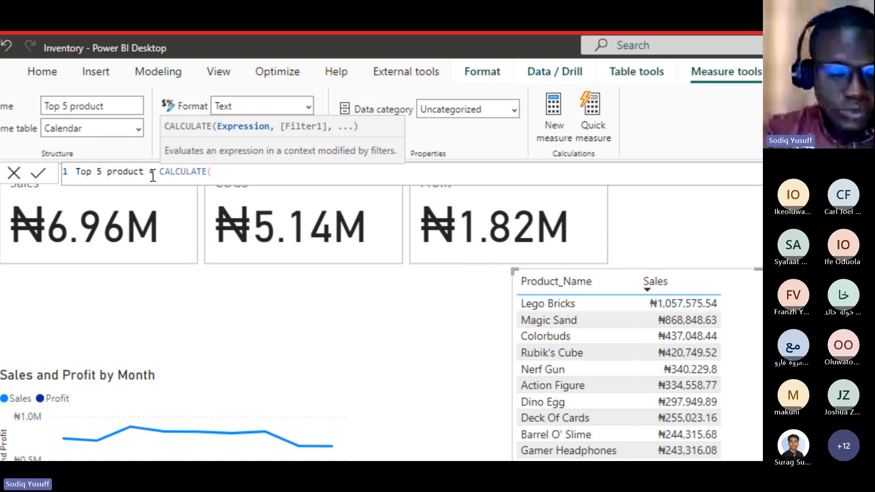
text(sales)
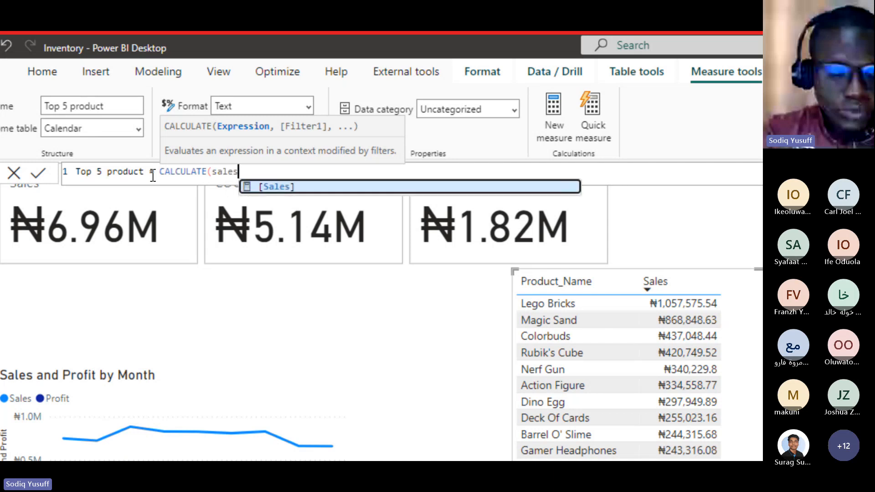
key(Tab)
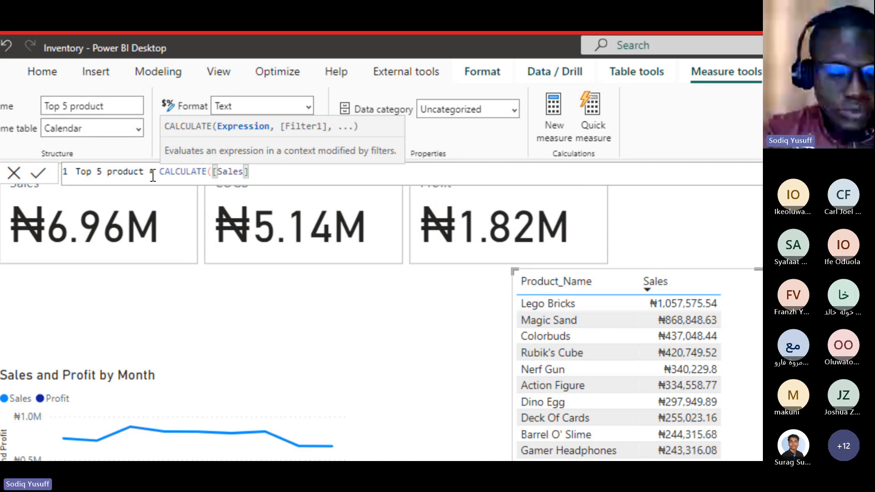
text(,)
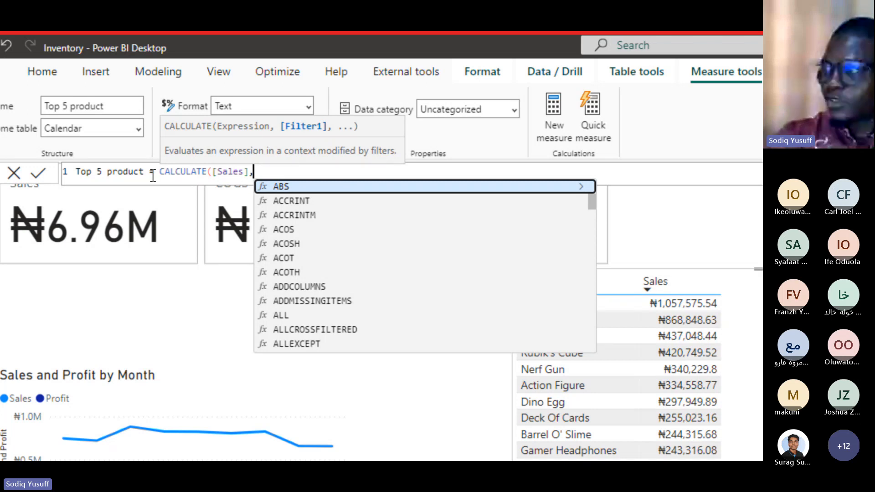
Step: Add a TOPN filter to CALCULATE with an N value of 5 and ALL('Product Data') as its table
text(top)
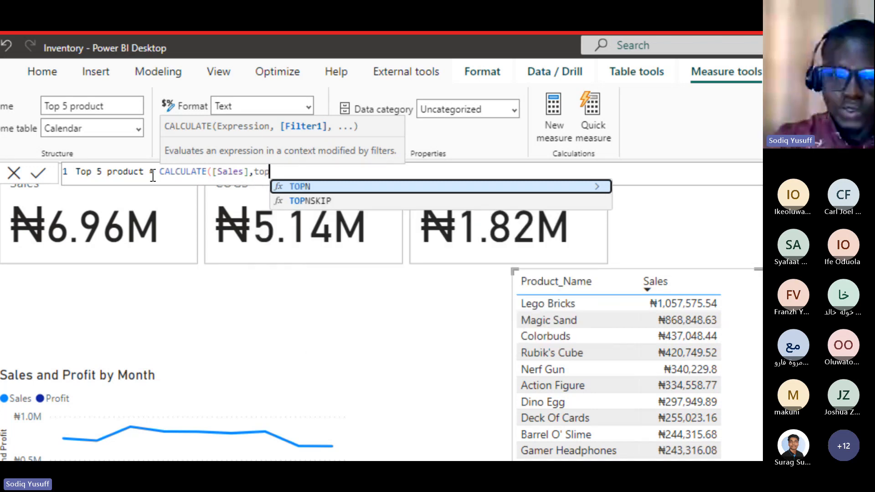
key(Tab)
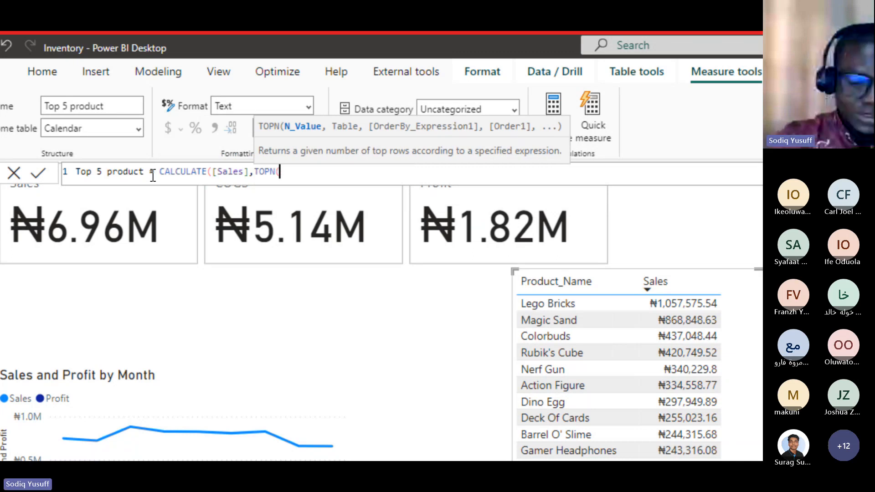
text(5, )
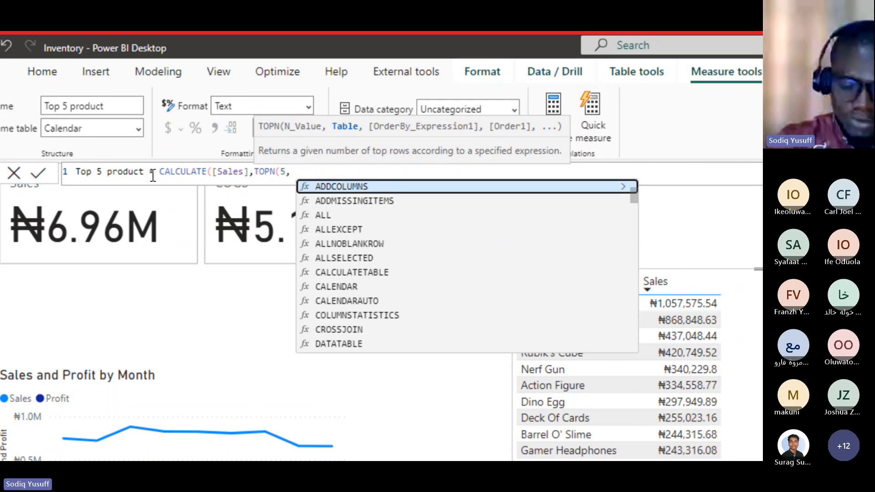
text(All)
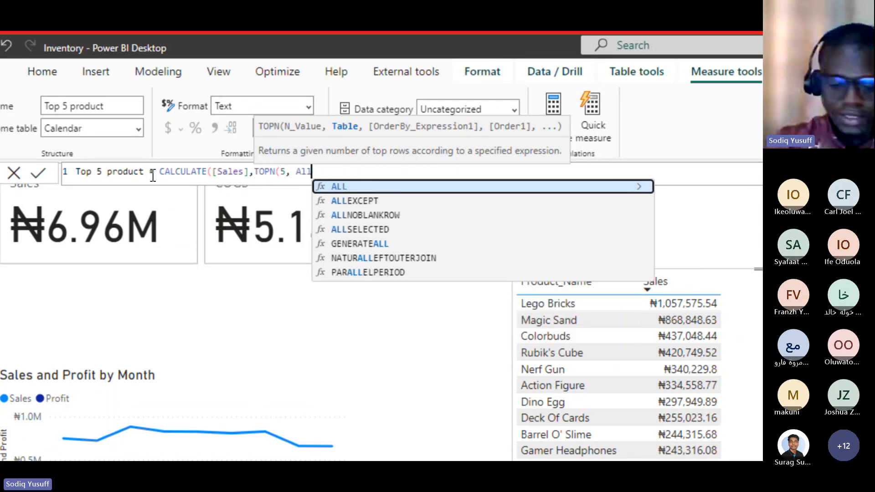
key(Tab)
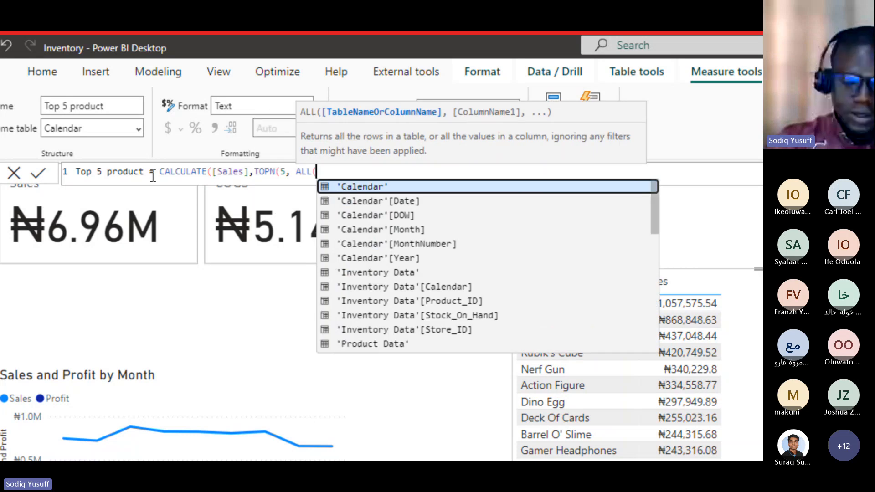
text(product)
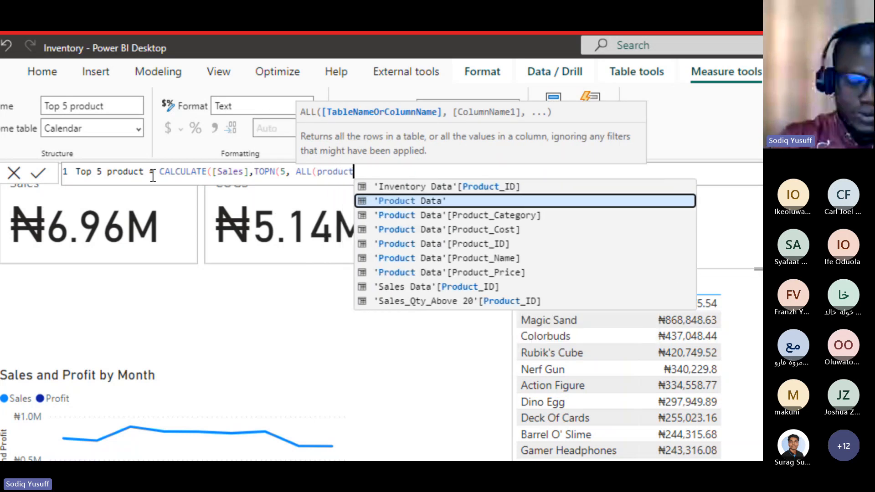
key(Tab)
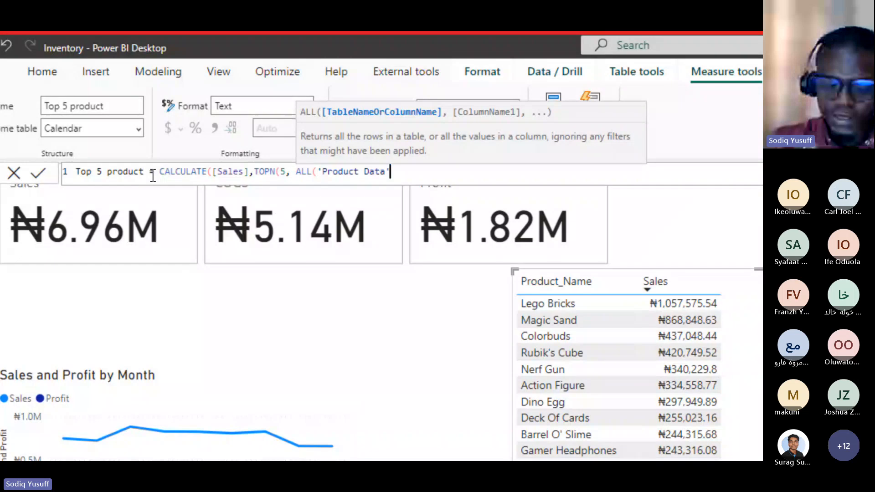
text(),)
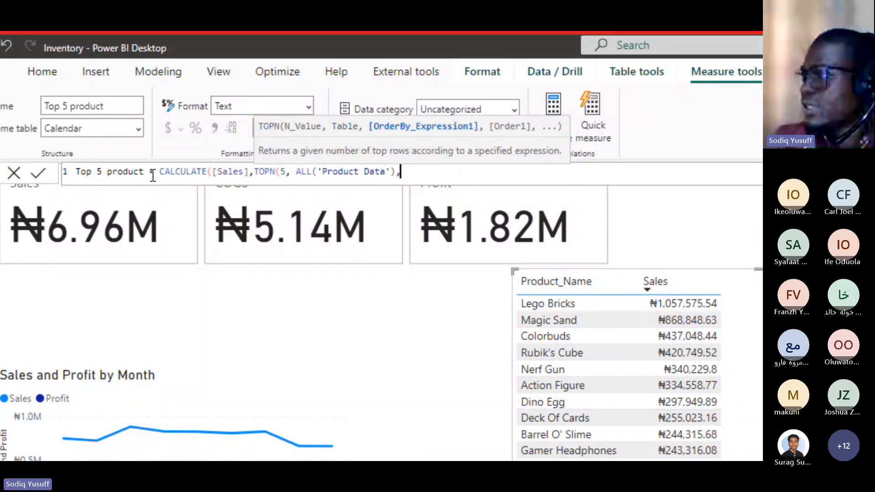
Step: Order the TOPN function by [Sales] in DESC order and close its parenthesis
text(sales)
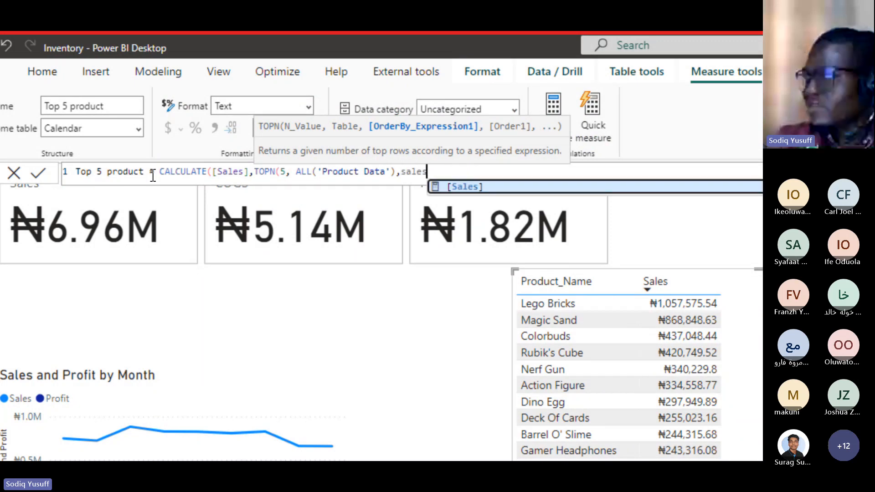
key(Tab)
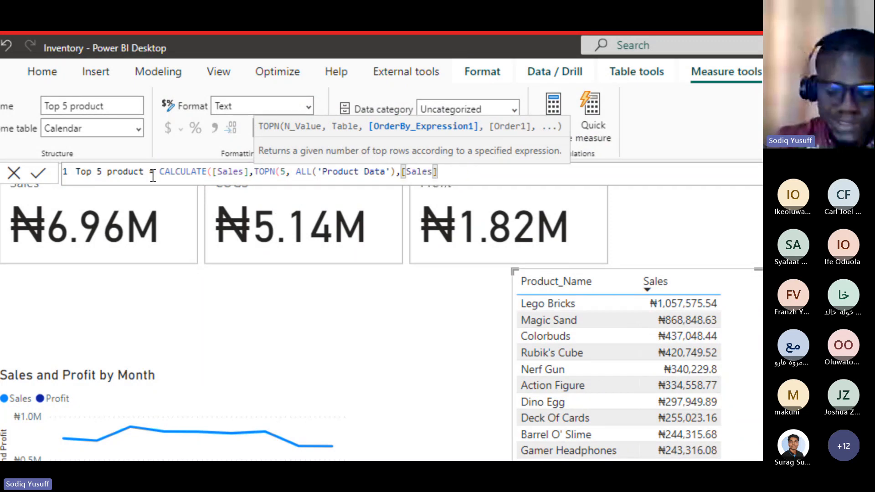
text(,)
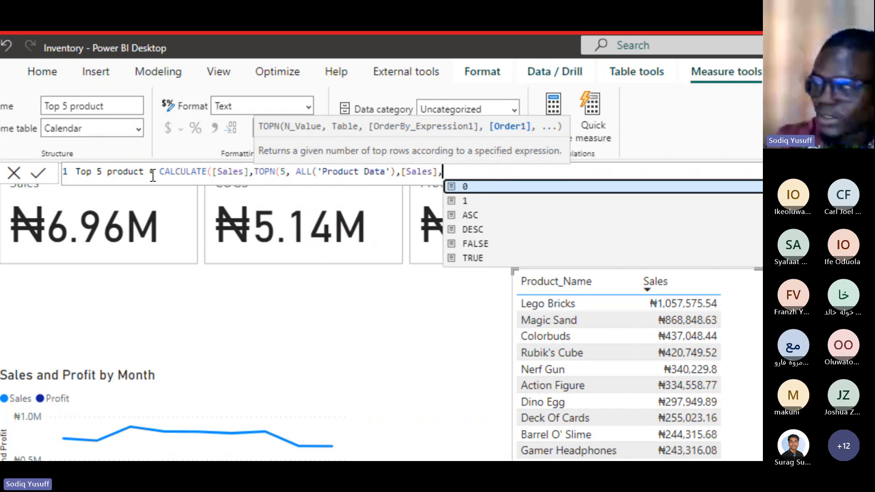
key(Down)
key(Down)
key(Down)
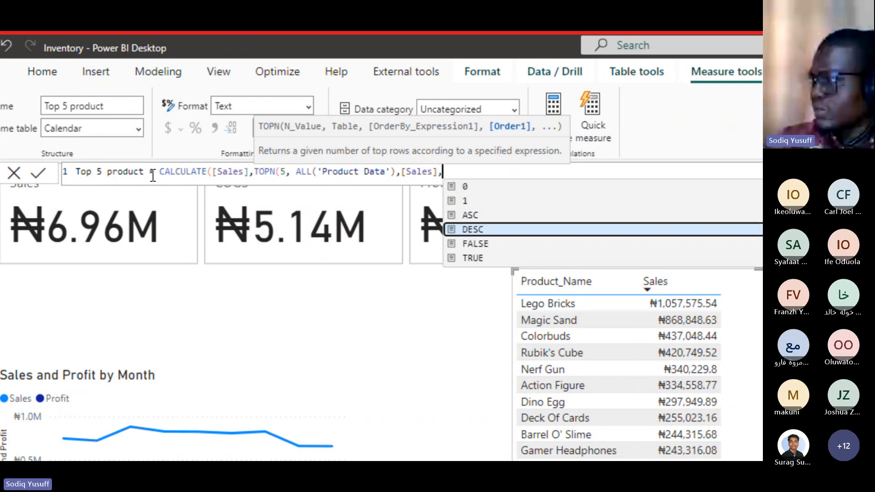
key(Tab)
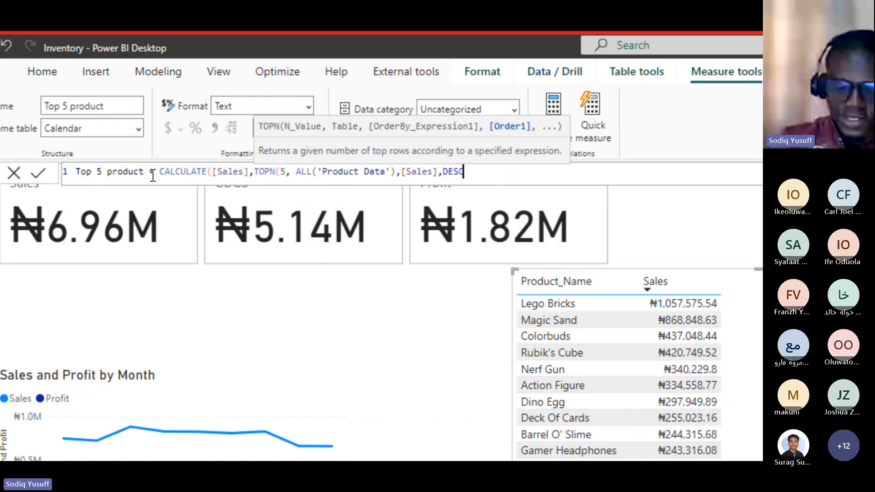
text())
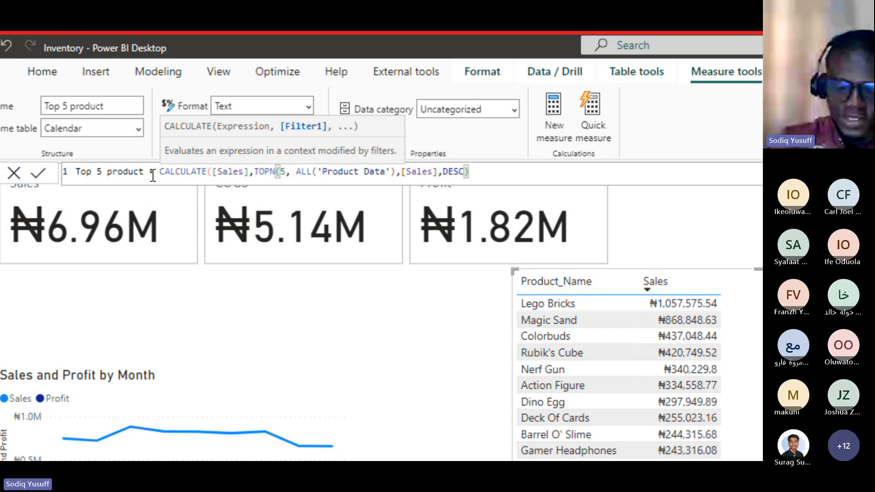
Step: Add VALUES('Product Data'[Product_Name]) as the second CALCULATE filter and commit the measure formula
text(,)
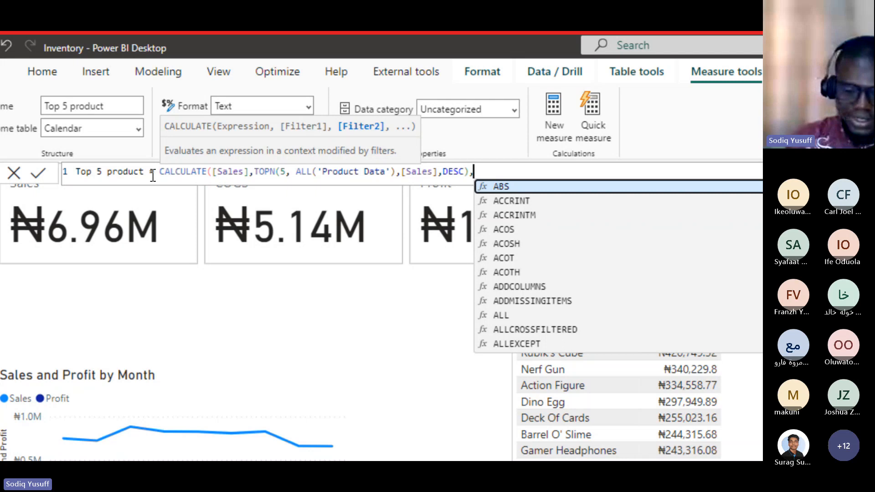
text(values)
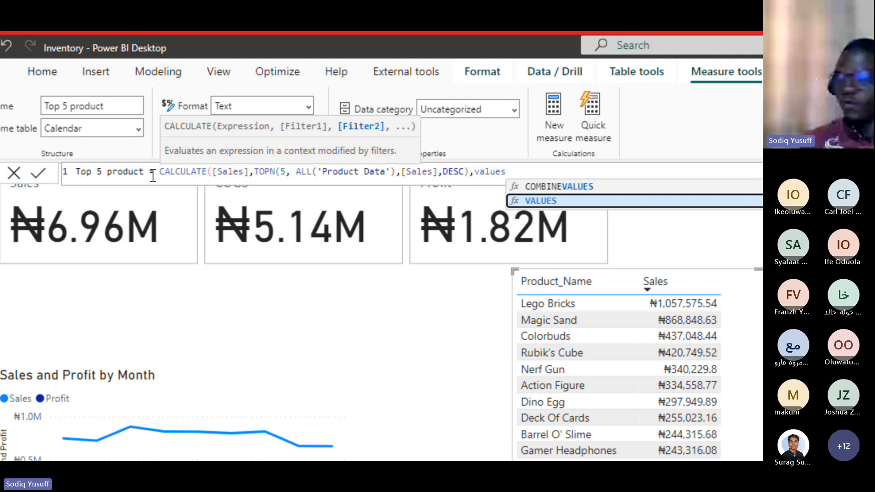
key(Tab)
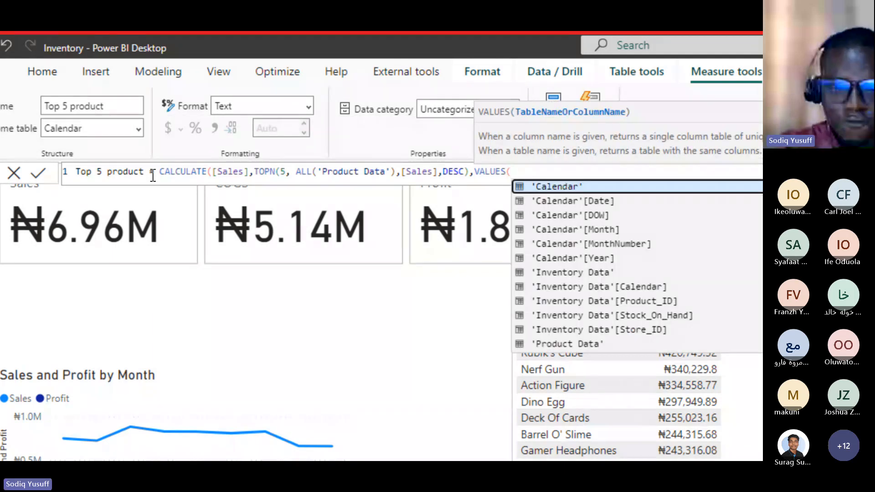
text(prod)
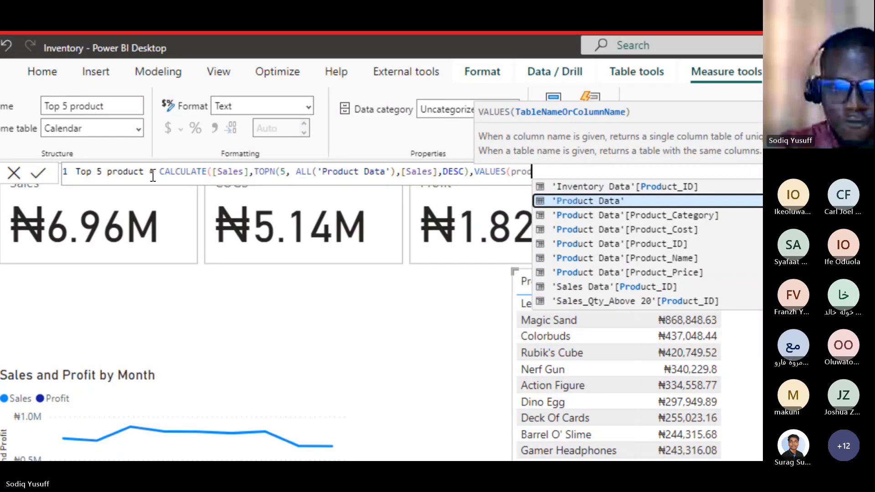
text(uct)
key(Down)
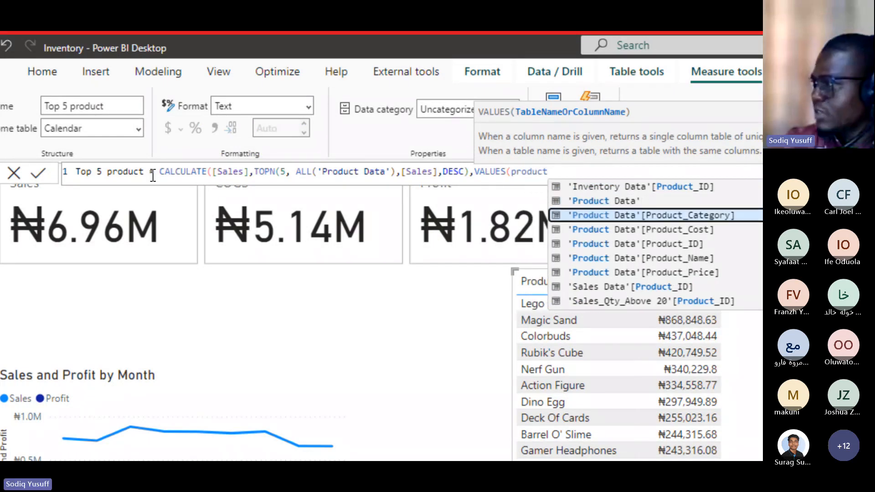
key(Down)
key(Down)
key(Tab)
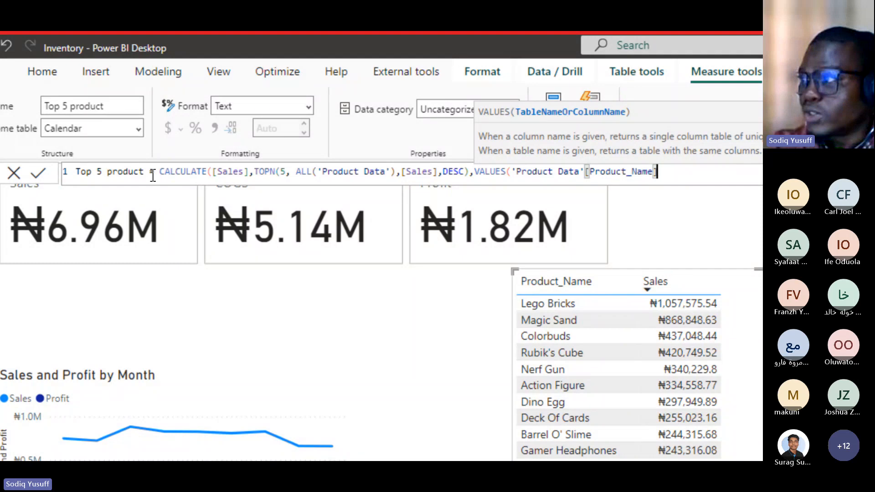
text())
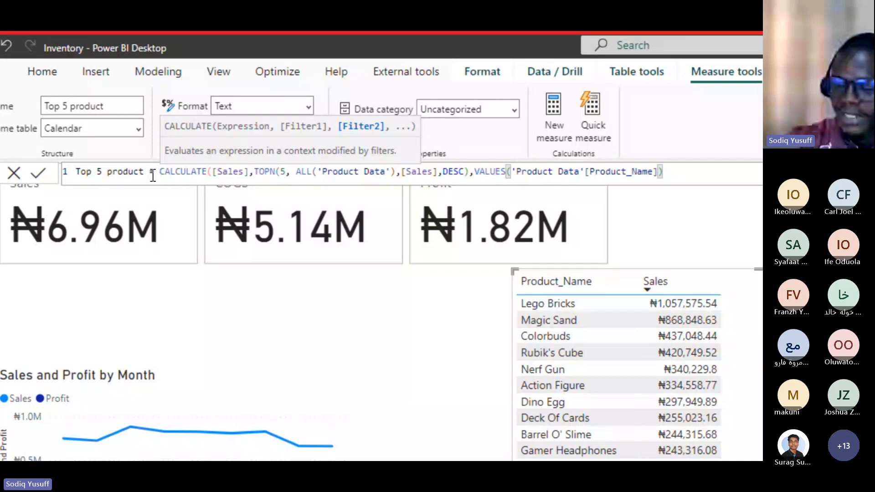
click(153, 175)
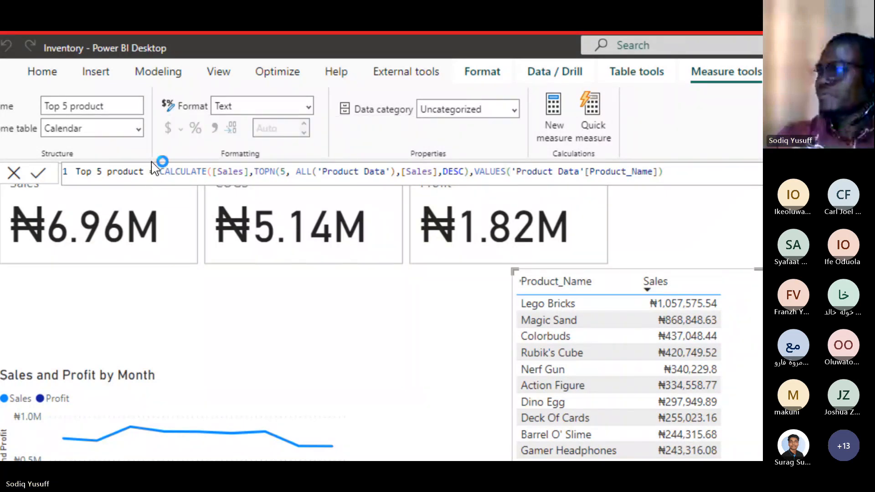
click(177, 226)
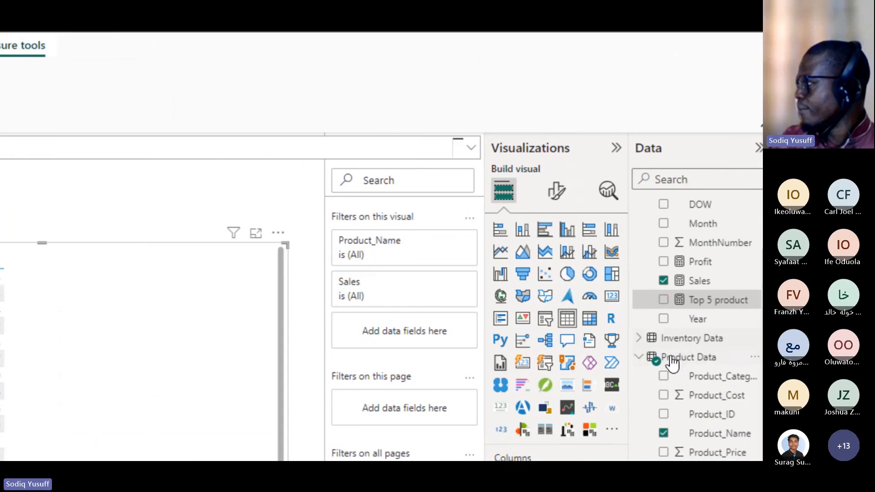
Step: Add the Top 5 product measure to the product table and remove the Sales column from it
click(659, 300)
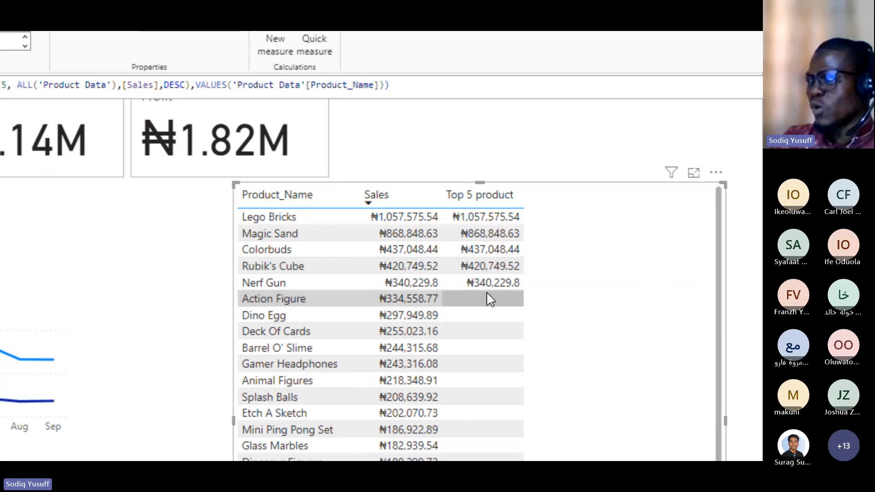
scroll(488, 346, down, 3)
scroll(481, 411, up, 3)
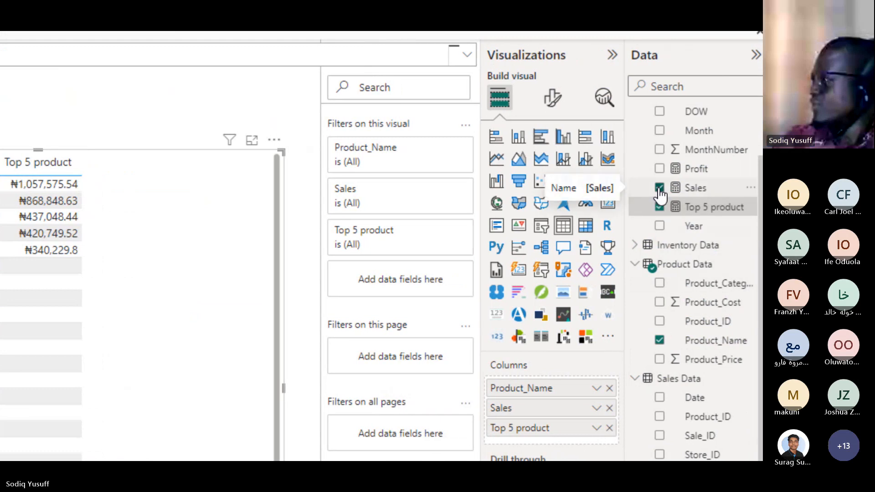
click(659, 189)
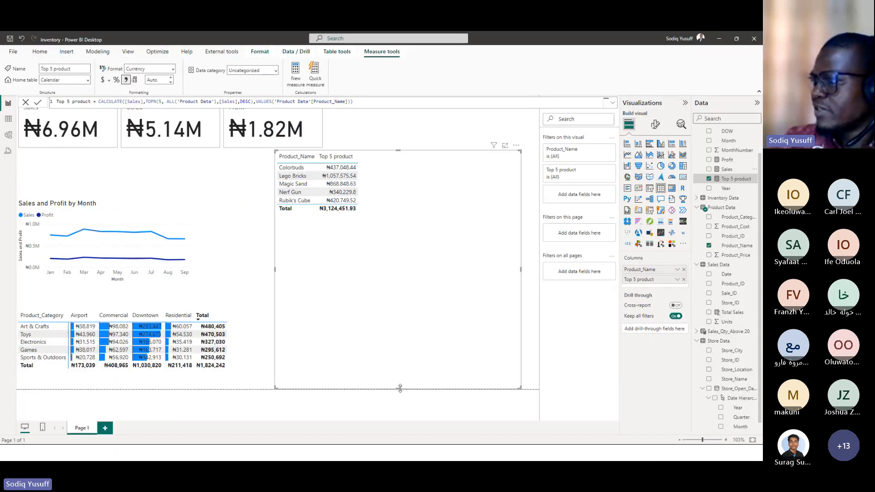
Step: Shrink the top 5 product table to fit its rows and columns, and place it beside the product category matrix
drag(401, 388, 398, 234)
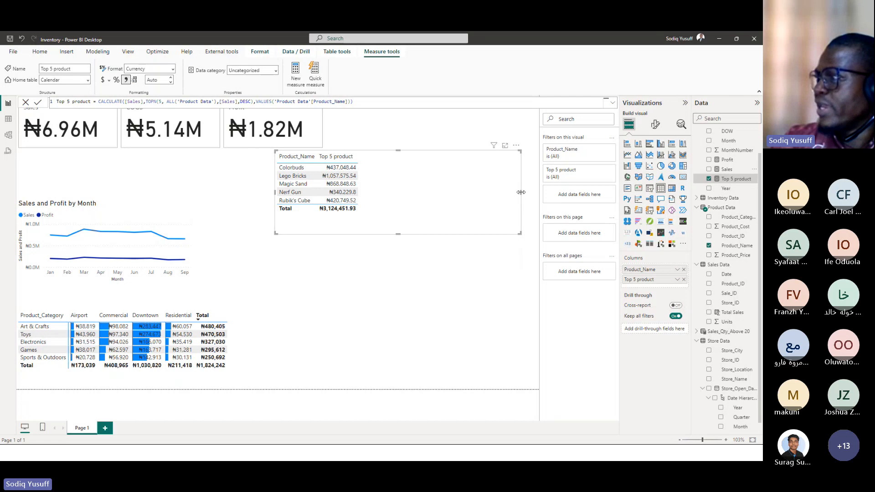
drag(521, 192, 394, 203)
drag(366, 230, 327, 390)
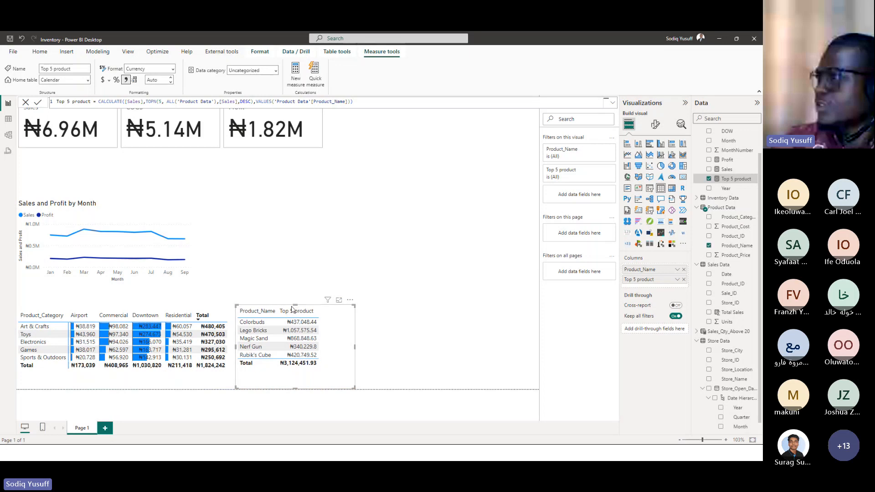
Step: Add a slicer to the page beside the Profit card and populate it with the Month field from the Calendar table
click(390, 234)
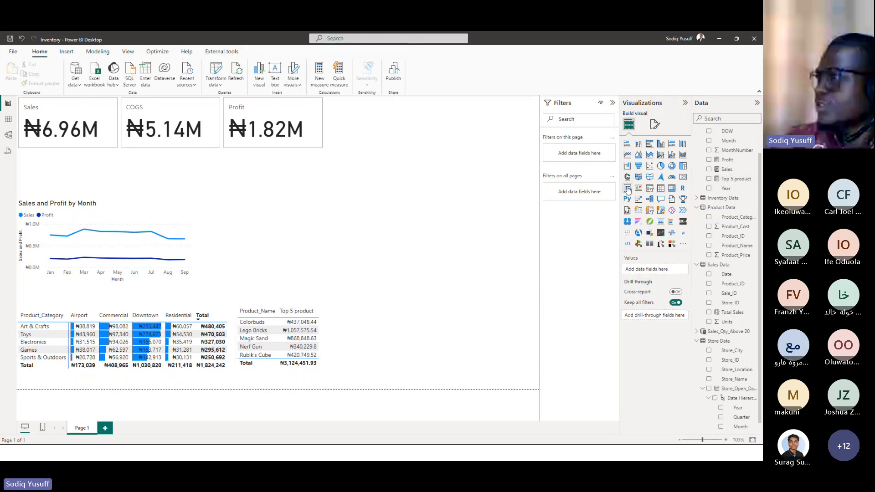
click(649, 189)
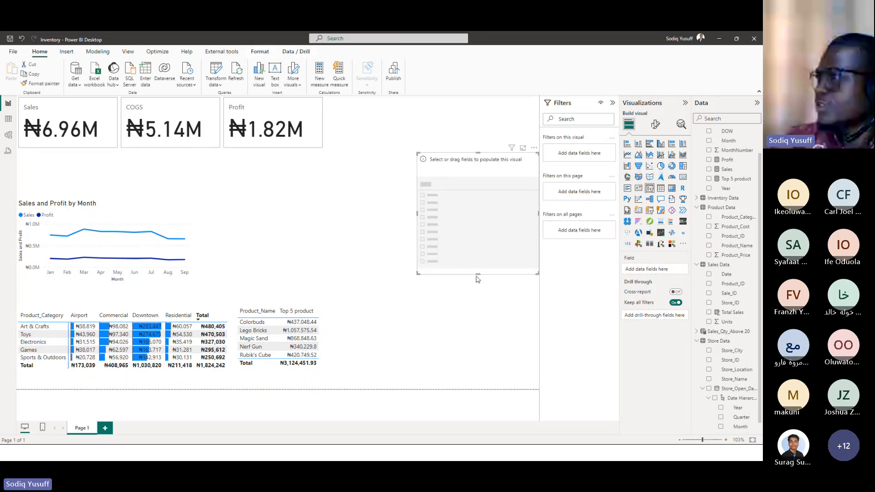
drag(478, 279, 395, 168)
scroll(720, 188, up, 1)
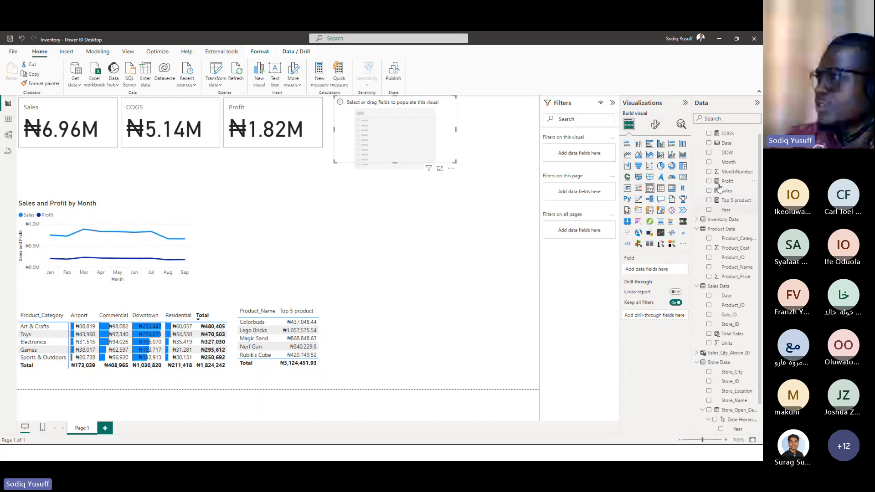
scroll(720, 188, up, 1)
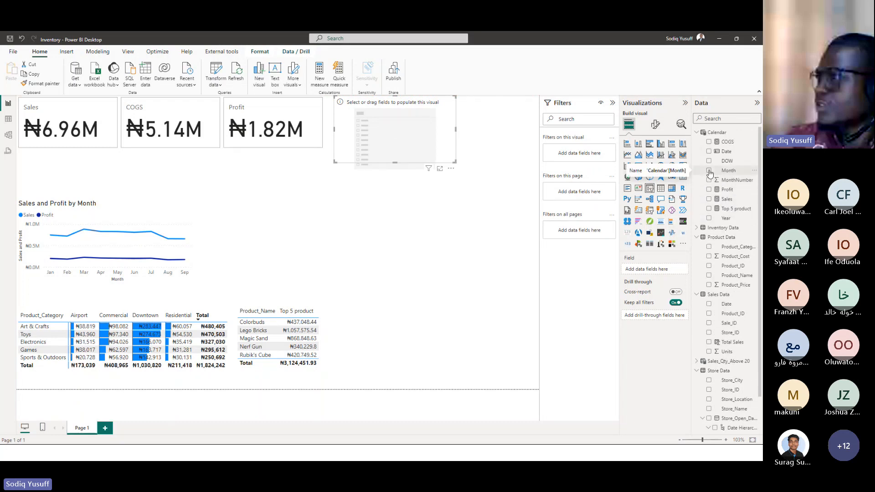
click(710, 171)
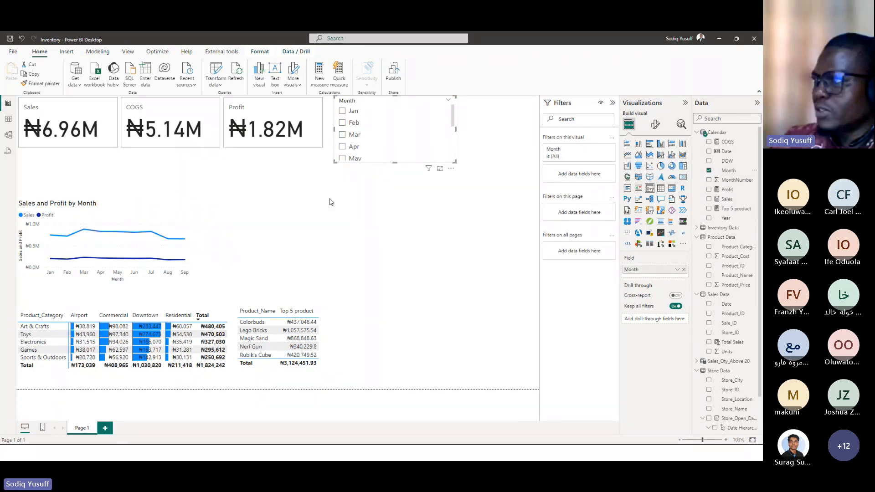
Step: Change the Month slicer's style to Dropdown
click(655, 124)
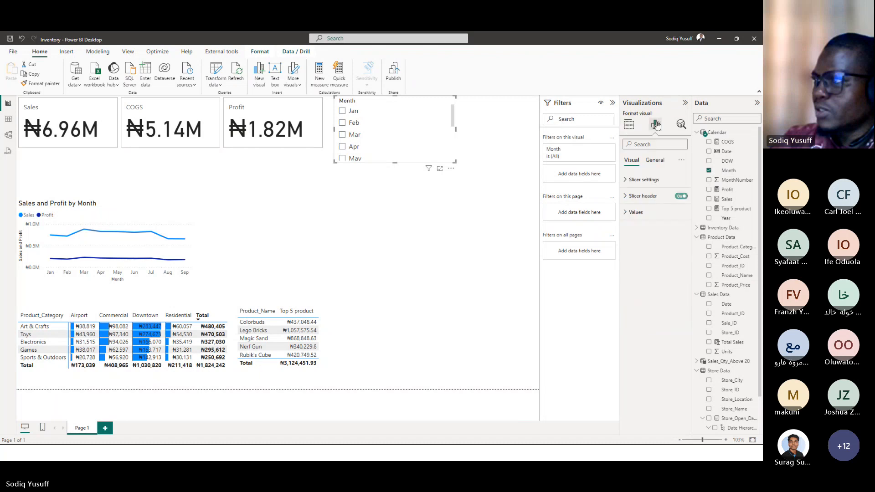
click(641, 180)
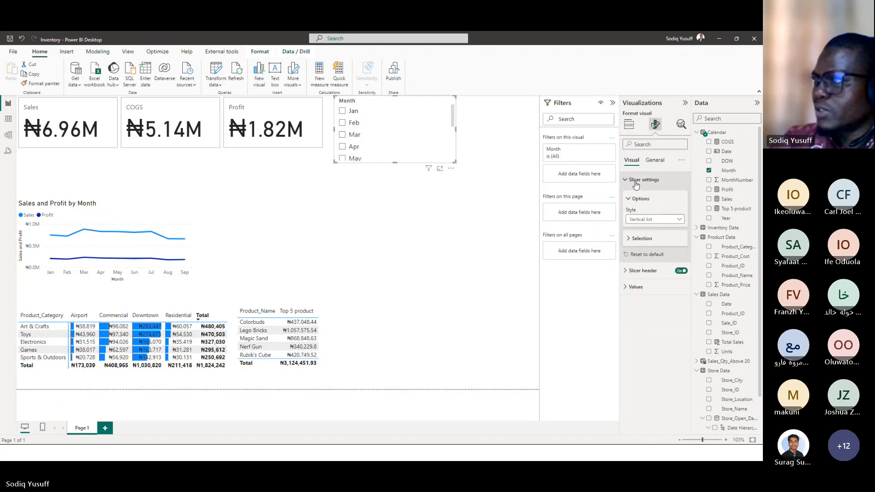
click(655, 219)
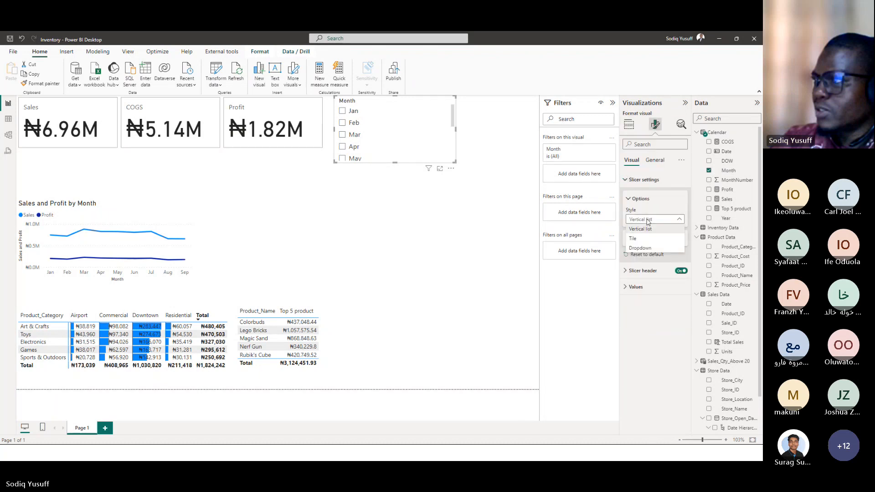
click(640, 248)
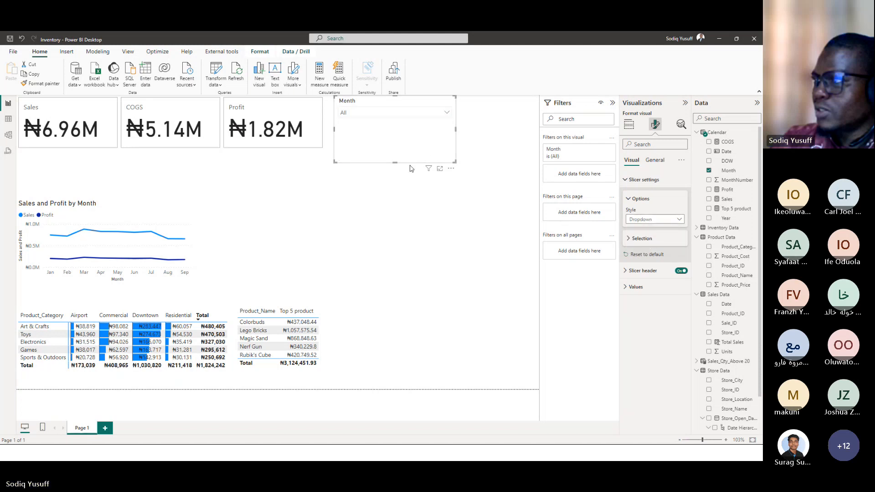
Step: Check the top 5 product table by filtering the report to each month from Jan to May in turn, and clear the month filter
click(297, 321)
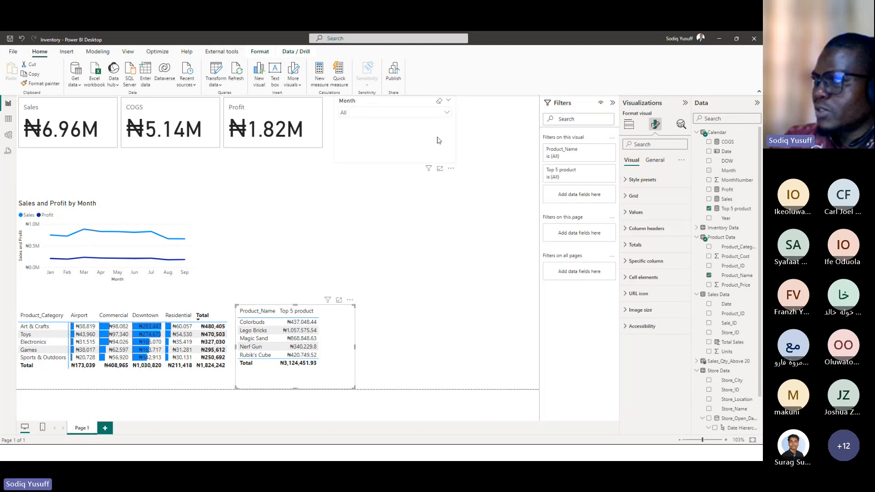
click(446, 116)
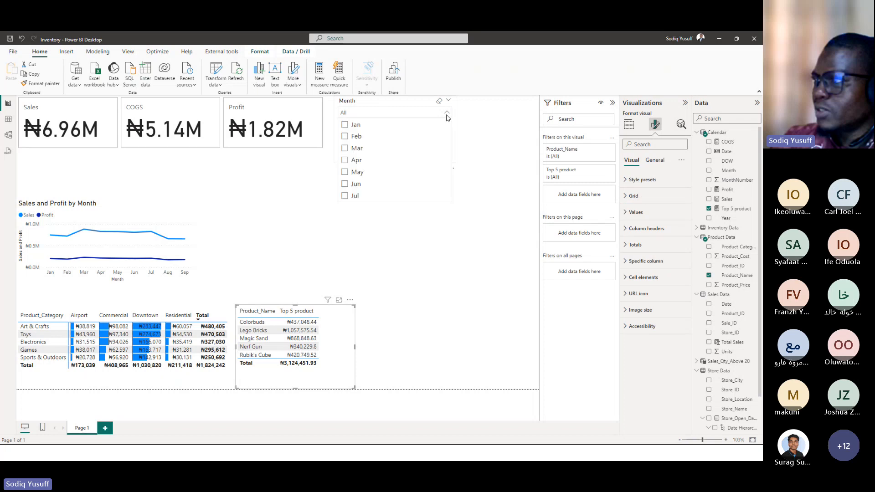
click(360, 129)
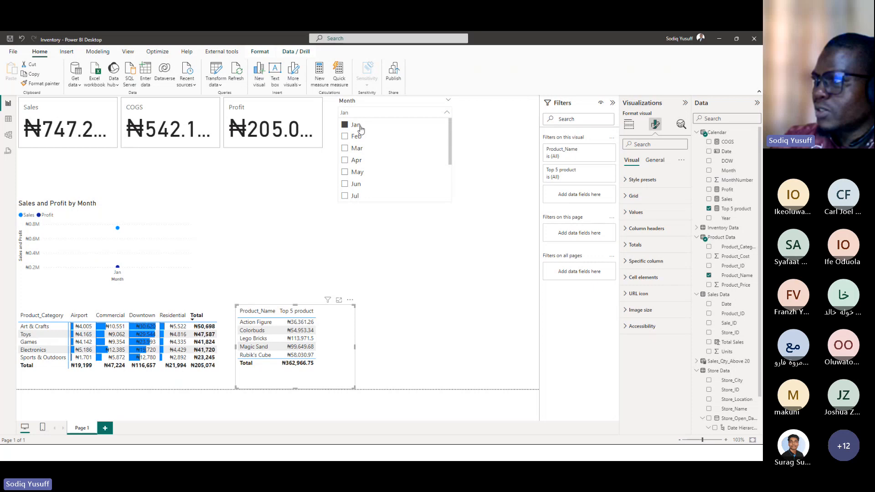
click(355, 136)
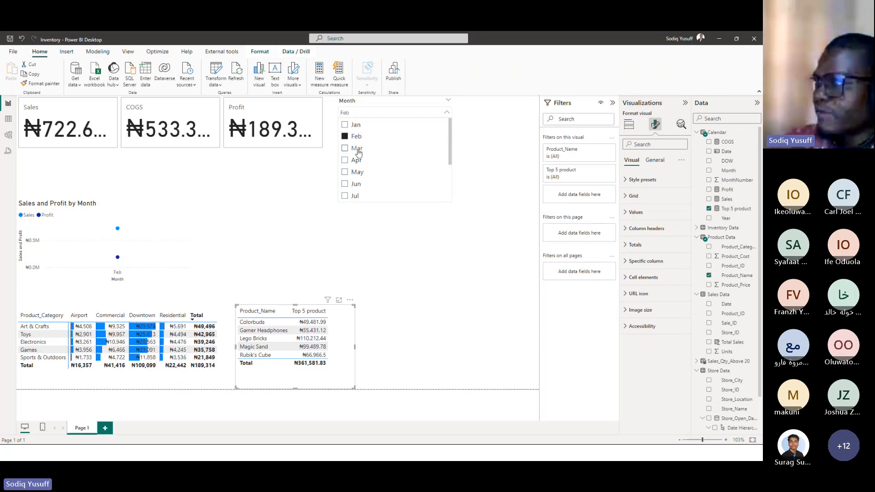
click(357, 149)
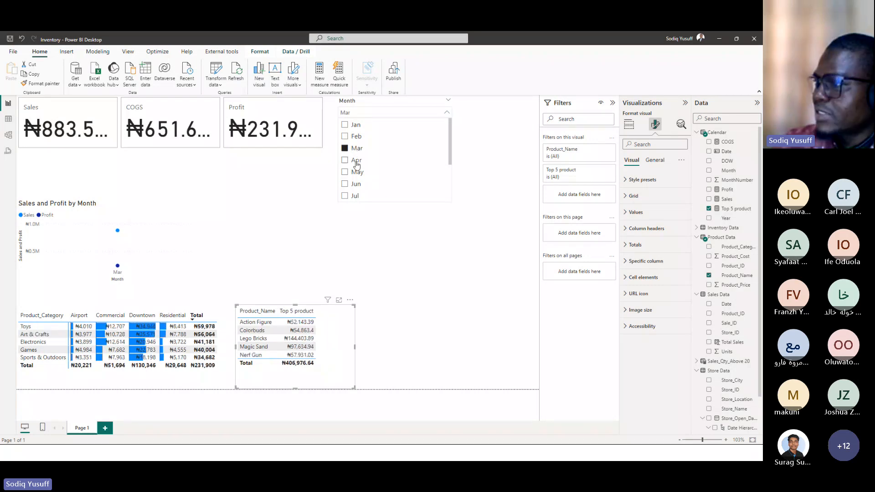
click(357, 161)
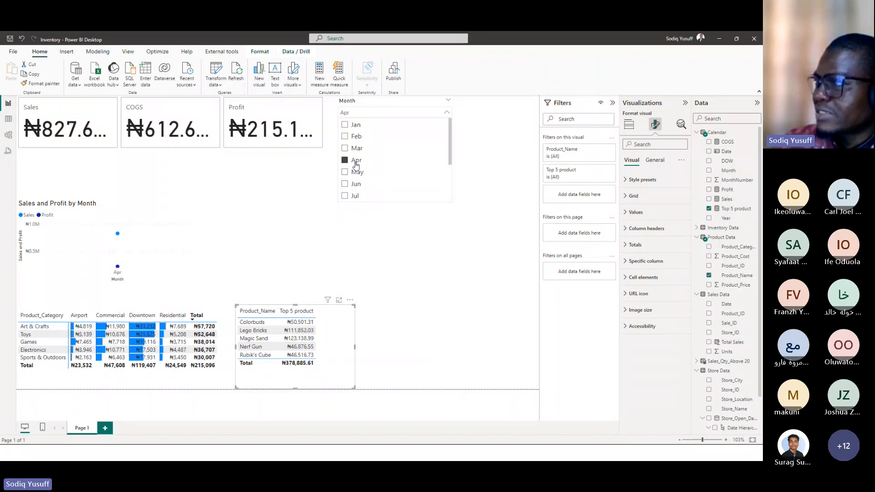
click(357, 172)
scroll(370, 171, down, 2)
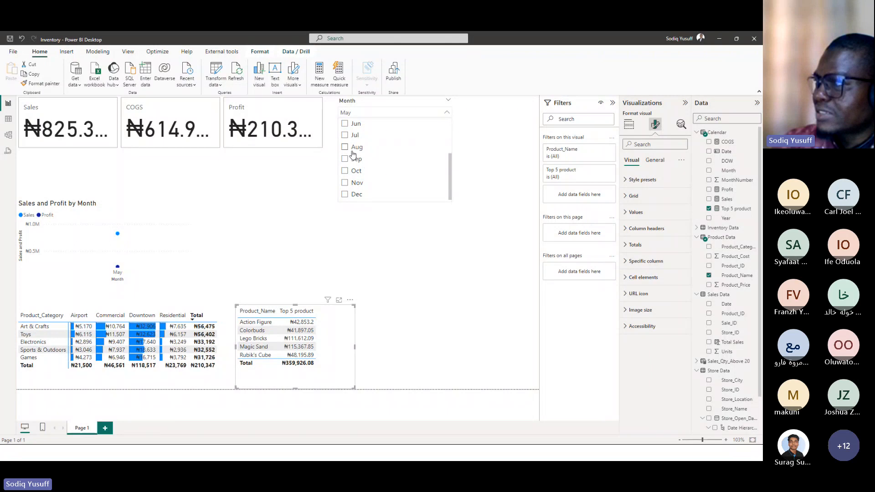
scroll(354, 154, up, 2)
click(348, 172)
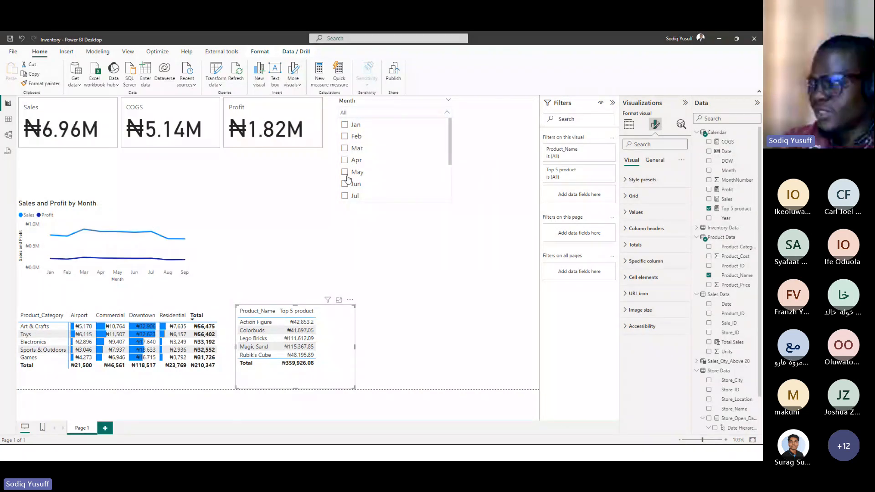
click(400, 204)
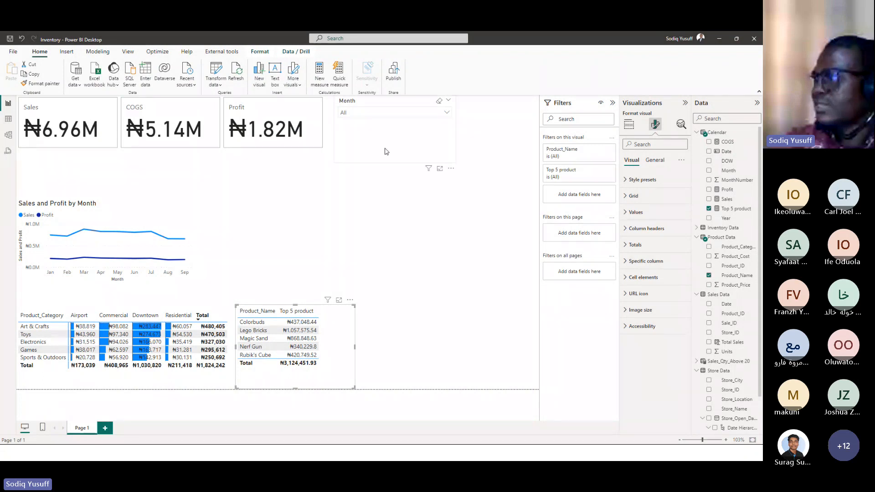
Step: Reduce the Month slicer's height and check the next analysis question in the Word document
click(395, 135)
drag(395, 141, 394, 139)
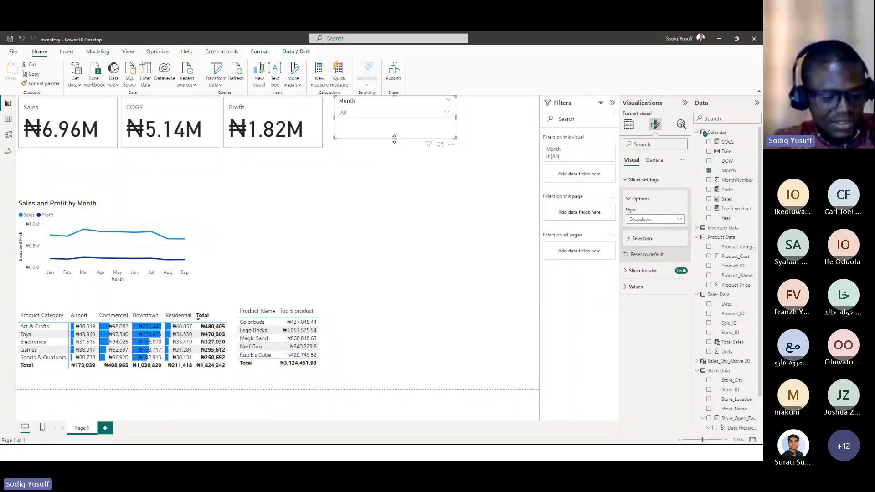
key(alt+Tab)
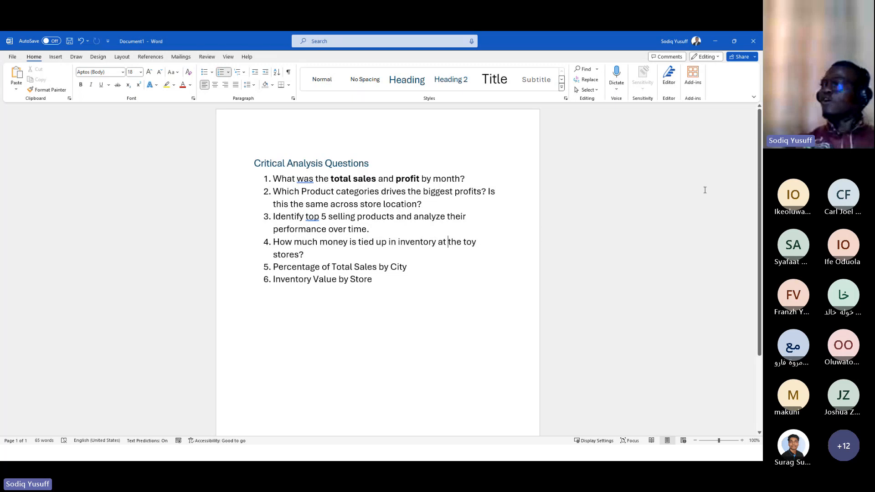
click(717, 41)
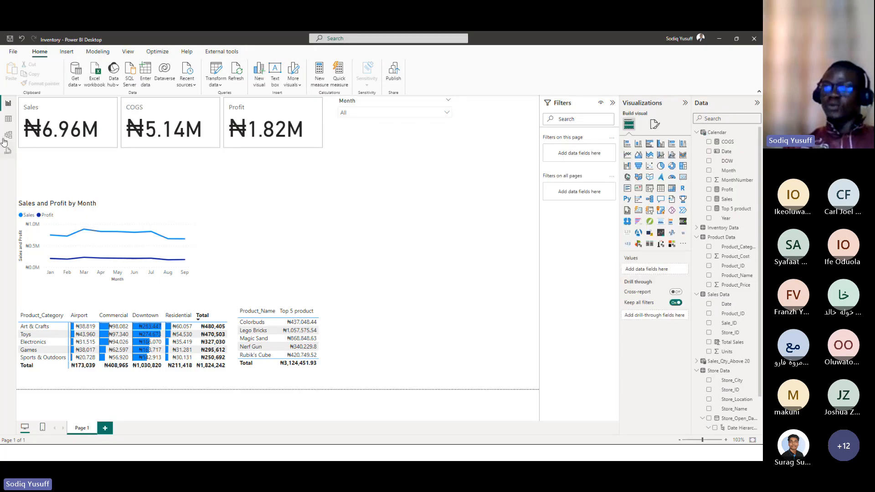
Step: Delete the empty Calendar column from the Inventory Data table in the table view
click(9, 120)
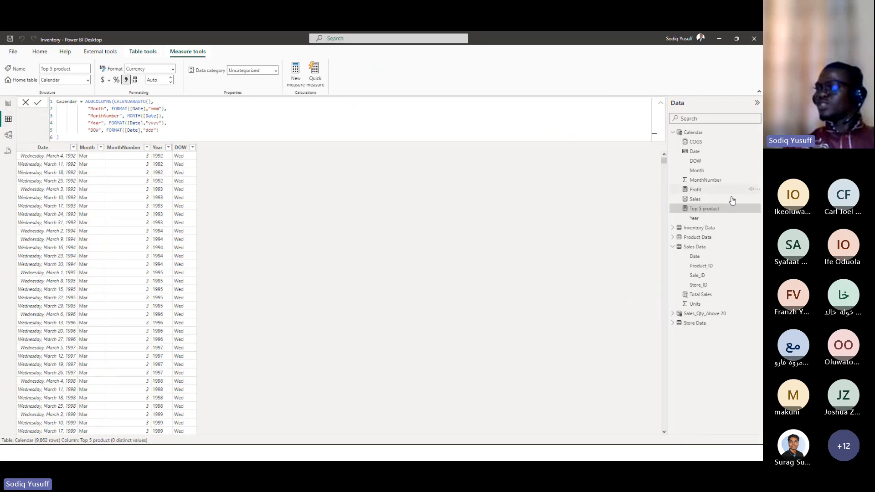
click(675, 132)
click(696, 143)
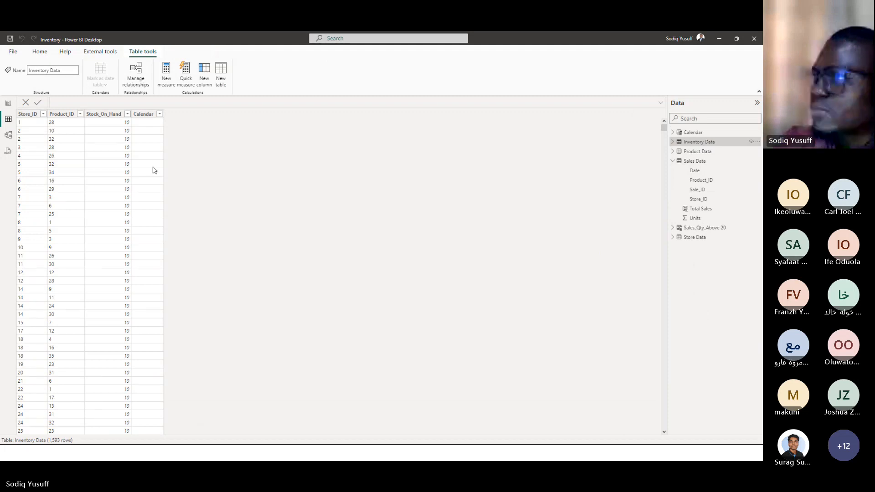
click(143, 114)
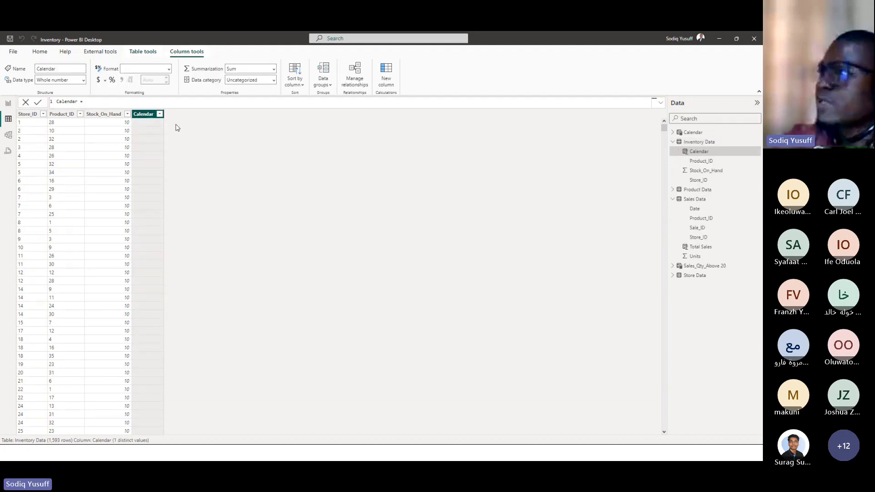
right_click(147, 118)
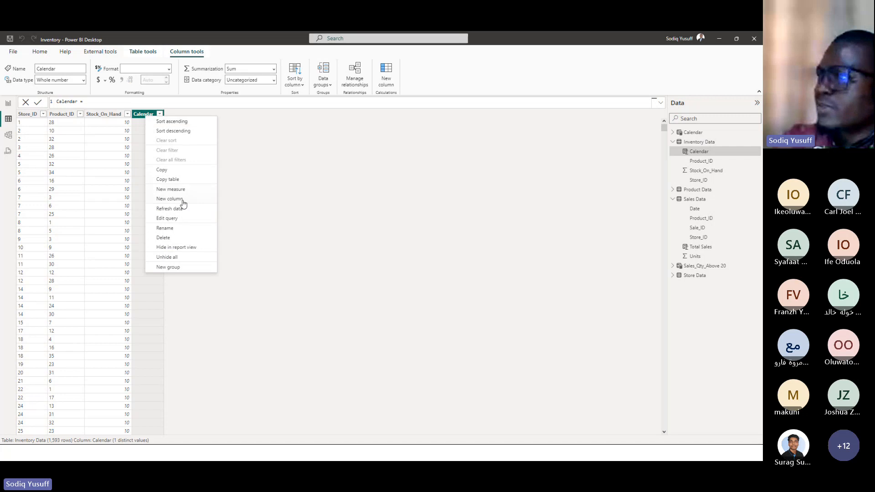
click(167, 238)
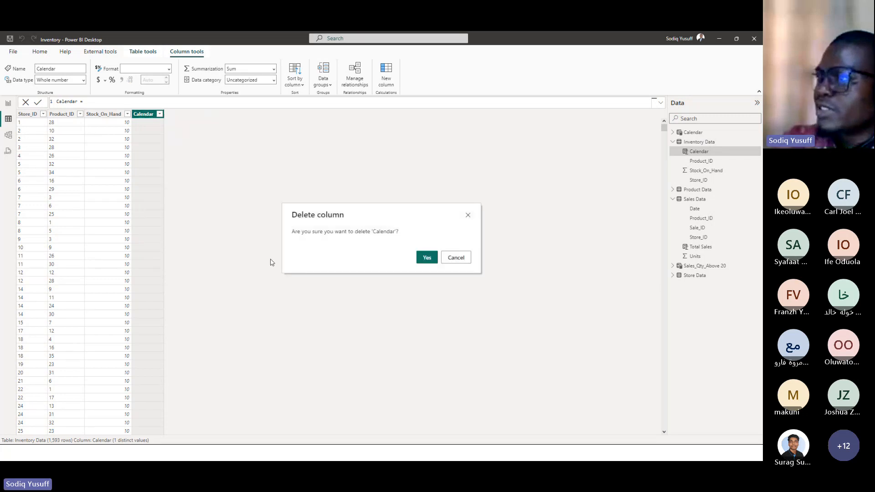
click(427, 257)
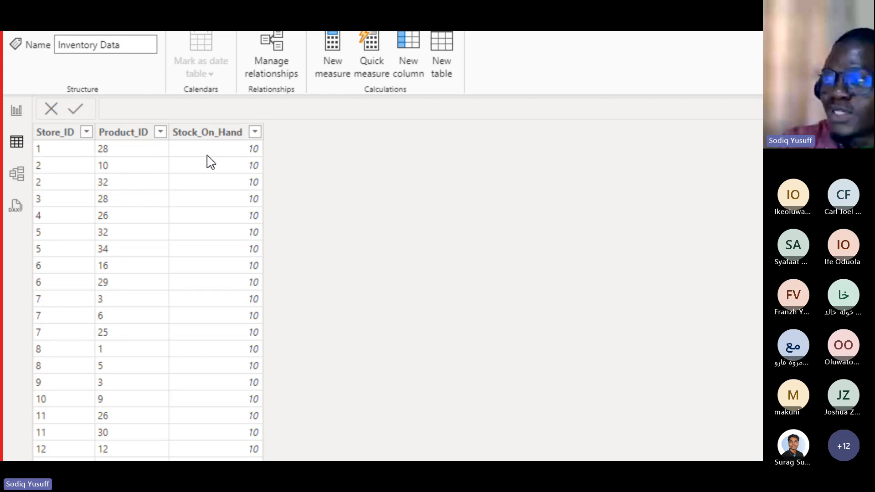
Step: Examine the Stock_On_Hand values per store and product in the Inventory Data table
scroll(213, 160, up, 5)
scroll(213, 164, down, 20)
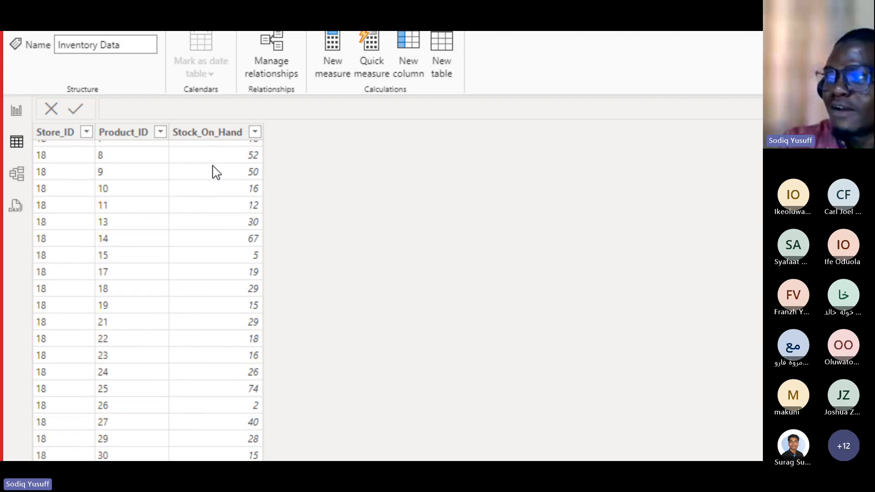
scroll(217, 172, up, 20)
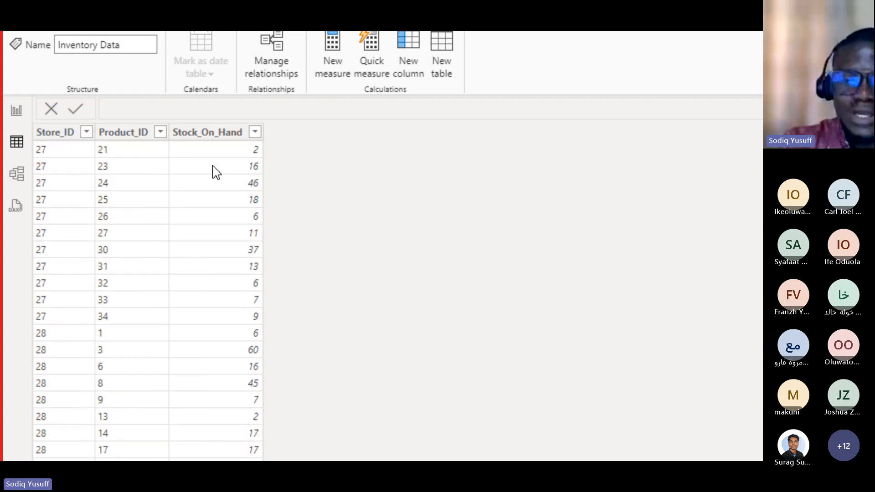
scroll(217, 173, up, 20)
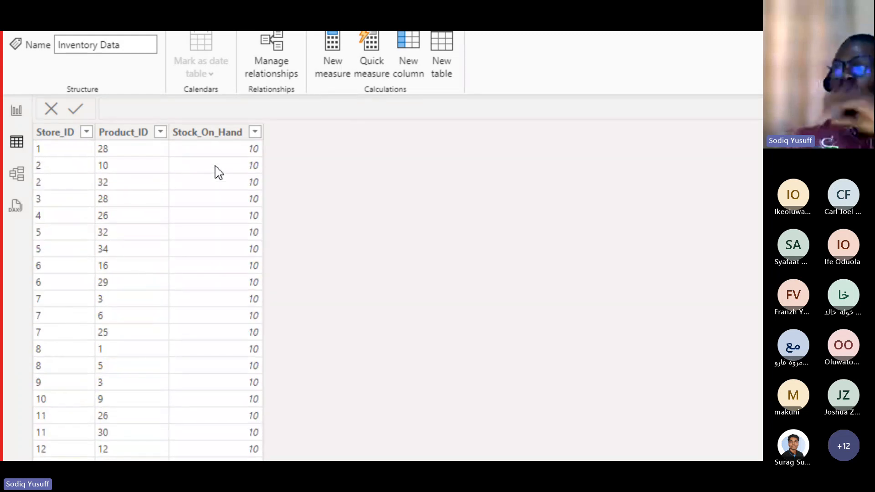
click(213, 132)
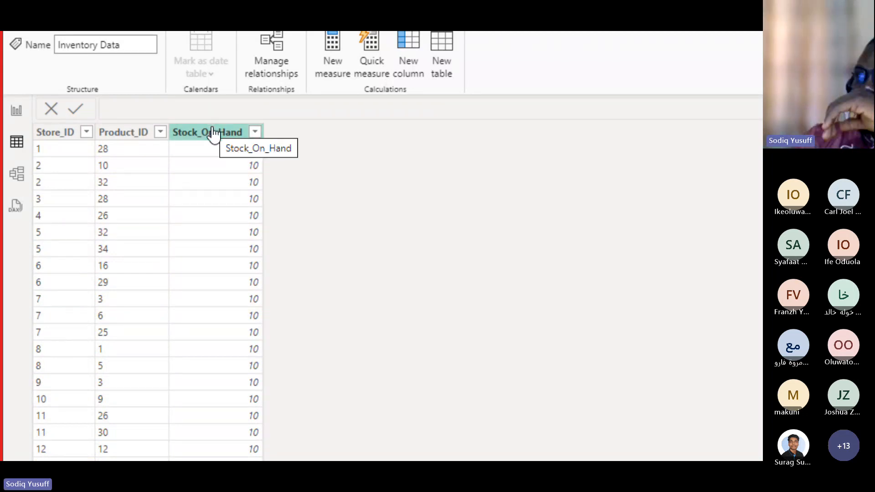
click(207, 157)
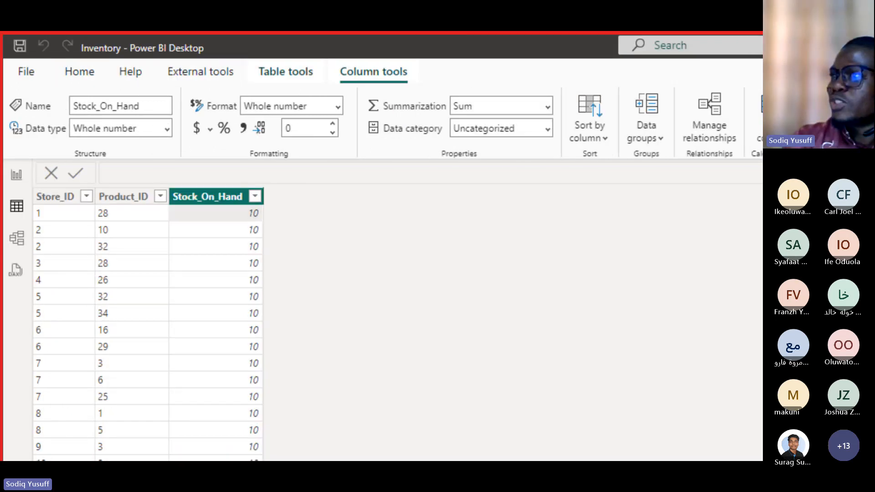
Step: Create a new measure in the Inventory Data table named STock Value and begin its formula with the SUMX function
click(85, 74)
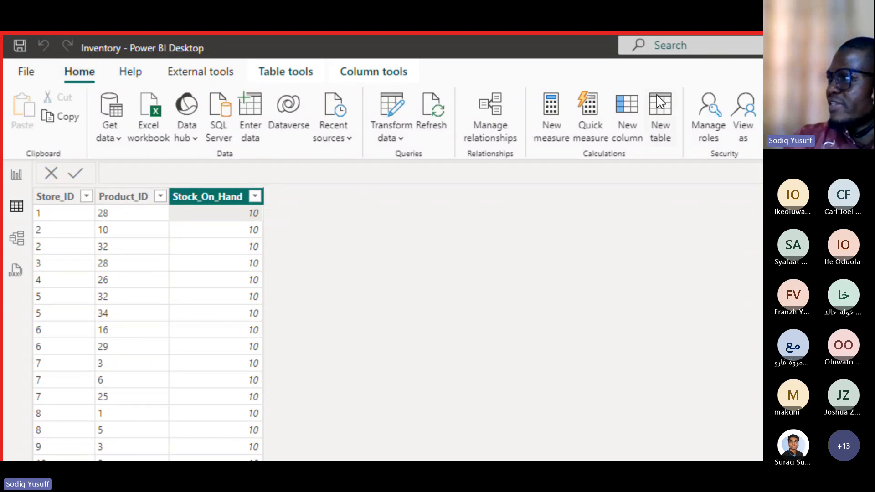
click(555, 110)
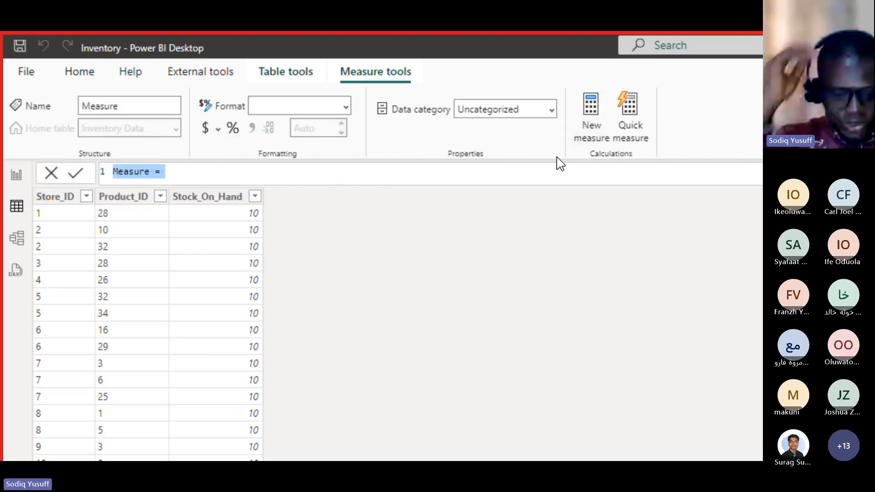
text(STock V)
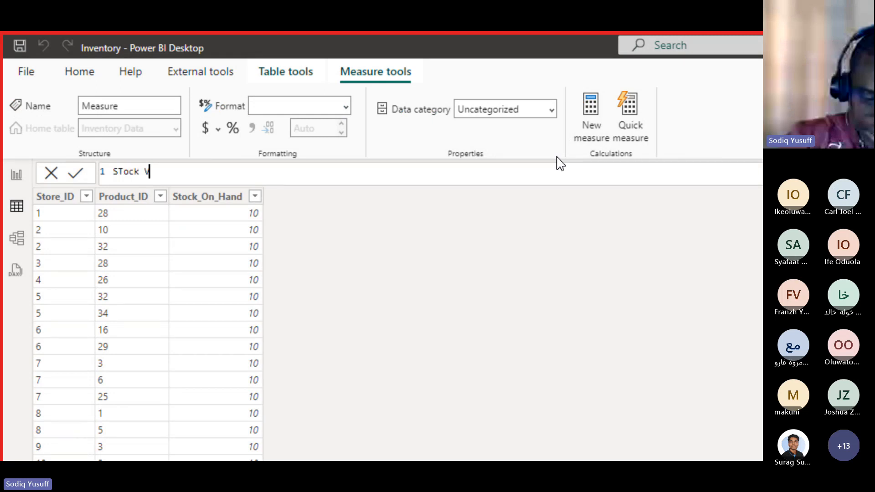
text(alue)
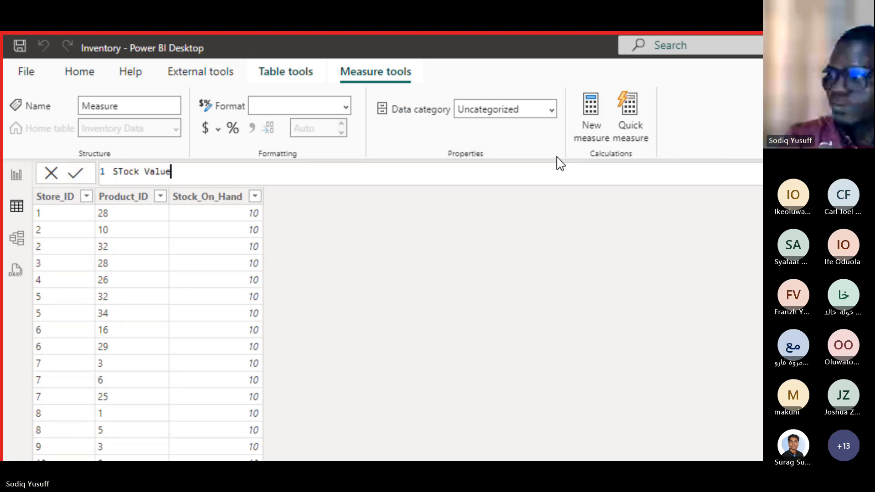
text(s=)
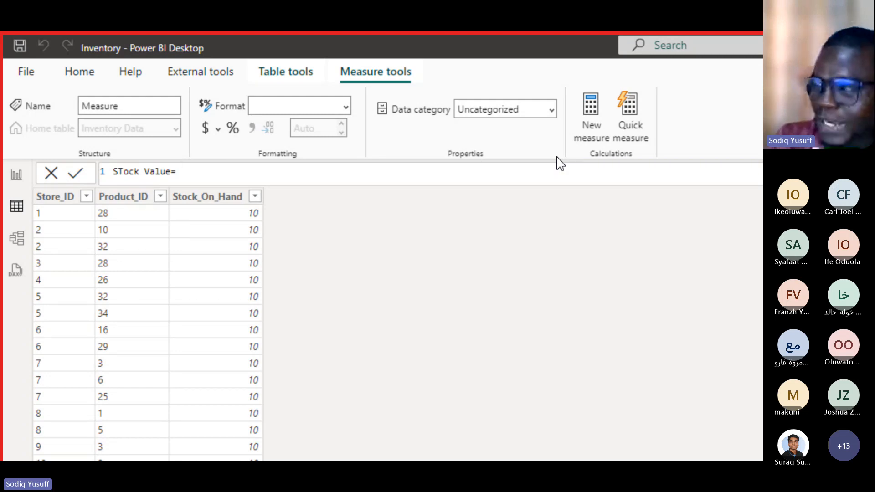
text(sumx)
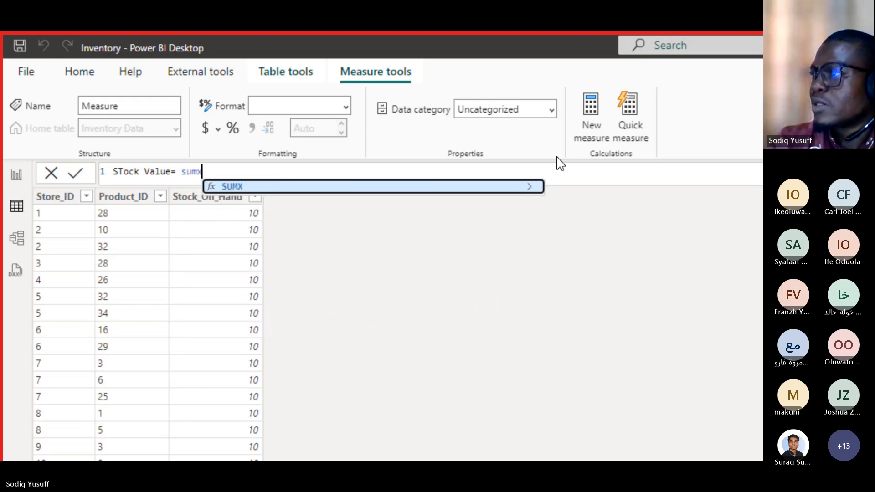
key(Tab)
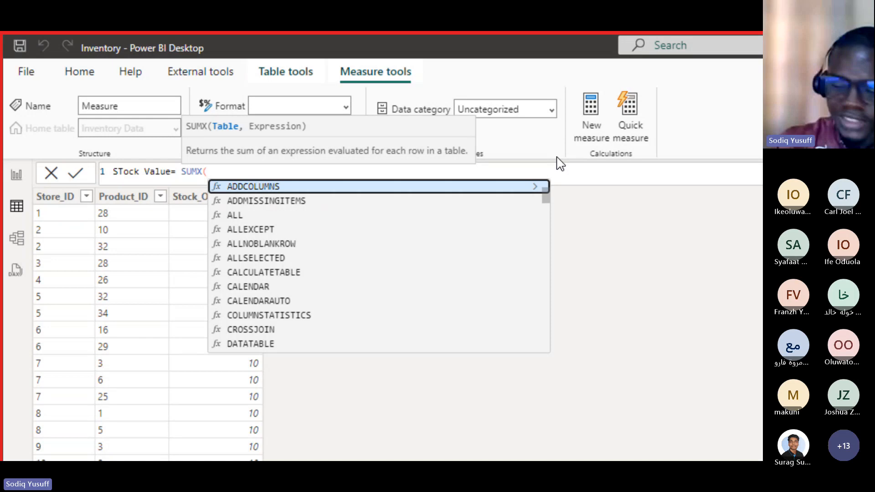
Step: Set 'Inventory Data' as the SUMX table and start the expression with 'Inventory Data'[Stock_On_Hand] followed by a multiplication sign
text(inven)
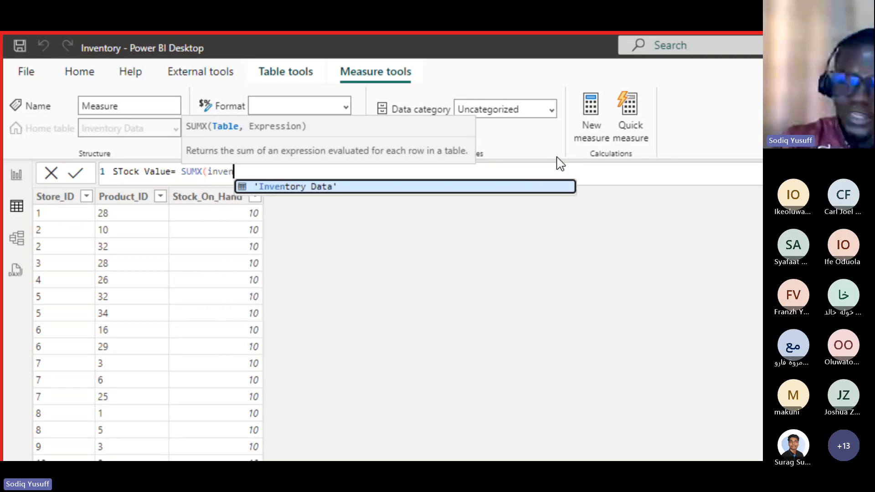
key(Tab)
text(,)
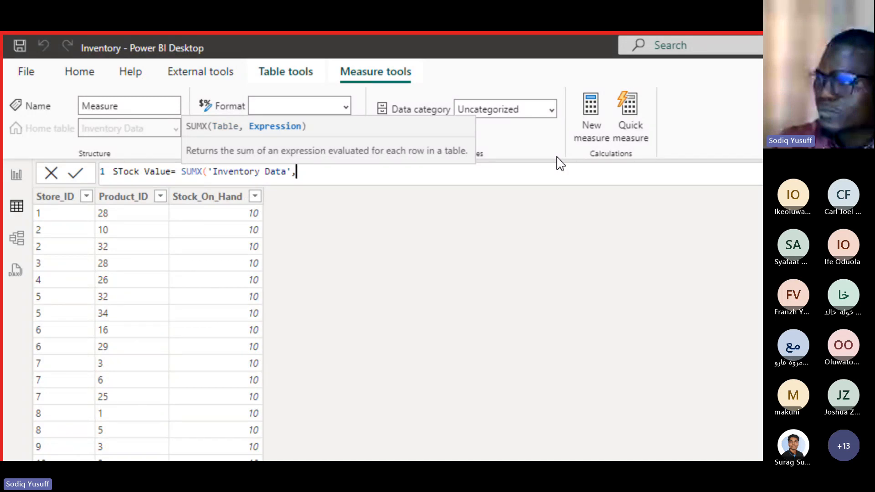
text(stock)
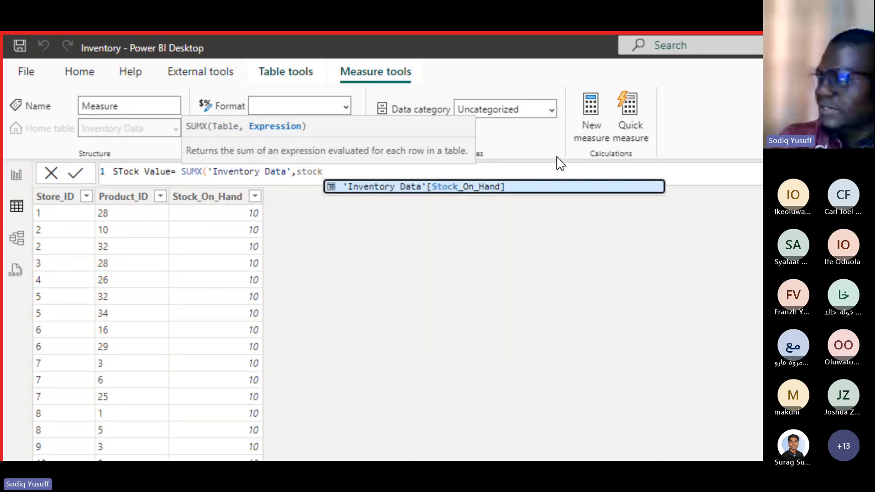
key(Tab)
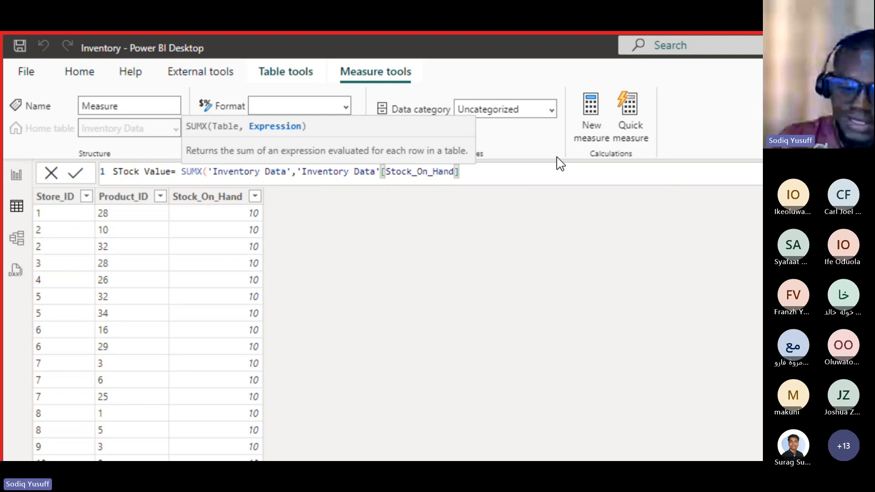
text(8)
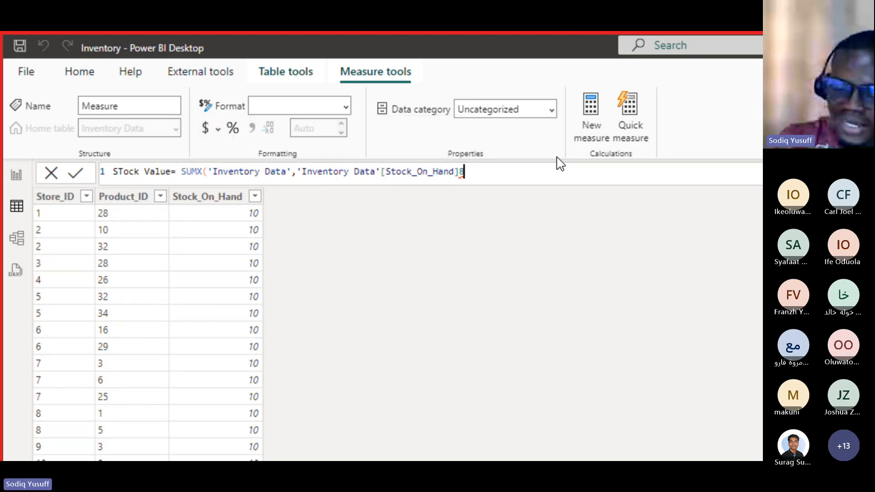
key(BackSpace)
text(*)
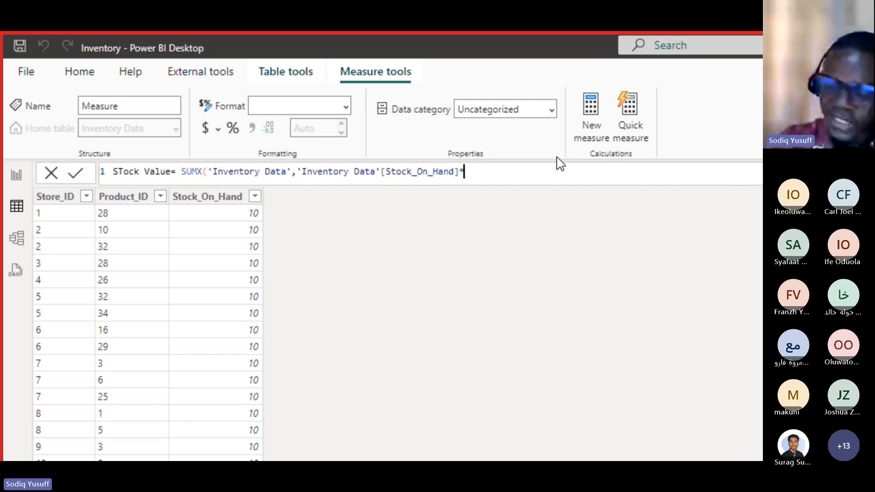
Step: Complete the measure by multiplying by RELATED('Product Data'[Product_Price]), close both brackets and commit the formula
text(rek)
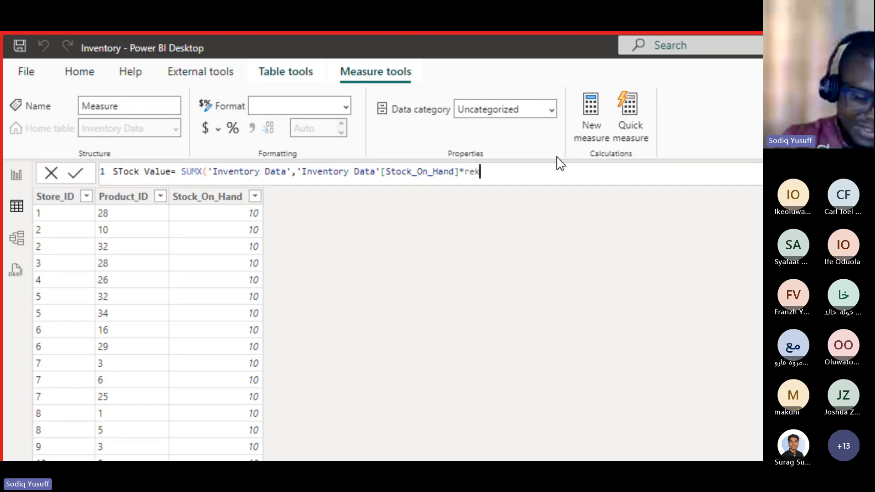
key(BackSpace)
text(lated)
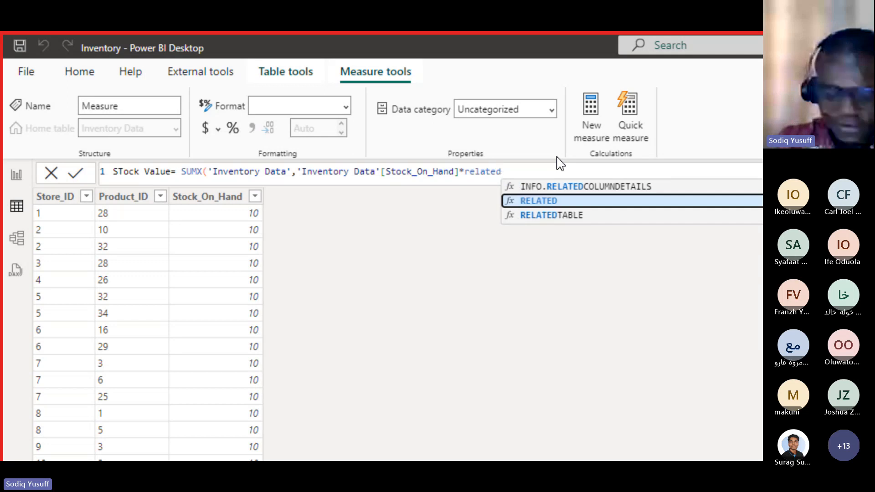
key(Tab)
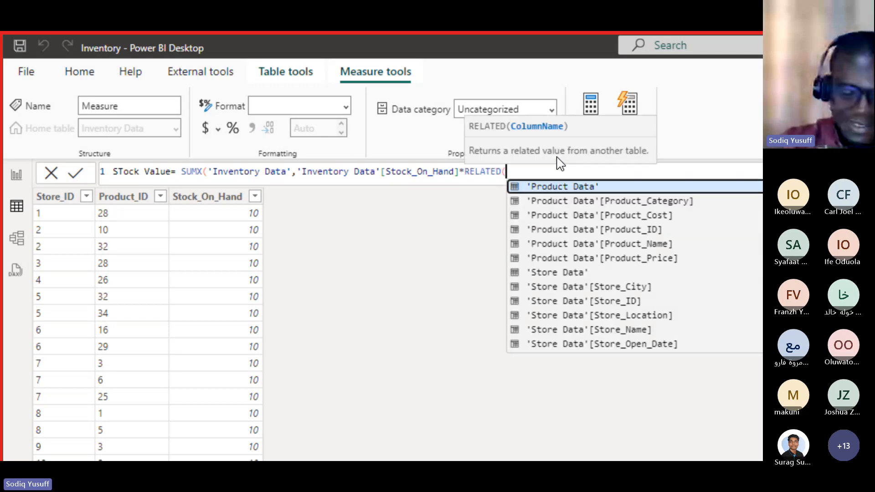
key(Down)
key(Down)
key(Down)
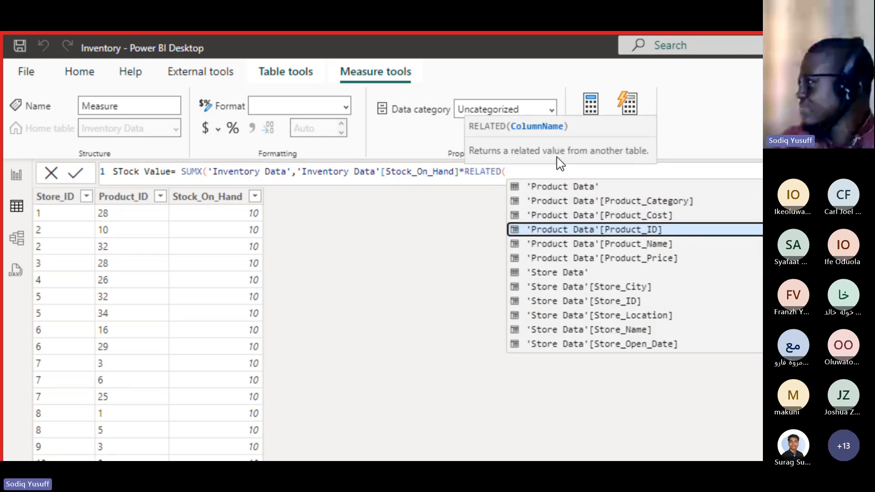
key(Down)
key(Down)
key(Down)
key(Up)
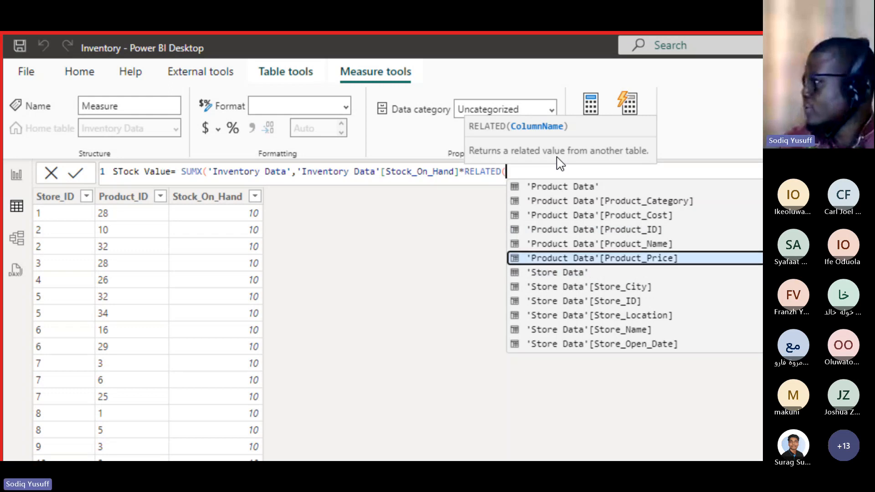
key(Tab)
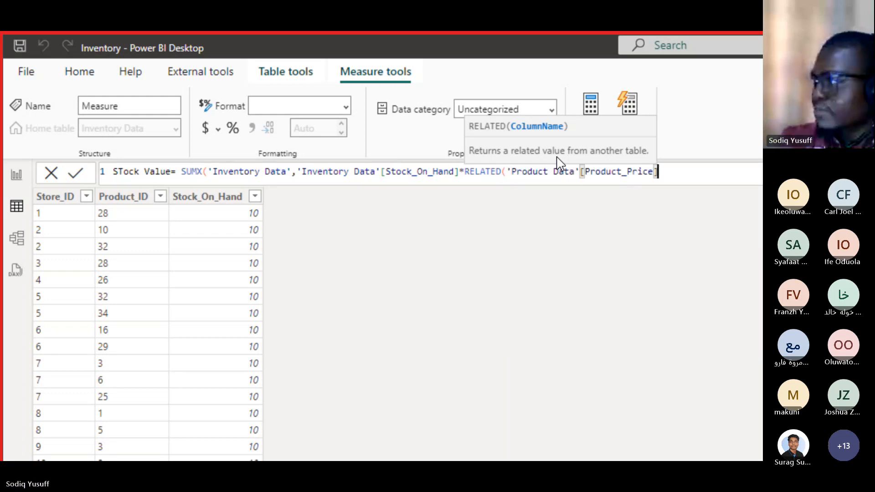
text())
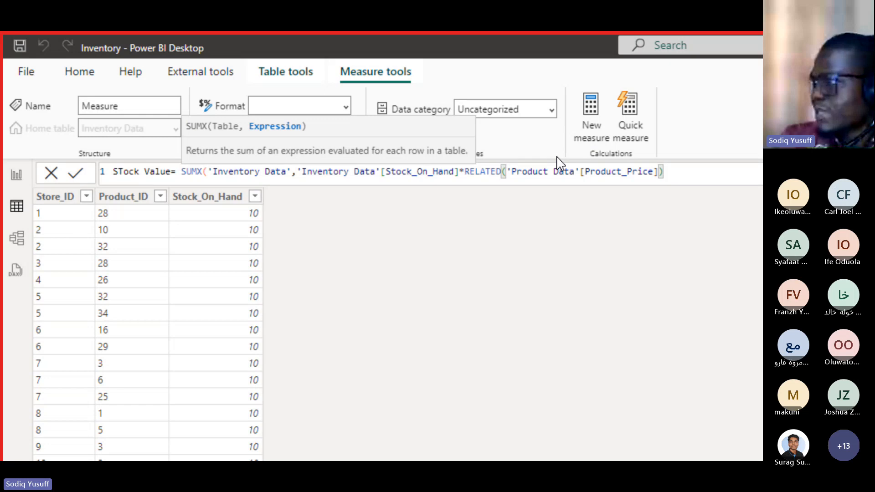
text())
key(Return)
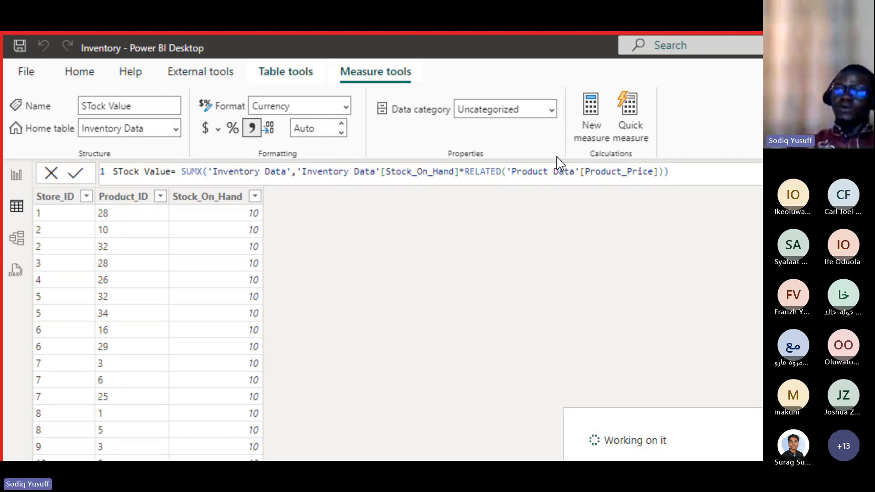
Step: Add the STock Value measure to the Sales, COGS and Profit card visual in the report view
click(16, 176)
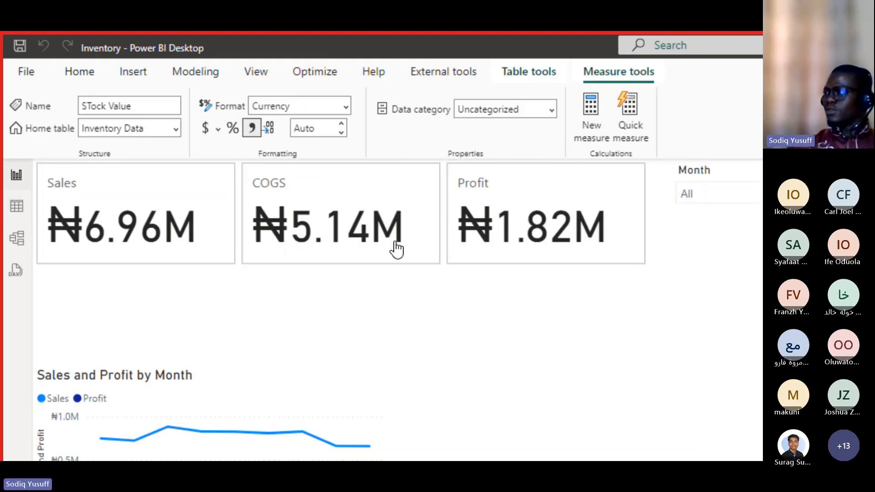
click(629, 253)
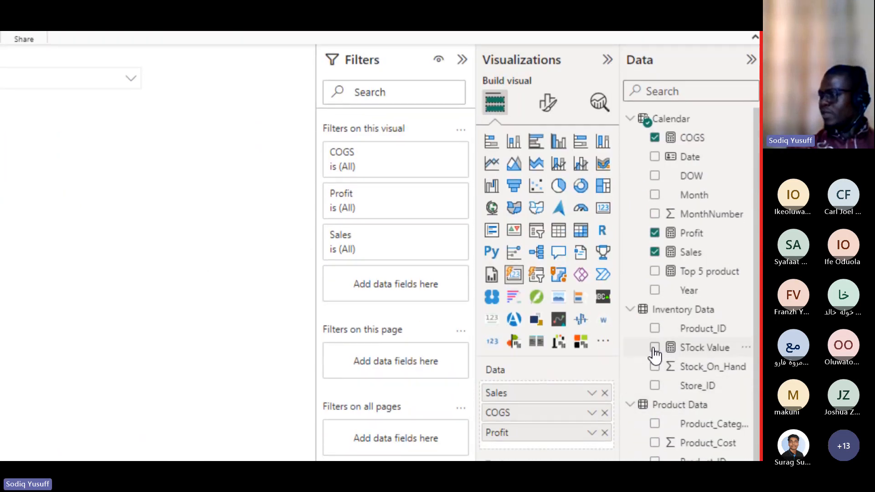
click(655, 349)
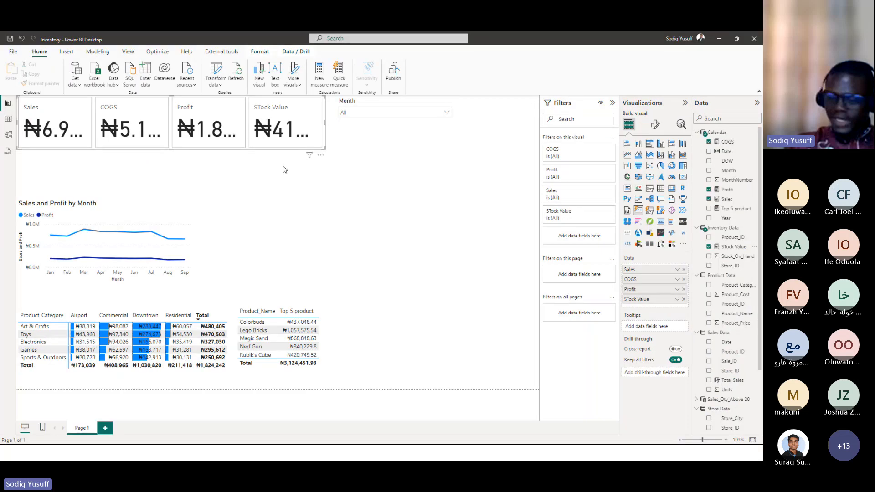
Step: Set the card visual's callout value font size to 30 and check its display unit options
click(657, 128)
click(634, 215)
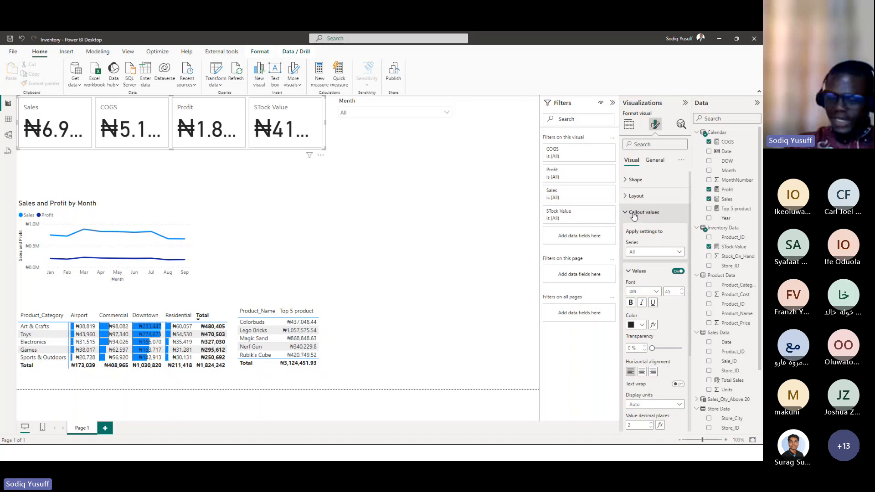
drag(672, 292, 656, 300)
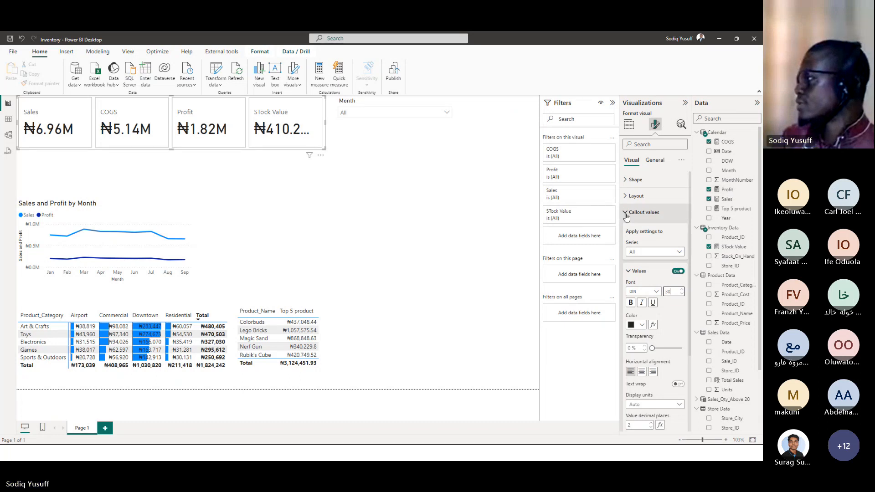
click(681, 405)
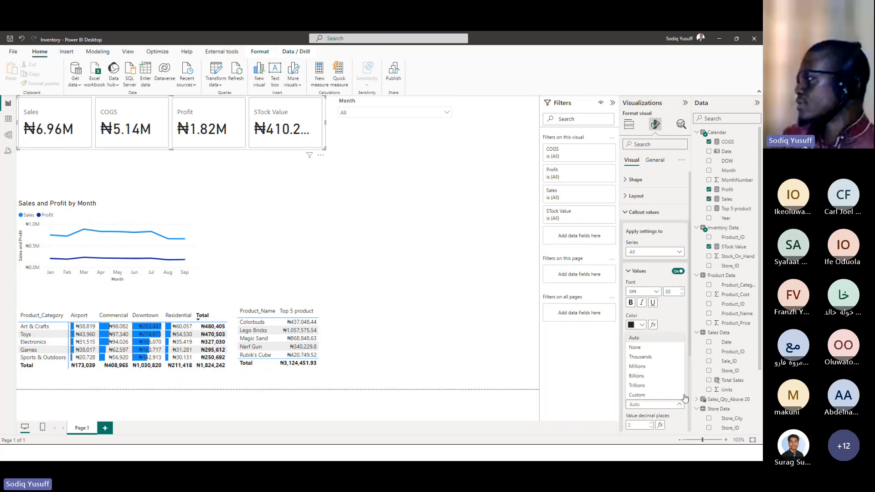
scroll(692, 349, down, 4)
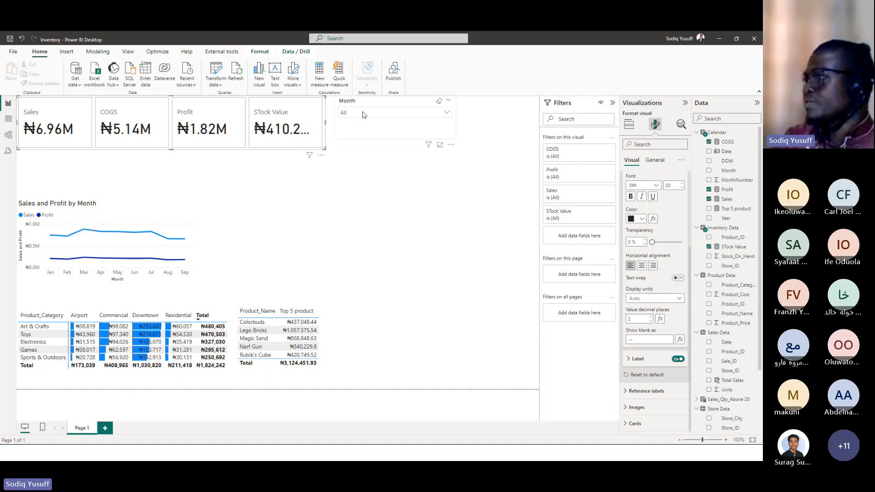
click(325, 150)
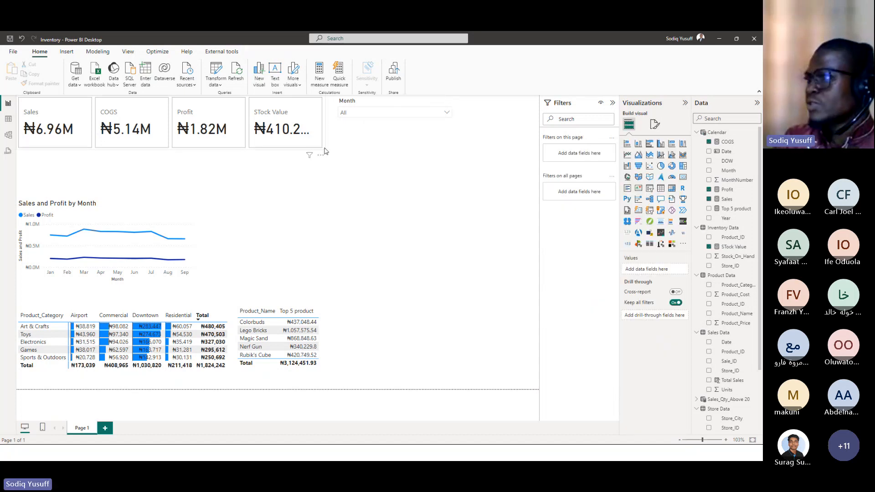
click(325, 149)
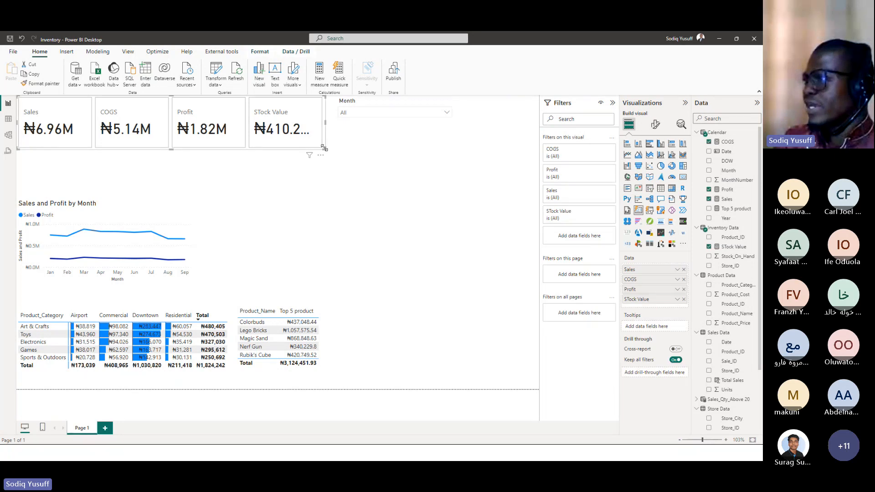
click(657, 127)
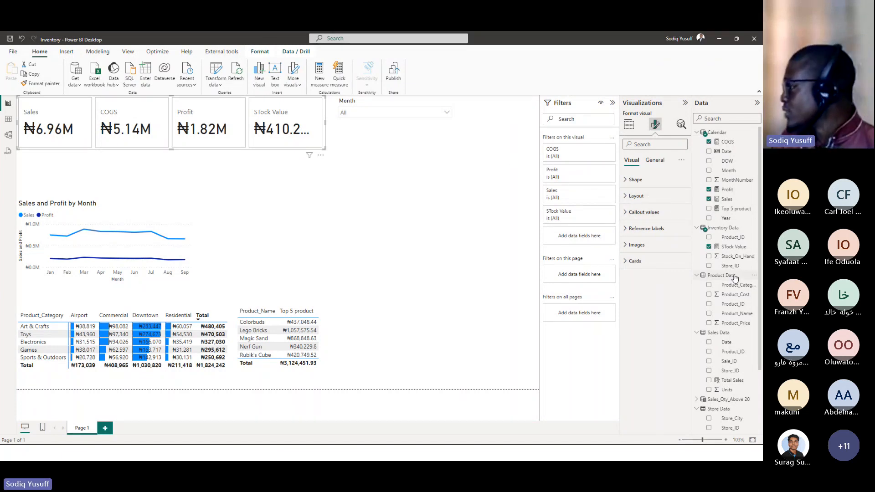
Step: Correct the STock Value measure's name to Stock Value and set its decimal places to 2
click(735, 247)
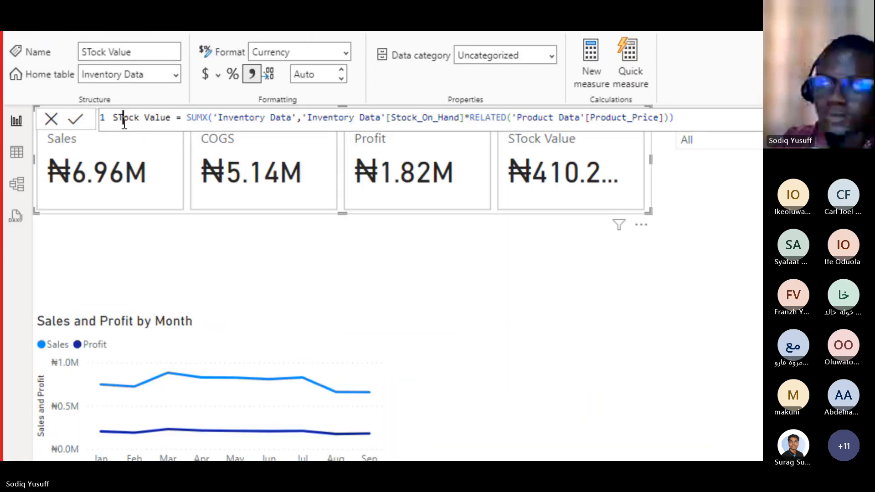
key(BackSpace)
text(t)
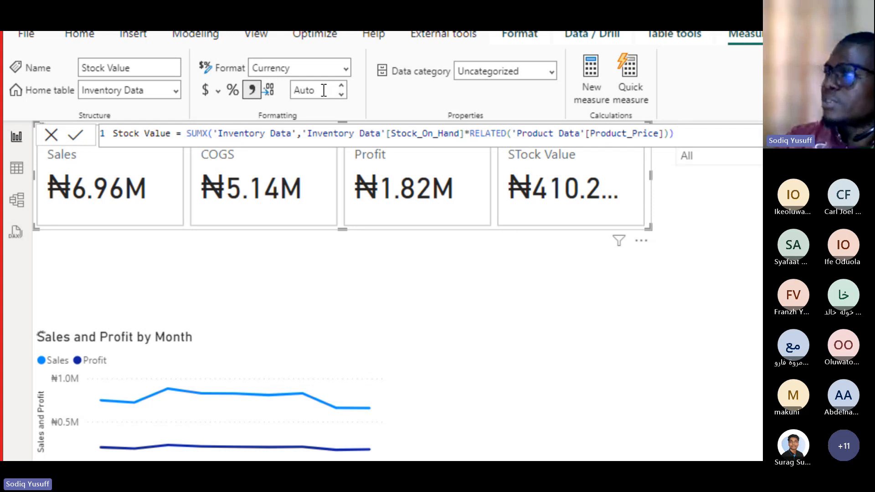
click(324, 90)
click(324, 91)
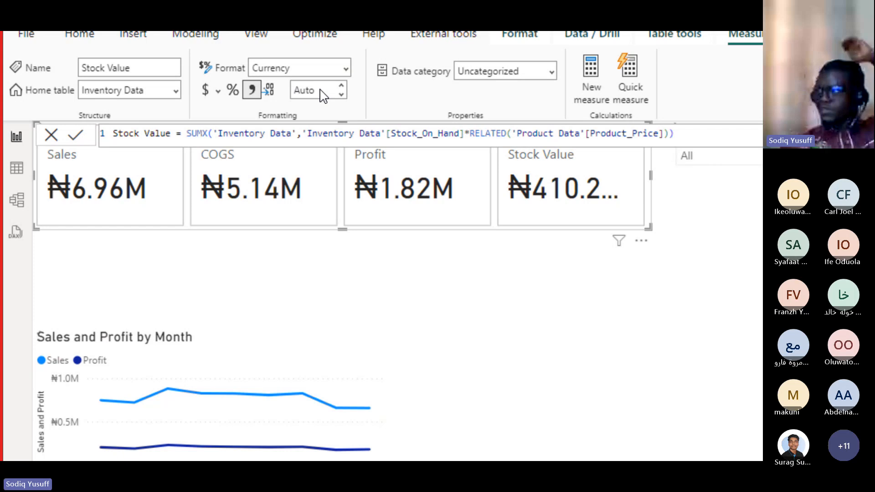
text(2)
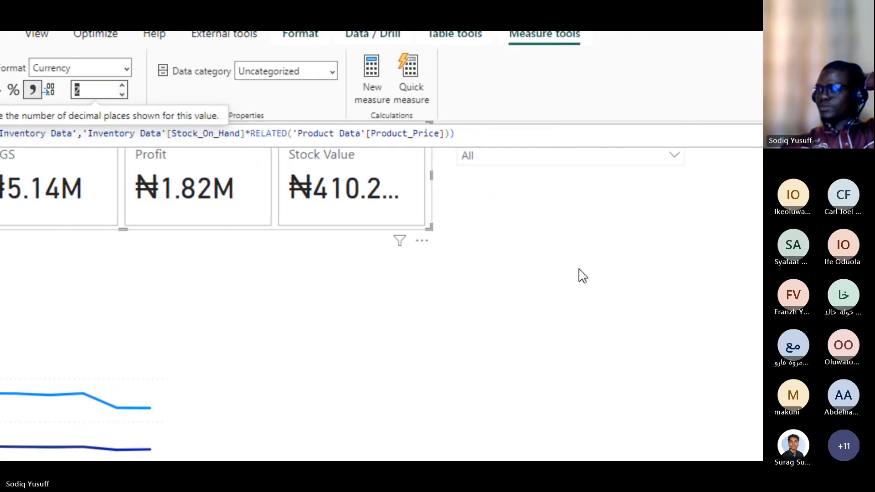
Step: Widen the summary card visual so the Stock Value figure fits, and shift the Month slicer further right on the page
drag(427, 228, 482, 236)
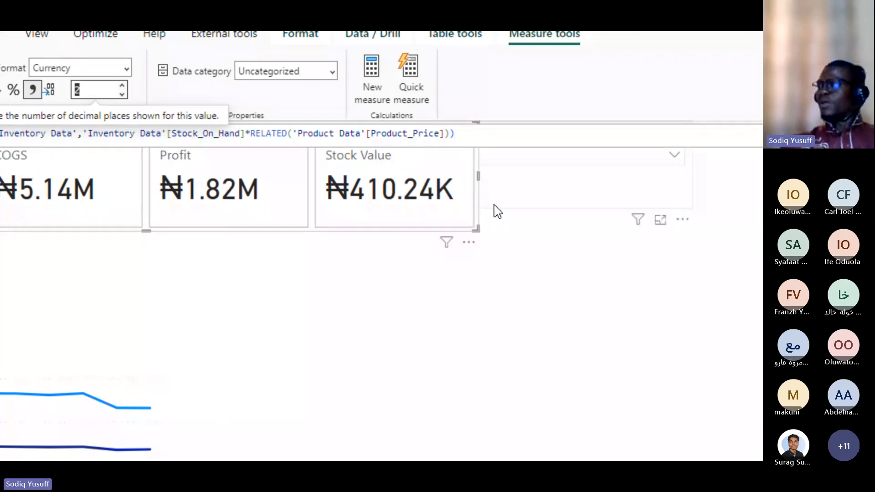
click(589, 203)
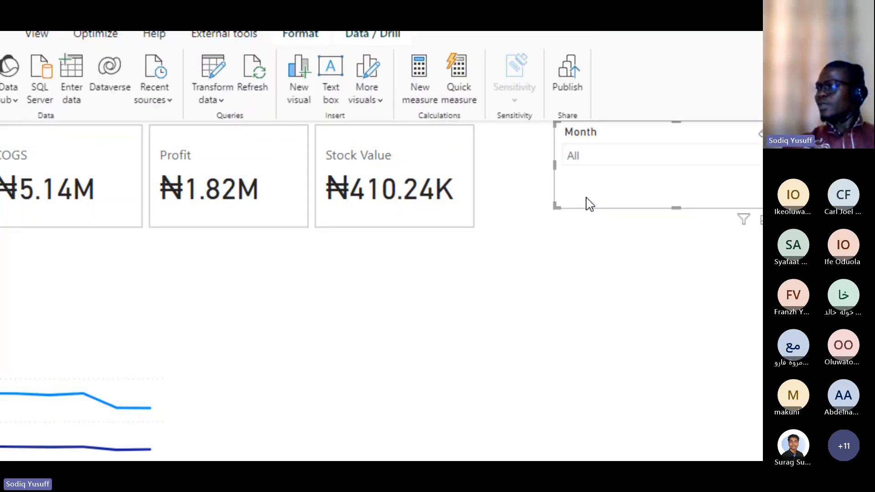
drag(603, 189, 668, 176)
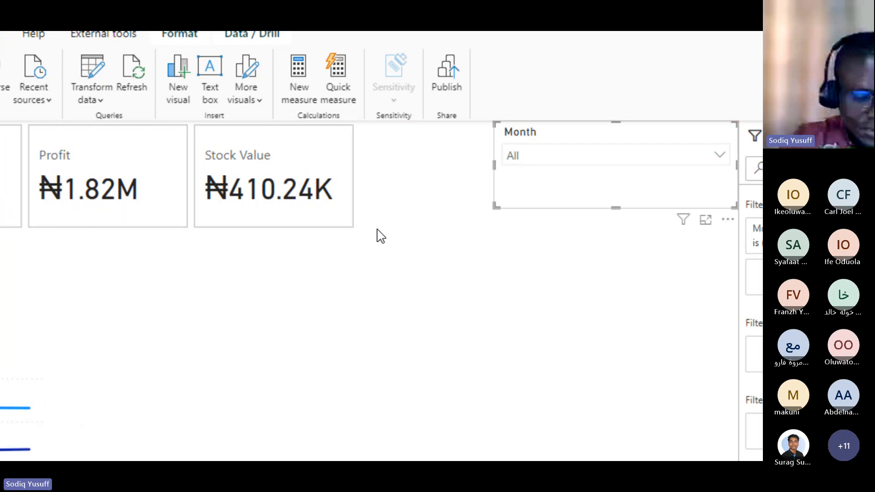
key(super+minus)
click(359, 151)
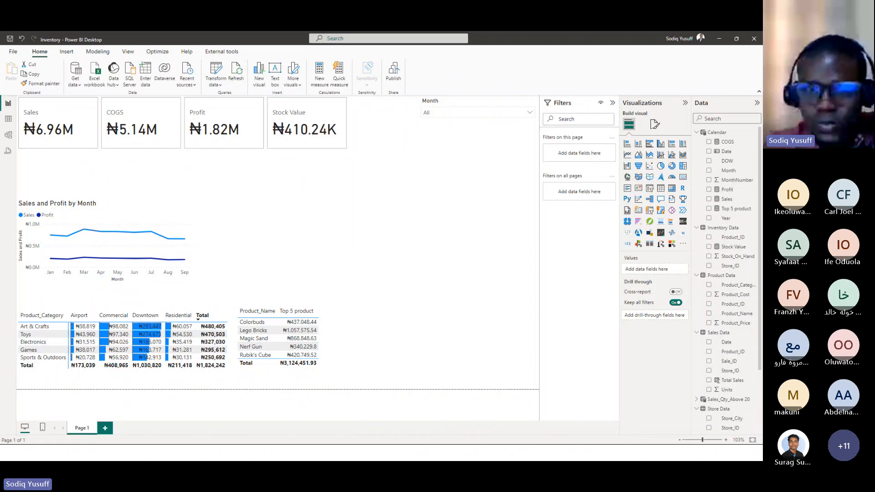
Step: Check the remaining analysis questions in the Word document and return to the Power BI report
key(alt+Tab)
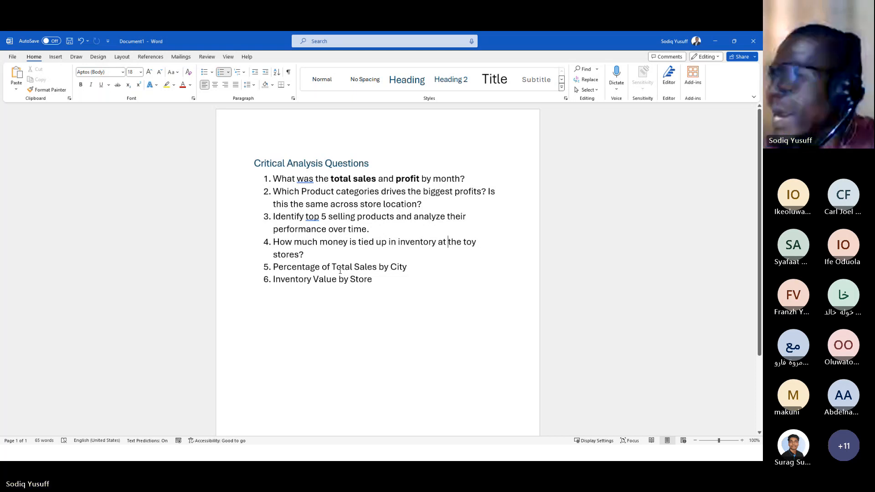
key(alt+Tab)
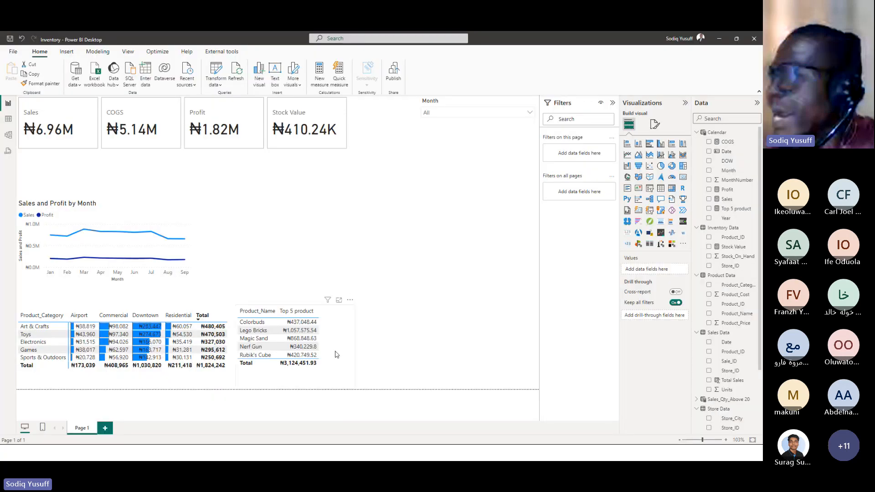
click(336, 355)
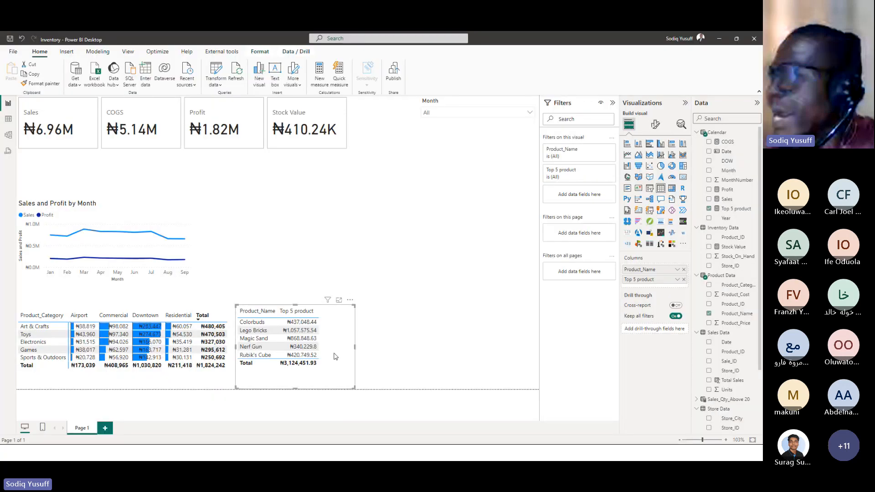
click(418, 182)
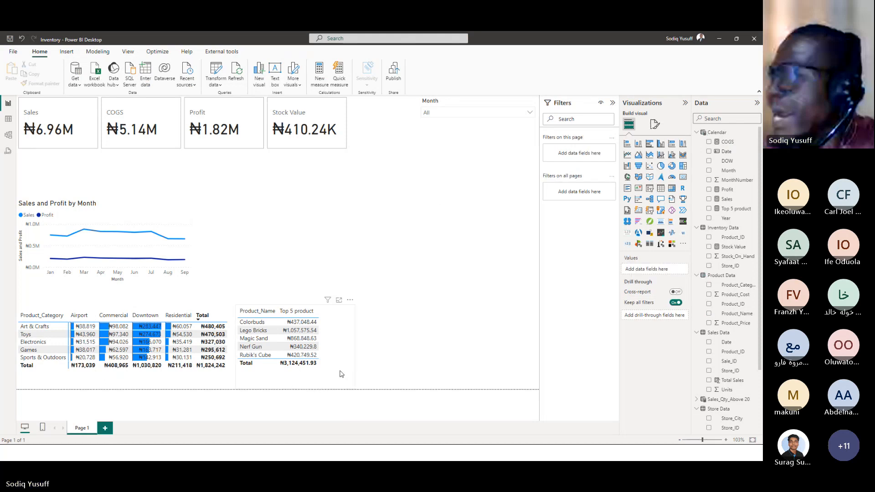
Step: Duplicate the Top 5 product table and place the copy in the empty area to the right of the original
click(342, 375)
key(ctrl+c)
key(ctrl+v)
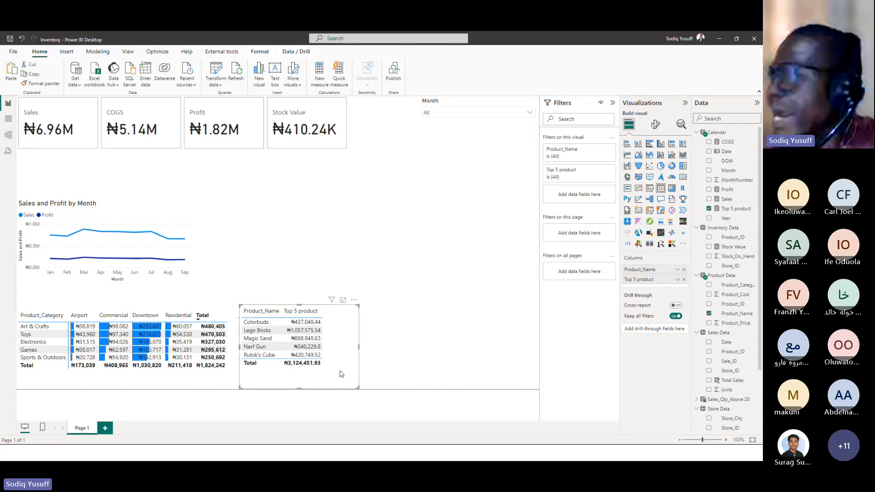
drag(342, 375, 537, 388)
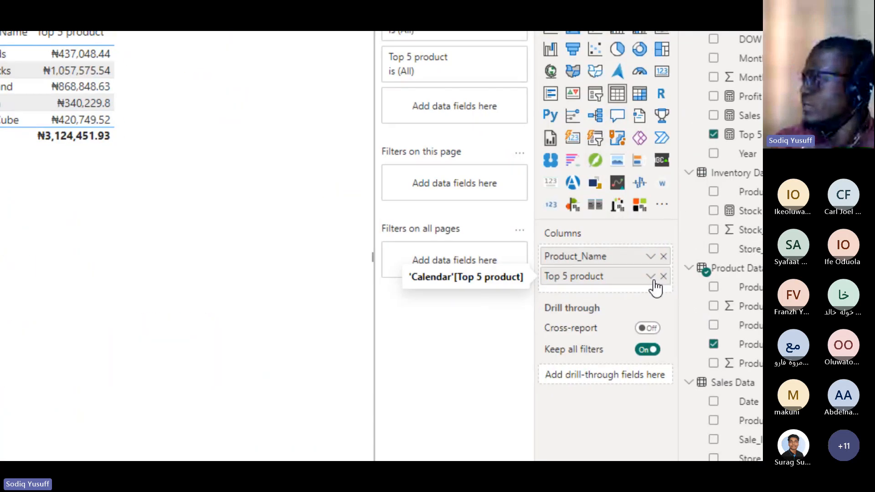
Step: Replace the copied table's Product_Name and Top 5 product columns with Store_City and the Sales measure
click(663, 277)
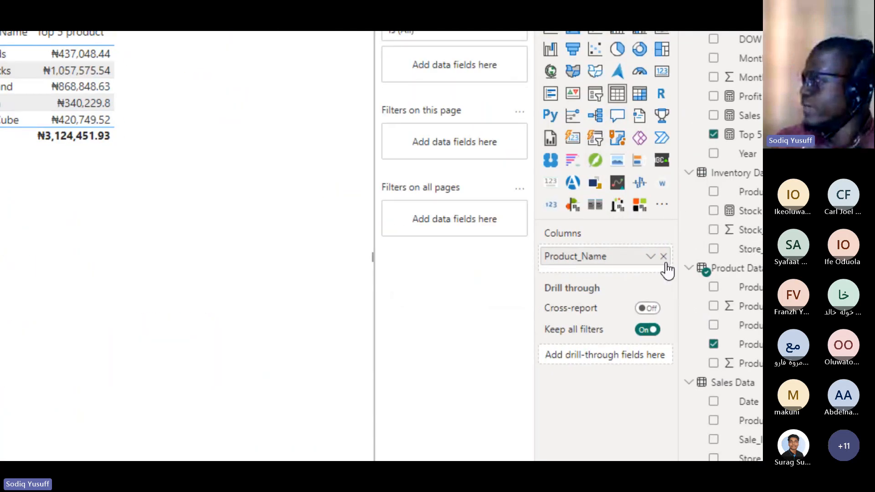
click(664, 258)
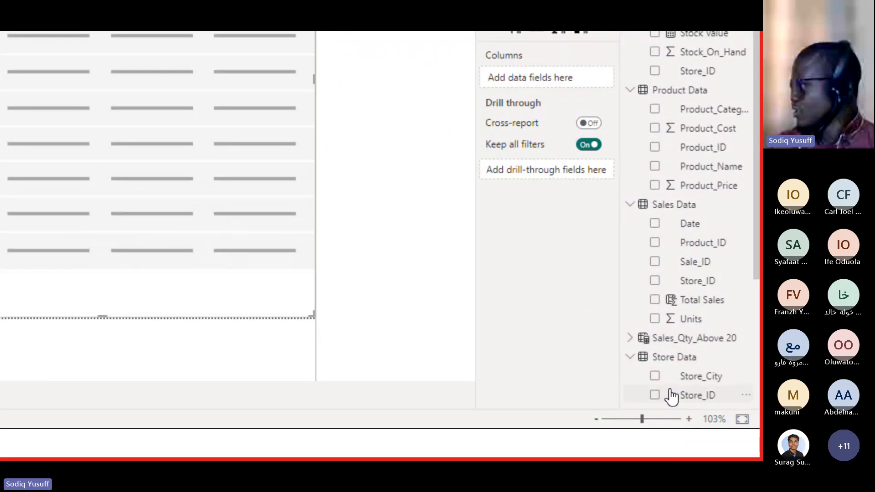
click(655, 378)
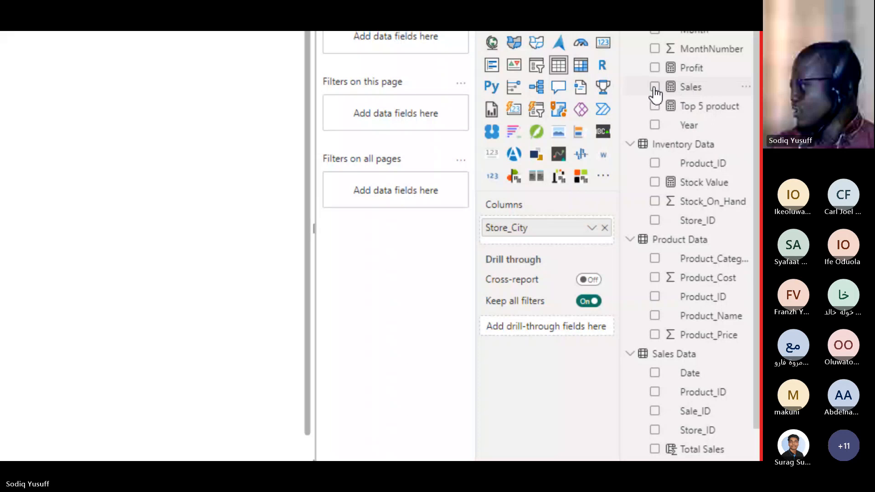
click(655, 87)
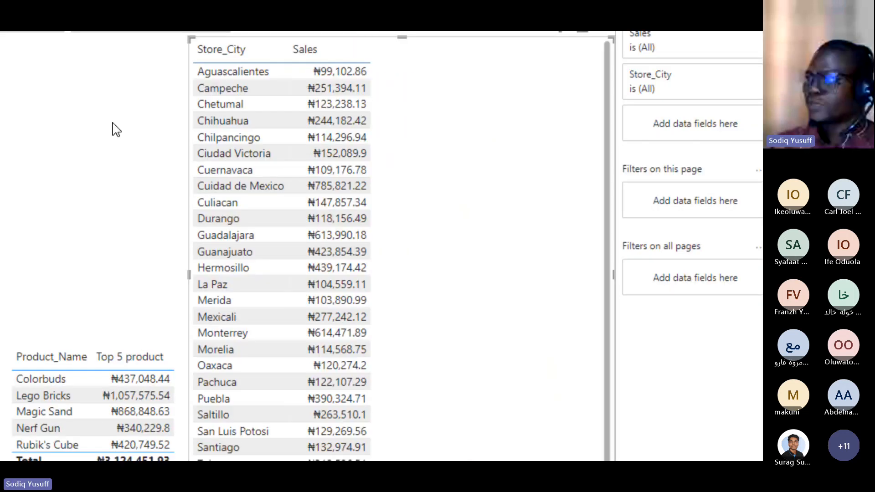
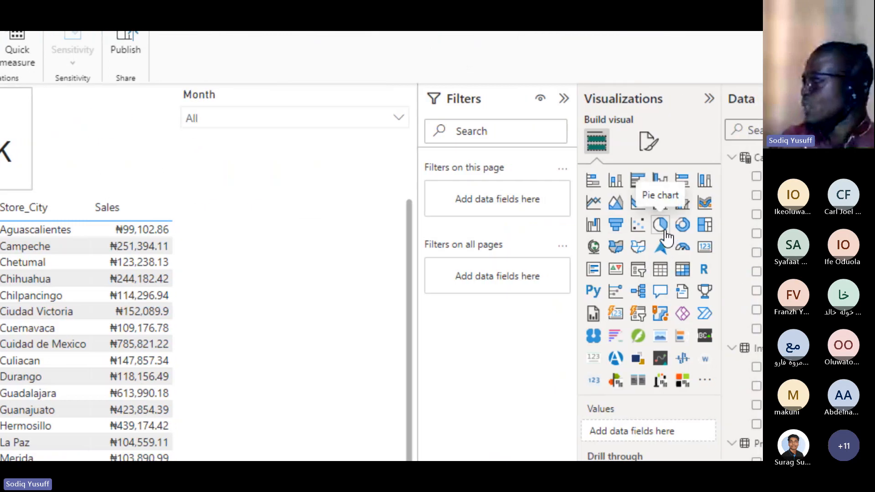
Step: Add a pie chart above the Top 5 product table with Store_Location as legend and Sales as values
click(662, 230)
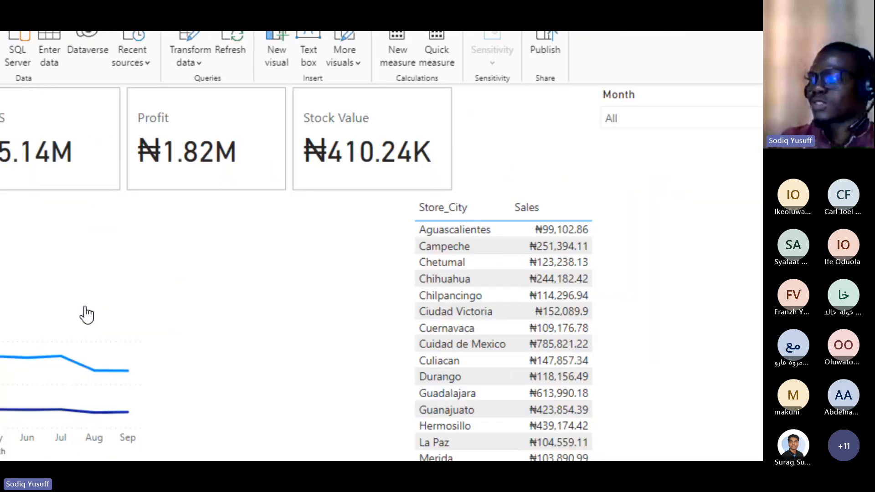
drag(446, 361, 393, 254)
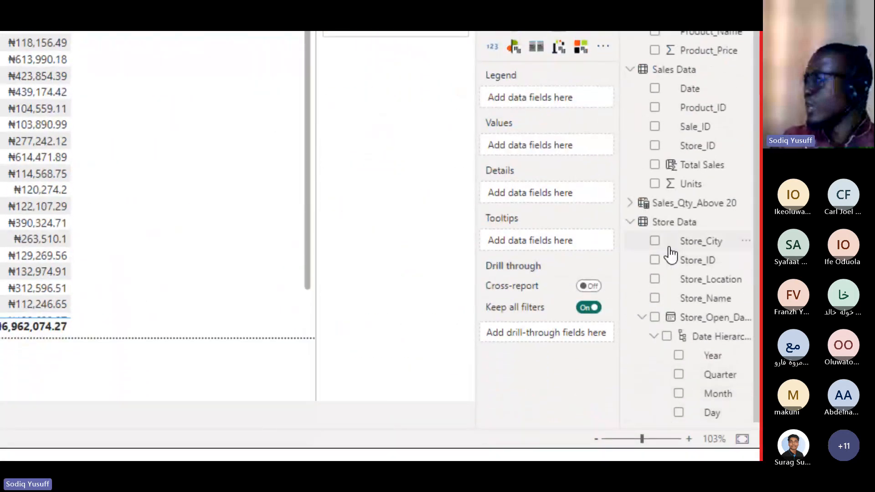
click(656, 280)
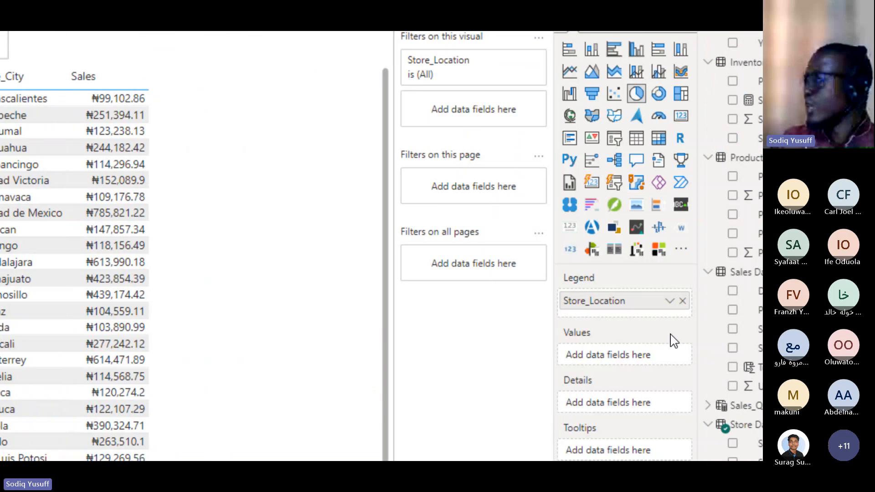
scroll(681, 116, up, 2)
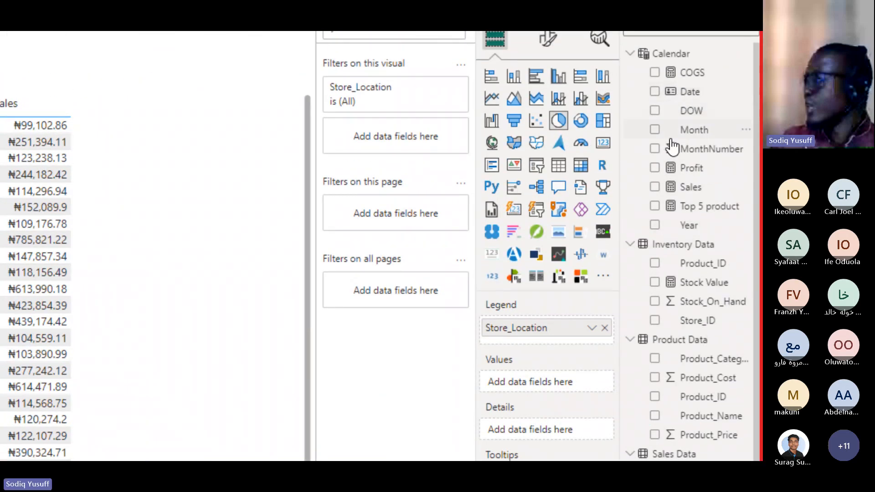
click(655, 187)
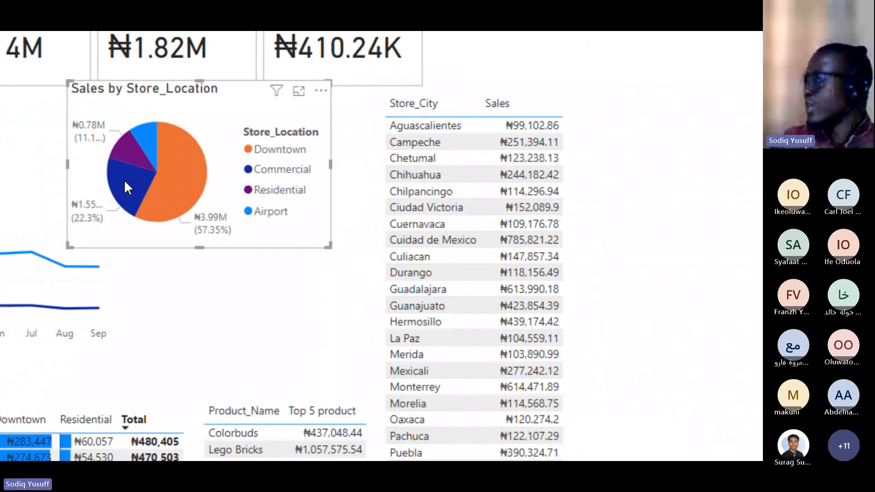
Step: Enlarge the Sales by Store_Location pie chart and compare it with the city sales table
mouse_move(125, 180)
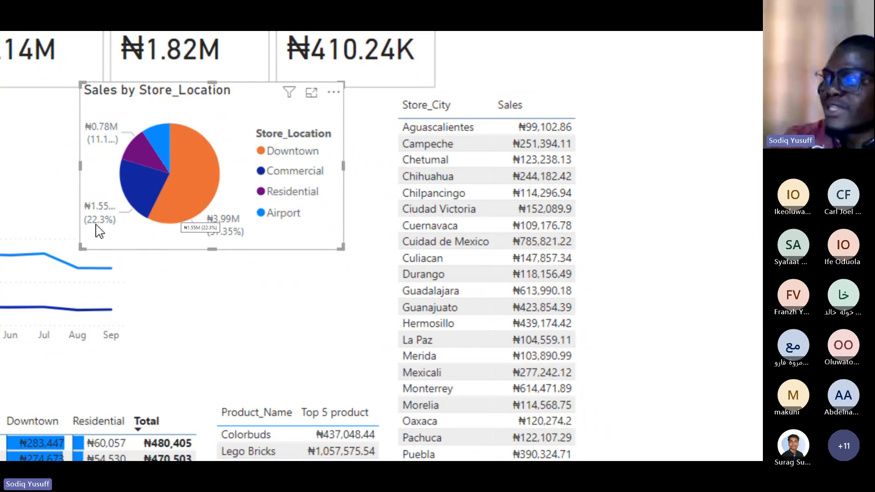
drag(341, 247, 361, 312)
scroll(570, 305, down, 1)
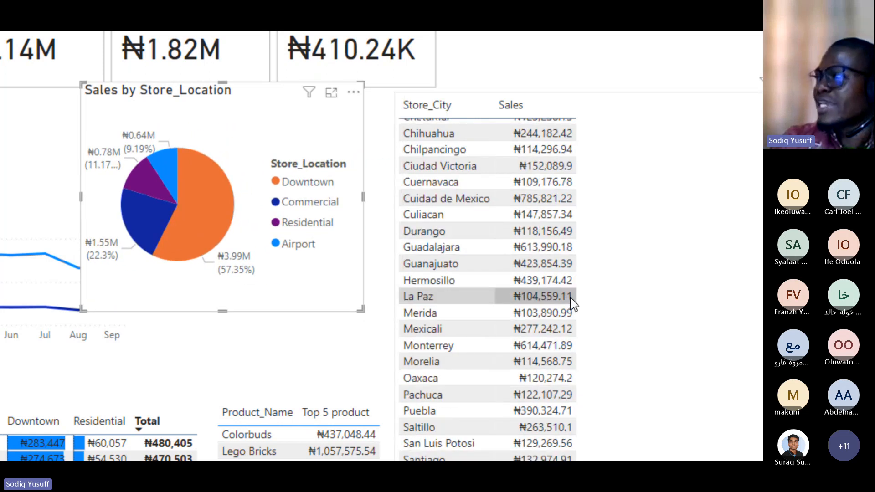
scroll(256, 104, up, 1)
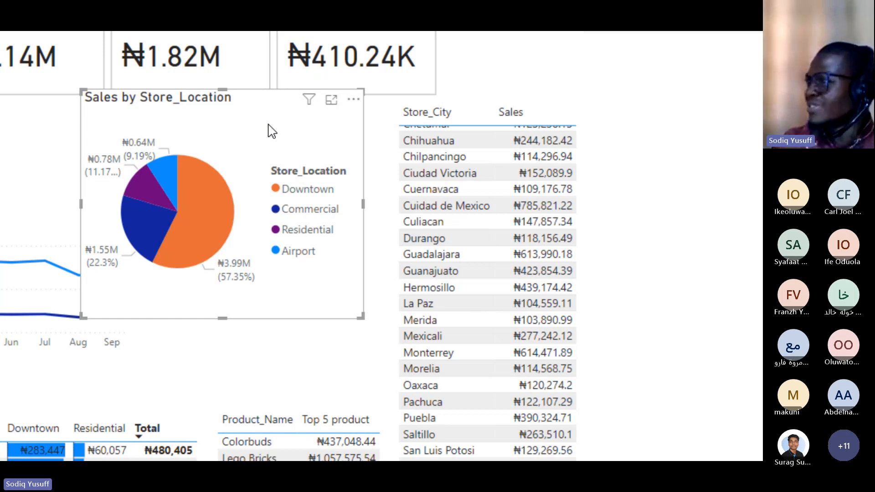
scroll(742, 308, right, 1)
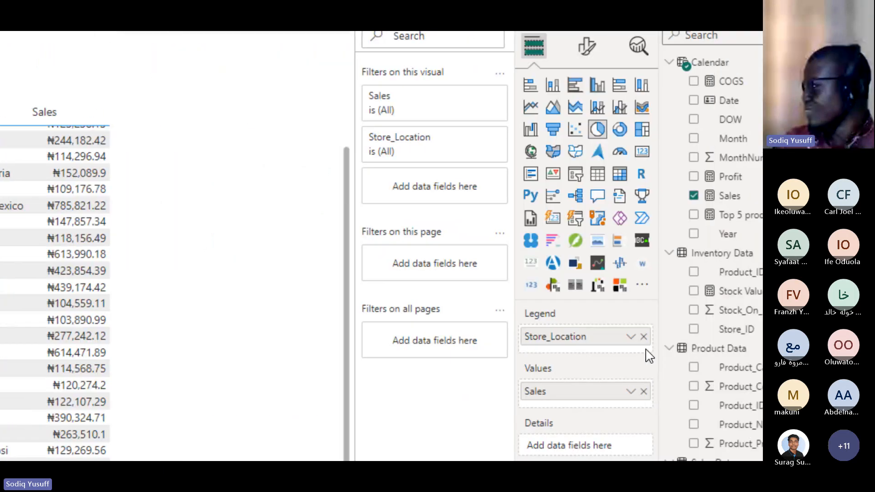
Step: Try Store_City instead of Store_Location as the pie chart's legend and delete the chart
click(644, 338)
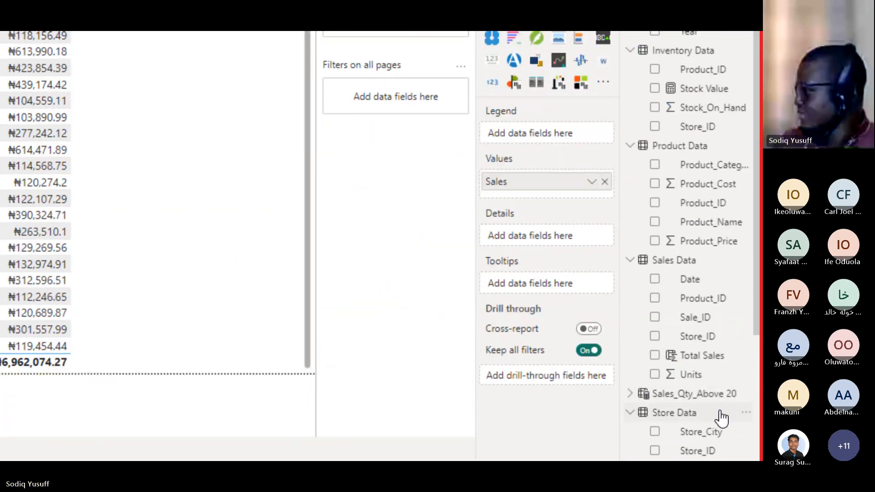
click(654, 432)
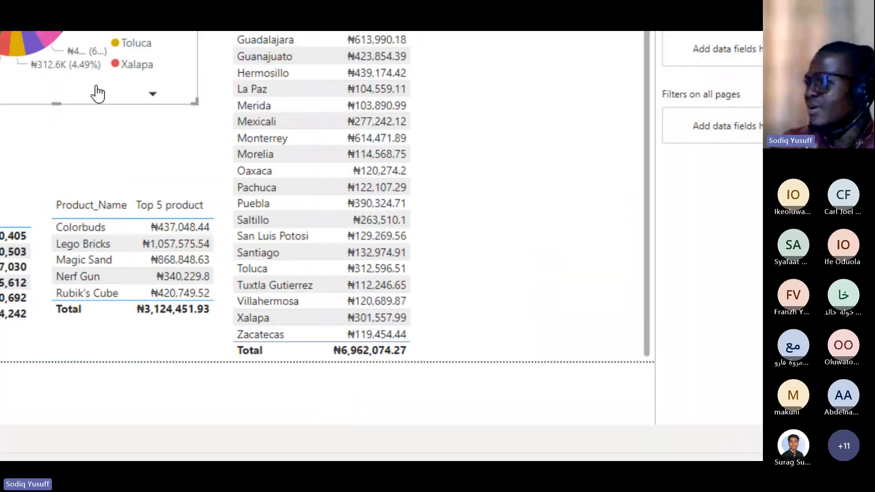
drag(195, 102, 398, 227)
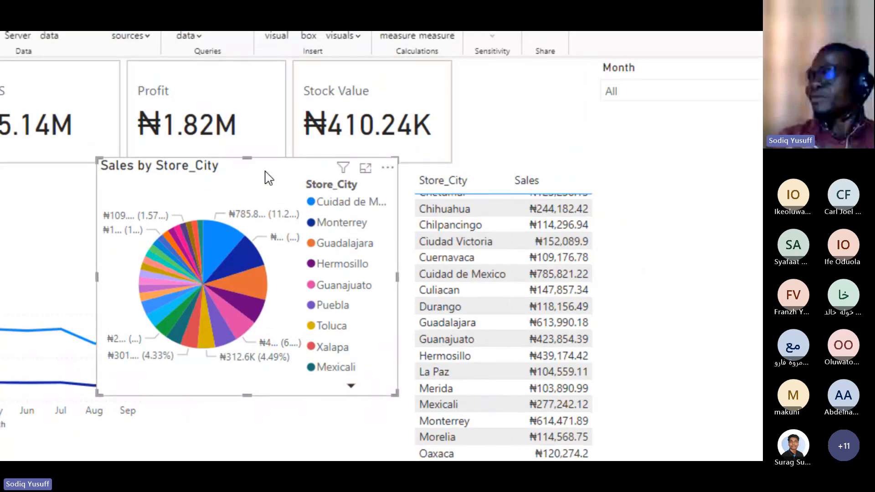
key(Delete)
scroll(643, 320, up, 2)
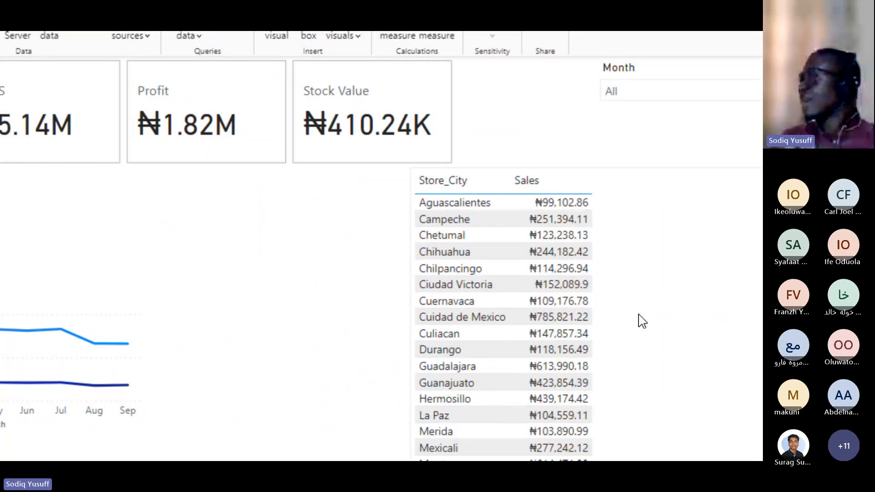
Step: Create a new measure named %Sales by City with the Store_City sales table selected
click(643, 320)
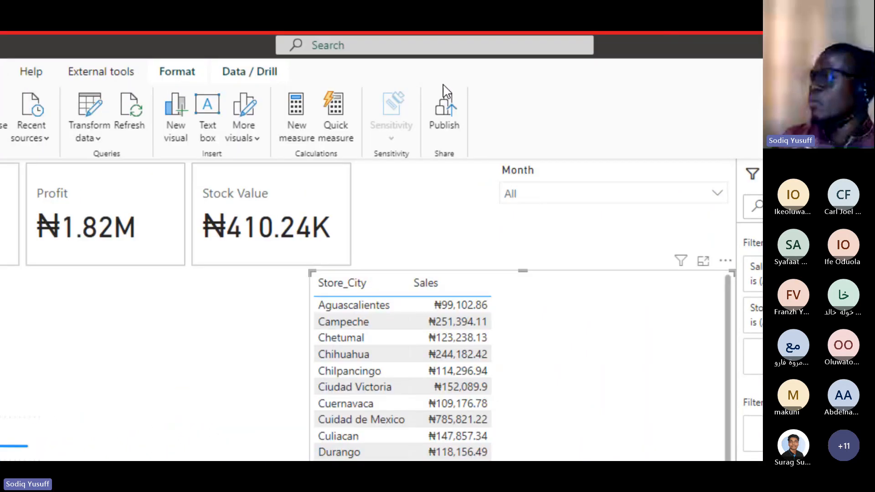
click(298, 113)
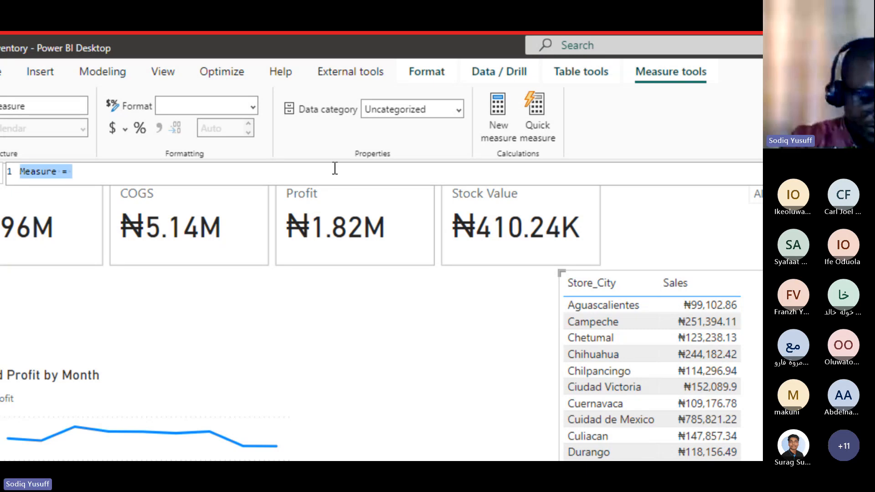
text(%Sa)
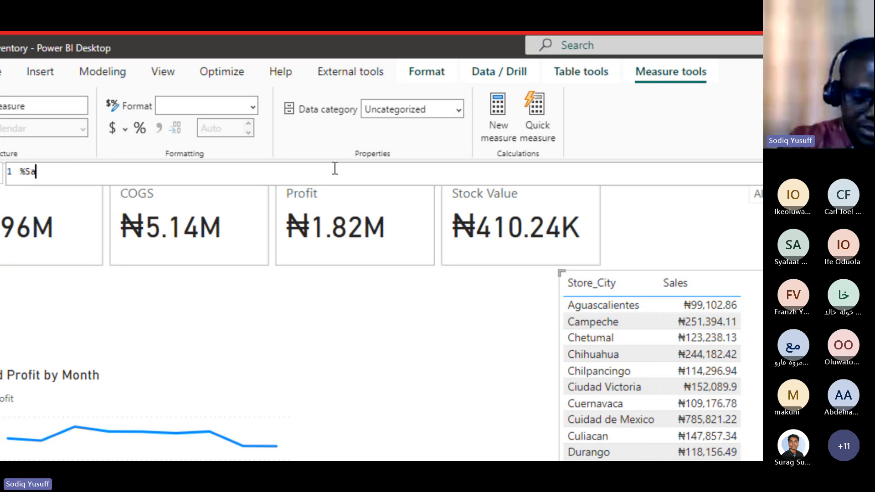
text(les by C)
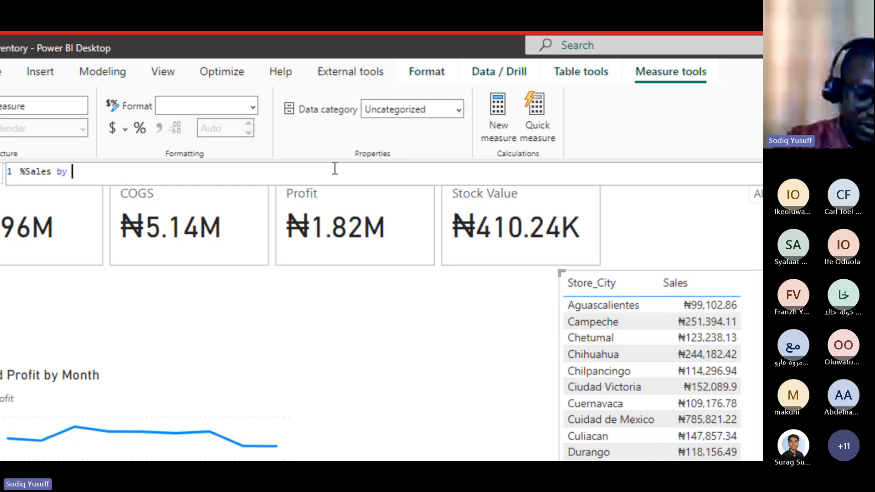
text(ity=)
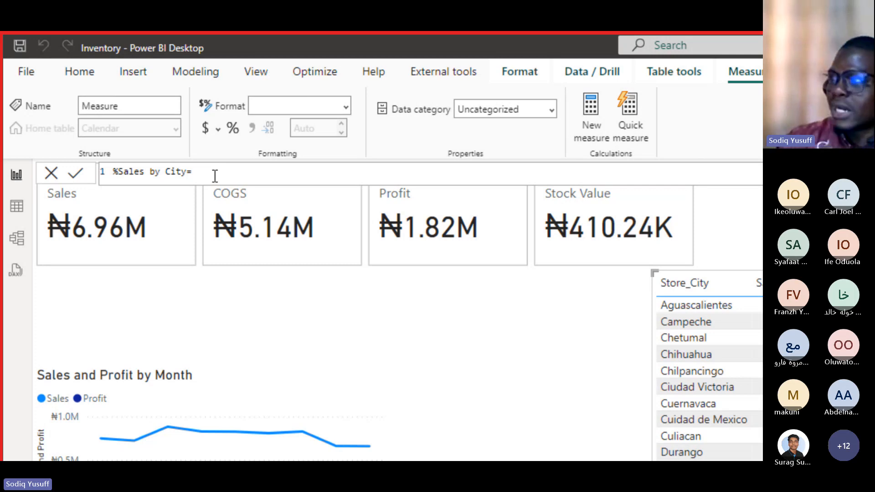
Step: Begin the %Sales by City formula with CALCULATE and the Sales measure as its expression
text(calc)
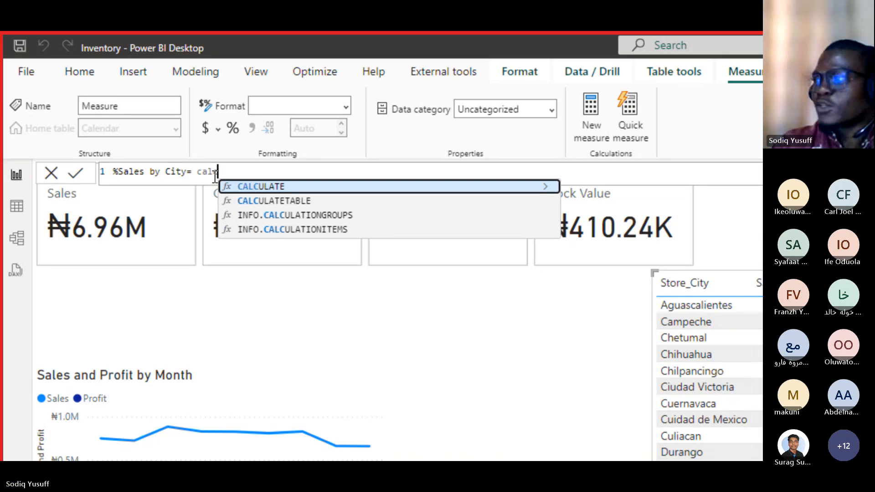
key(Tab)
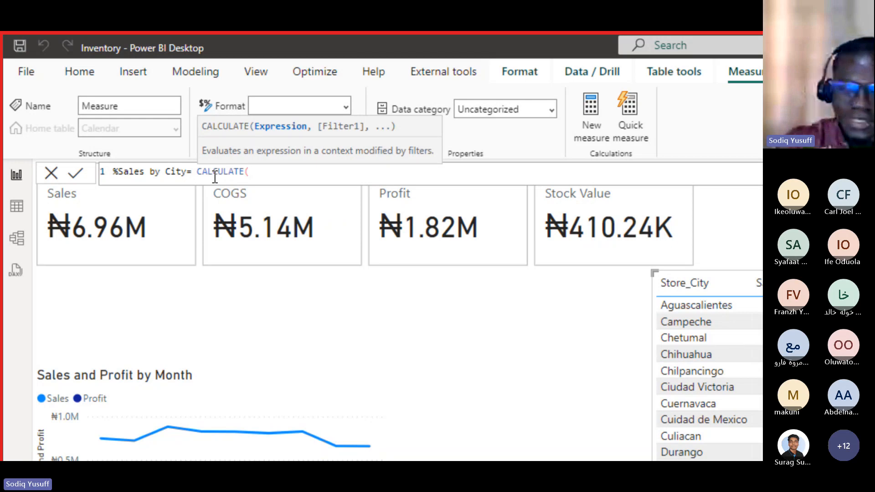
text(sa)
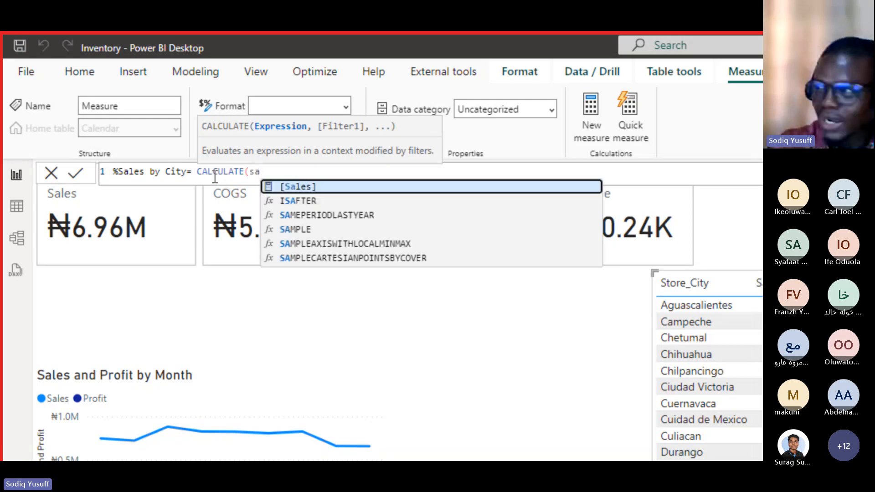
key(Tab)
text(,)
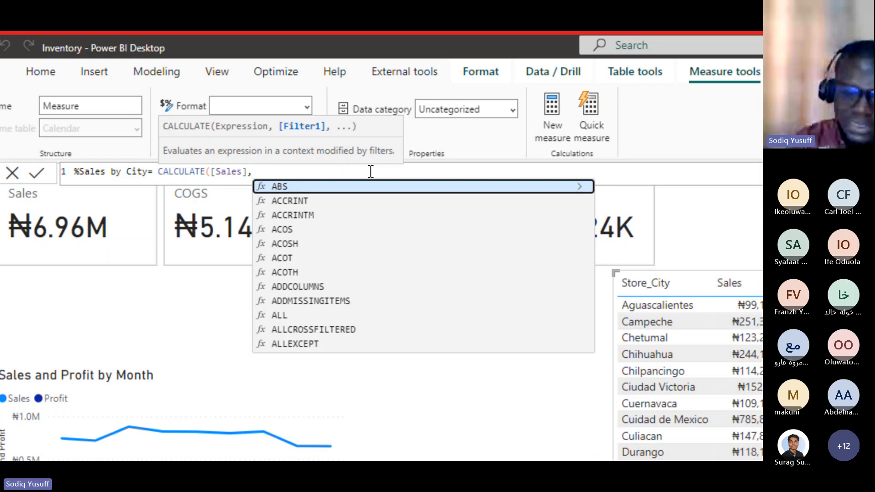
Step: Complete the CALCULATE formula with REMOVEFILTERS on 'Store Data'[Store_City] as its filter and commit the measure
text(rem)
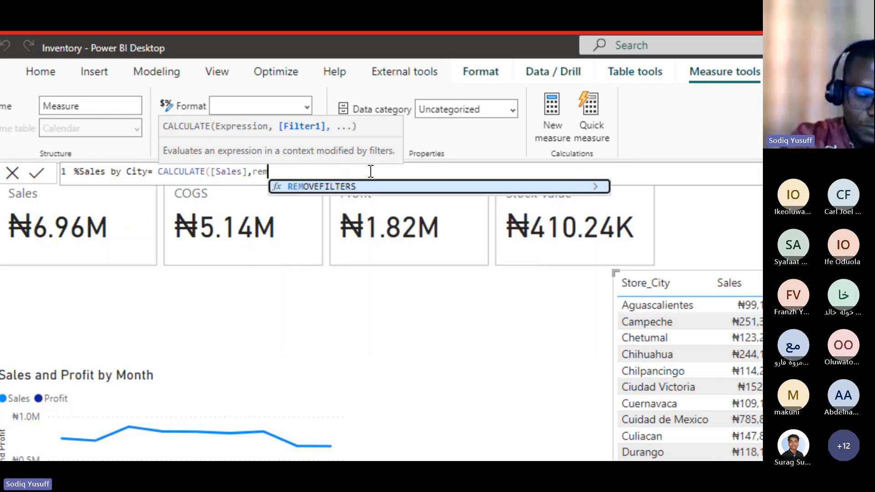
text(ovef)
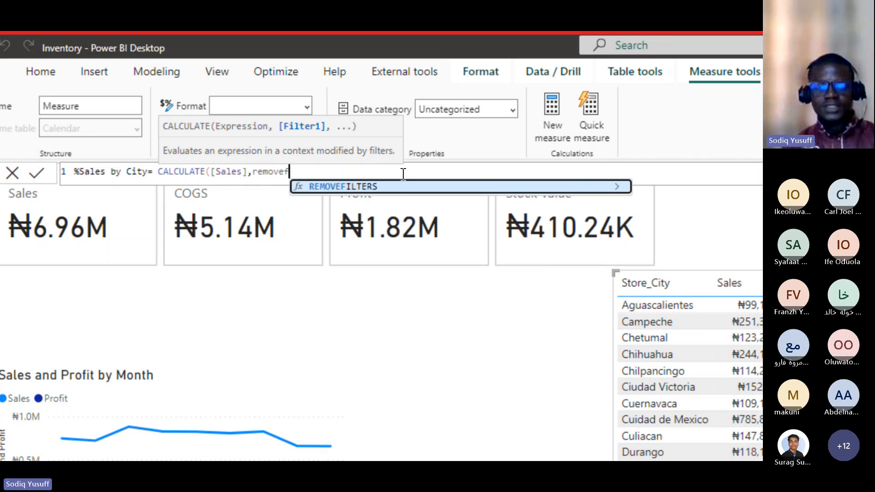
click(513, 188)
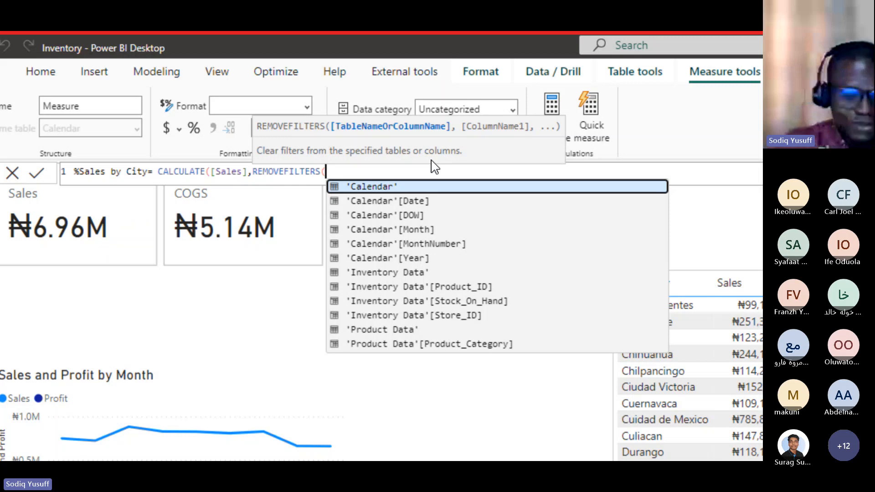
text(sto)
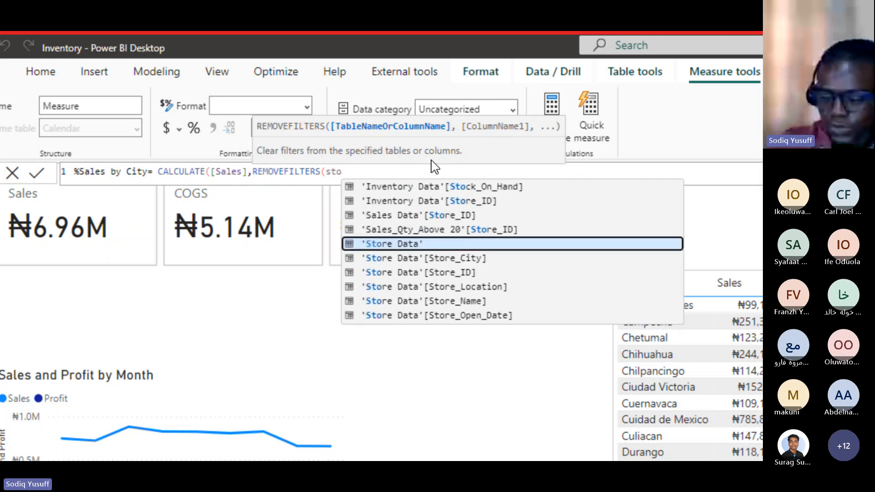
key(Down)
key(Down)
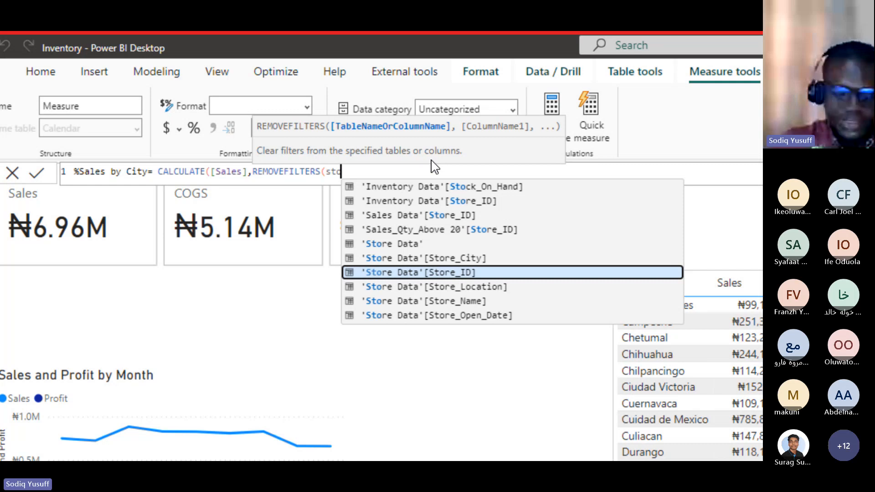
key(Up)
key(Tab)
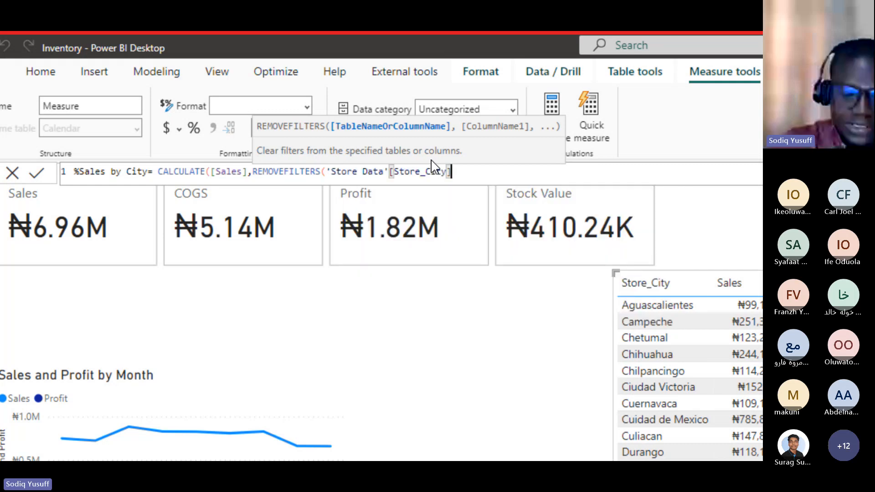
text())
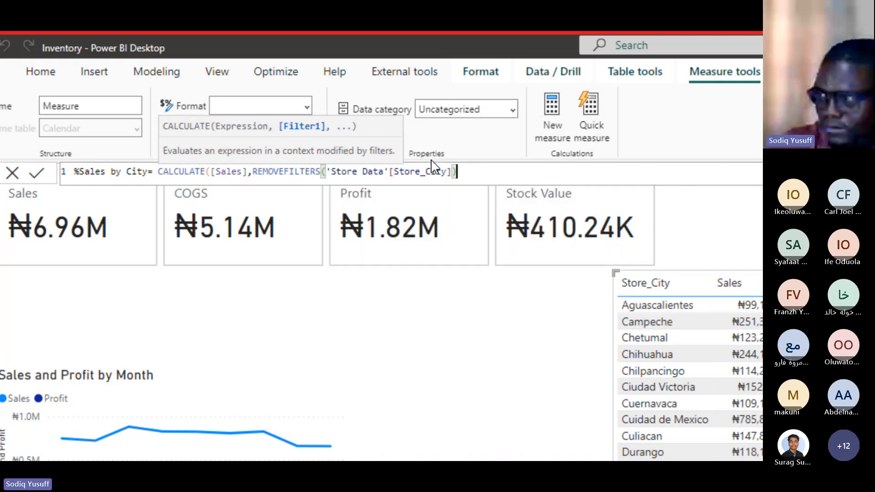
key(Return)
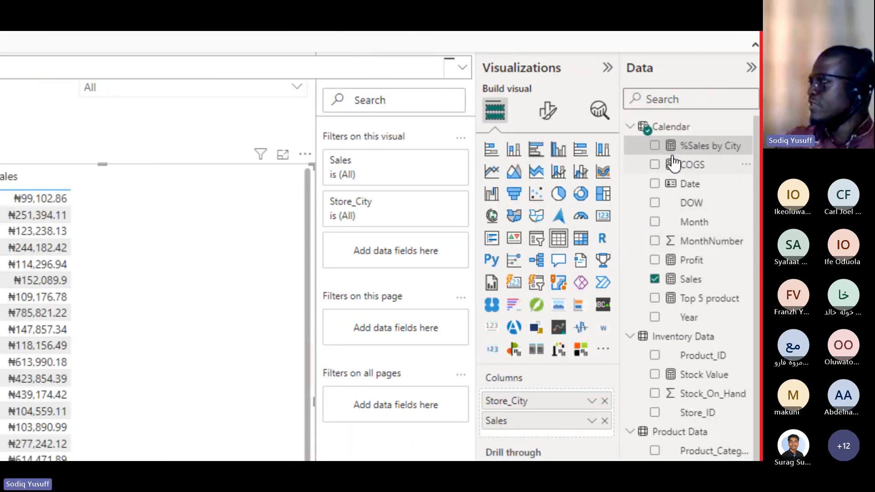
Step: Add the %Sales by City measure to the city sales table and review its values down to the total
click(656, 146)
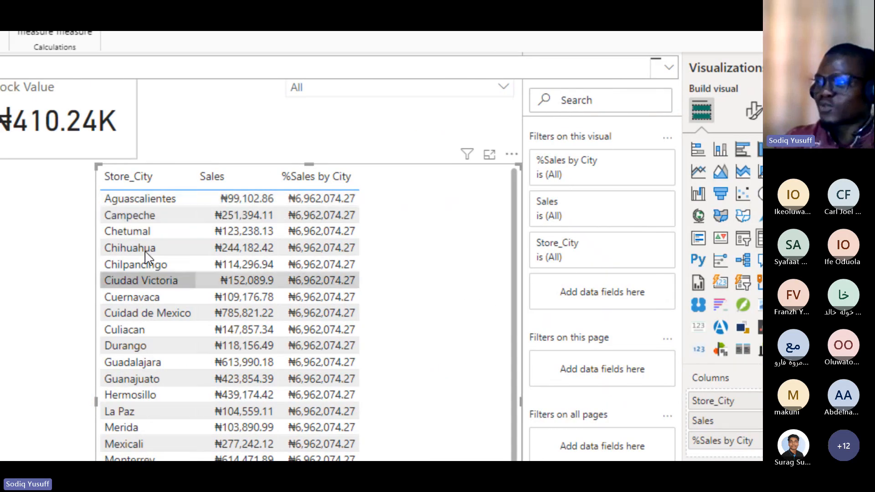
scroll(151, 274, down, 1)
scroll(152, 291, up, 1)
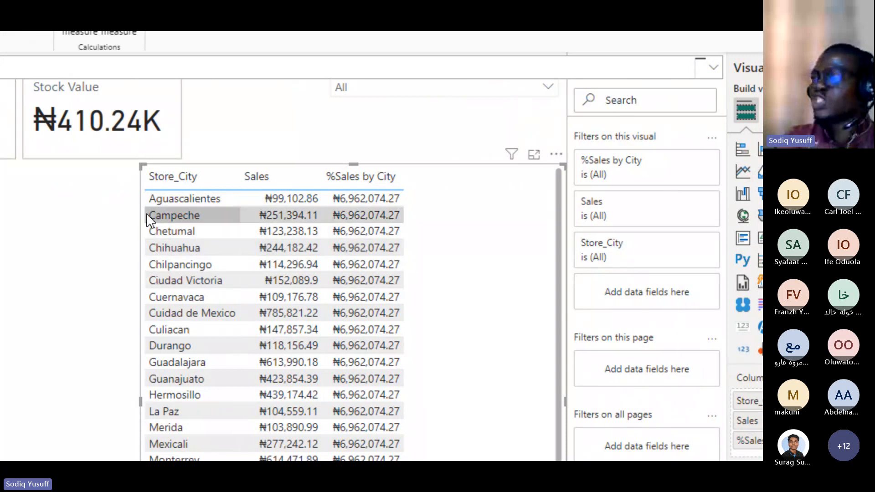
scroll(203, 410, down, 1)
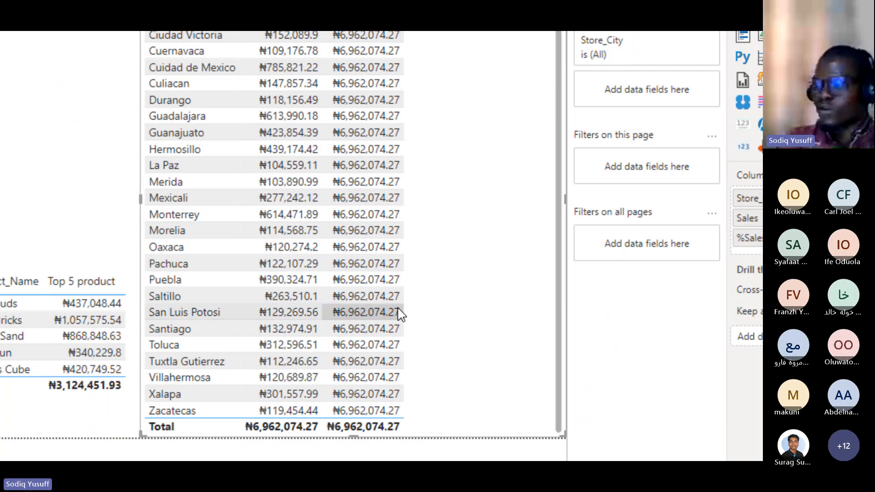
scroll(385, 278, up, 1)
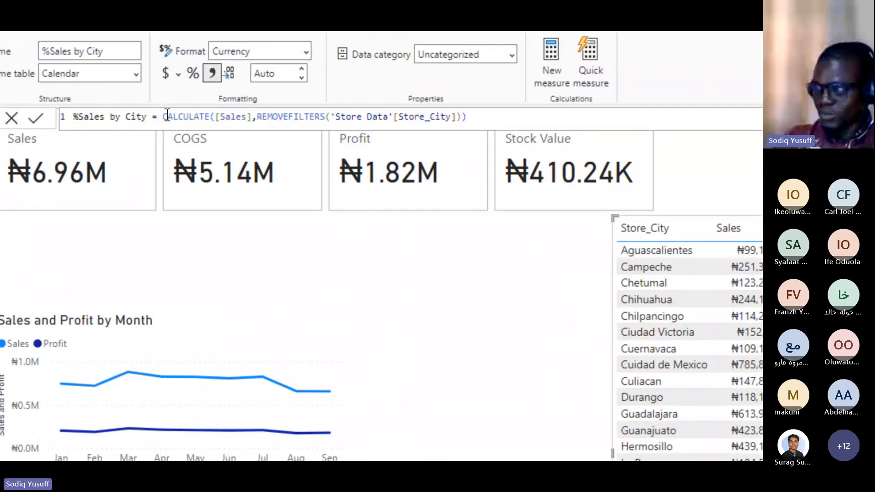
Step: Put the CALCULATE expression on its own line in %Sales by City and assign it to a variable named TT_Sales
double_click(164, 117)
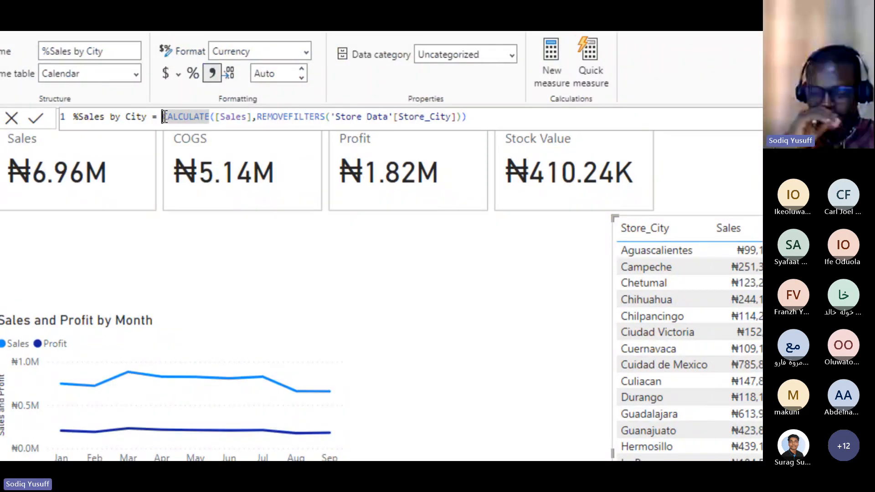
click(164, 117)
key(shift+Return)
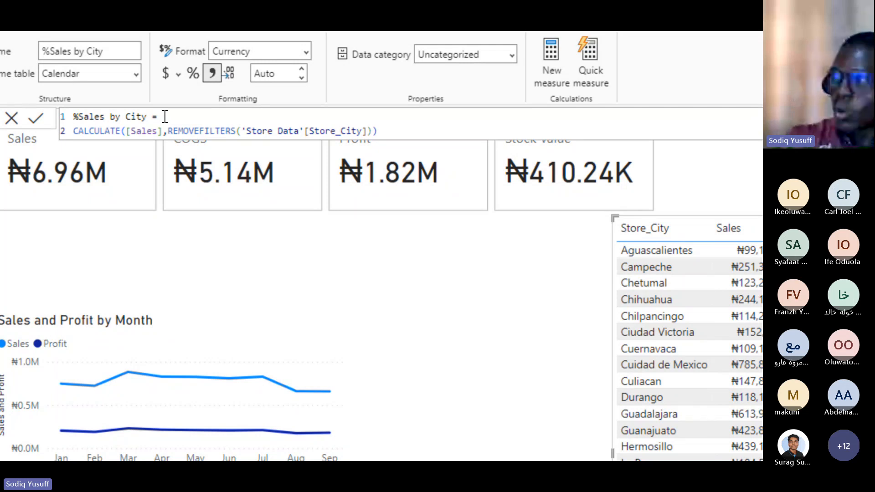
text(VAR)
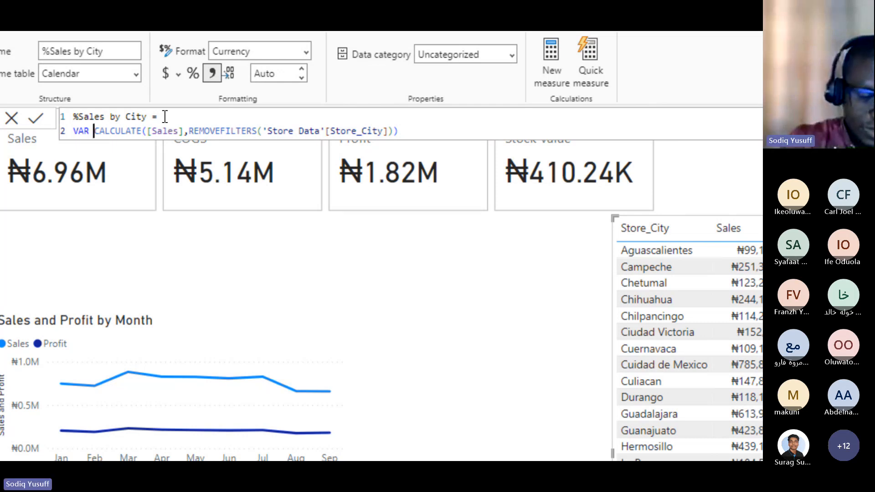
text(TT)
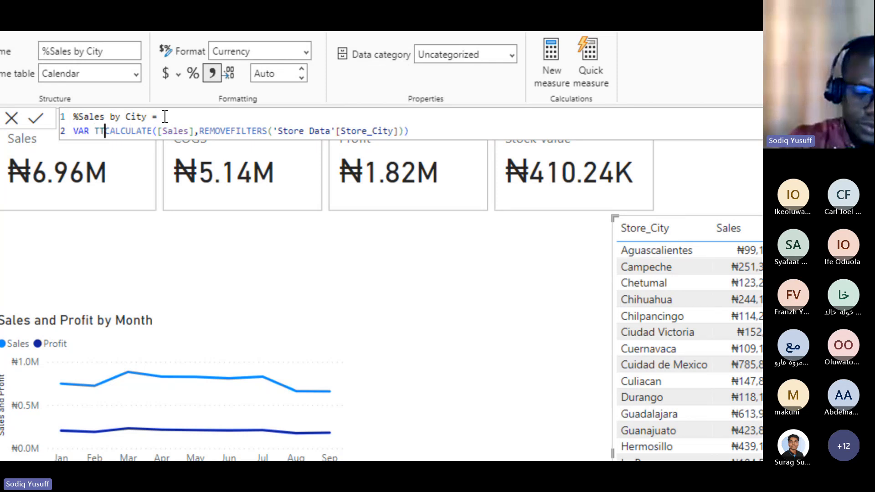
text(_Sales=)
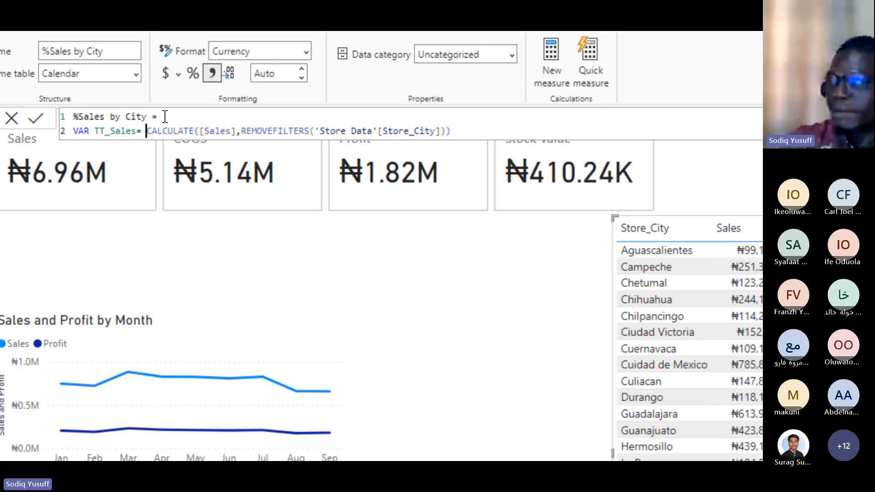
Step: Add a Return line below the TT_Sales variable in the %Sales by City formula, separated by a blank line
click(497, 130)
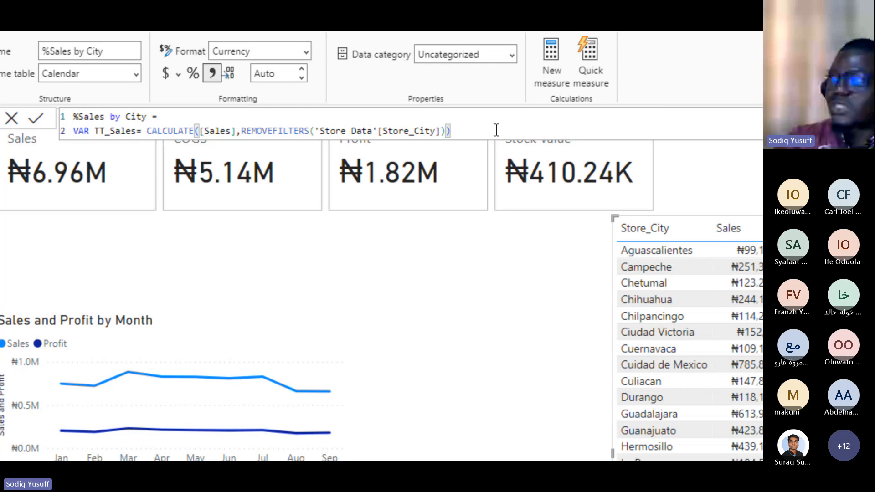
drag(496, 130, 147, 137)
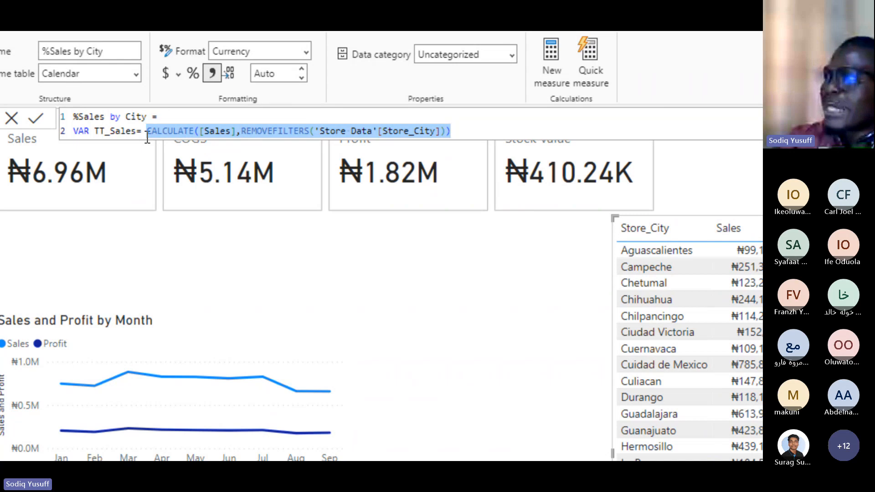
click(465, 131)
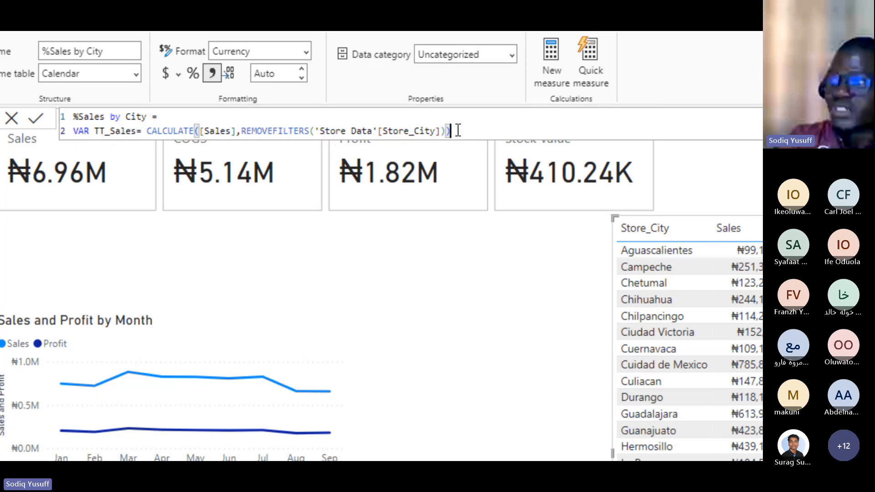
key(shift+Return)
key(shift+Return)
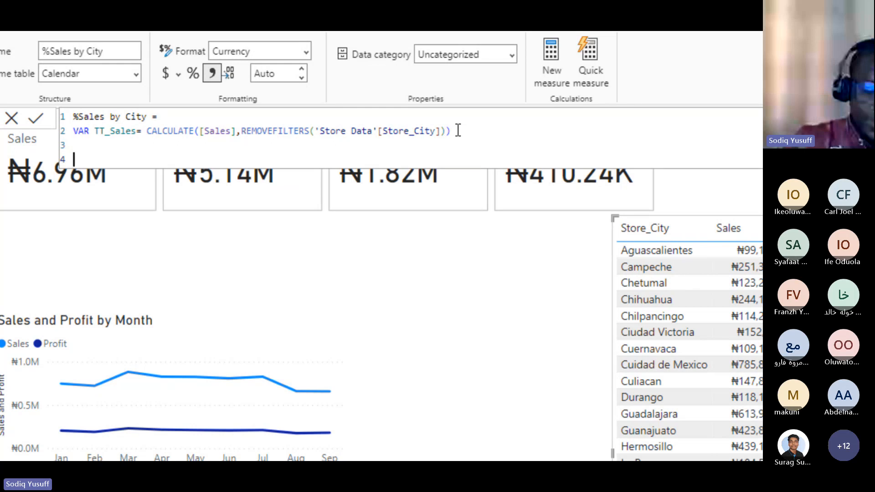
text(Return)
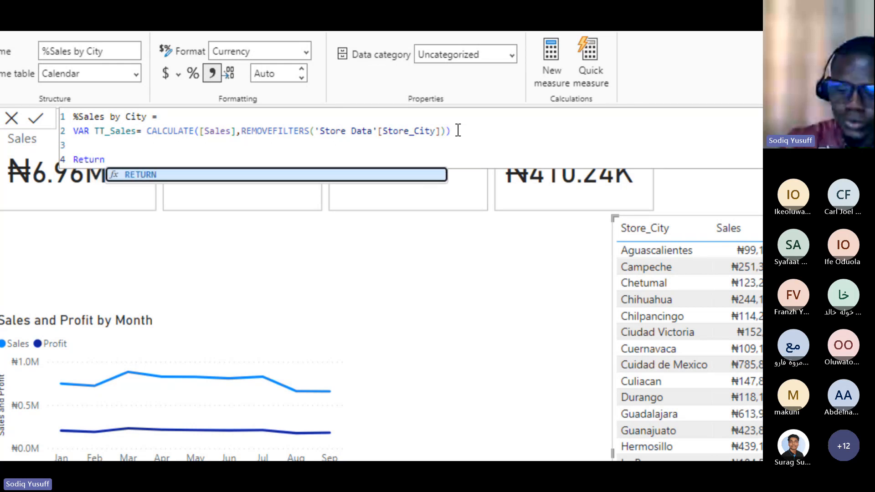
key(shift+Return)
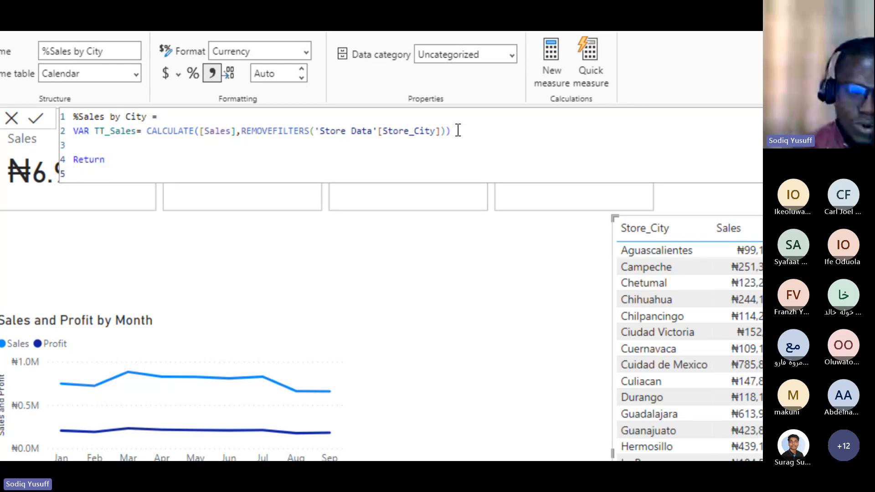
Step: Begin the returned expression with DIVIDE and the Sales measure as its numerator
text(divi)
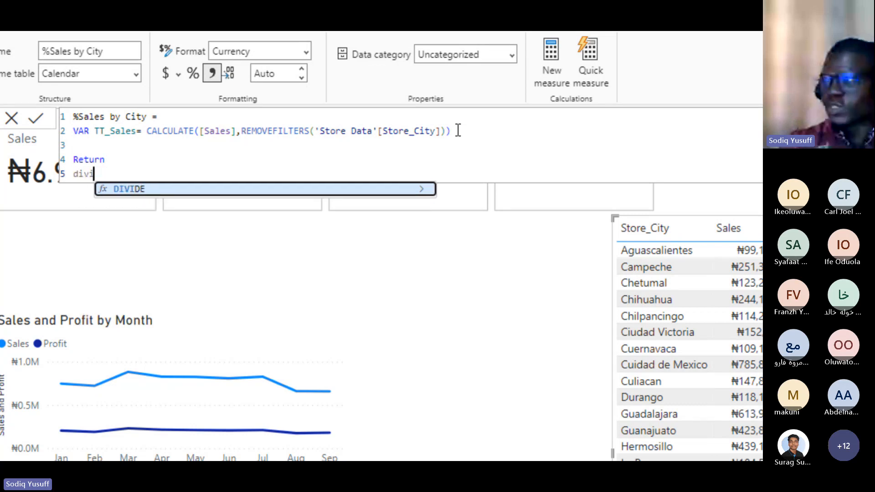
key(Tab)
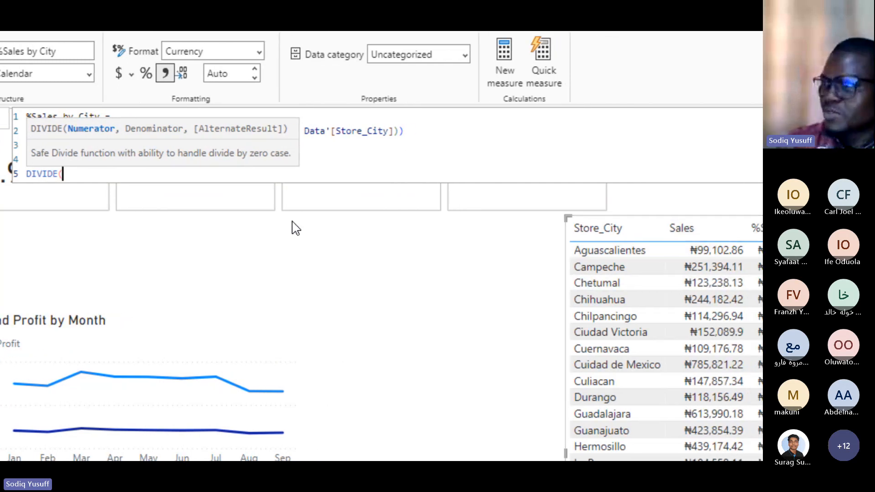
text(sale)
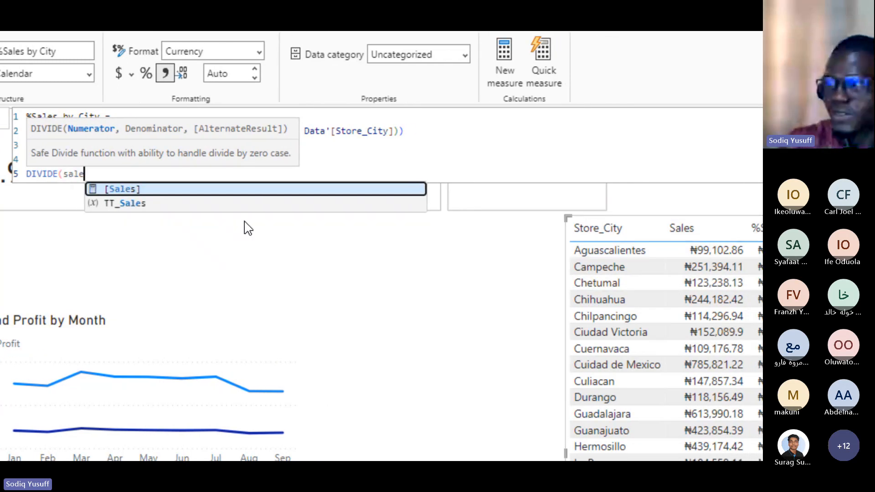
key(Tab)
text(,)
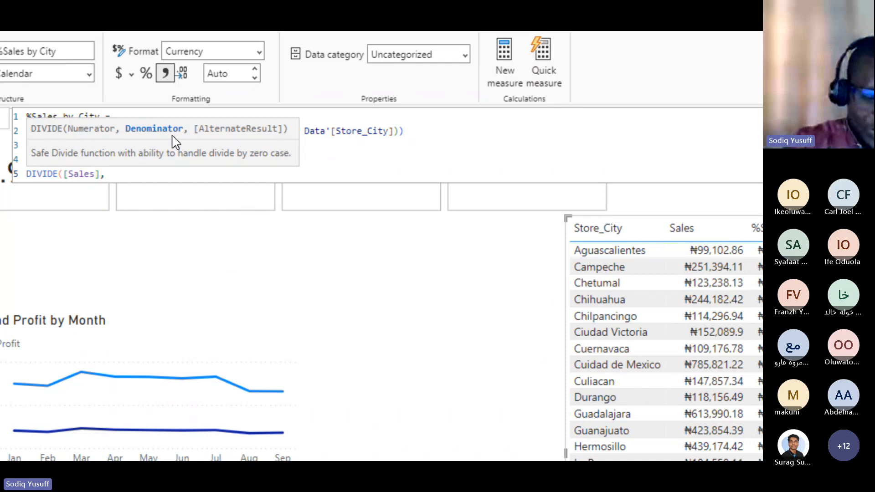
Step: Complete the DIVIDE function with TT_Sales as denominator and 0 as alternate result, and commit the measure
text(tTT)
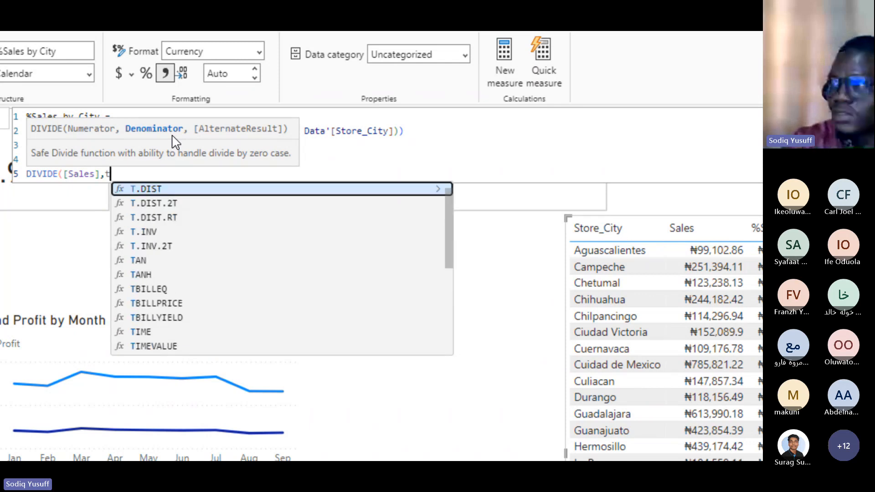
key(BackSpace)
key(BackSpace)
key(BackSpace)
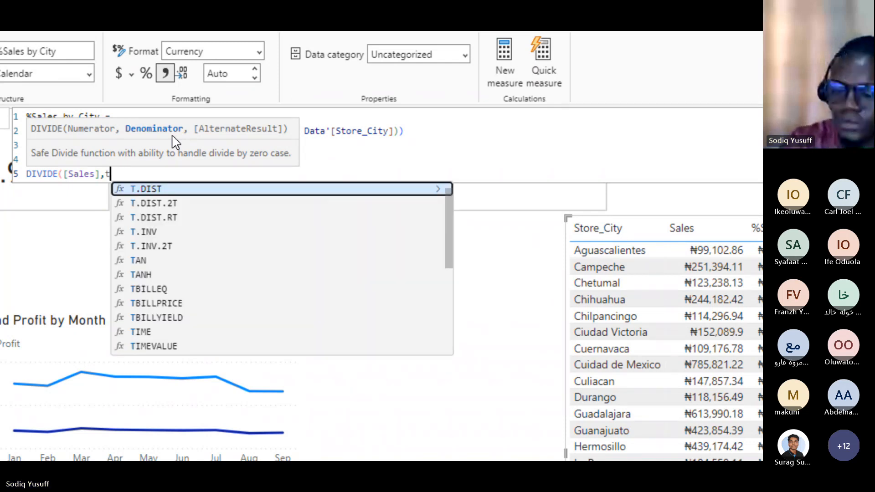
text(tt)
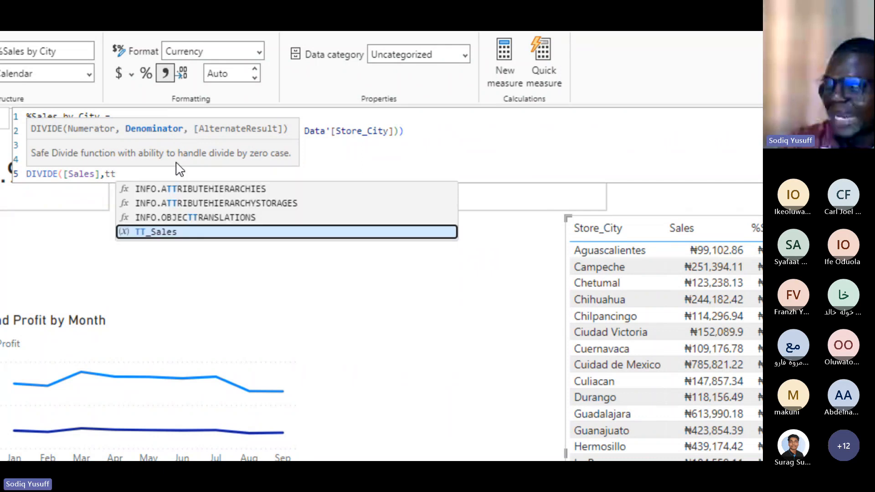
key(Tab)
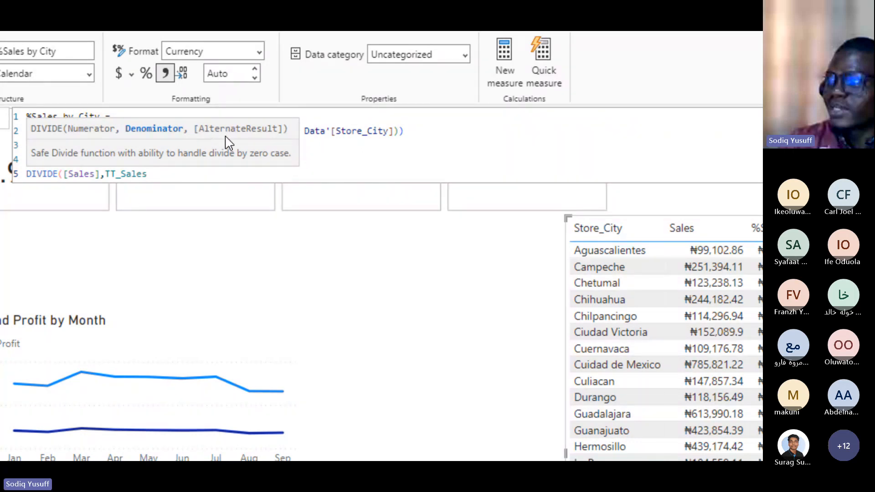
text(,)
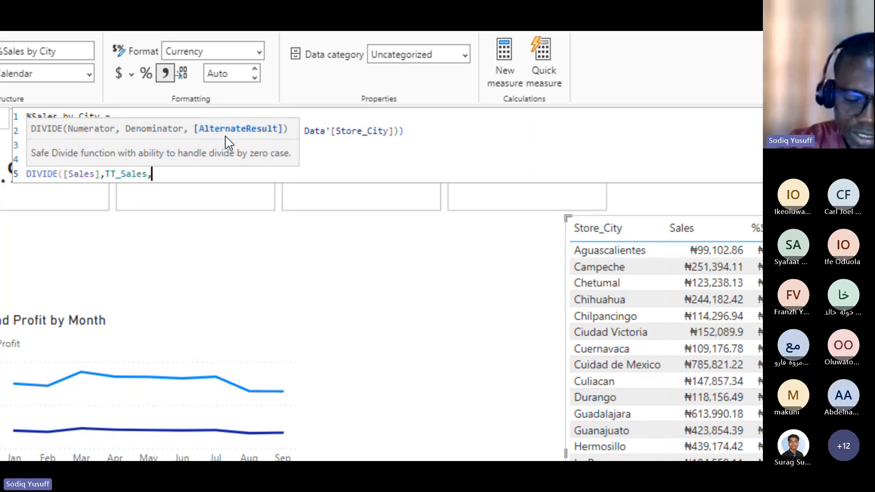
text(0)
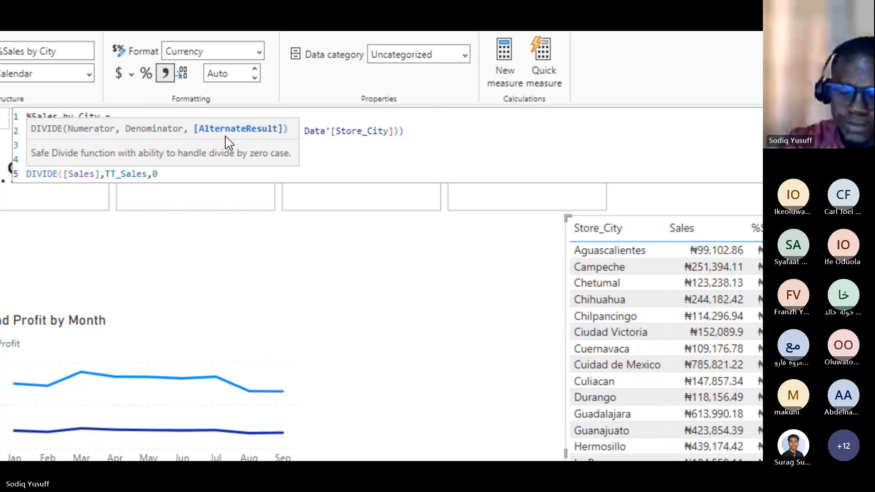
text())
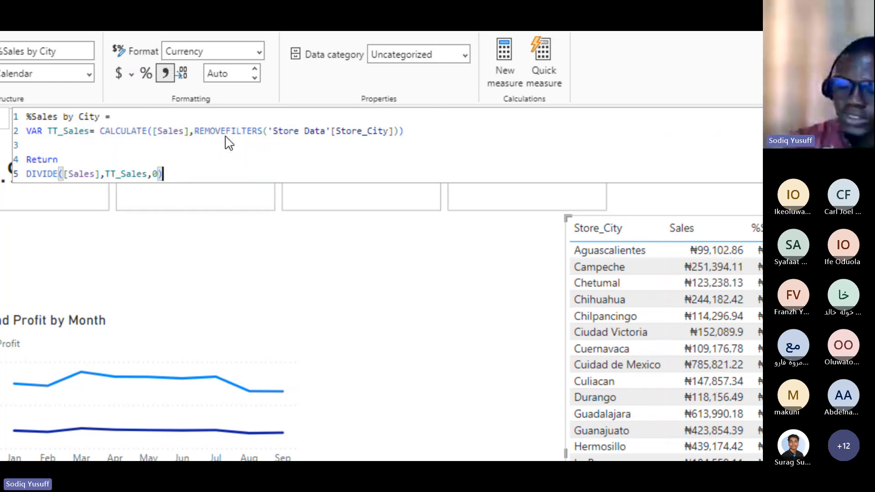
key(Return)
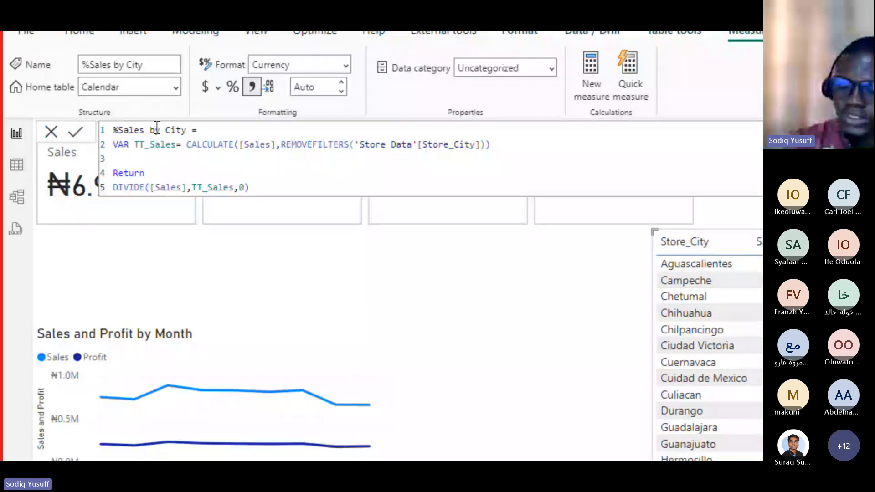
Step: Format the %Sales by City measure as a percentage and review the city shares down to the total
click(233, 89)
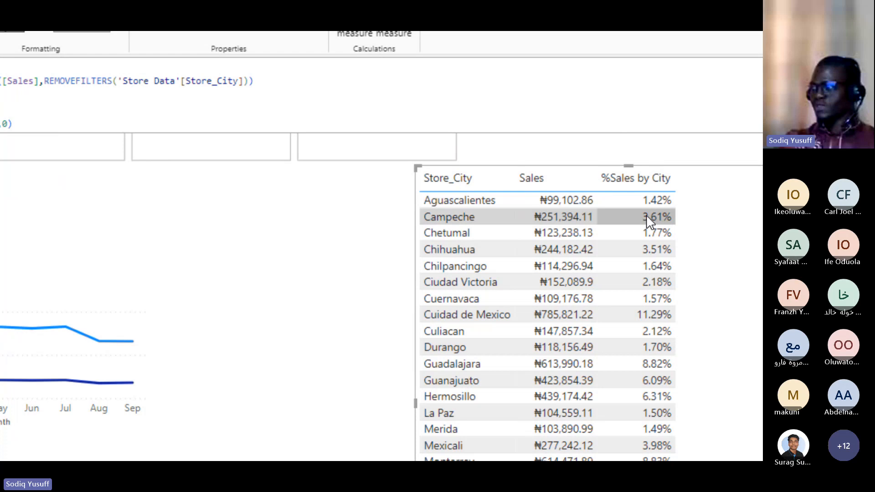
scroll(651, 251, down, 1)
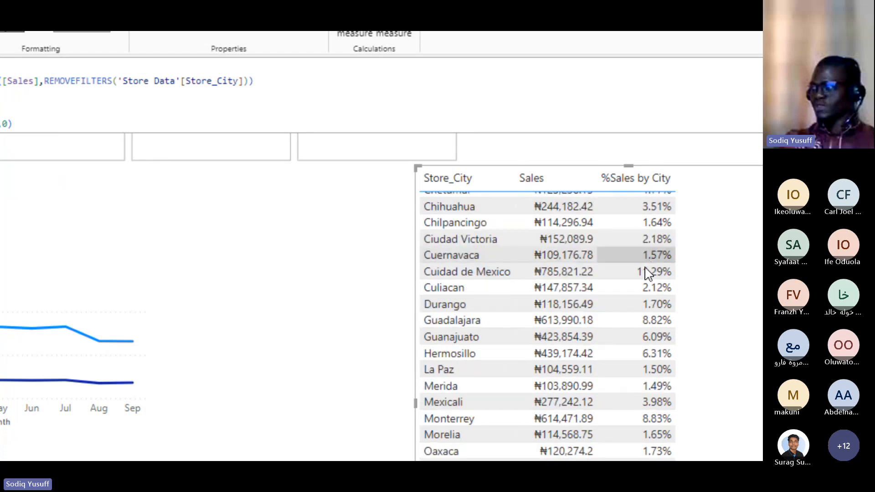
scroll(641, 342, down, 3)
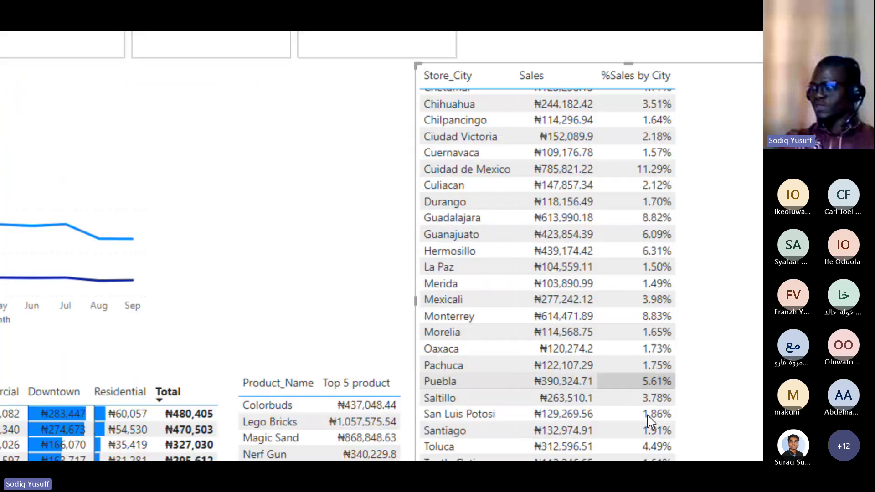
scroll(650, 422, down, 5)
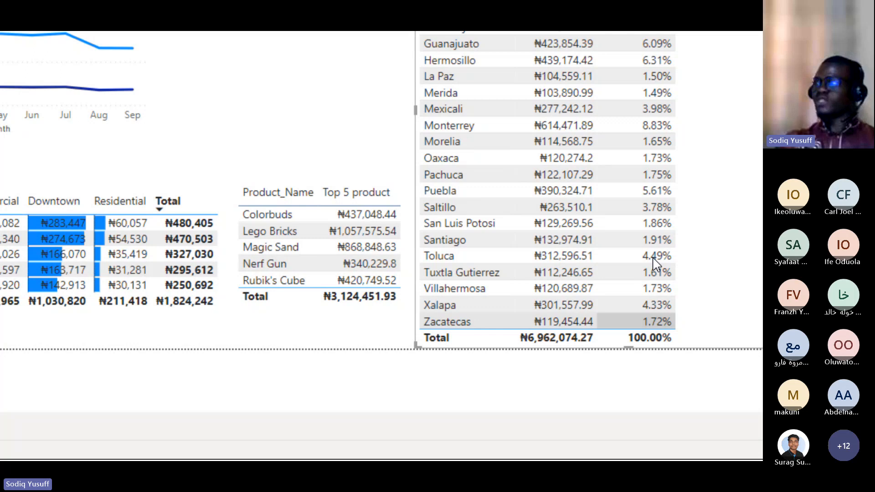
scroll(615, 82, up, 3)
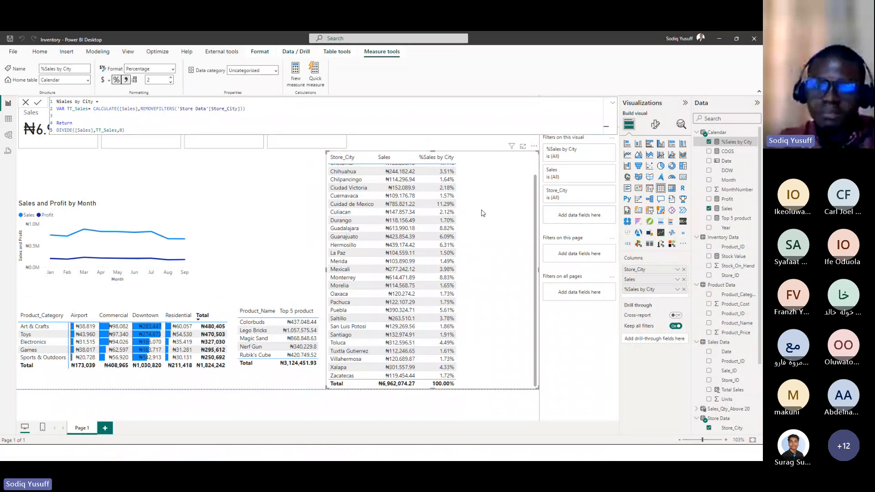
Step: Check the remaining analysis questions in the Word document and return to the Power BI report
key(alt+Tab)
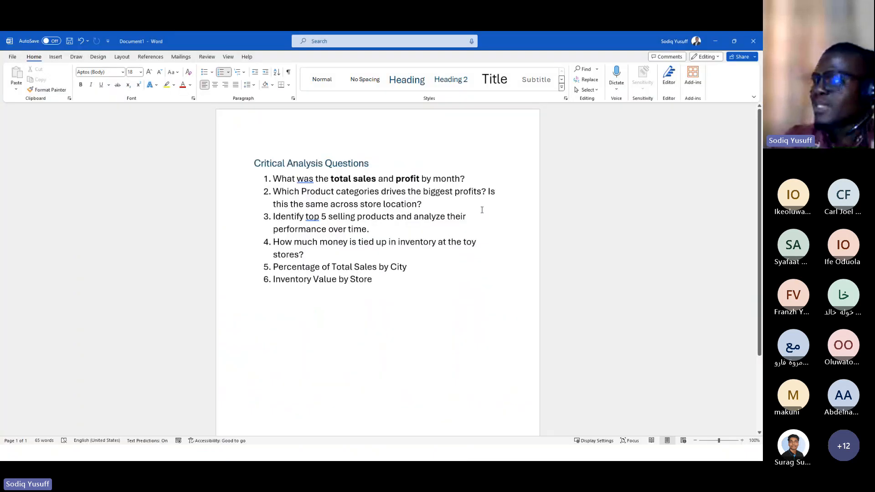
key(alt+Tab)
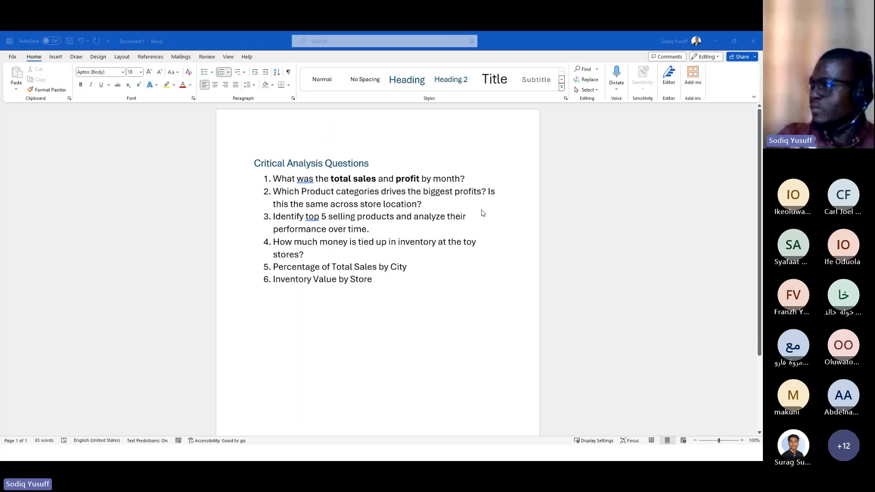
key(alt+Tab)
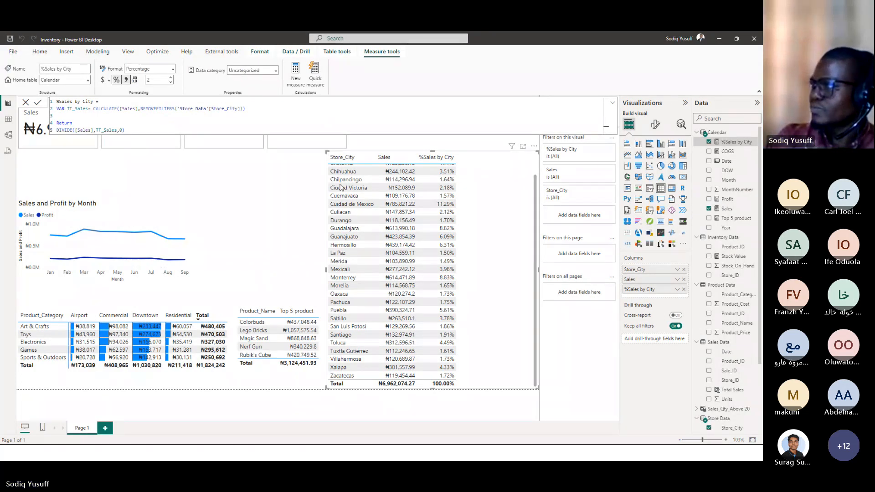
Step: Narrow the city sales table and insert a stacked bar chart, stretched taller, in the space between it and the line chart
drag(327, 151, 373, 155)
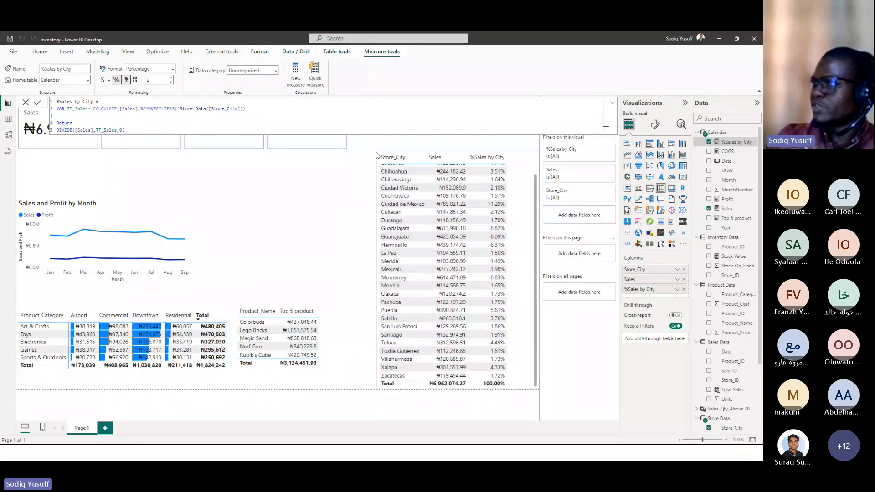
click(259, 185)
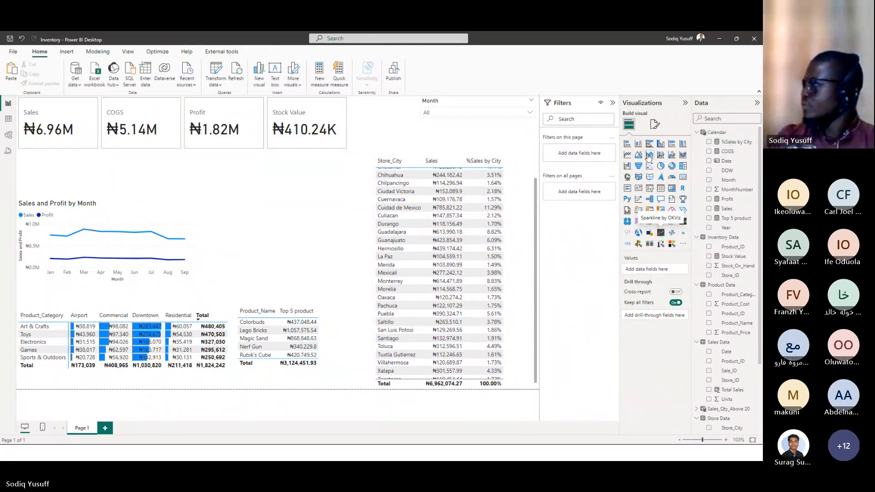
click(628, 143)
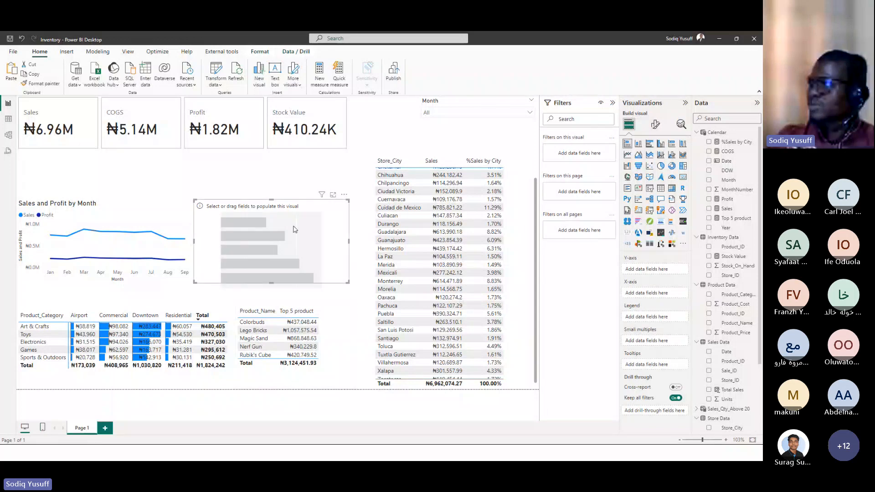
drag(271, 199, 272, 162)
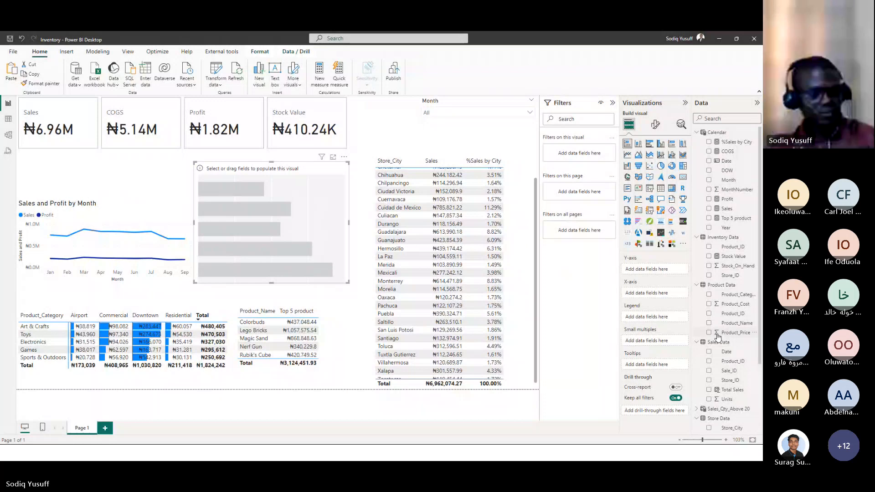
Step: Plot Stock Value on the X-axis against Store_Location on the Y-axis in the bar chart and widen the chart slightly
scroll(718, 338, down, 3)
click(709, 360)
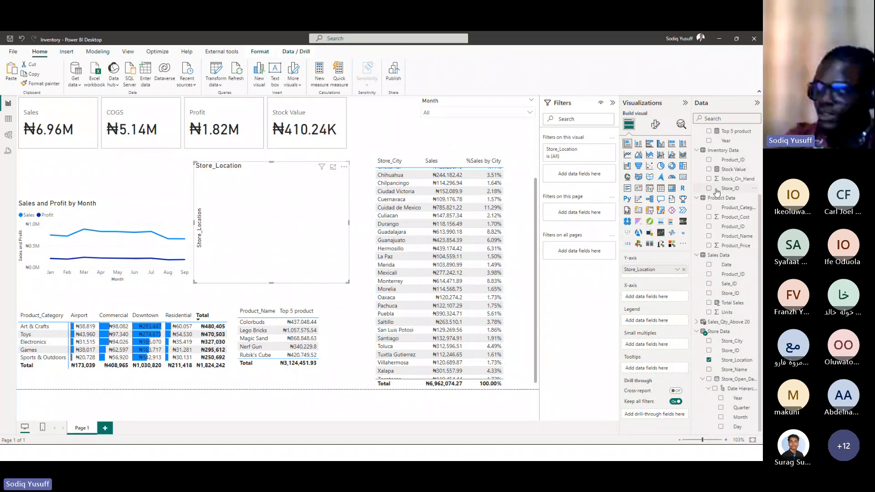
click(713, 118)
text(inven)
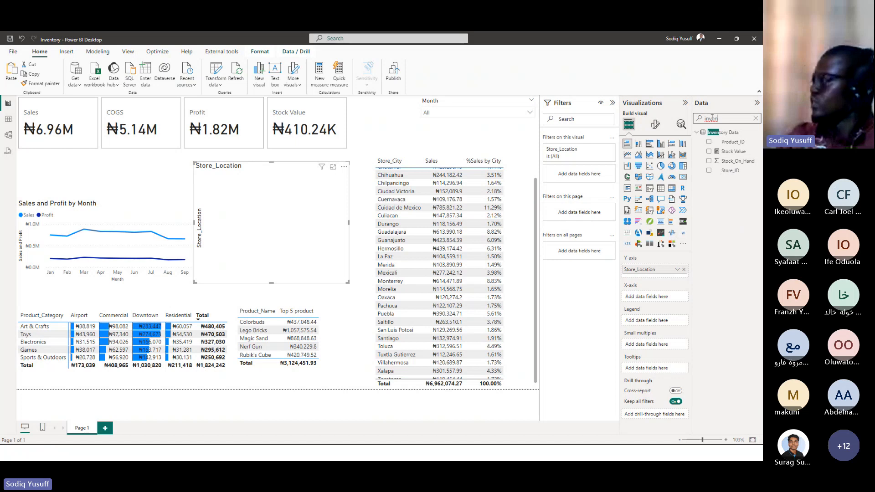
click(710, 152)
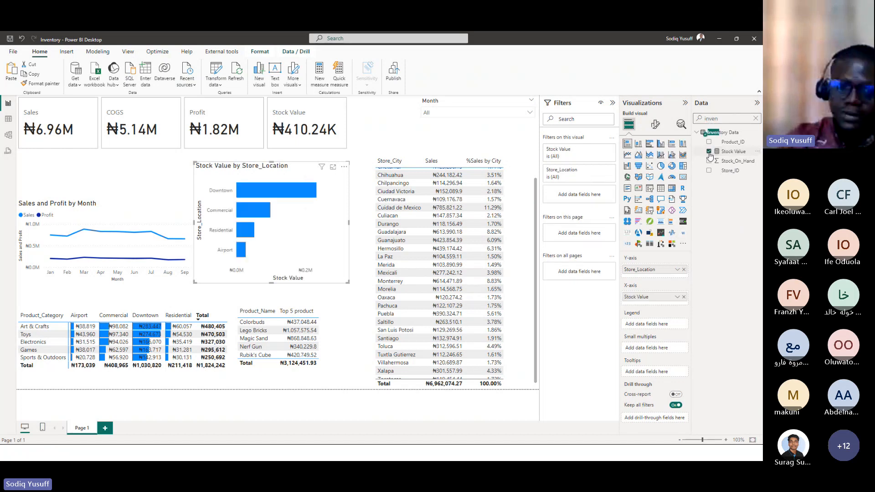
drag(349, 283, 362, 284)
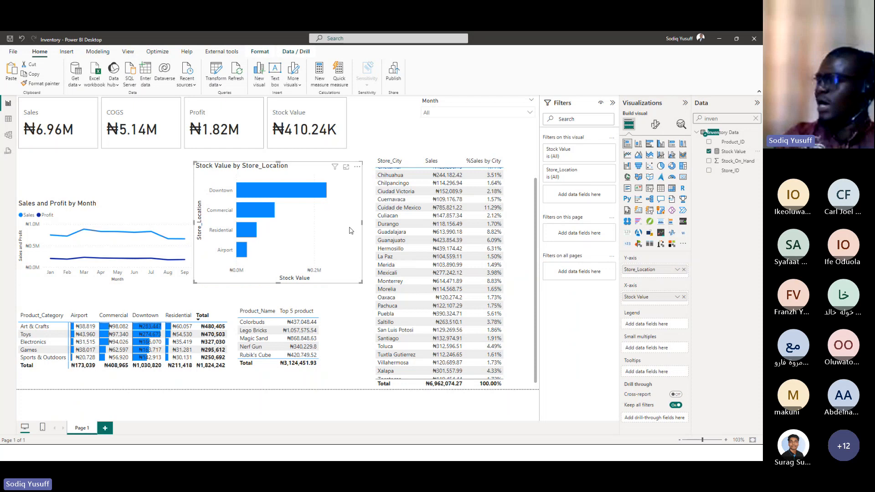
Step: Turn on data labels for the Stock Value by Store_Location bar chart
mouse_move(253, 212)
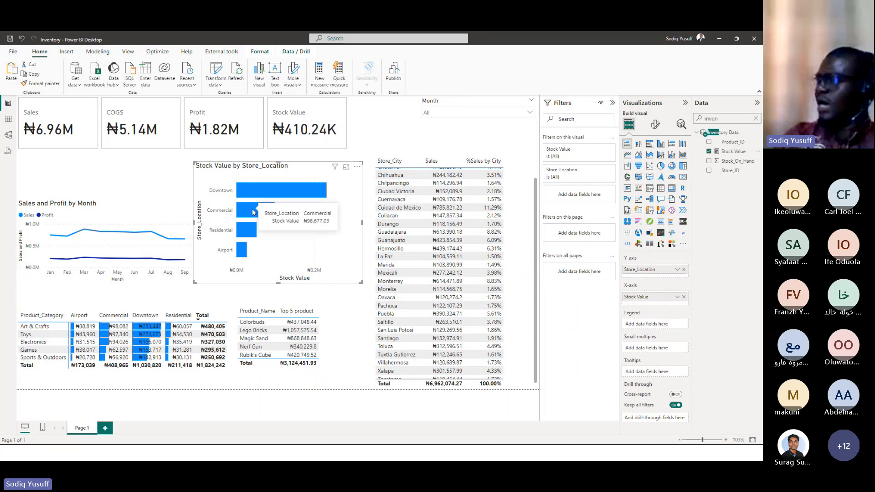
click(660, 126)
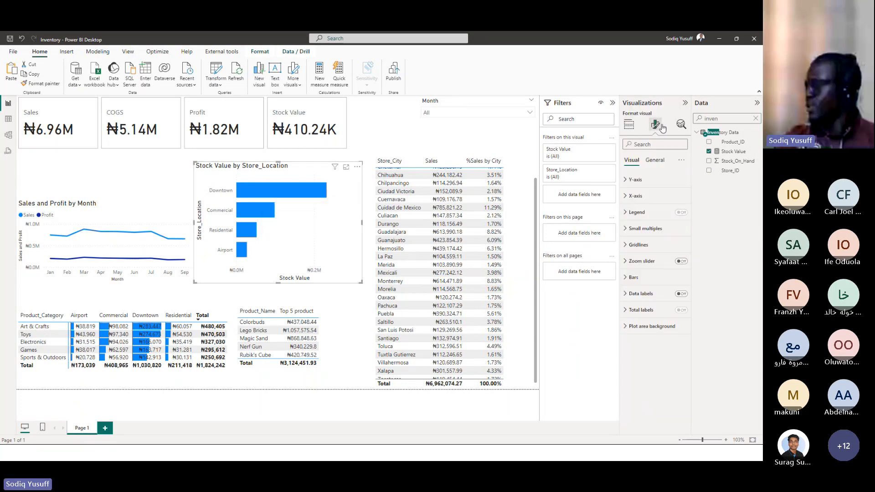
click(681, 294)
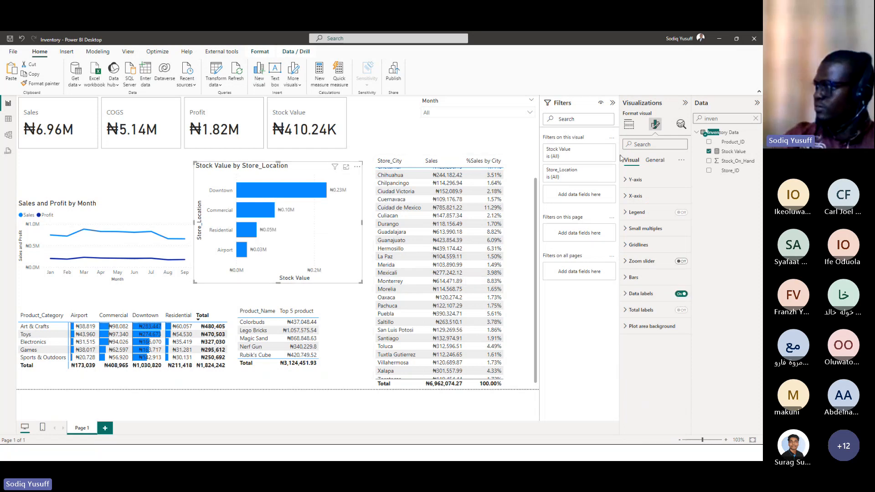
Step: Convert the Stock Value by Store_Location bar chart to a table and shrink its frame around the rows
click(630, 124)
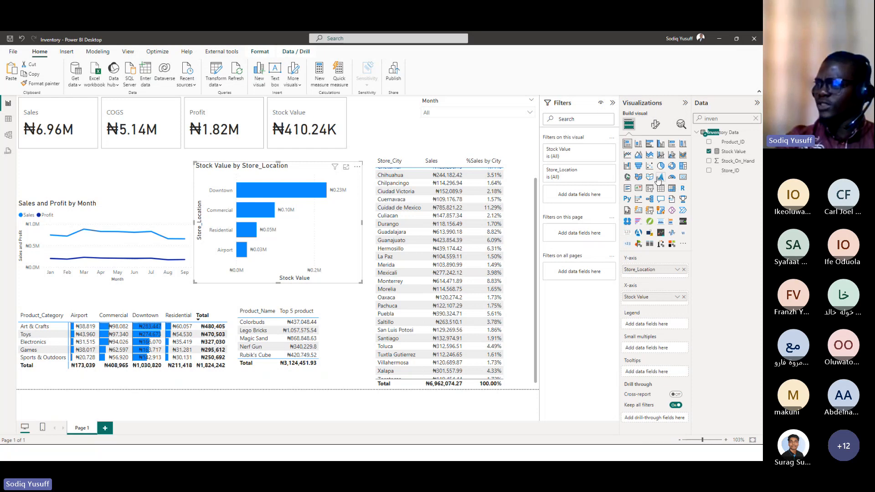
click(660, 189)
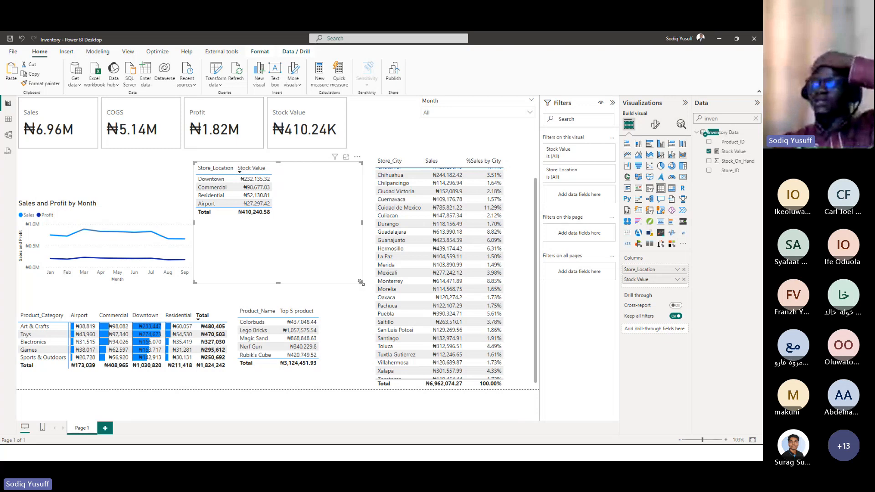
drag(362, 281, 342, 231)
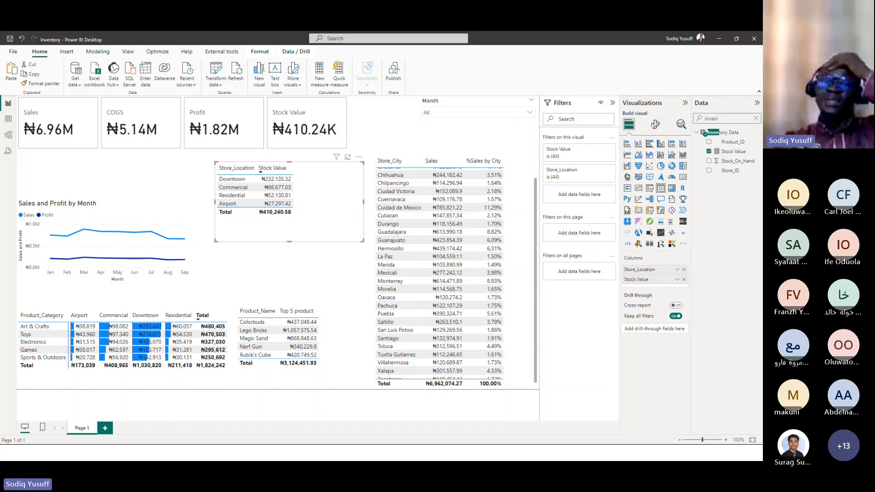